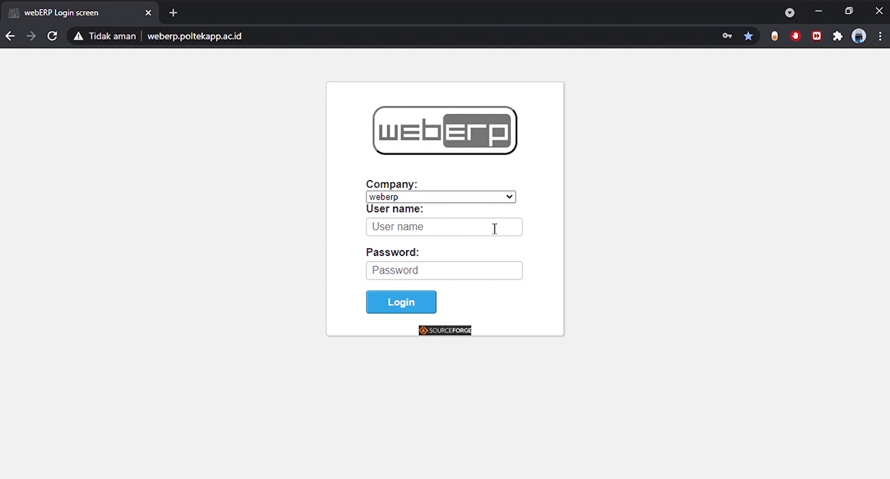
Choose the 'sistem informasi inventory' company and log in with the user name and password
left_click(490, 199)
left_click(492, 278)
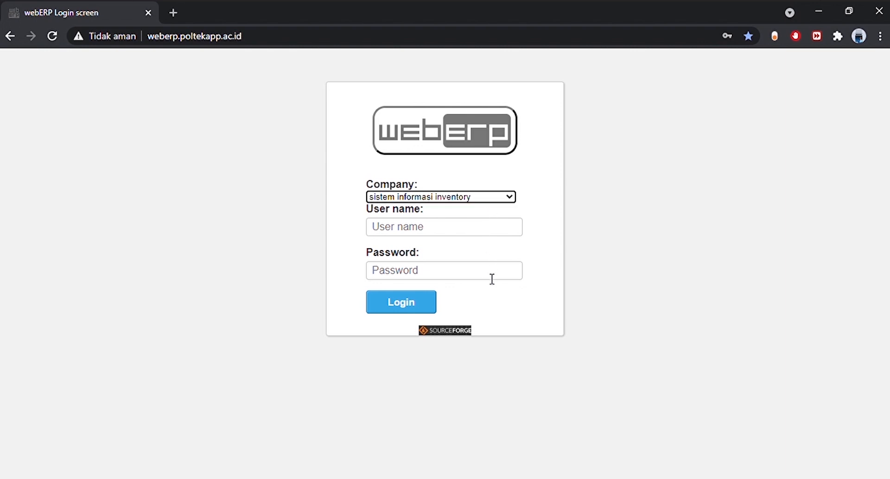
left_click(486, 235)
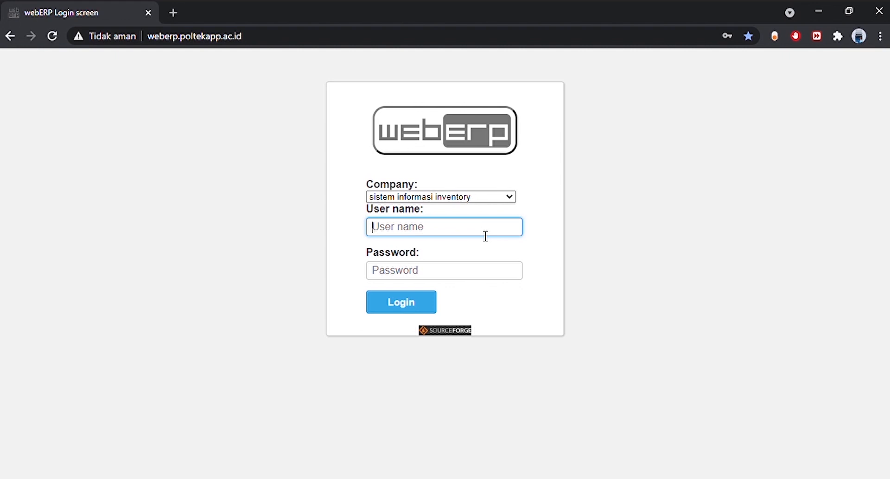
key("Return")
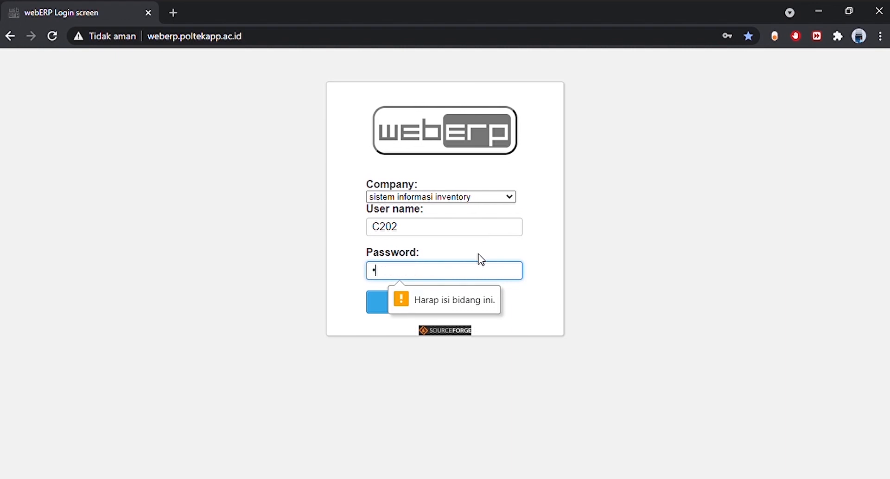
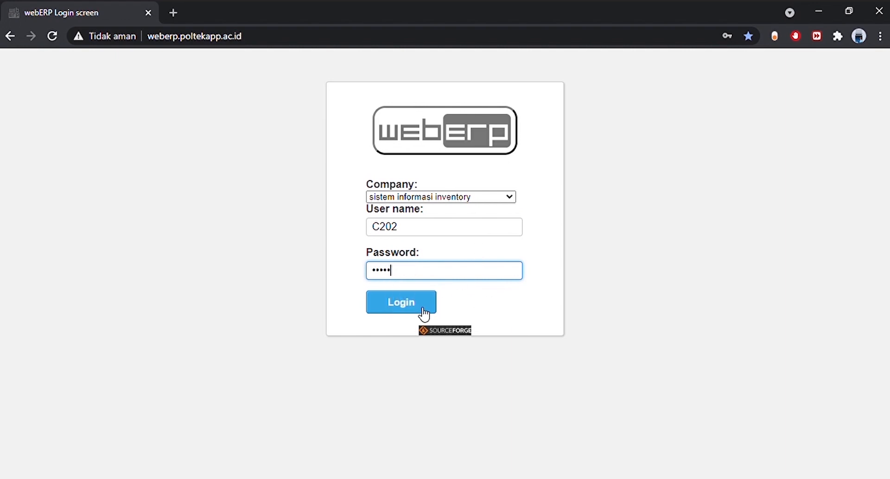
left_click(423, 316)
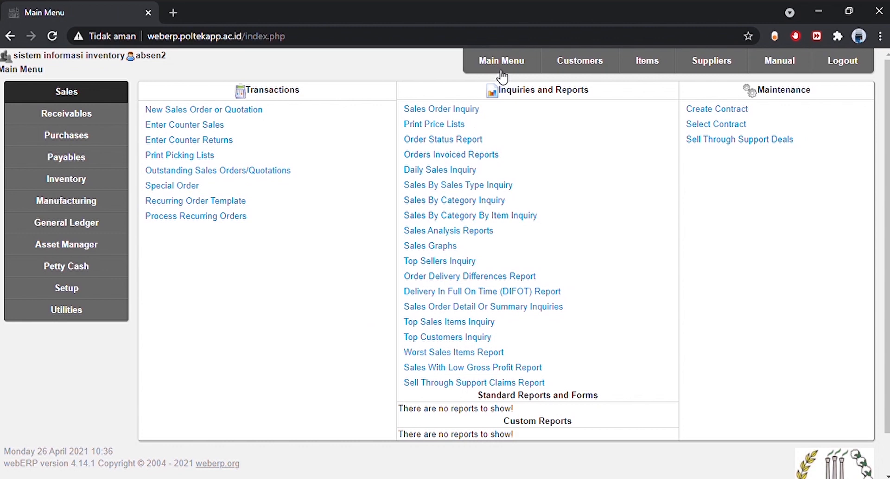
Go to Setup's Inventory Categories Maintenance and scroll down to the blank new-category form
left_click(119, 289)
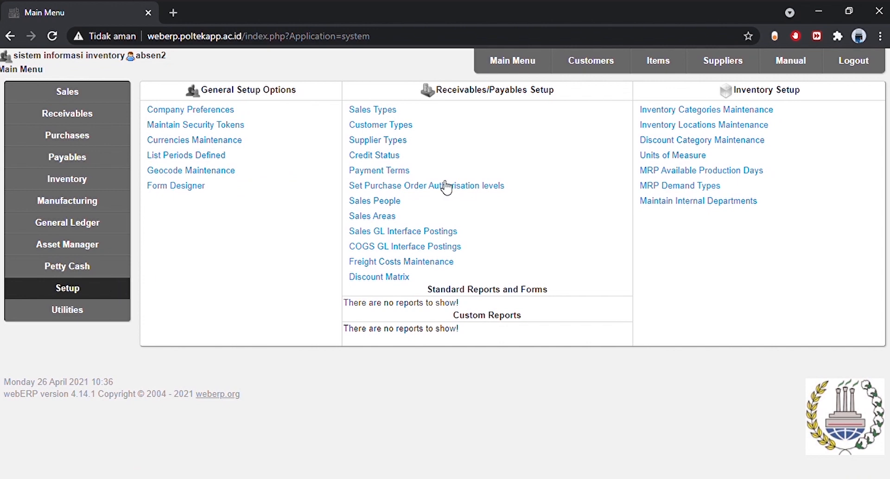
left_click(680, 111)
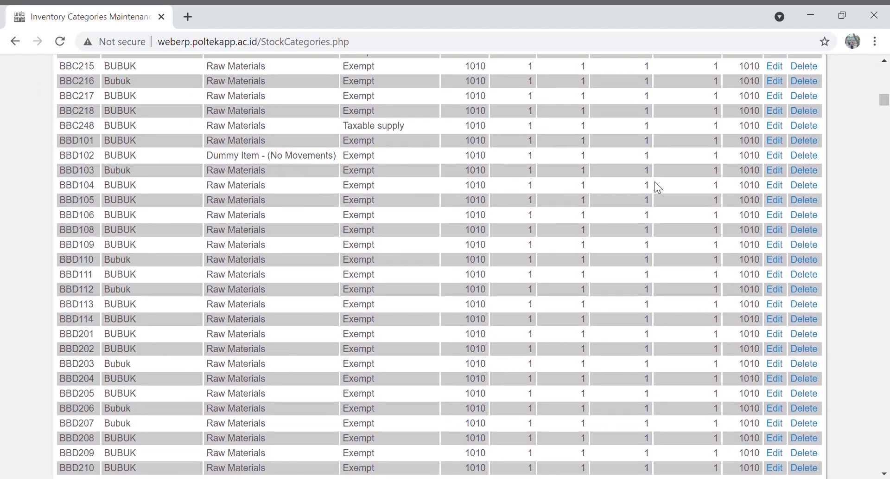
scroll(656, 186, "down", 20)
scroll(655, 183, "down", 20)
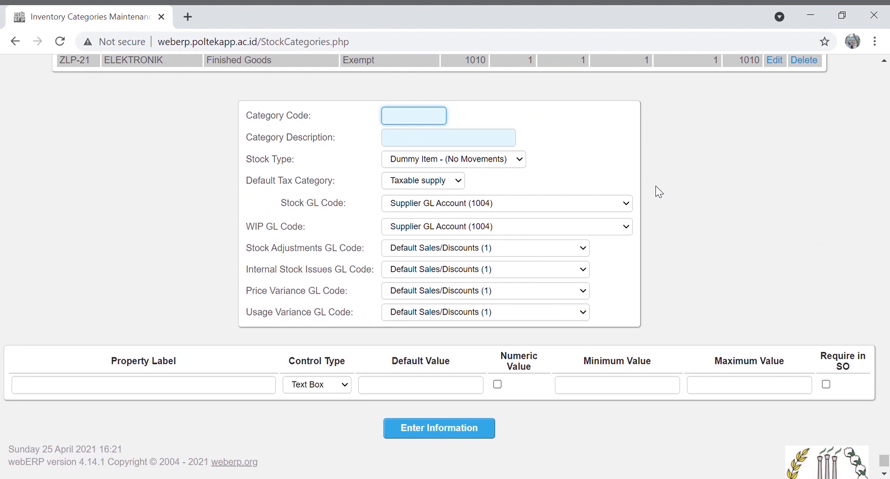
Enter category code C2K1MC, description MACHINE, and stock type Raw Materials
type("C2K1MC")
left_click(493, 145)
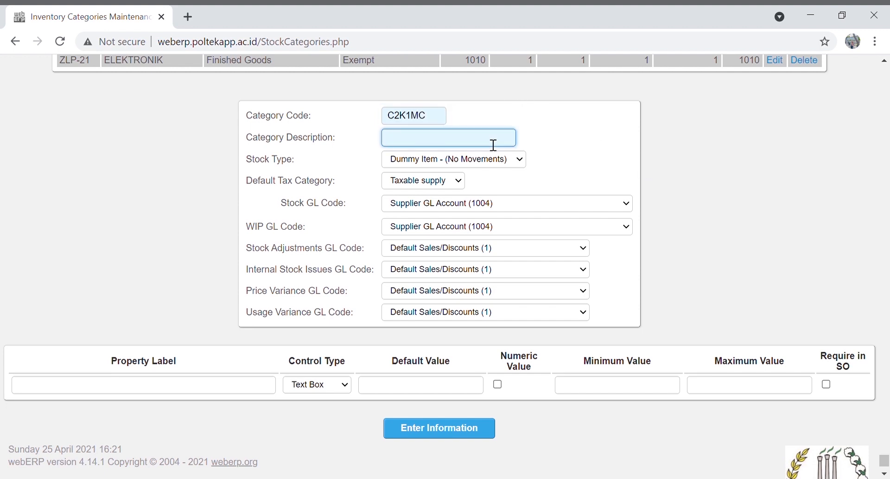
type("MACHINE")
key("Tab")
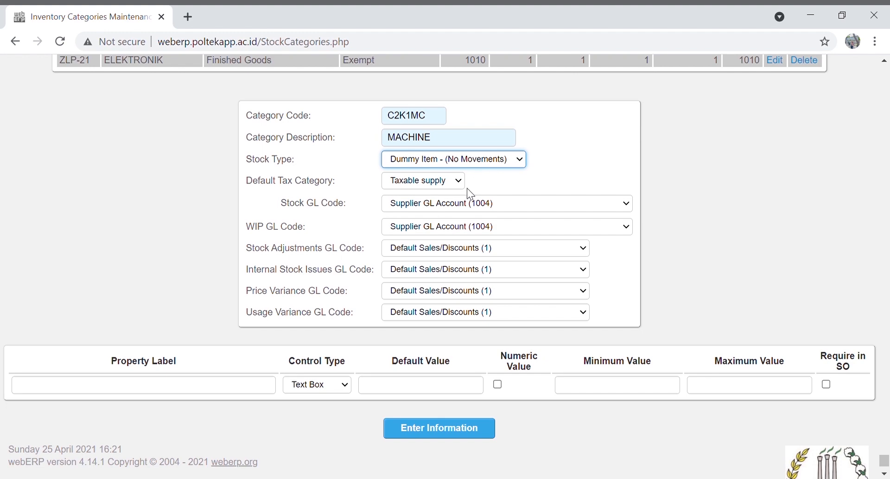
key("Up")
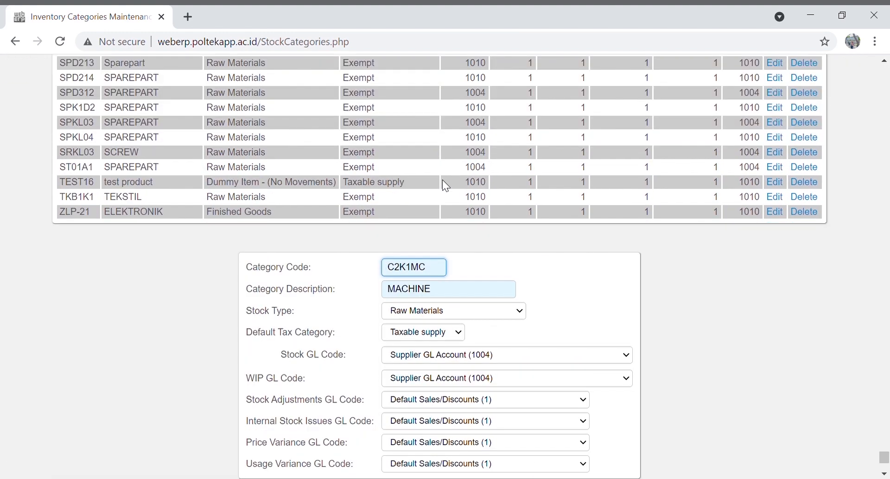
Set tax category Exempt, Petty Cash (1010) stock and WIP GL codes, and save the category
left_click(425, 336)
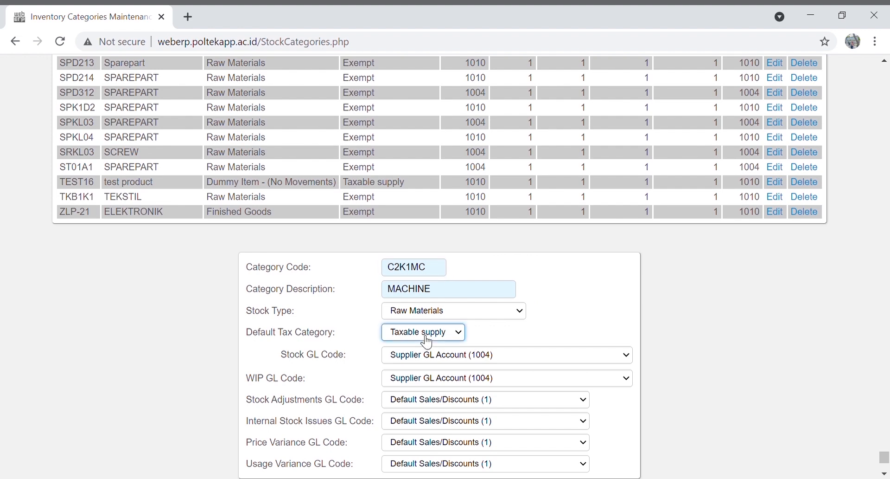
left_click(425, 346)
left_click(430, 363)
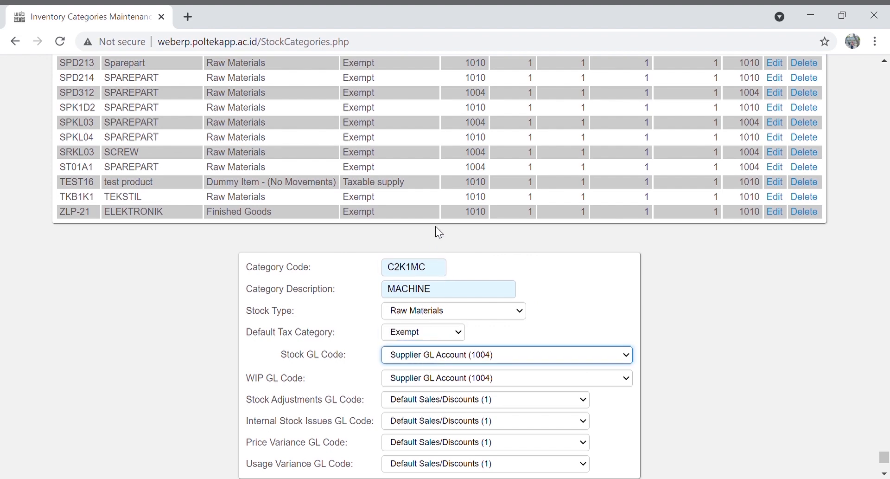
left_click(459, 143)
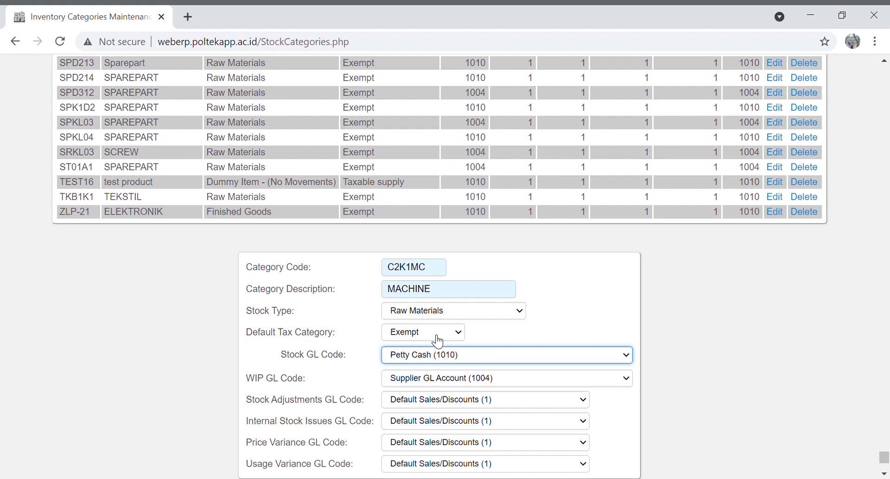
left_click(422, 384)
left_click(450, 168)
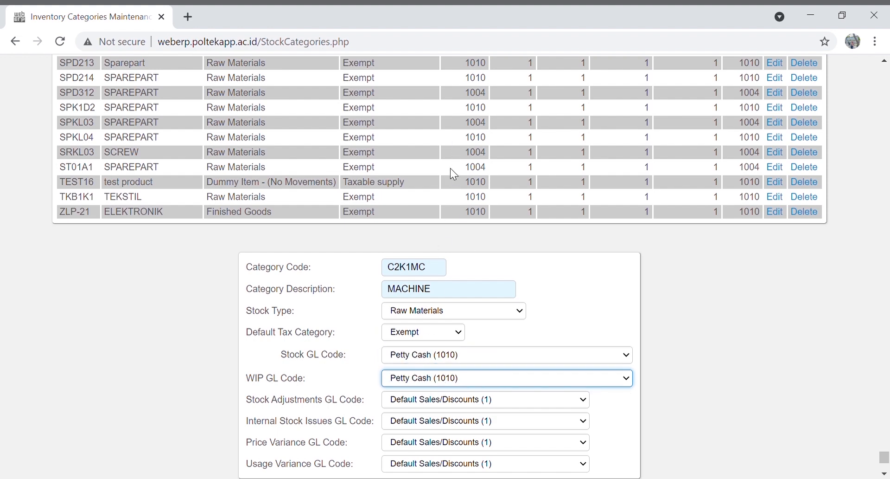
scroll(478, 262, "down", 3)
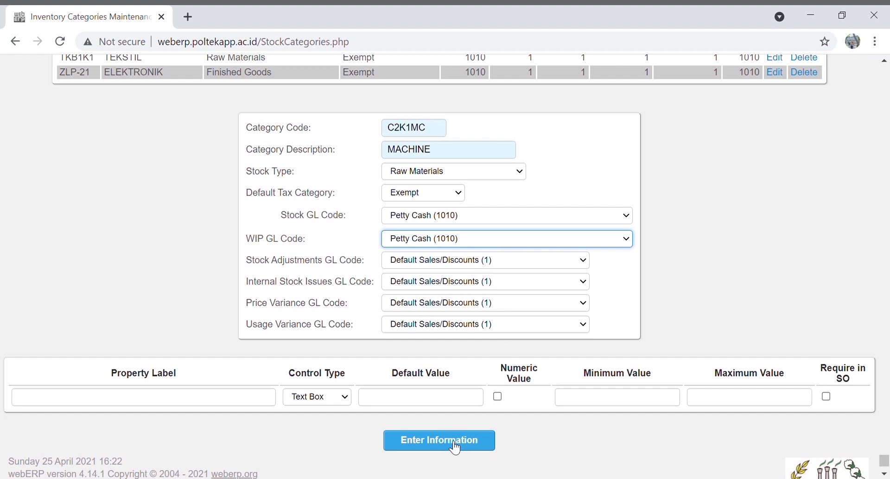
left_click(455, 442)
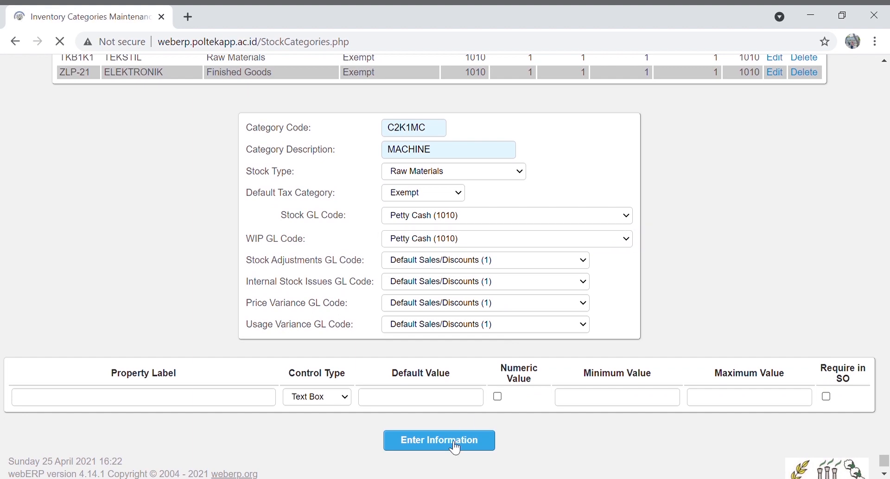
Add category C2K1PL PLASTIK as Raw Materials with Petty Cash (1010) stock and WIP accounts
scroll(454, 447, "down", 3)
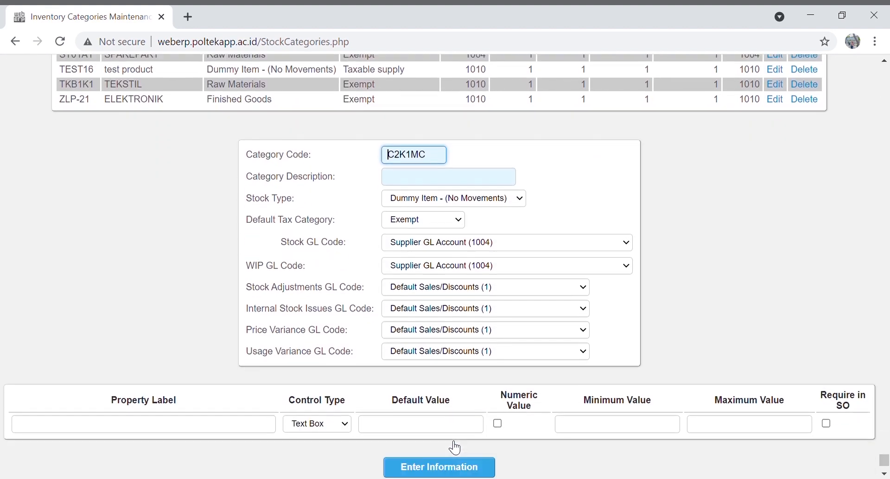
key("BackSpace")
key("BackSpace")
key("BackSpace")
type("1PL")
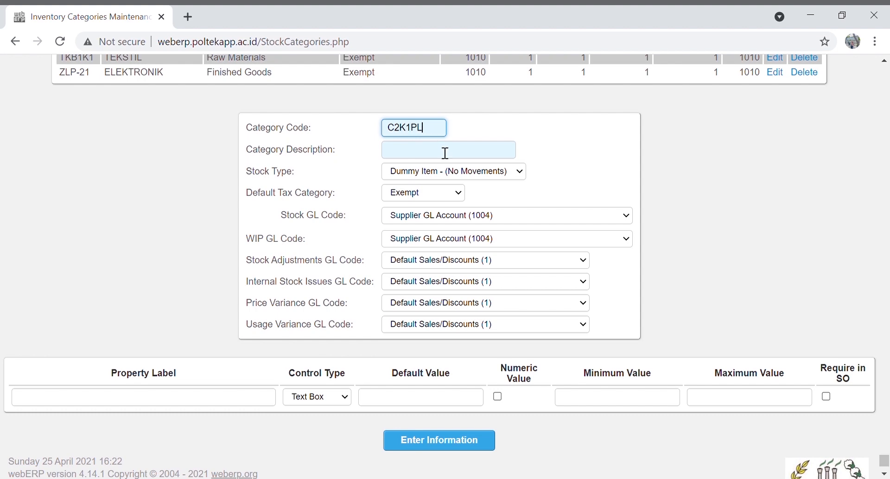
left_click(445, 151)
type("PLASTIK")
key("Tab")
left_click(446, 205)
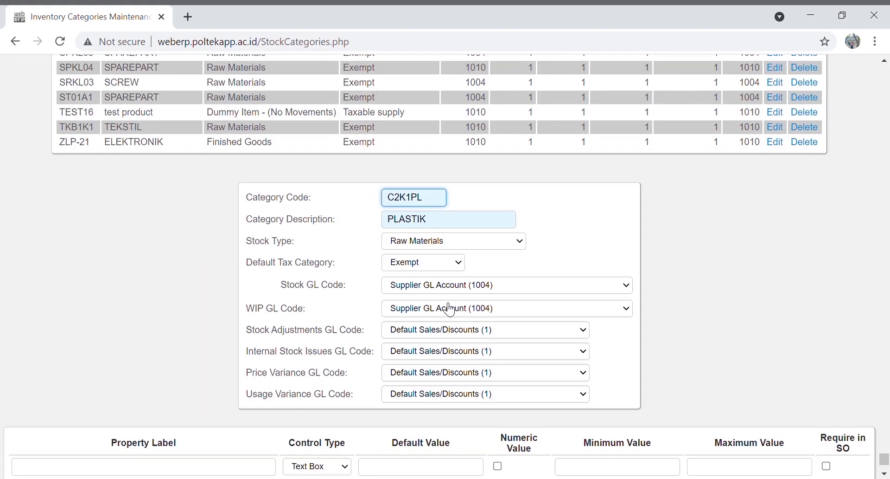
left_click(447, 285)
left_click(465, 79)
left_click(447, 308)
left_click(442, 140)
scroll(444, 145, "down", 1)
left_click(450, 443)
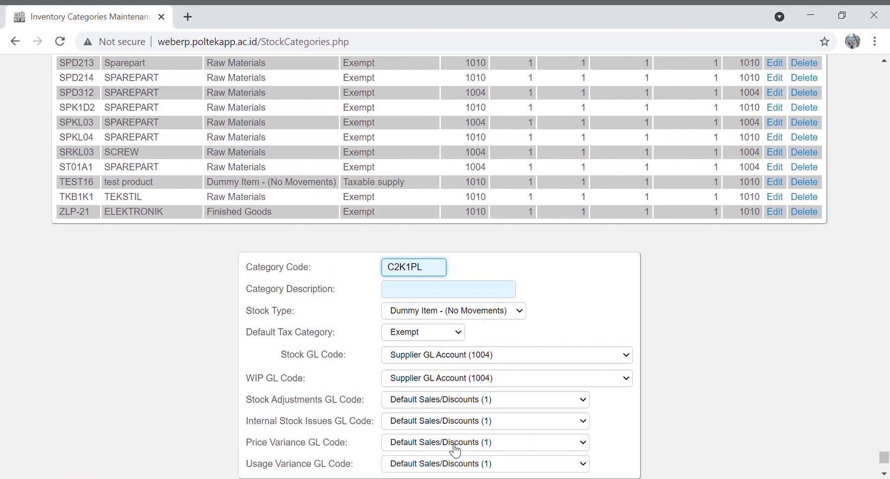
Add category C2K1LC LCD as Raw Materials with Petty Cash (1010) stock and WIP accounts
scroll(455, 431, "down", 1)
key("BackSpace")
key("BackSpace")
type("LC")
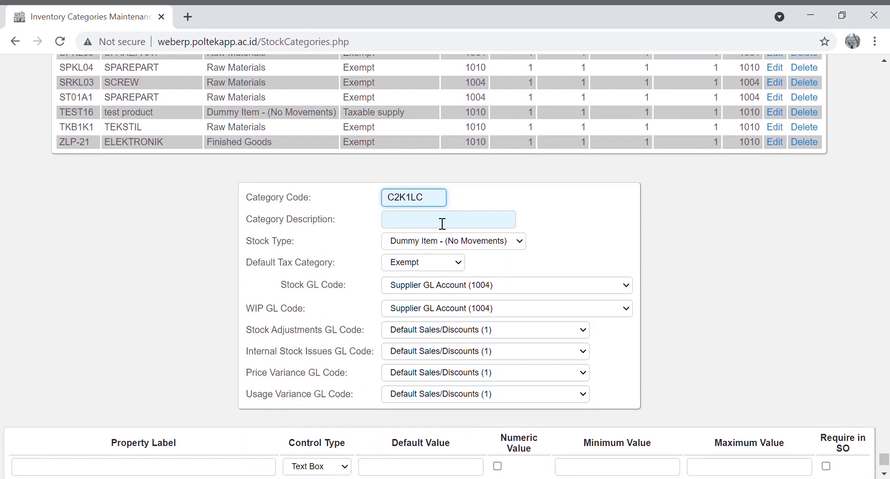
left_click(443, 223)
type("L")
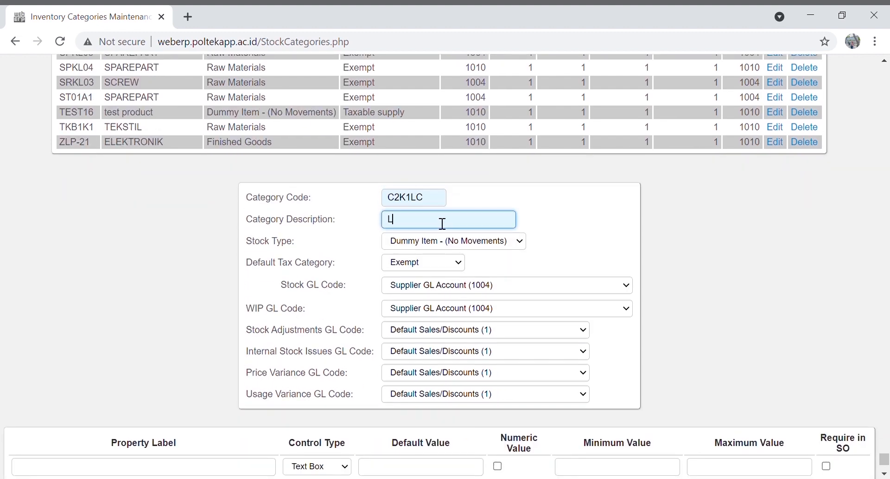
type("CD")
left_click(446, 240)
left_click(451, 268)
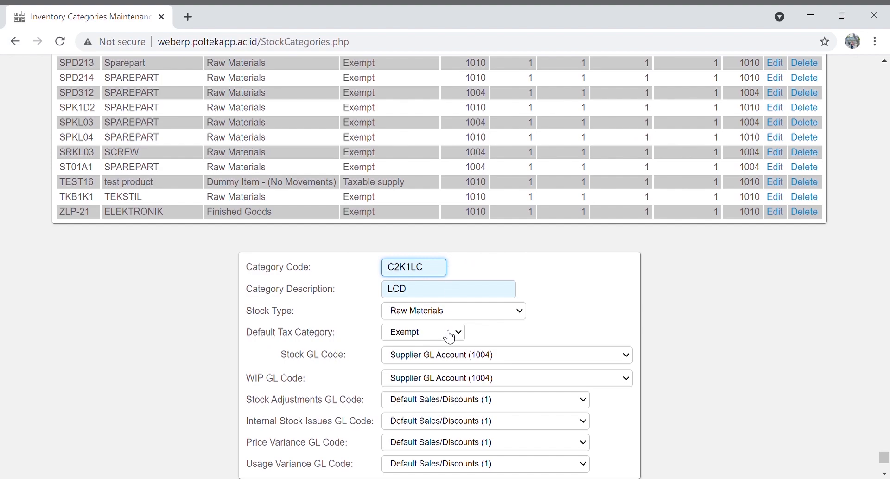
left_click(456, 356)
left_click(410, 207)
left_click(445, 378)
left_click(450, 222)
scroll(470, 325, "down", 3)
left_click(421, 446)
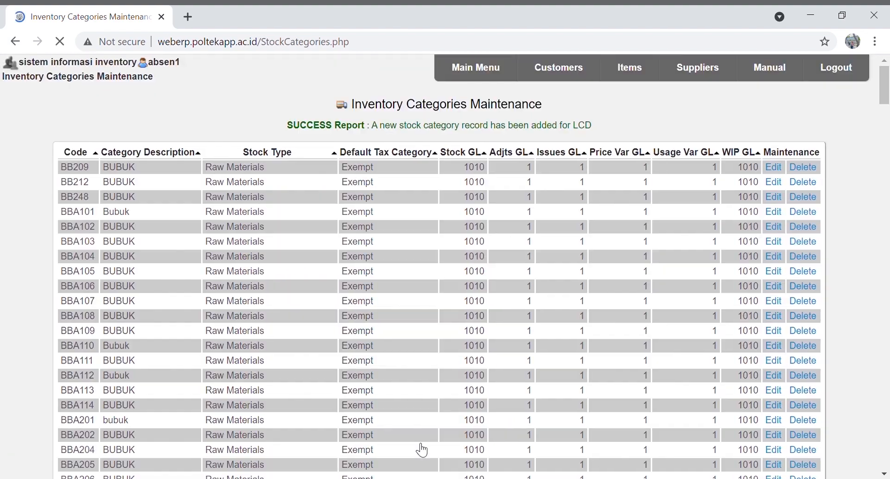
Add category C2K1EL ELEKTRONIK as Raw Materials with Petty Cash (1010) stock and WIP accounts
key("BackSpace")
key("BackSpace")
type("EL")
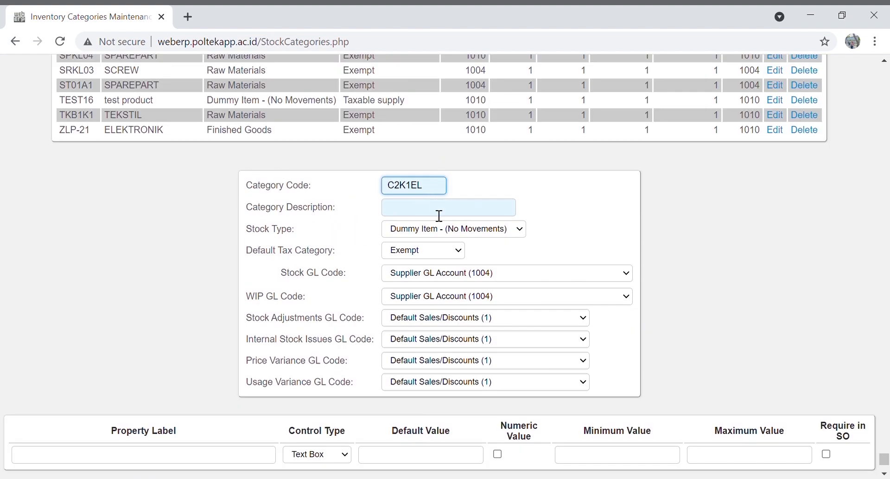
left_click(439, 214)
type("ELEKTRONIK")
left_click(442, 229)
left_click(449, 250)
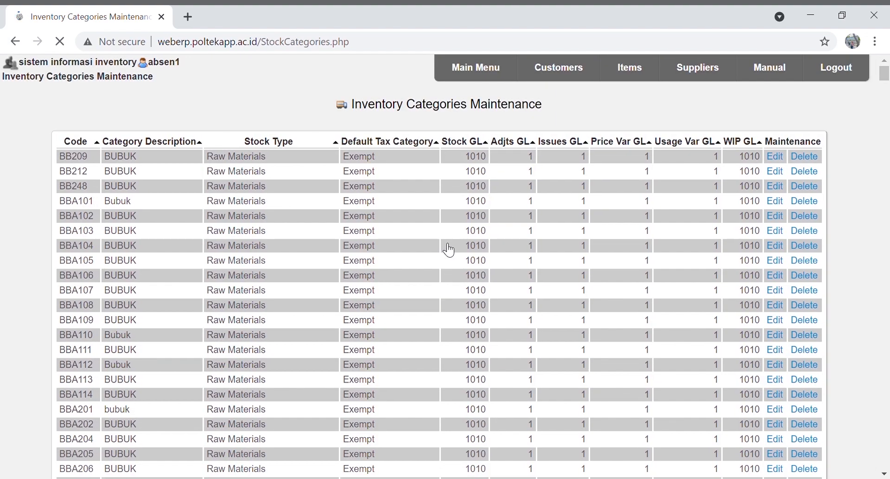
left_click(438, 356)
left_click(431, 200)
left_click(441, 378)
left_click(443, 218)
scroll(501, 344, "down", 3)
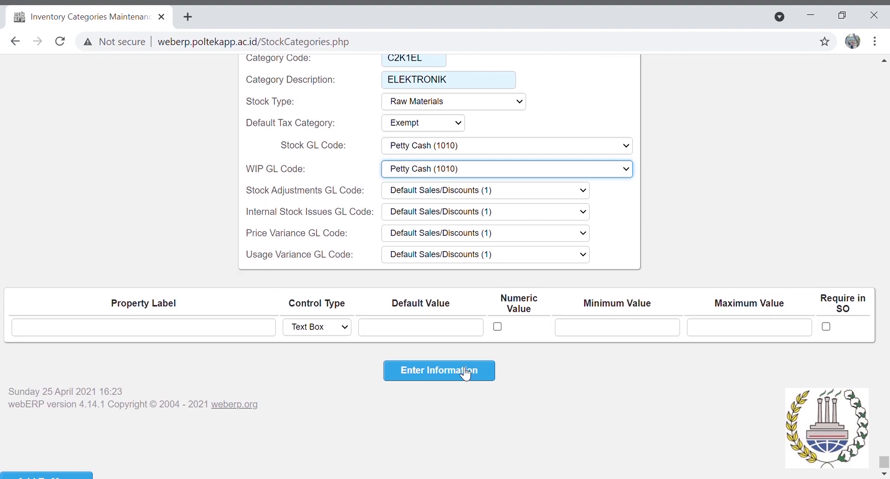
left_click(466, 374)
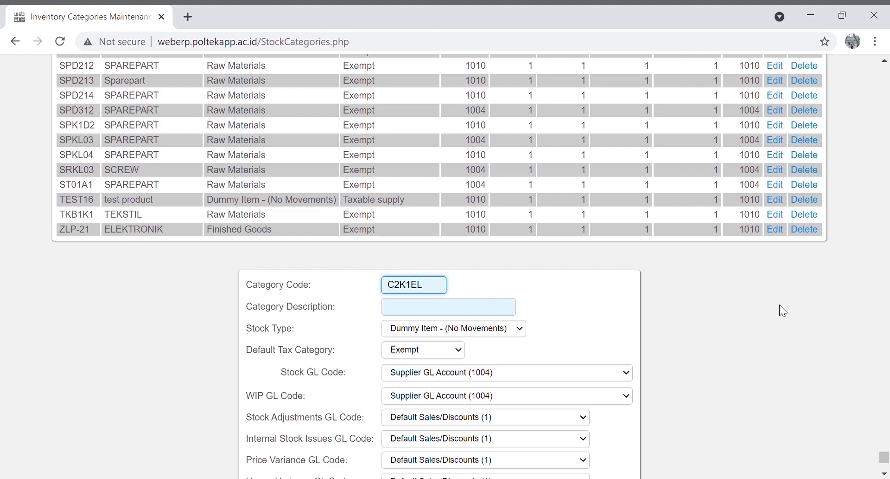
Review the four added categories in the list and return to the Main Menu
scroll(783, 310, "up", 20)
scroll(783, 308, "up", 20)
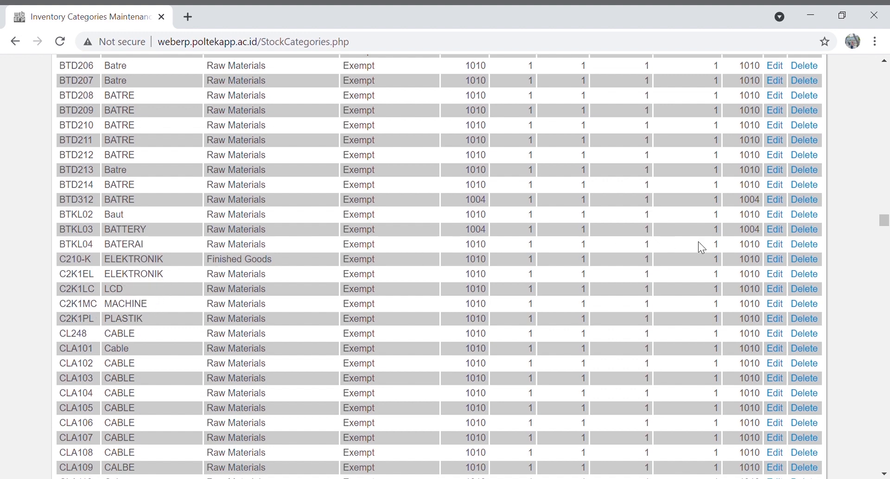
scroll(853, 268, "up", 20)
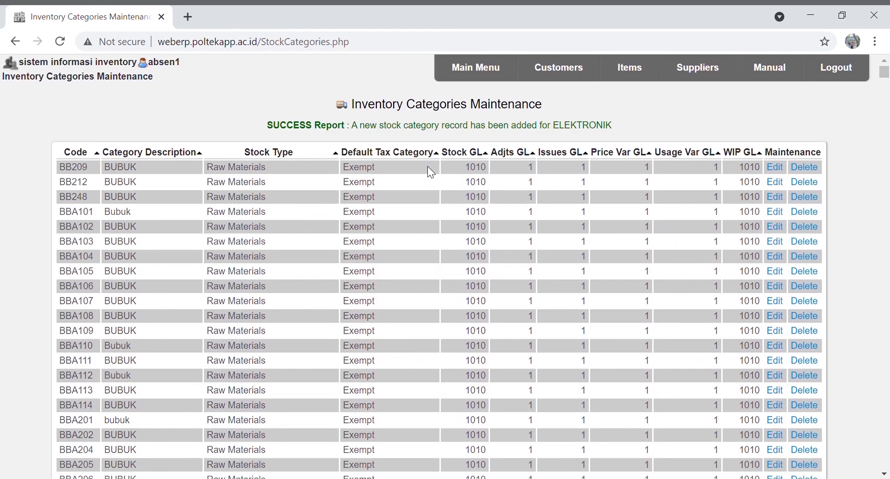
left_click(495, 70)
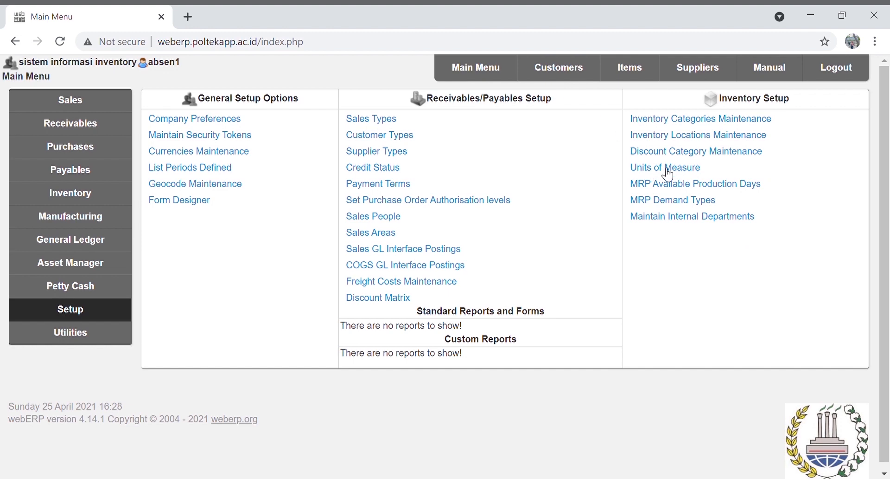
Create the unit of measure BOX under Units of Measure, then go back to the Main Menu
left_click(668, 172)
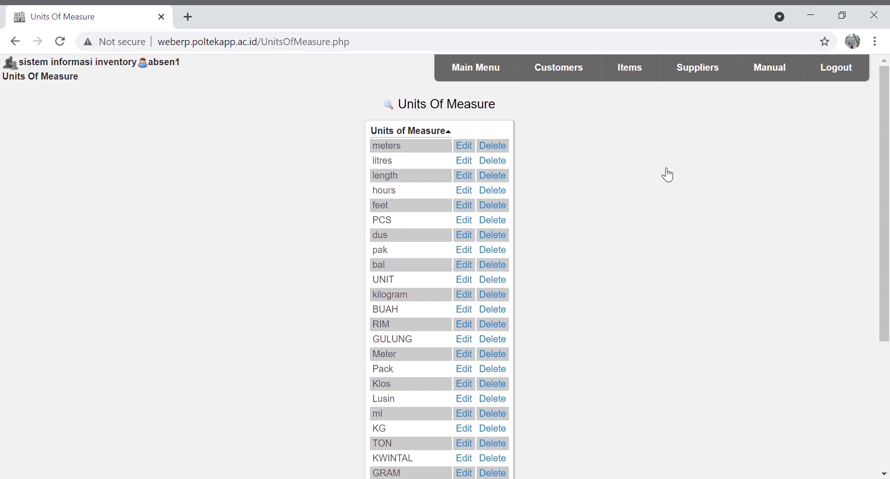
scroll(586, 172, "down", 3)
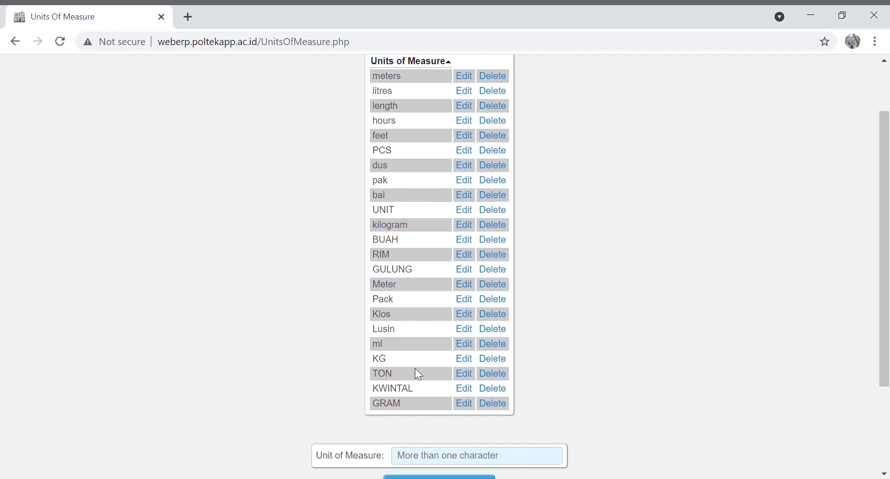
left_click(447, 465)
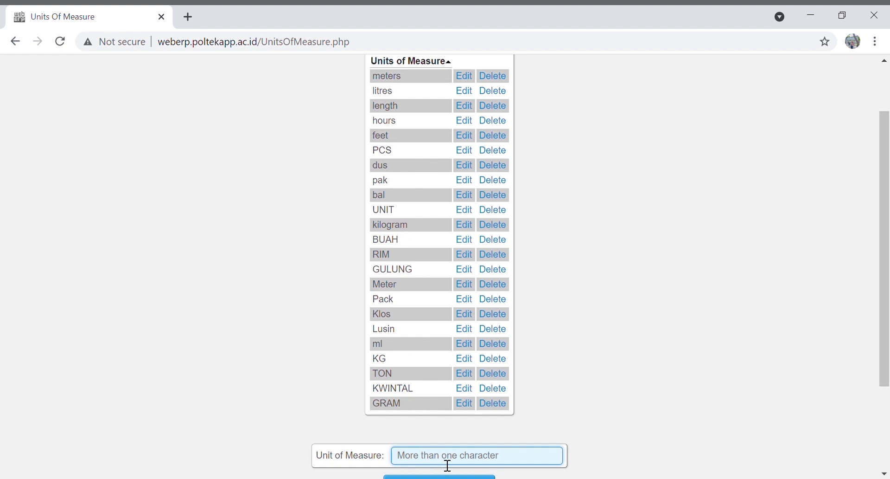
type("BOX")
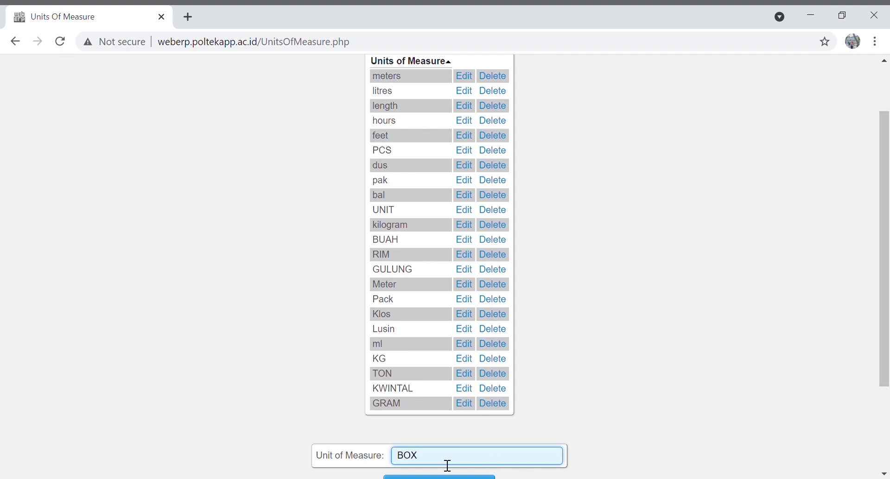
scroll(447, 464, "down", 1)
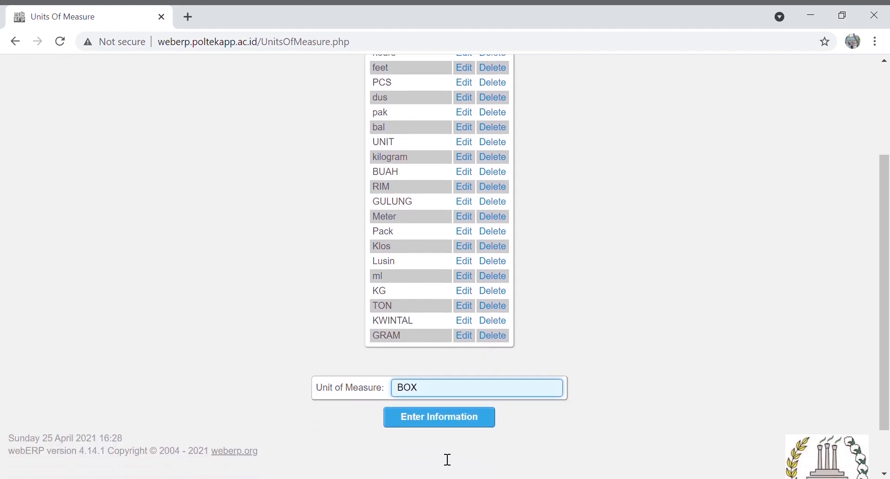
left_click(436, 419)
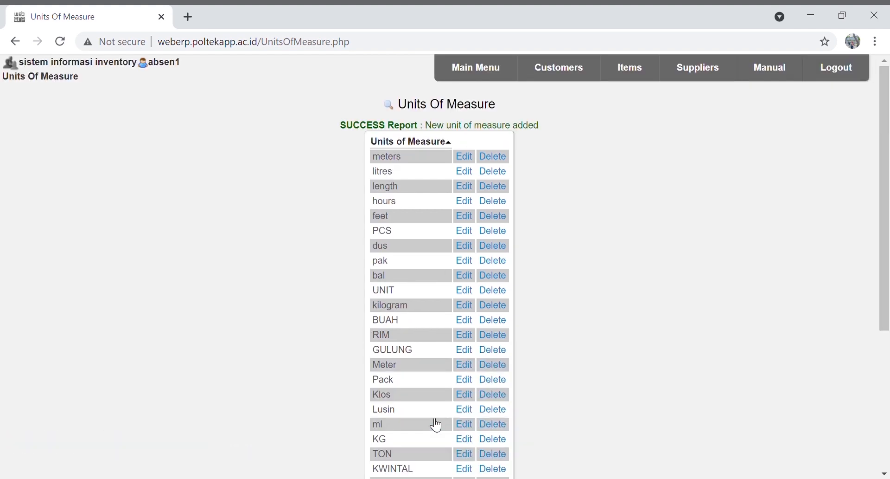
left_click(468, 75)
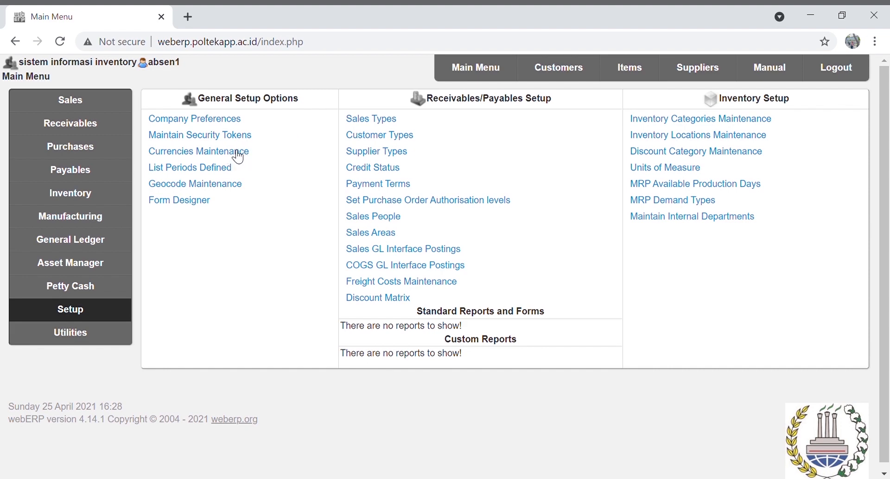
In Currencies Maintenance, choose South African rand (ZAR) with country NAMIBIA and hundredths RAND
left_click(236, 152)
scroll(227, 160, "down", 13)
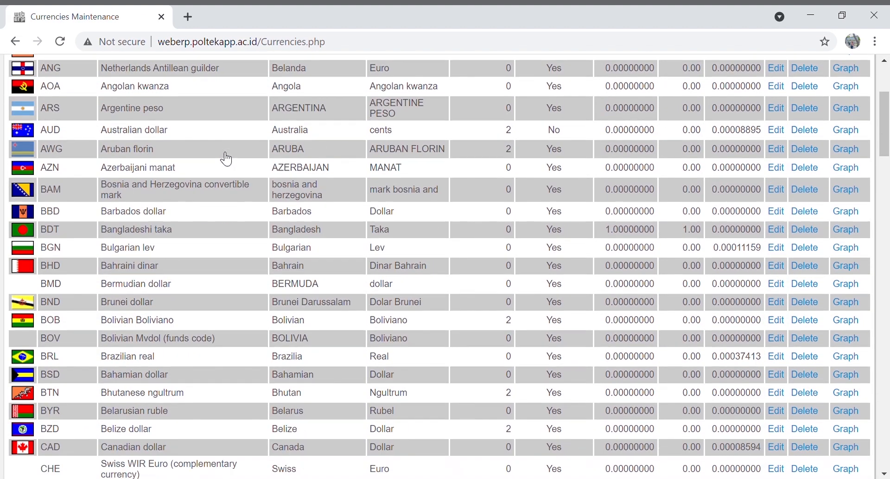
scroll(227, 159, "down", 20)
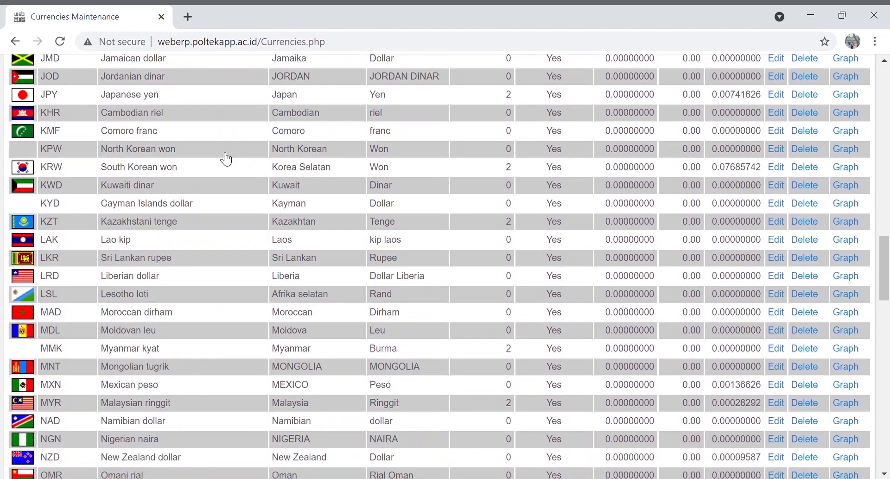
scroll(226, 160, "down", 8)
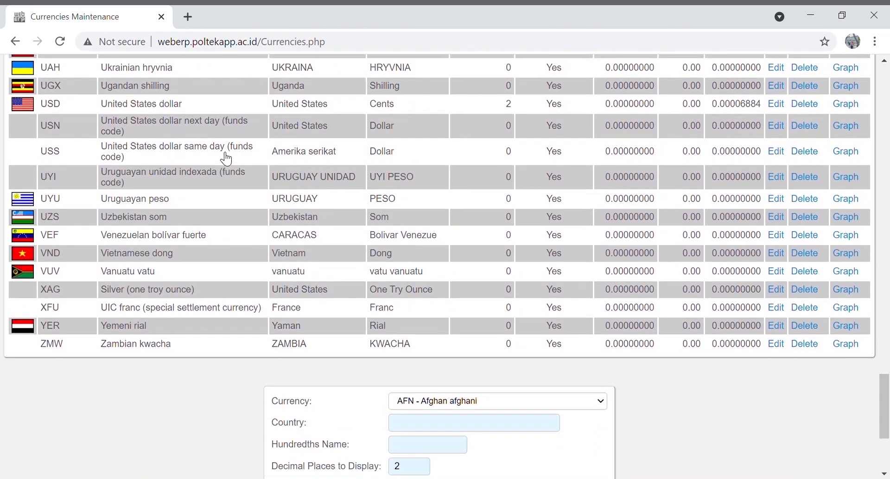
scroll(226, 159, "down", 1)
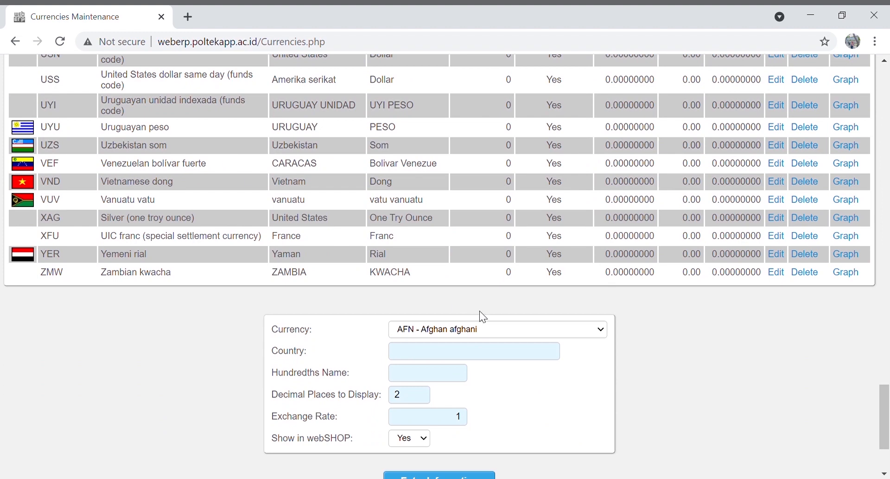
key("z")
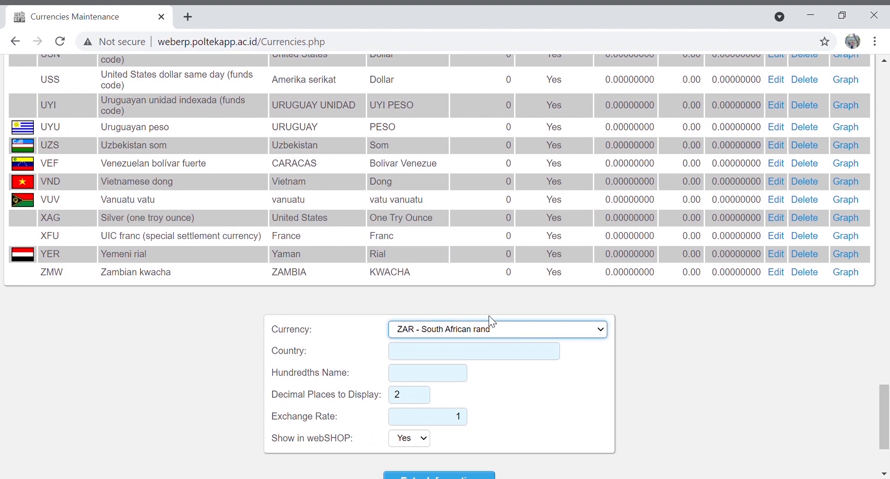
left_click(467, 353)
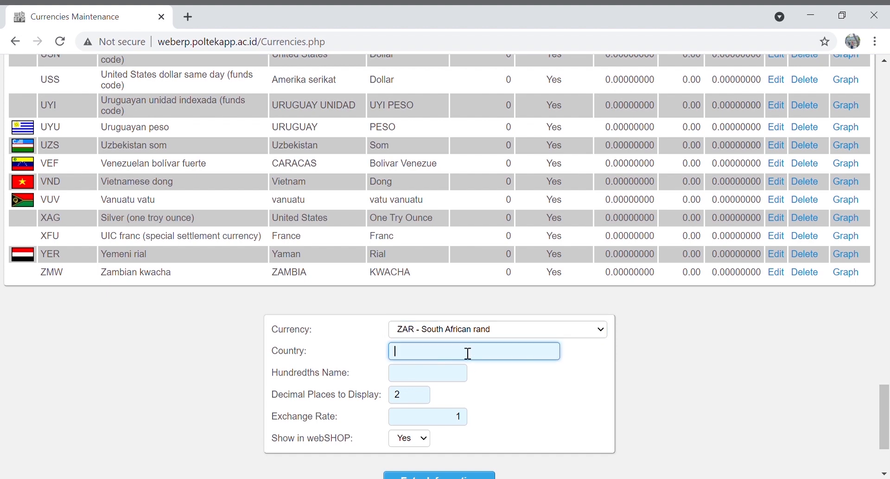
type("AMIBIA")
key("Tab")
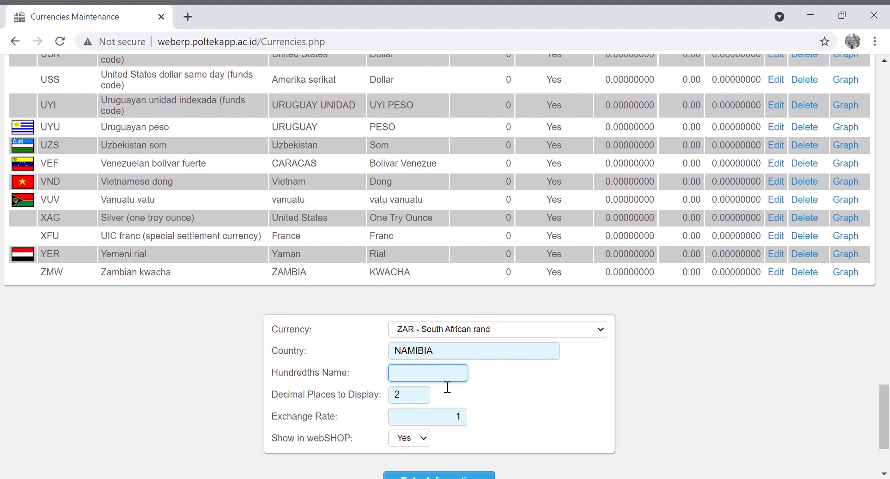
type("RAND")
Set 0 decimal places and exchange rate 0, then save the ZAR currency
left_click(430, 401)
key("BackSpace")
type("0")
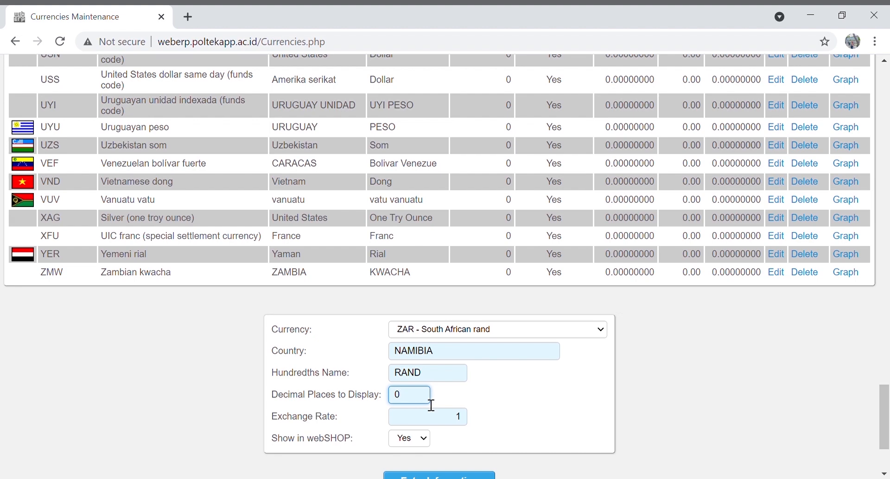
left_click(465, 418)
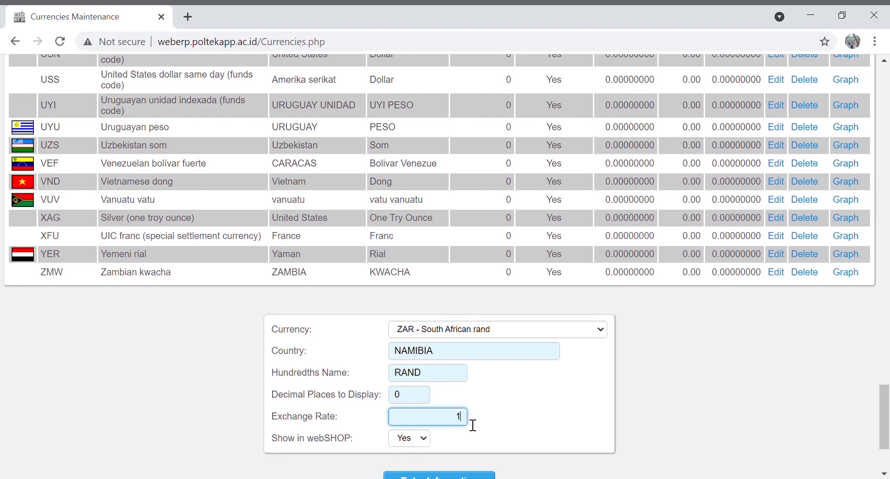
key("BackSpace")
type("0")
scroll(473, 423, "down", 2)
left_click(460, 411)
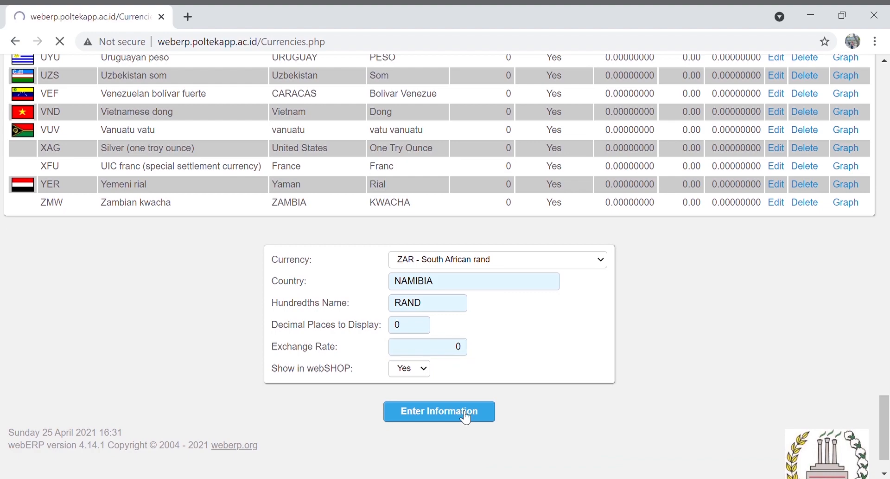
scroll(466, 417, "down", 20)
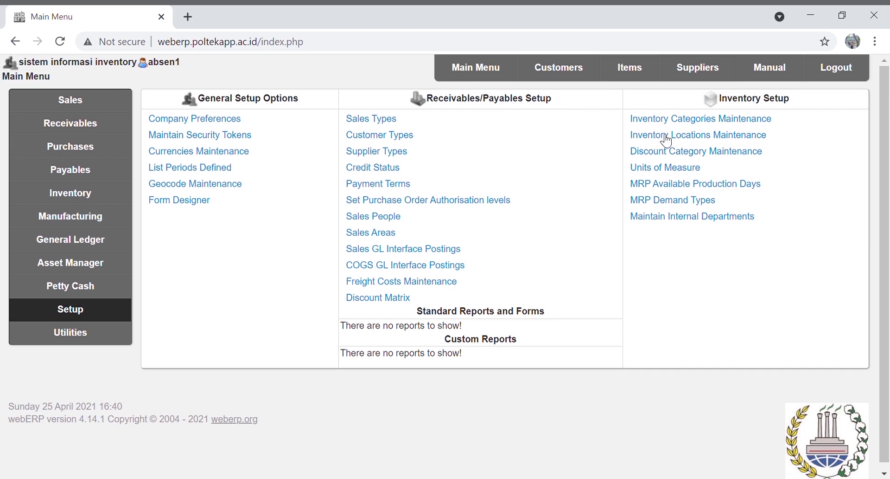
Start a new inventory location with code C2K1A and name WAREHOUSE A-C2 KELOMPOK 1
left_click(674, 136)
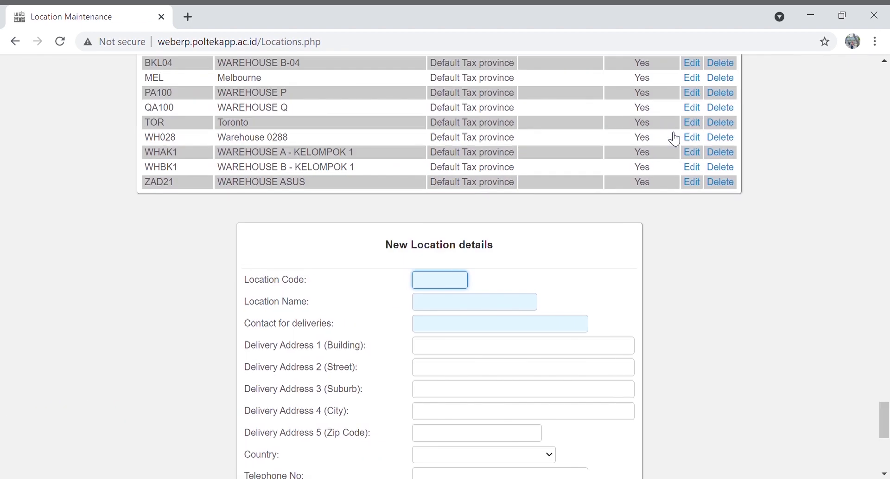
type("C2K1A")
left_click(526, 306)
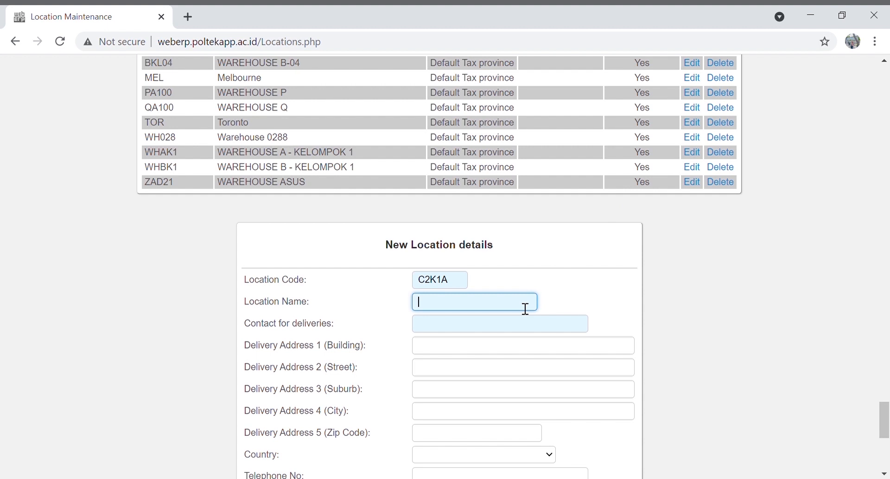
type("WAREHOUSE A-")
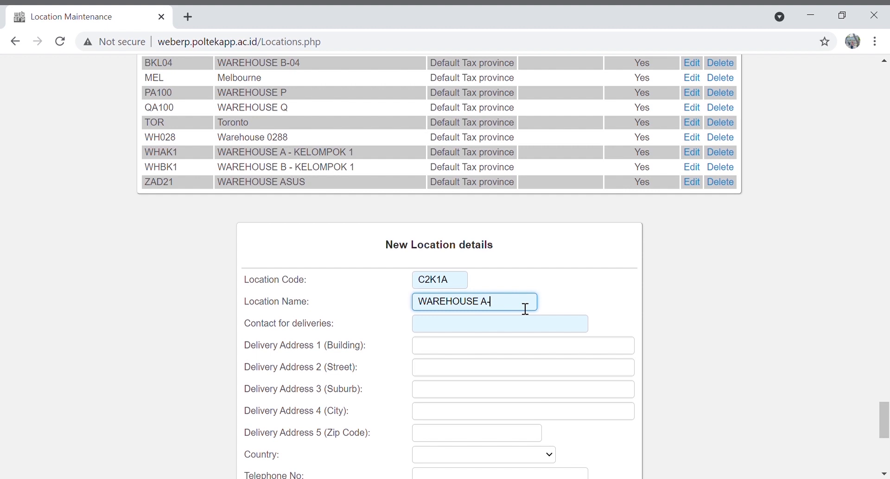
type("C2 KELOMPOK 1")
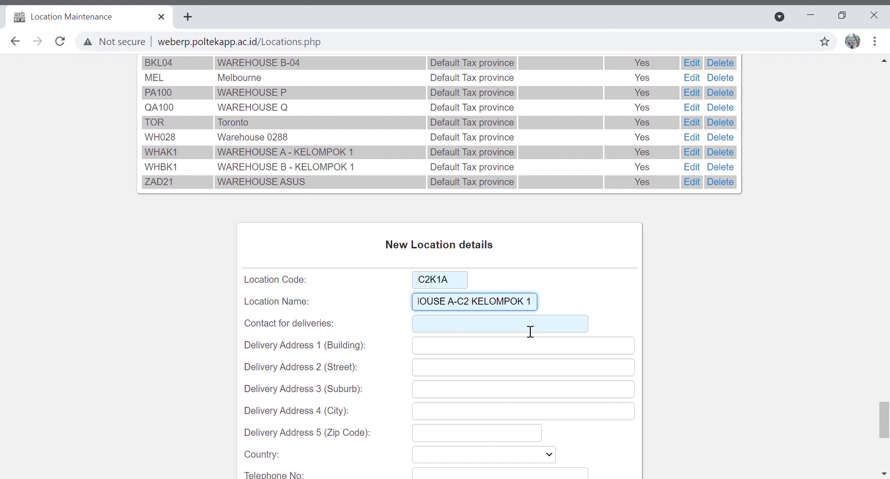
Enter the delivery contact, MALANG for both address lines, and Indonesia as the country
left_click(531, 331)
type("ANDI")
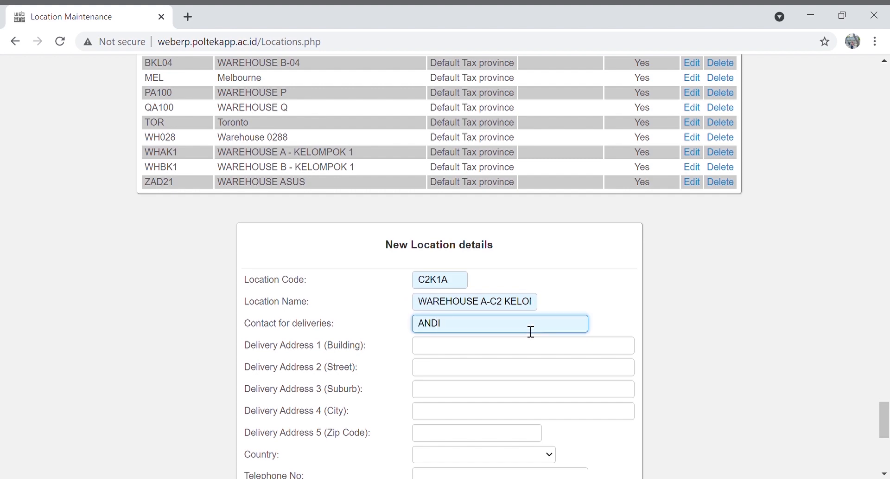
left_click(525, 351)
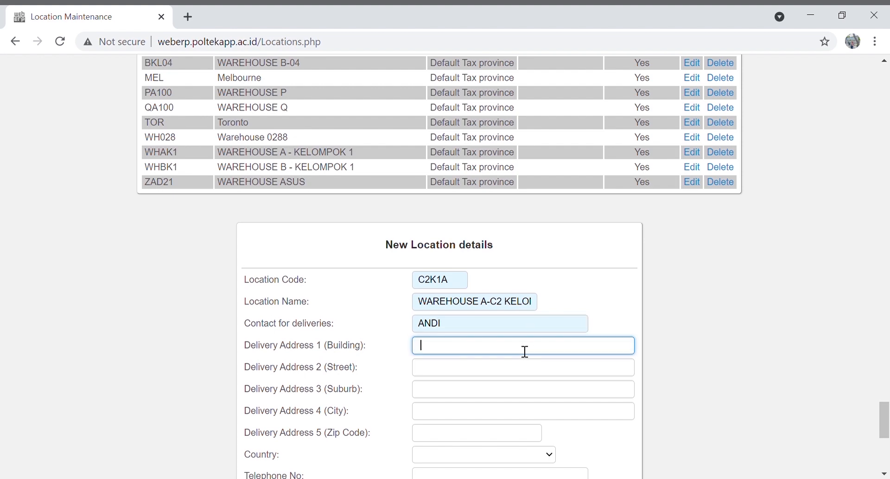
type("MALANG")
left_click(525, 370)
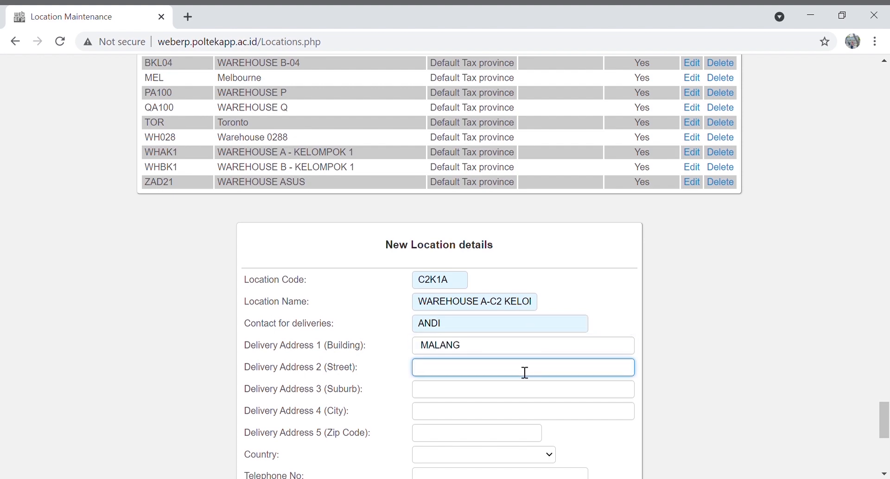
type("MALANG")
scroll(525, 373, "down", 1)
scroll(525, 372, "down", 3)
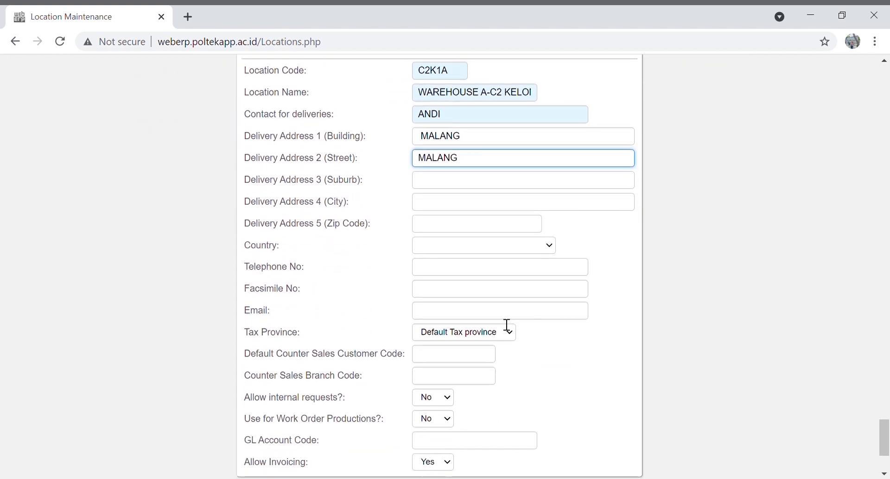
left_click(498, 344)
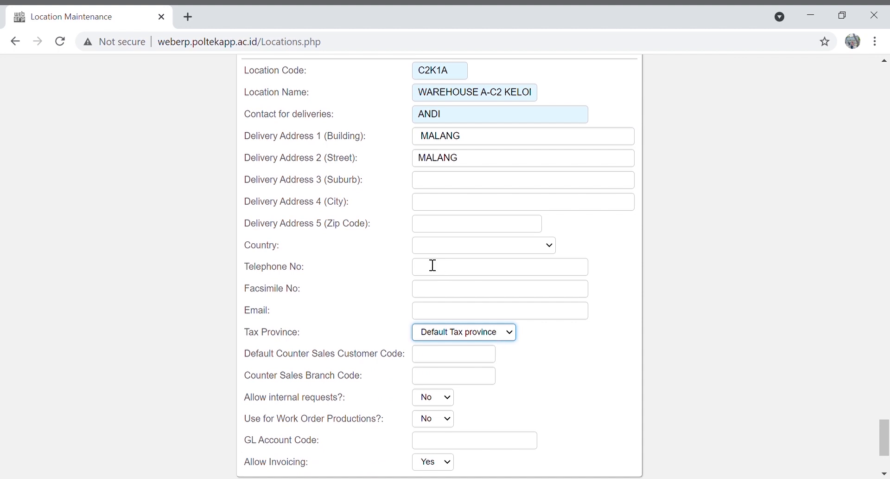
left_click(487, 254)
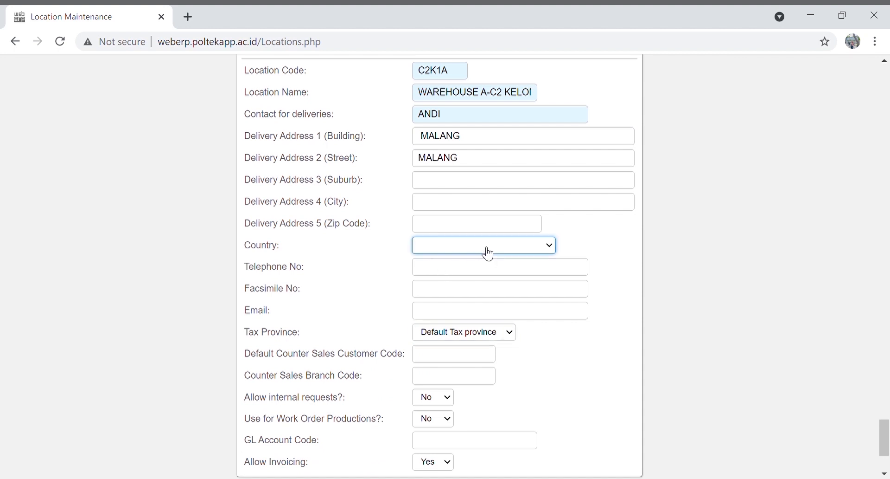
type("indonesia")
Allow internal requests and work order productions, then save the C2K1A location
scroll(488, 253, "down", 3)
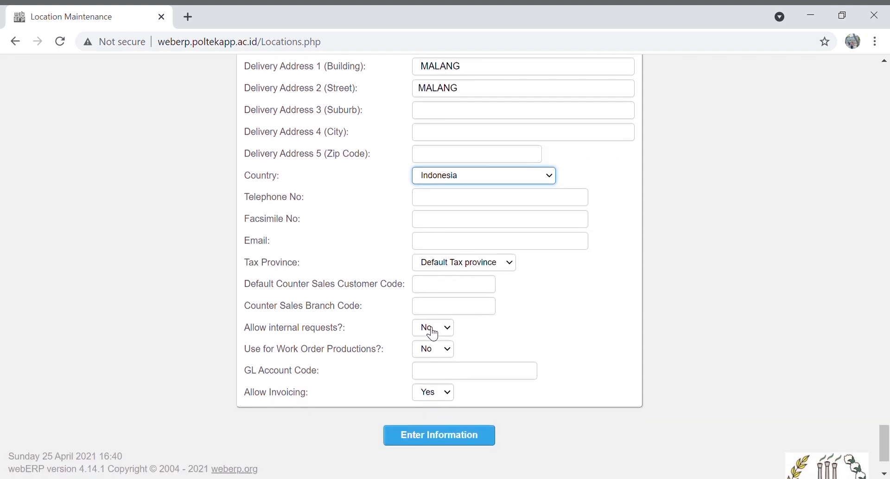
left_click(430, 330)
left_click(427, 345)
left_click(432, 349)
left_click(434, 358)
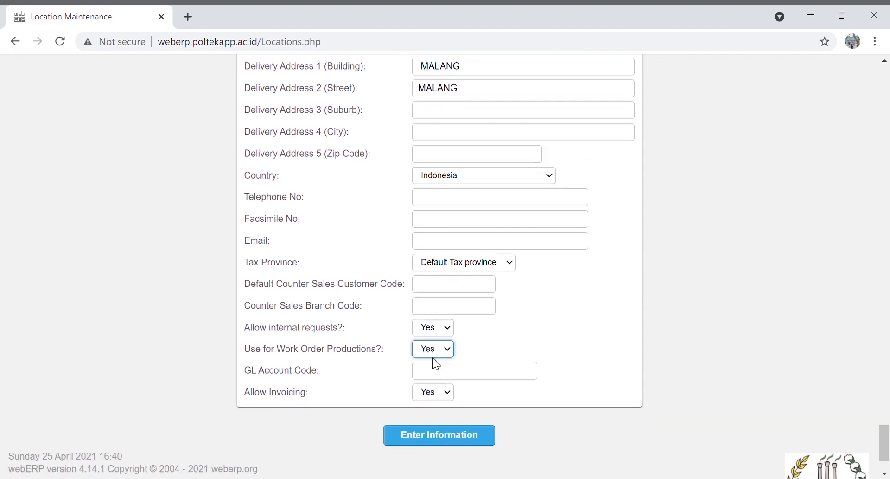
left_click(441, 435)
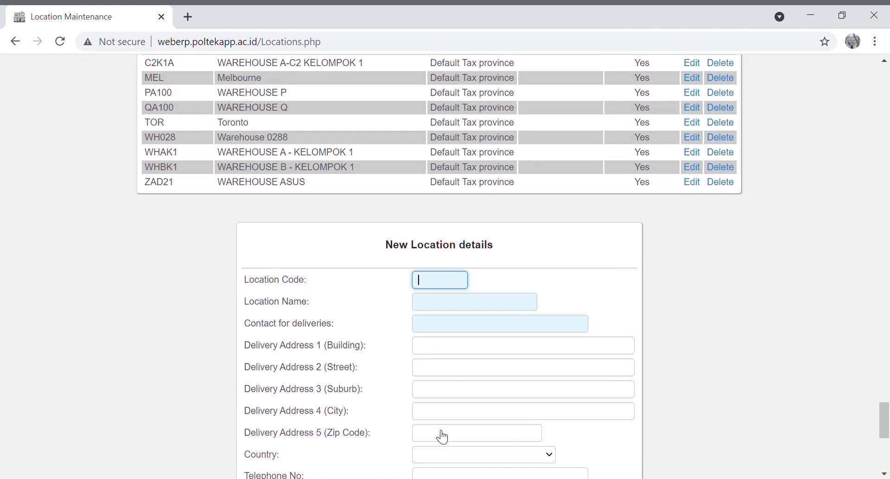
Enter location C2K1B, WAREHOUSE B-C2 KELOMPOK 1, with delivery contact and SIDOARJO address lines
type("C2K1B")
left_click(481, 307)
type("W")
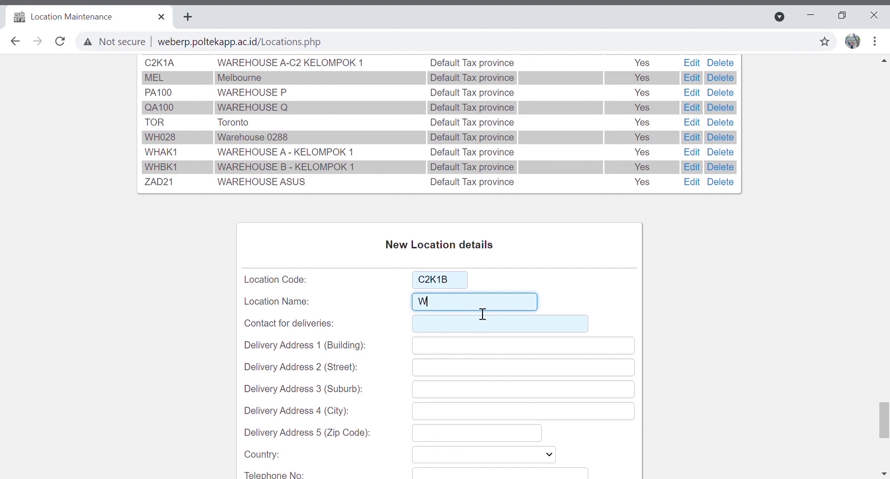
type("AREHOUSE B-C2 KELOMPOK 1")
left_click(495, 326)
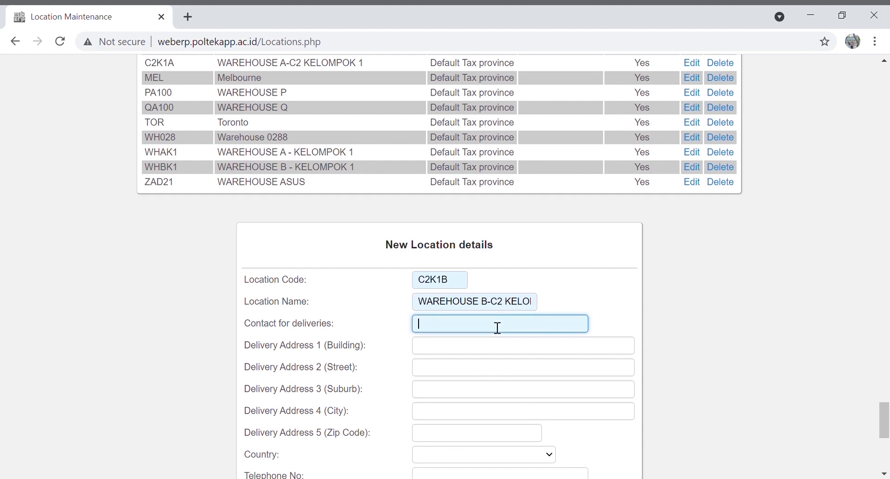
type("SUPRI")
left_click(501, 349)
type("SIDOARJO")
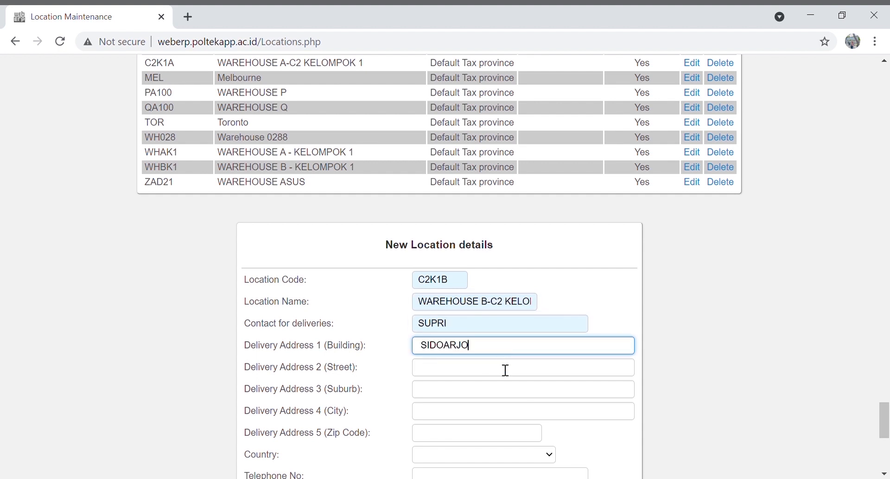
left_click(505, 370)
type("SIDOARJO")
Set country Indonesia, allow internal requests, and save the C2K1B location
scroll(494, 346, "down", 3)
left_click(483, 312)
type("india")
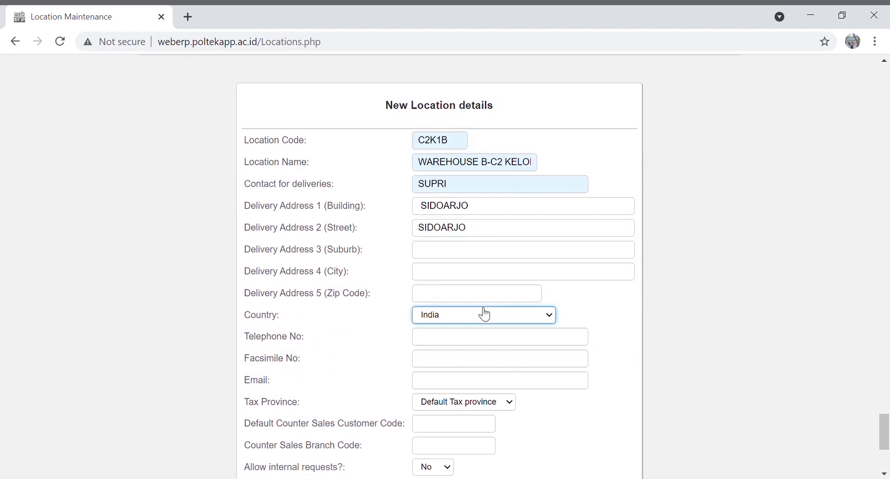
scroll(483, 311, "down", 2)
key("Down")
left_click(500, 333)
left_click(421, 403)
left_click(429, 418)
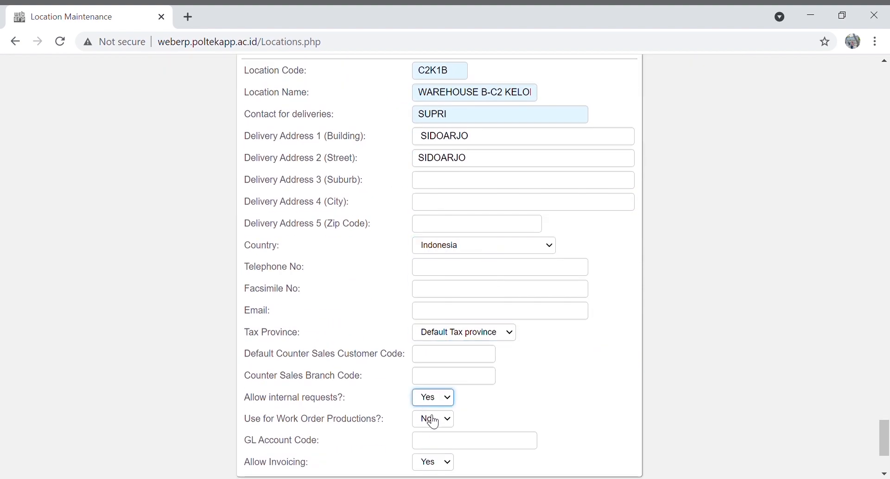
left_click(444, 424)
scroll(445, 432, "down", 3)
left_click(462, 369)
Scroll through the locations page to check the newly added C2K1B entry
scroll(469, 346, "up", 10)
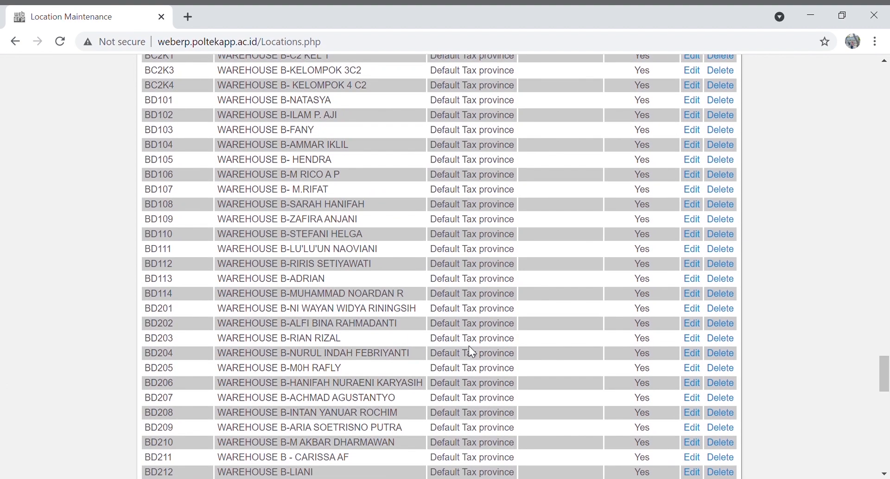
scroll(477, 352, "up", 15)
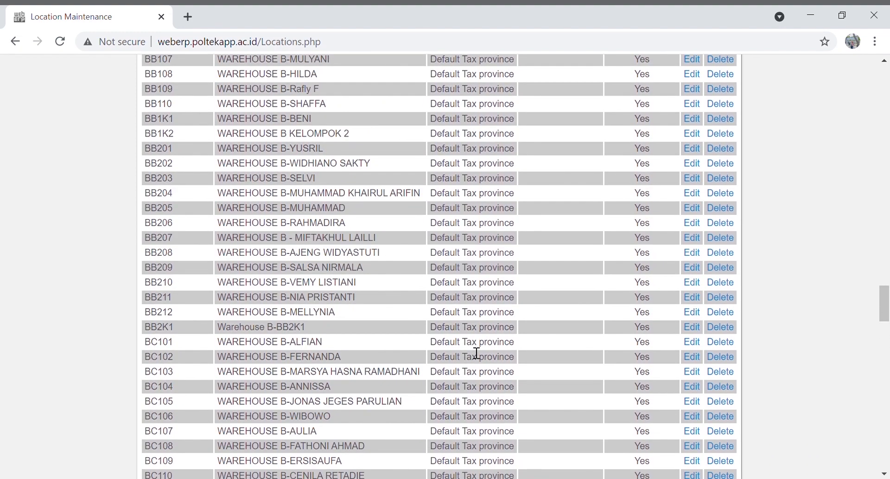
scroll(477, 352, "down", 3)
scroll(477, 352, "down", 14)
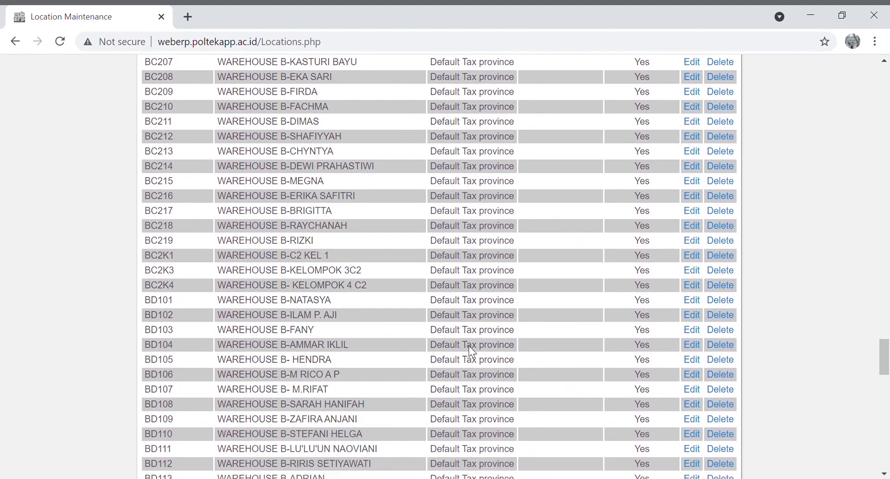
scroll(477, 352, "down", 6)
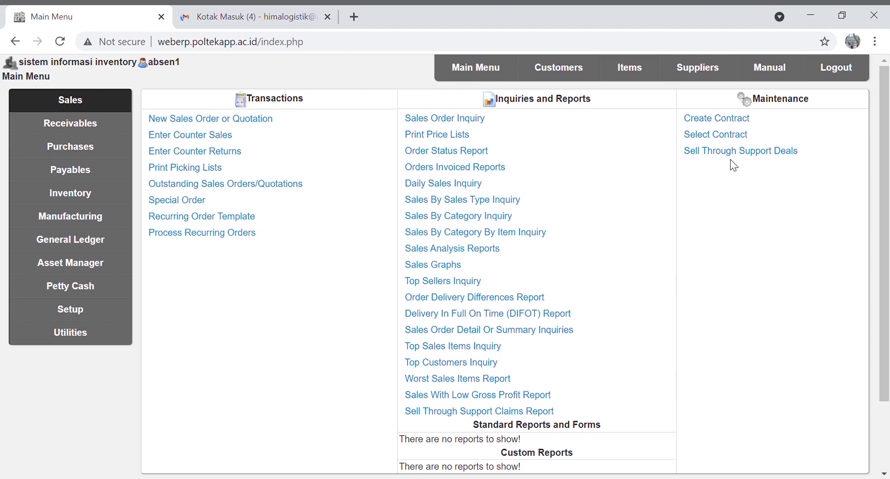
Start a new supplier with code C2K1-SPL a and name PT C2 Kelompok 1 a
left_click(702, 73)
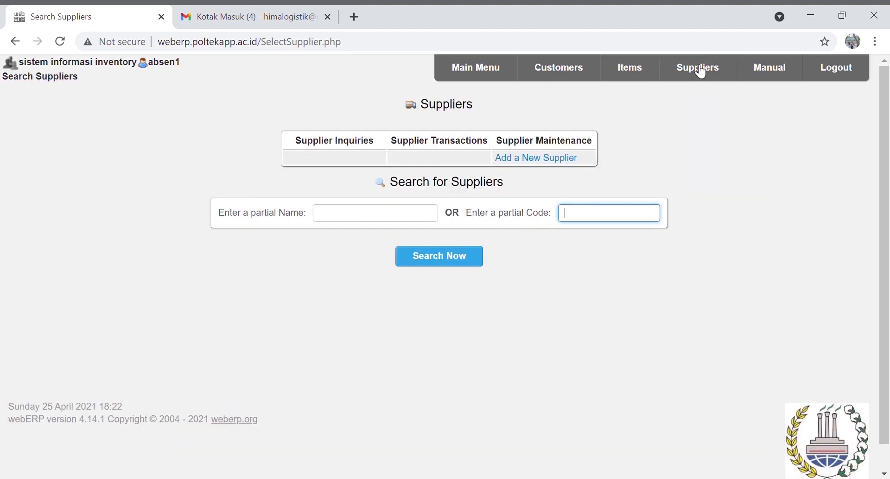
left_click(551, 160)
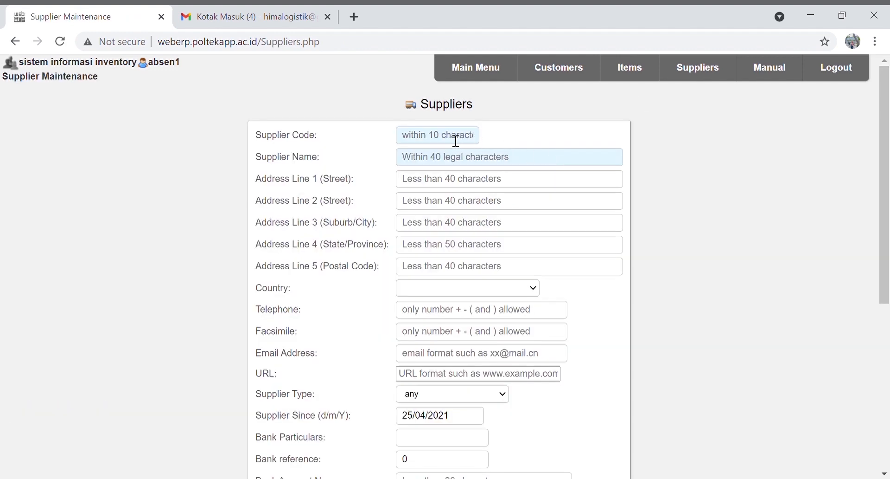
left_click(456, 141)
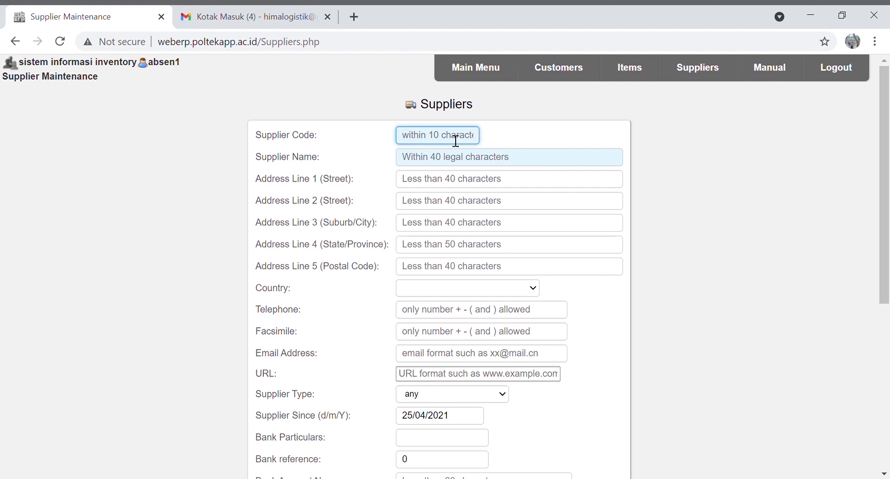
type("C2k")
key("BackSpace")
type("K1")
type("-SPL")
type("(")
type("a")
key("BackSpace")
key("BackSpace")
type("a")
left_click(458, 161)
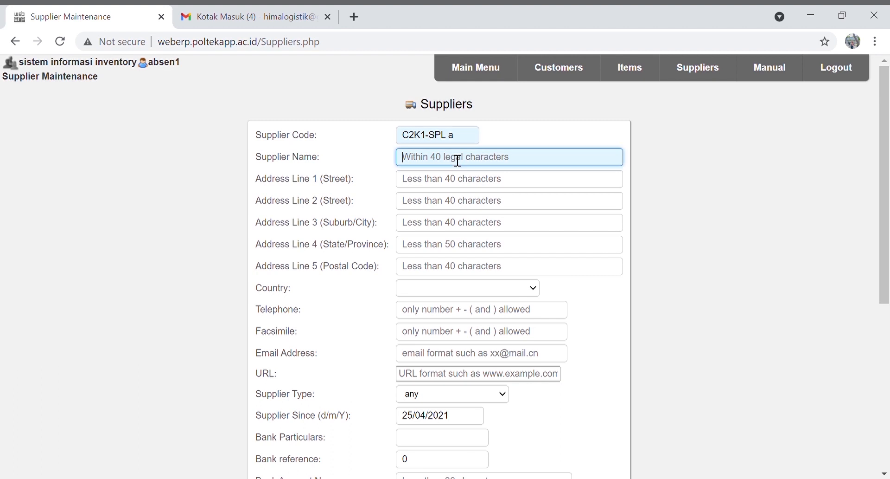
type("PT C2 Kelom")
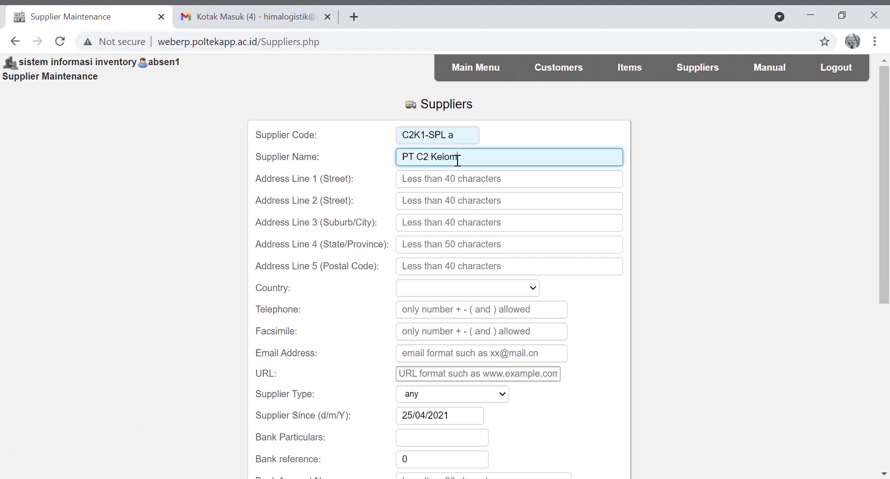
type("pok 1 a")
Enter address Jl Timbul, Jakarta Selatan, set country to Indonesia, and insert the supplier
left_click(461, 185)
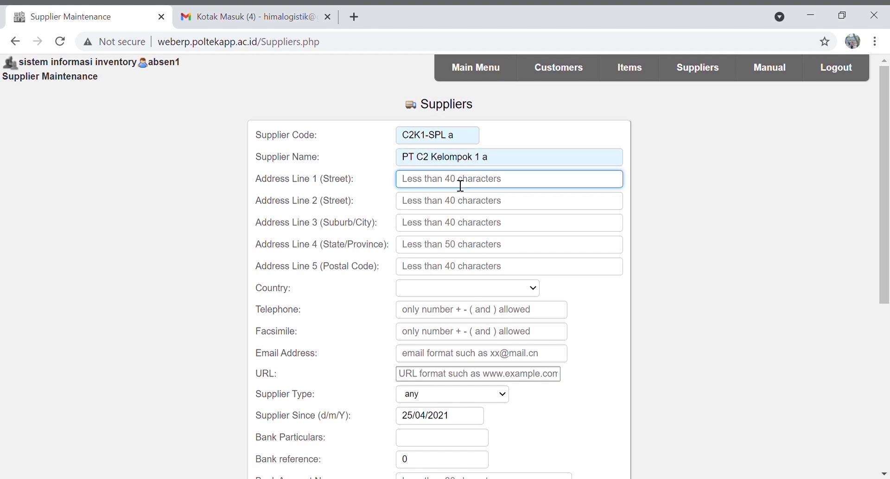
type("Jl Timbul")
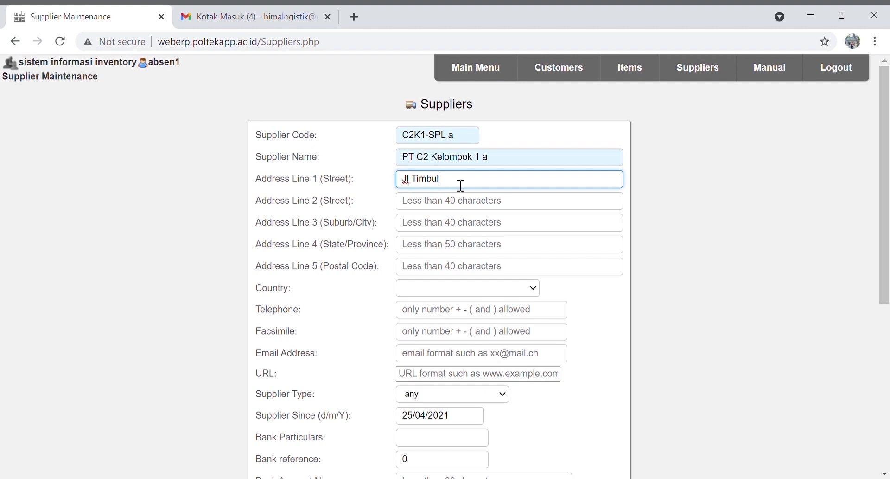
left_click(462, 231)
type("Jaka")
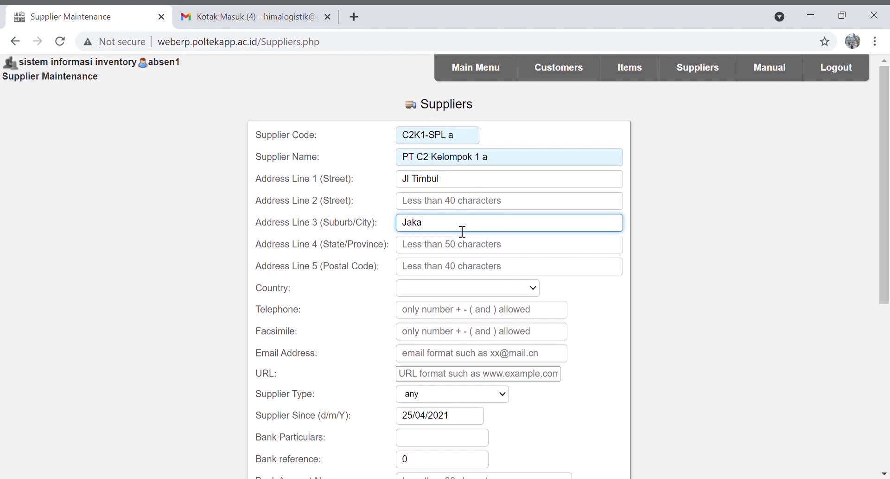
type("rta Selatan")
left_click(463, 287)
type("indo")
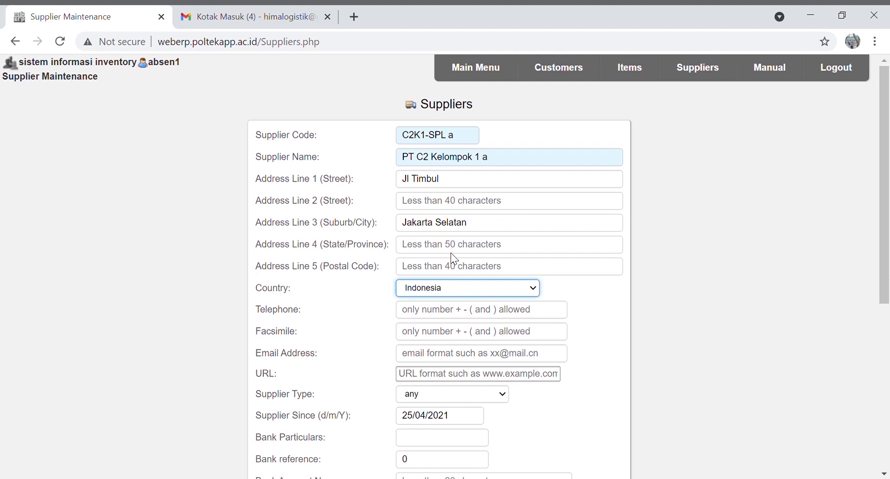
scroll(472, 340, "down", 1)
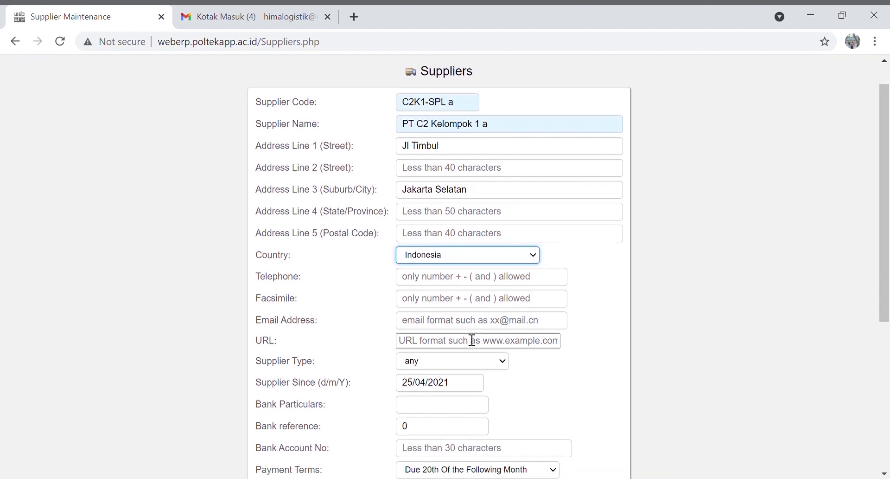
scroll(472, 340, "down", 3)
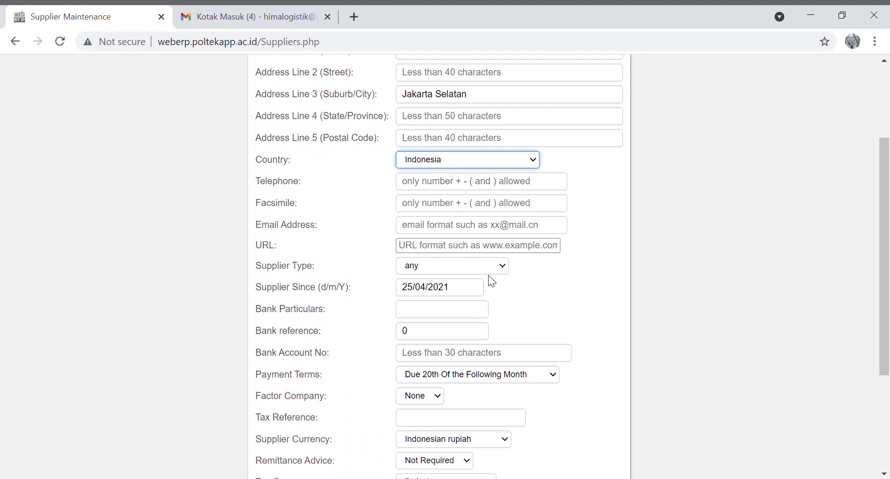
left_click(495, 267)
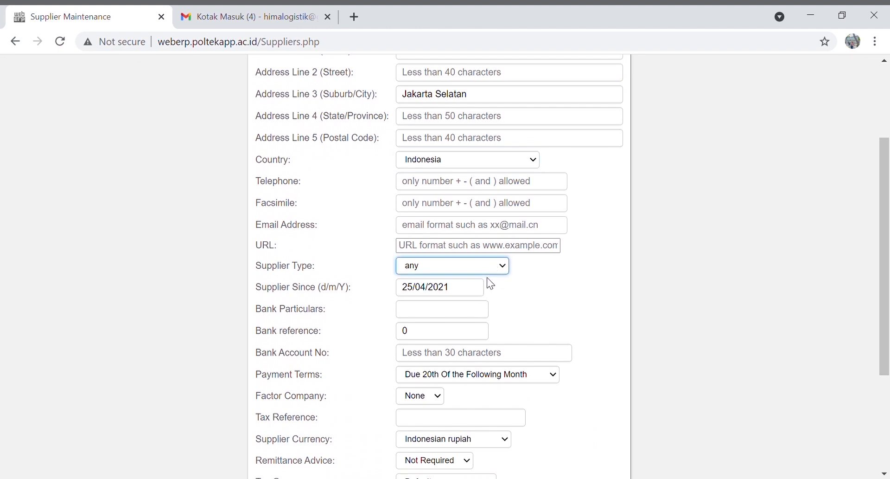
scroll(490, 285, "down", 1)
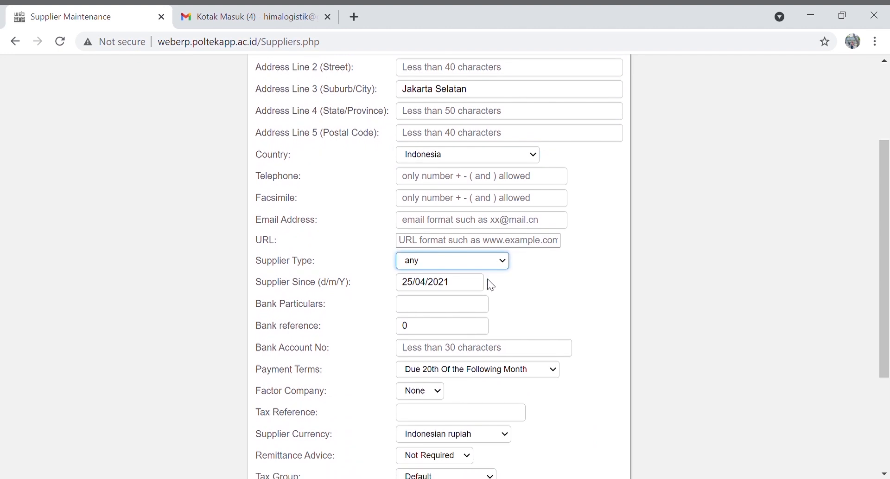
scroll(496, 286, "down", 1)
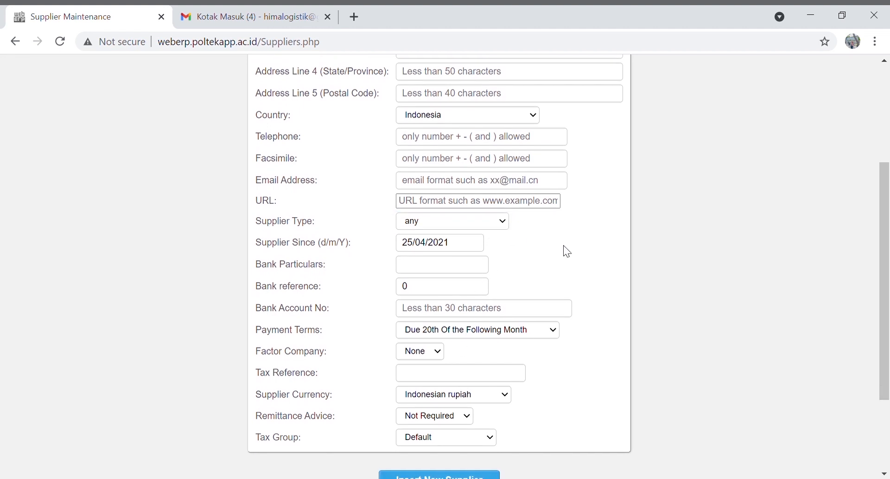
scroll(566, 250, "down", 2)
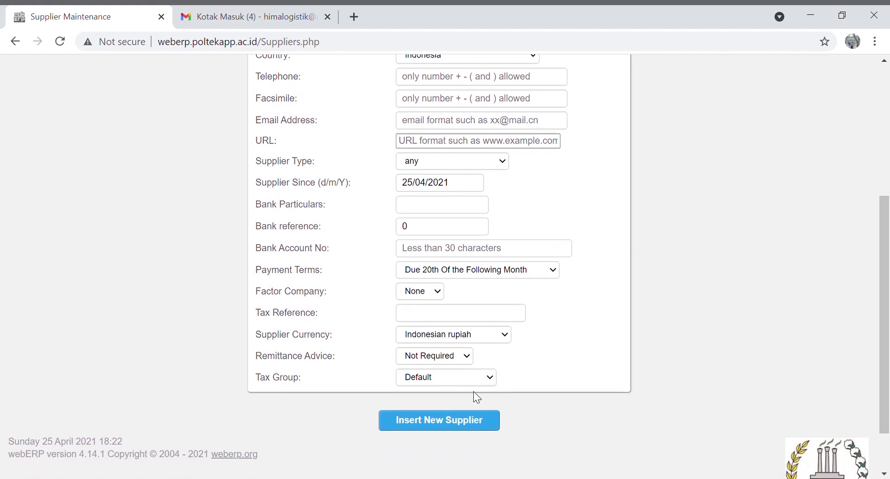
scroll(602, 201, "up", 6)
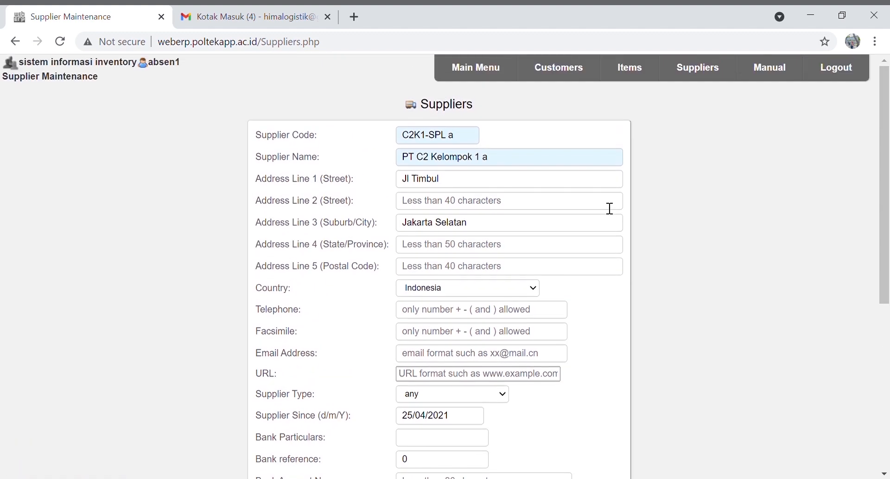
scroll(601, 202, "down", 4)
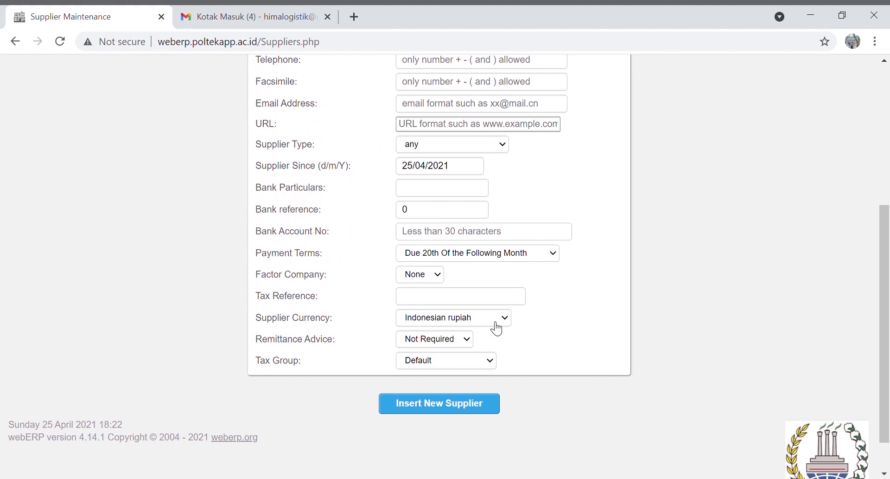
left_click(454, 406)
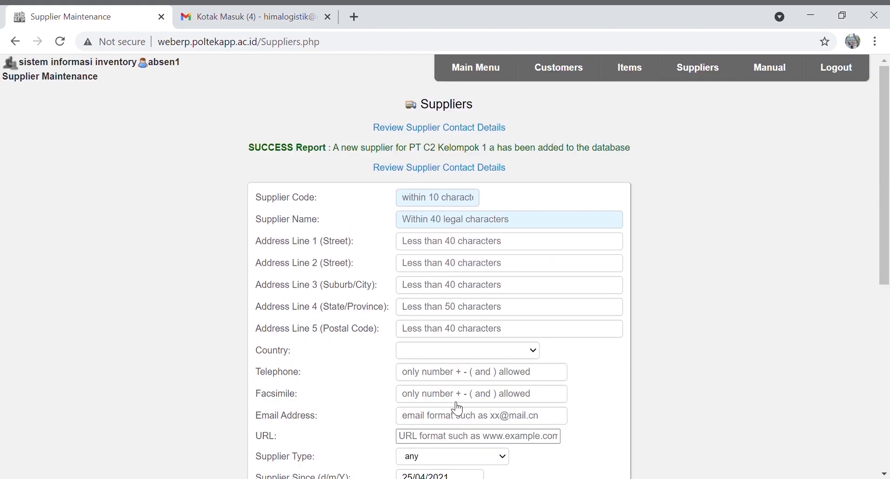
Enter supplier code C2K1-SPLb and name PT C2 Kelompok 1 b
left_click(445, 204)
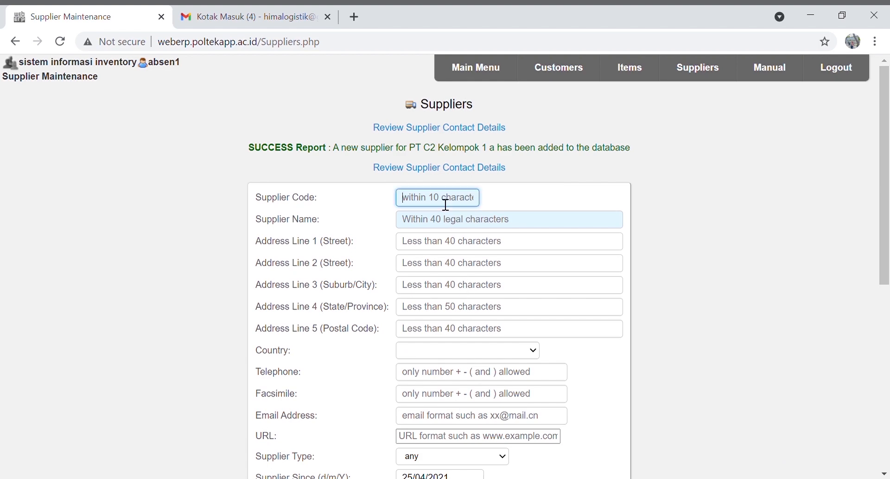
type("C2K1-SPLb")
left_click(449, 226)
type("P")
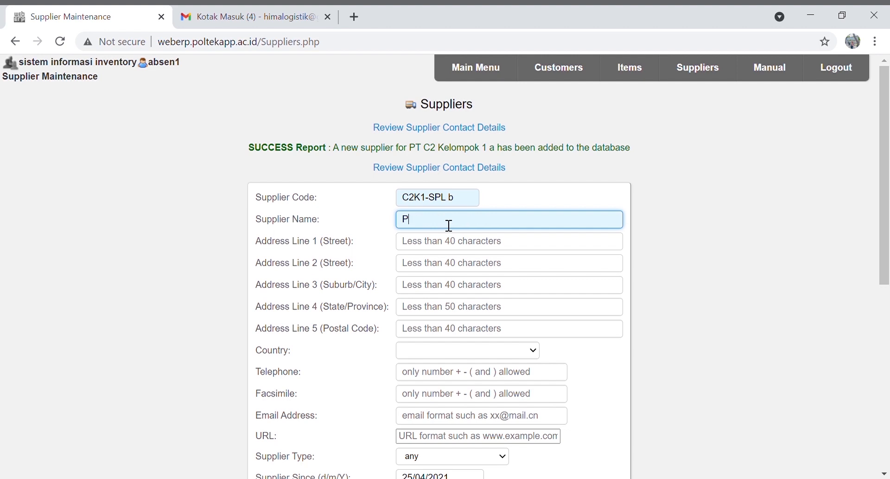
type("T C2 Kelempok 1 b")
Add address Jl Timbul, Jakarta Selatan with country Indonesia, then insert the supplier
left_click(459, 245)
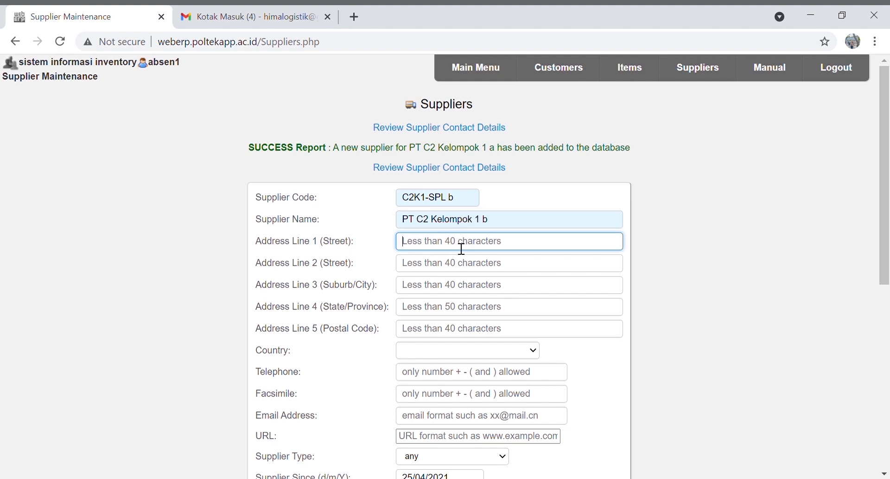
left_click(452, 283)
type("Jl Timbul")
left_click(448, 292)
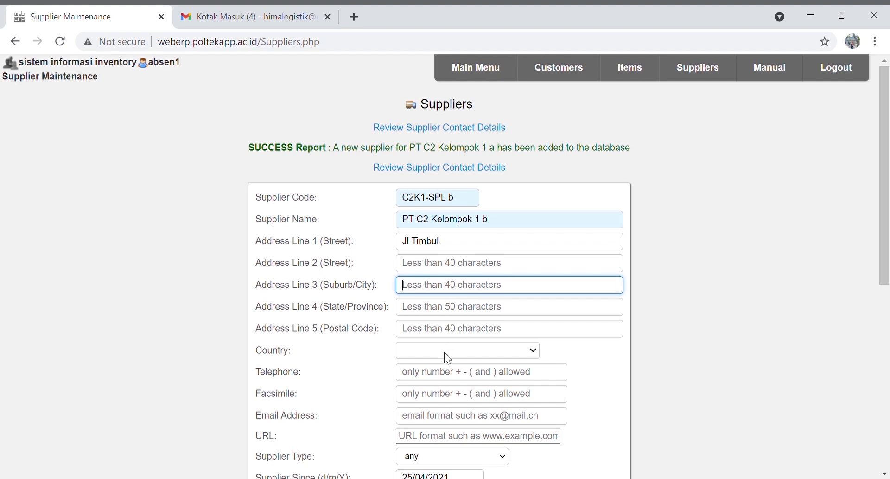
type("Jakarta Selatan")
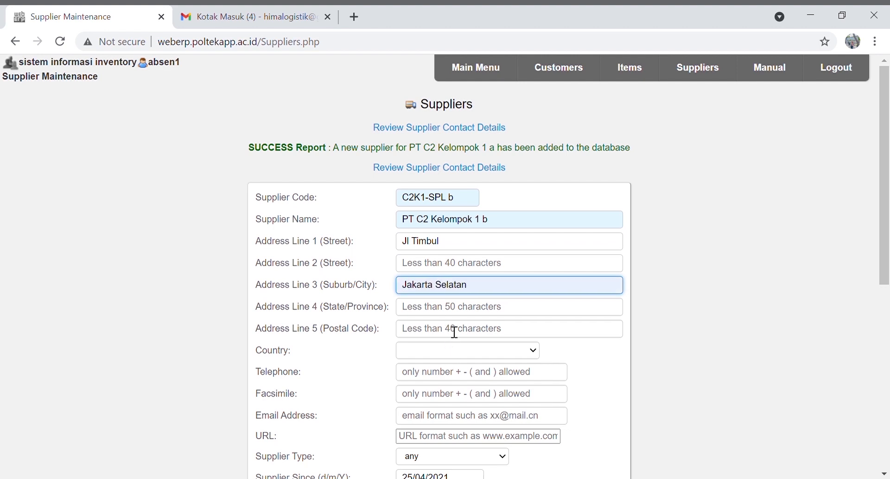
left_click(448, 357)
type("in")
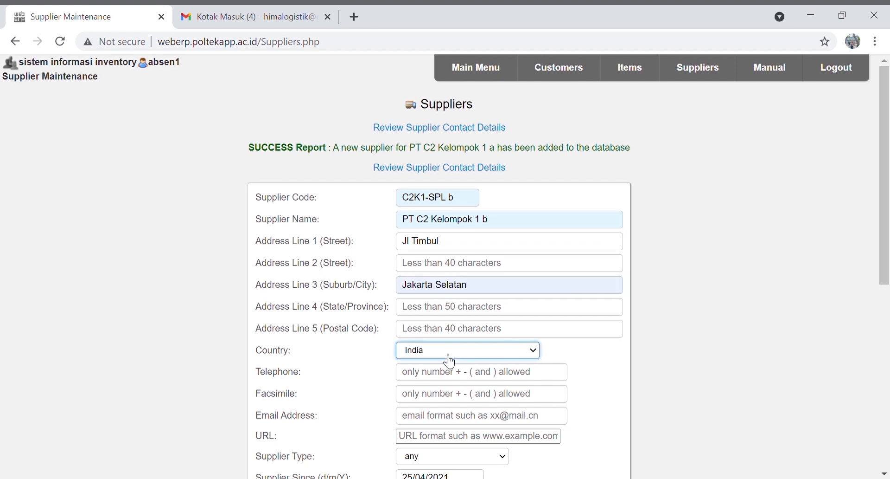
type("dones")
scroll(455, 320, "down", 5)
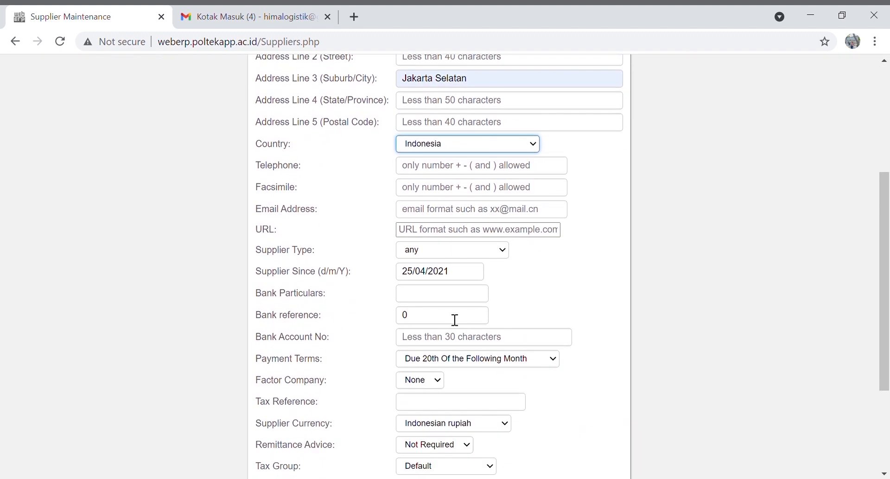
scroll(456, 319, "down", 2)
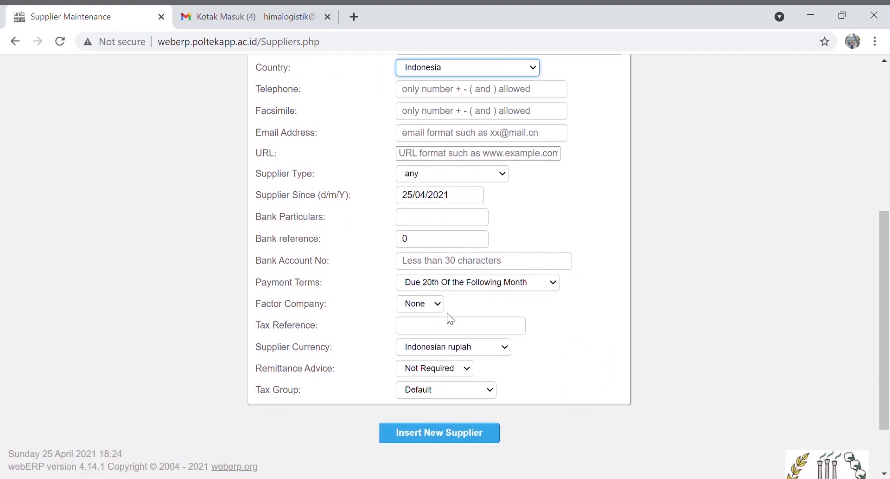
left_click(436, 435)
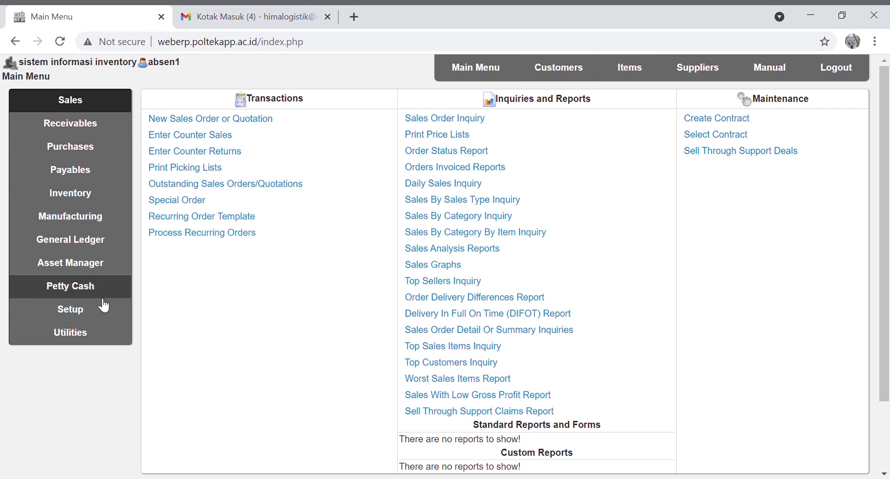
left_click(91, 307)
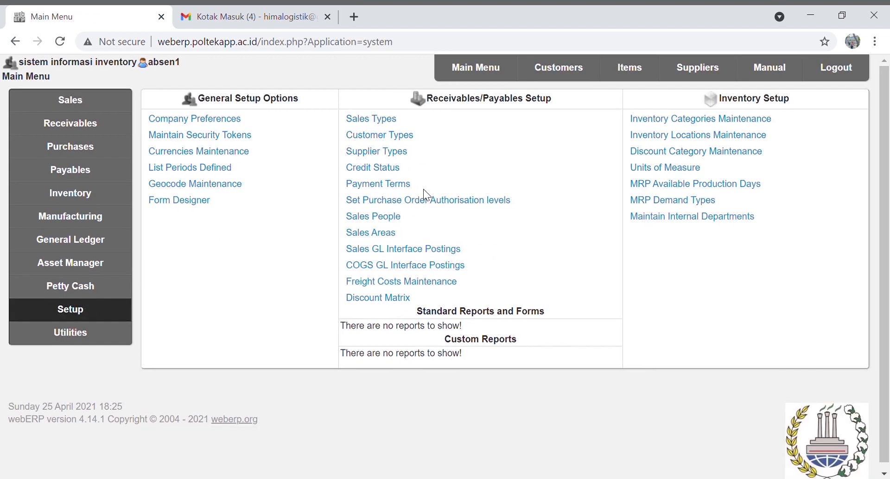
left_click(446, 200)
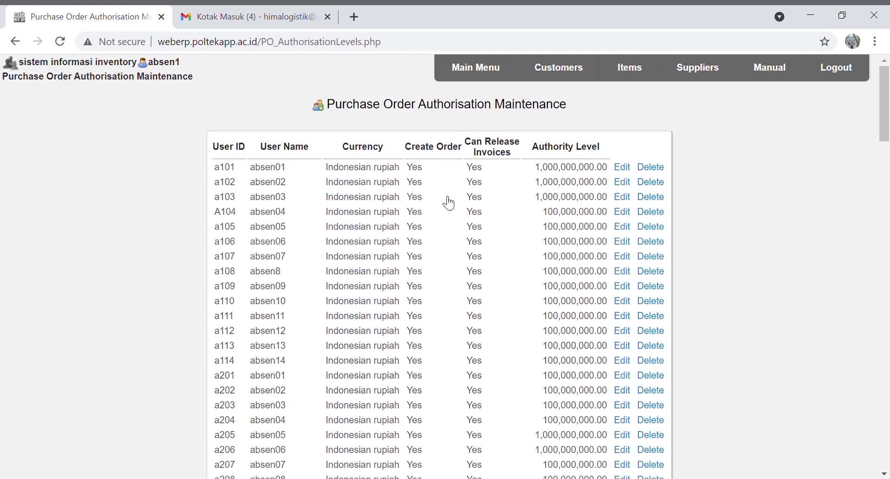
scroll(449, 203, "down", 20)
scroll(449, 202, "down", 9)
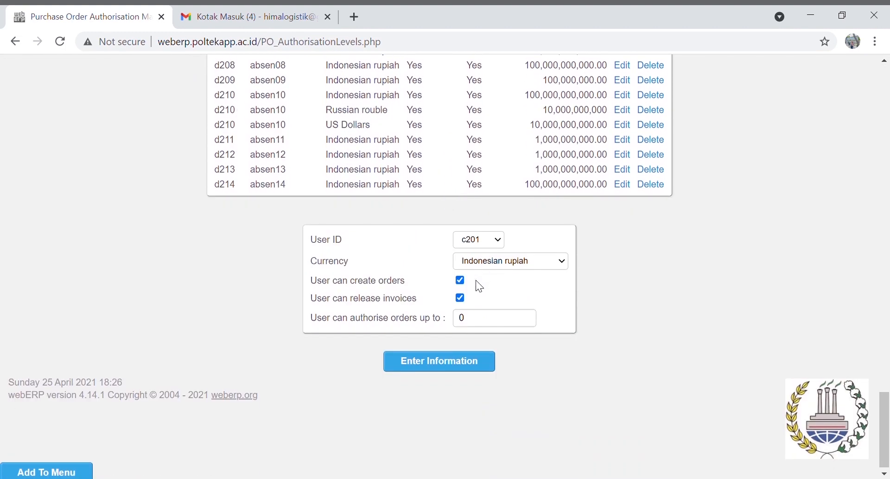
left_click(482, 323)
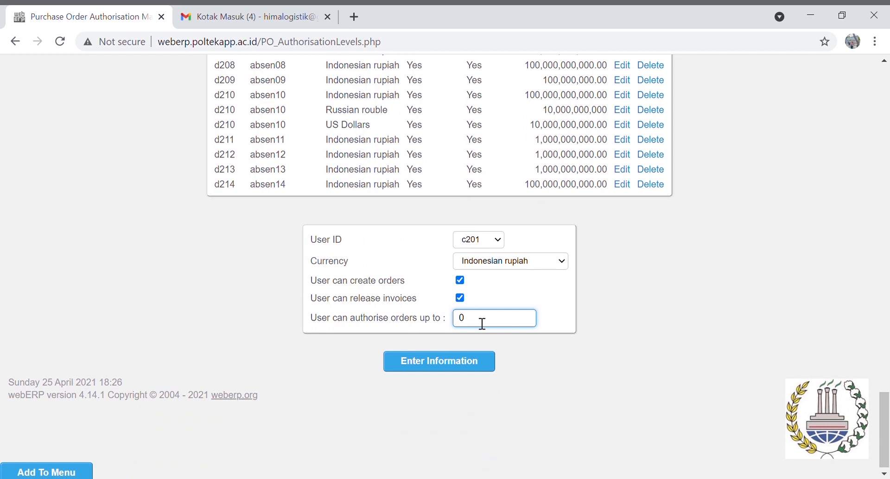
key("BackSpace")
type("1000000000")
left_click(465, 367)
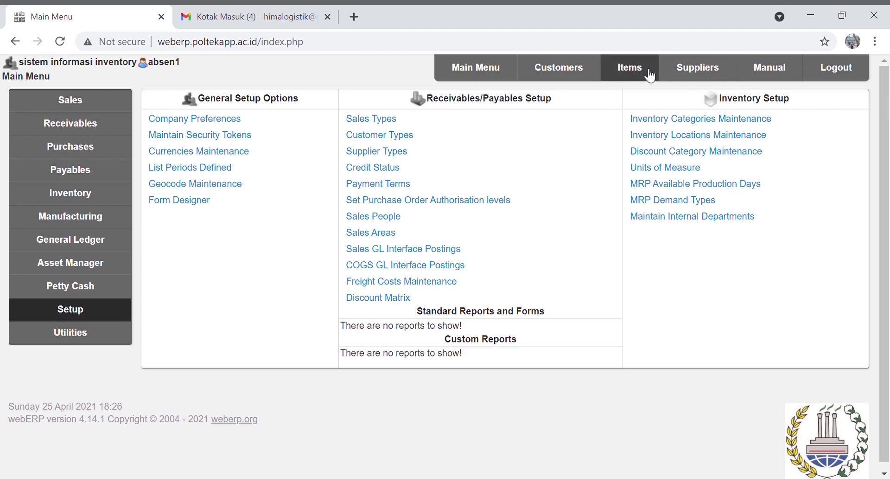
Start new inventory item C2K1-LP with Laptop as its short and long descriptions
left_click(651, 74)
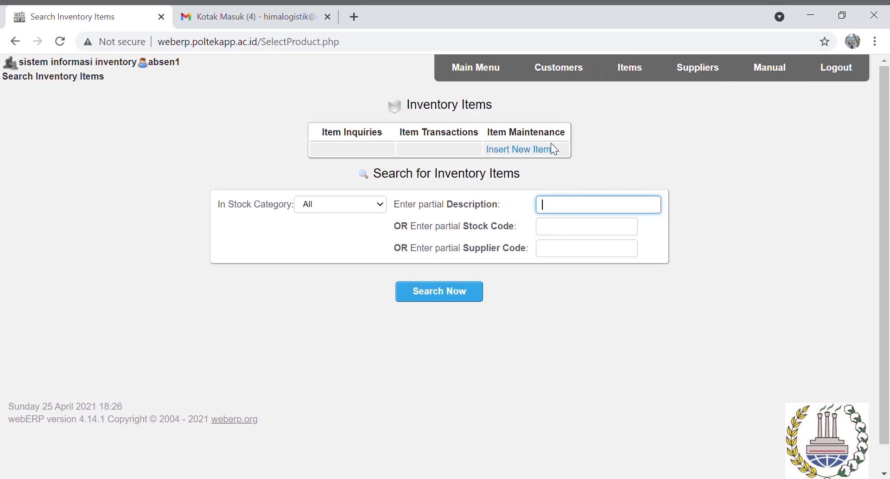
left_click(544, 150)
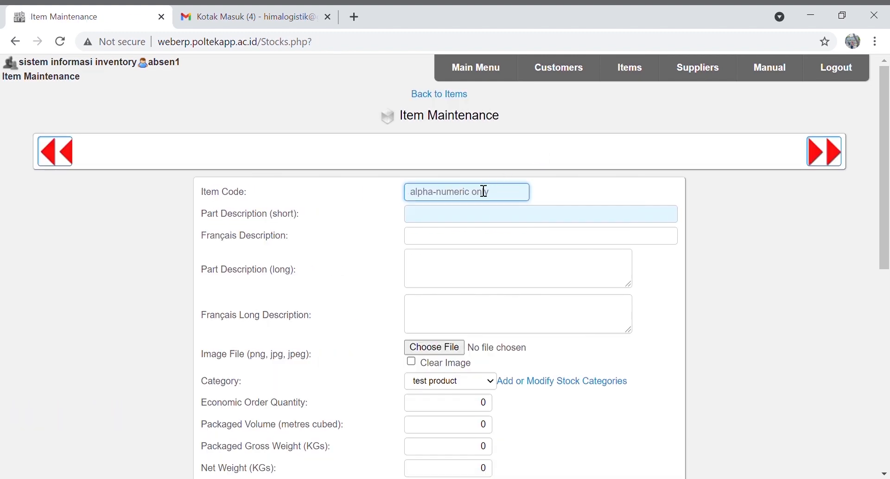
type("C2K1-LP")
left_click(466, 219)
type("Lap")
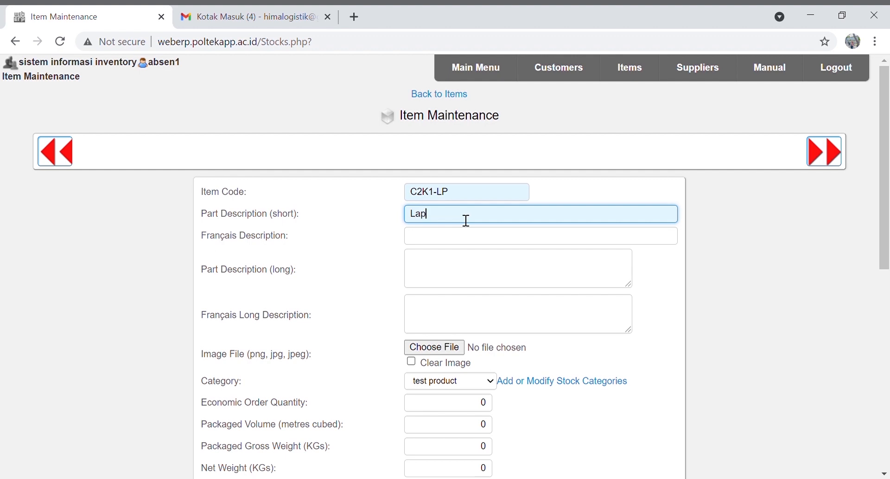
type("top")
left_click(468, 244)
type("Laptop")
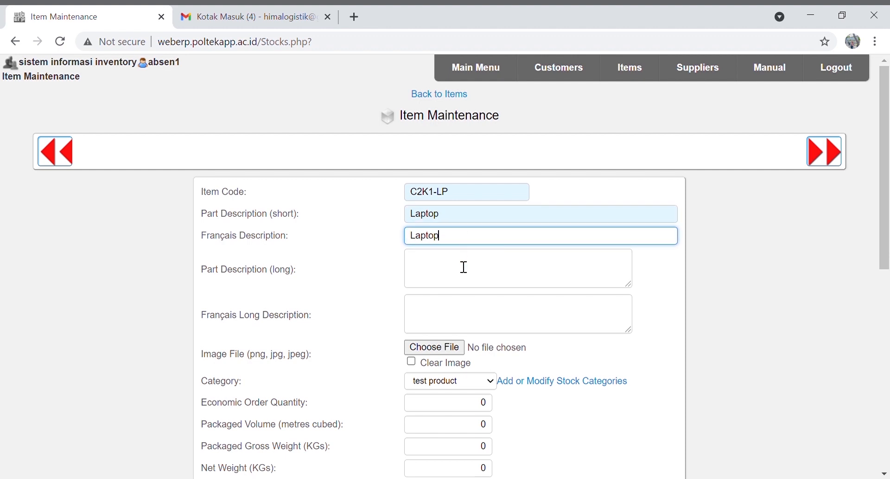
left_click(463, 267)
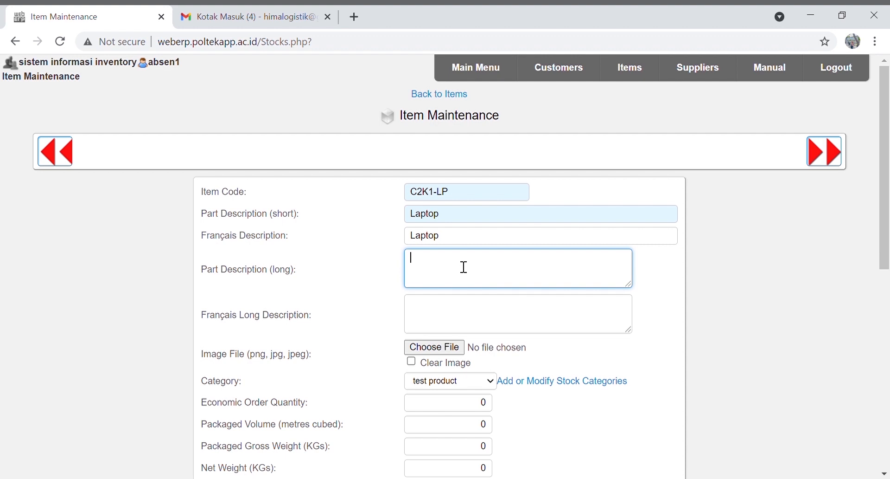
type("Laptop")
key("Tab")
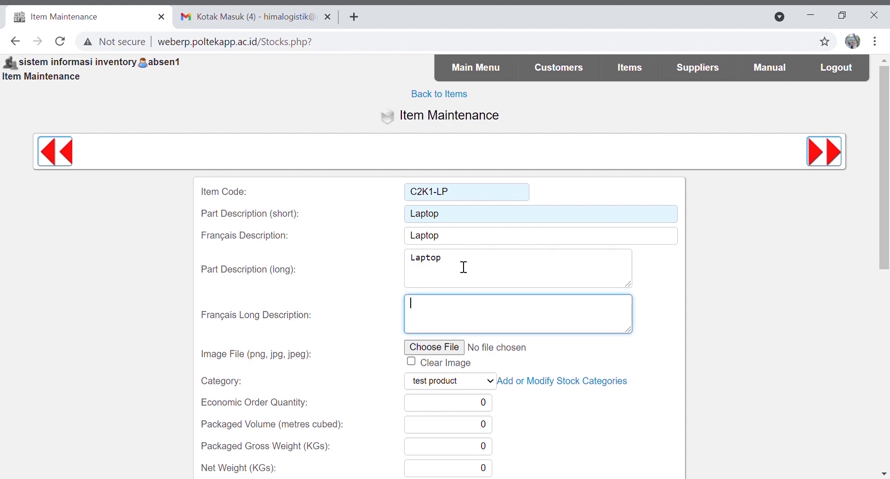
type("Laptop")
scroll(463, 267, "down", 1)
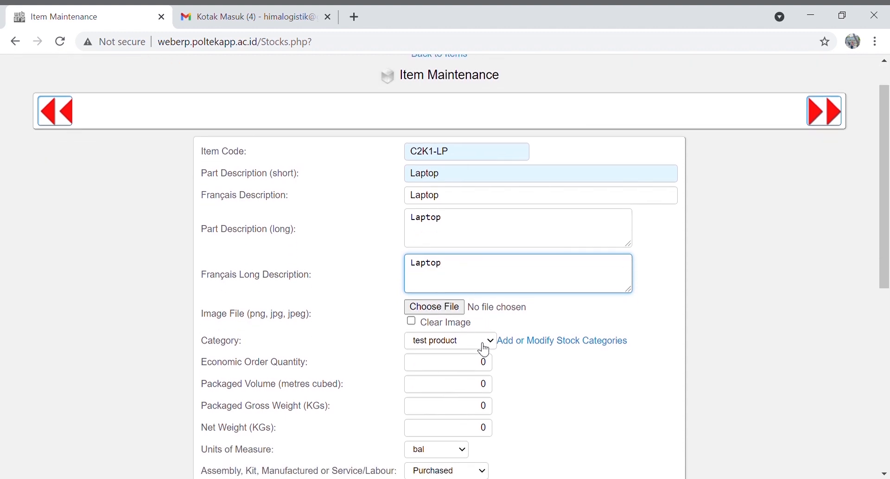
Set category ELEKTRONIK, units UNIT, type Manufactured, tax Exempt, and insert the item
left_click(484, 349)
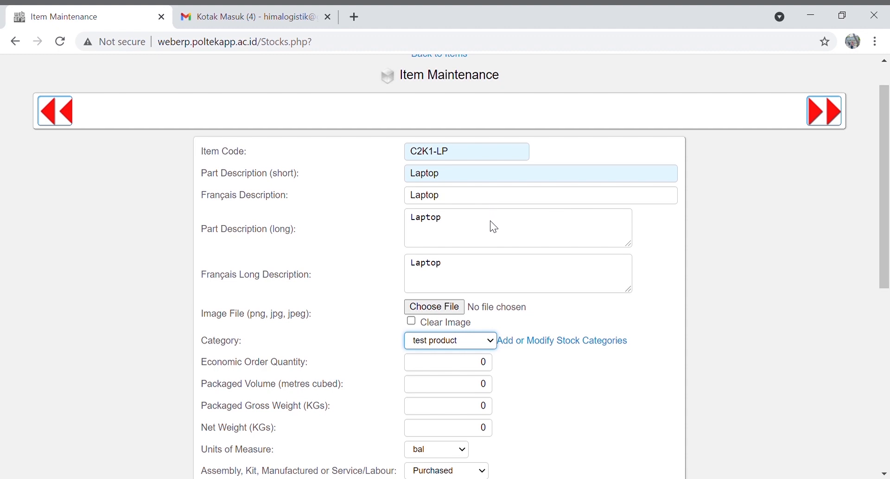
left_click(444, 246)
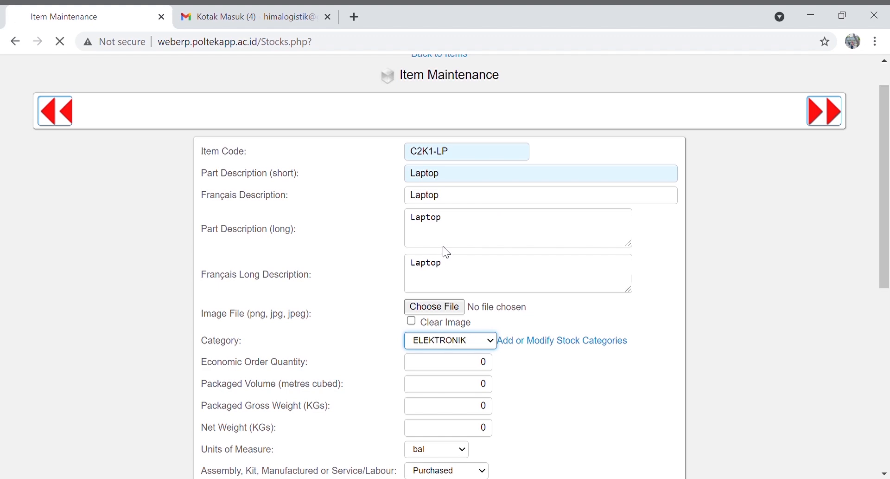
scroll(449, 252, "down", 1)
scroll(451, 253, "down", 1)
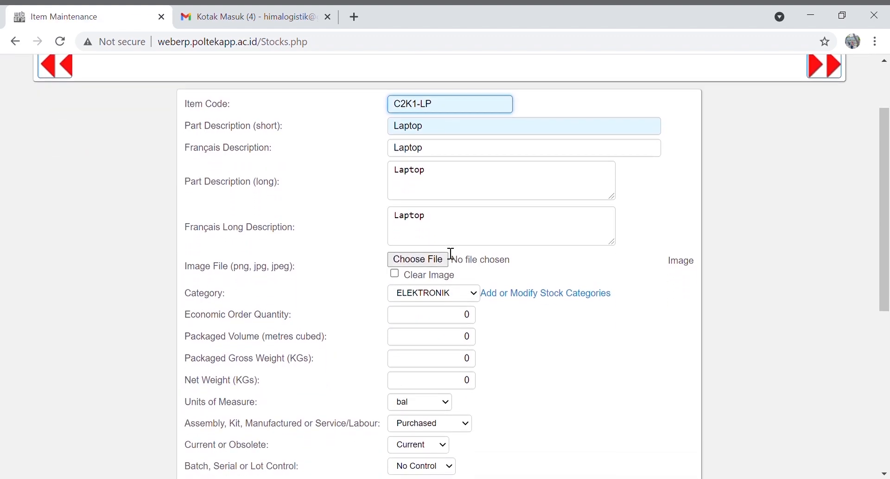
scroll(450, 253, "down", 1)
left_click(437, 355)
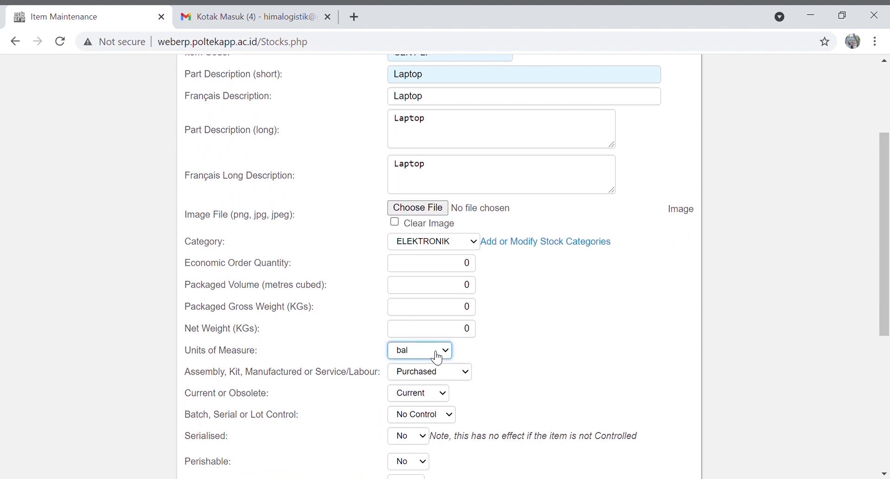
key("u")
left_click(442, 378)
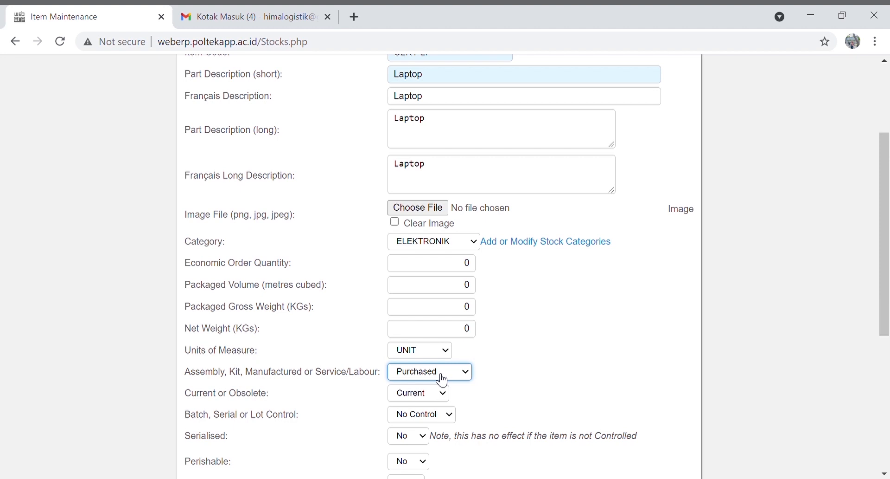
left_click(434, 407)
scroll(440, 412, "down", 4)
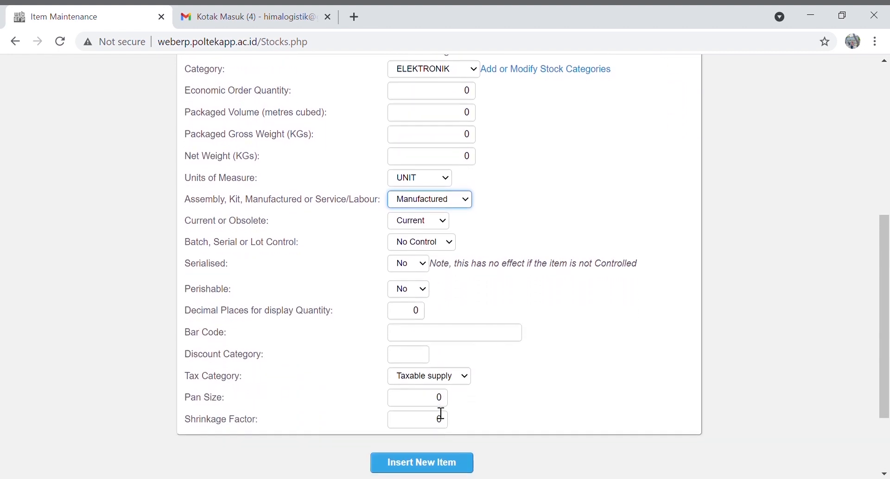
left_click(457, 361)
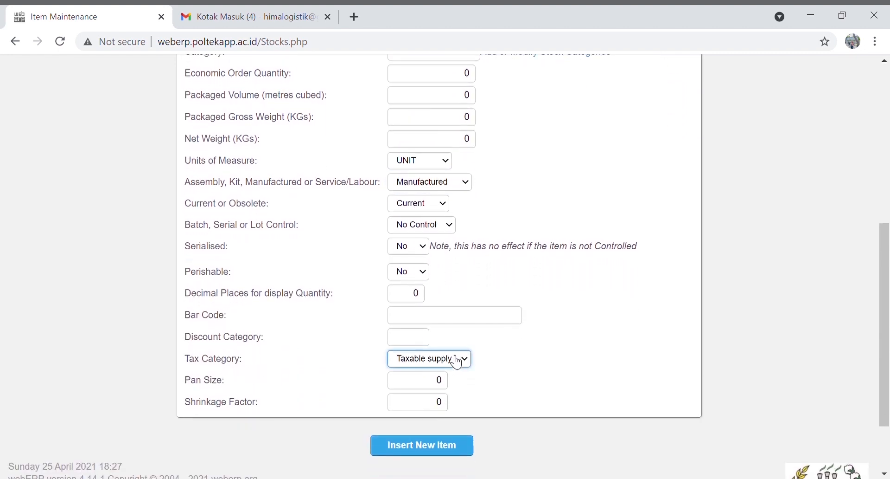
left_click(441, 376)
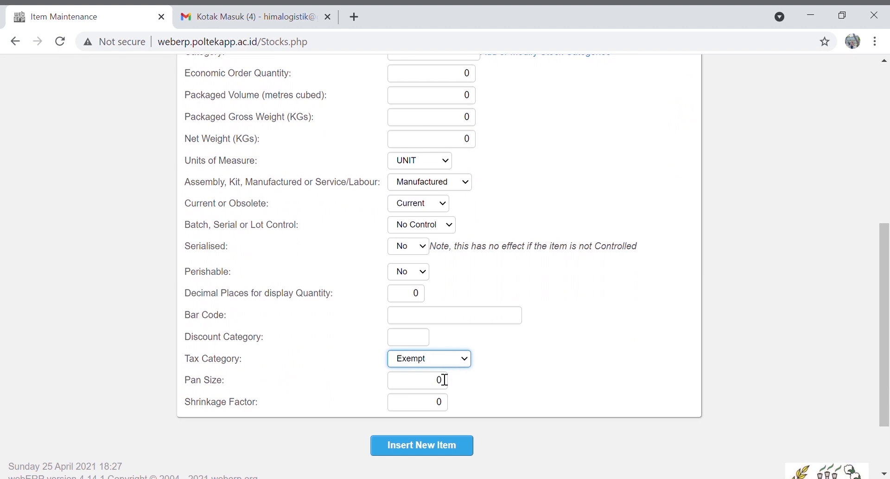
left_click(436, 445)
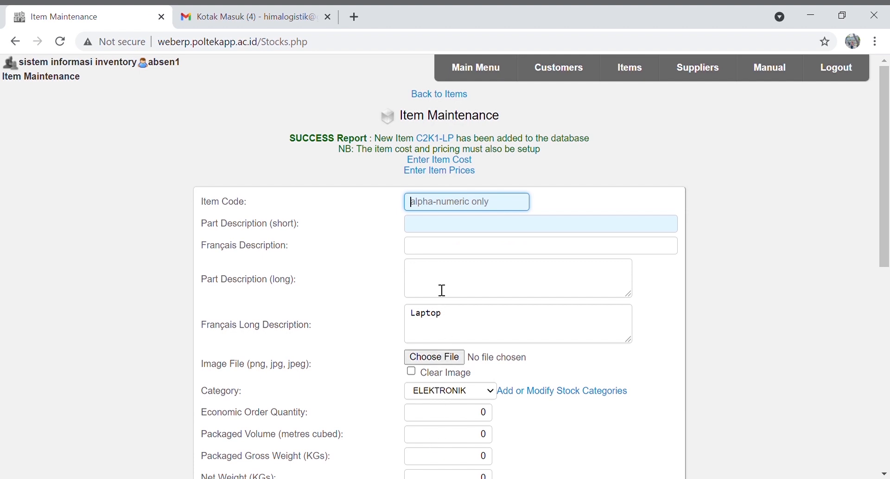
Enter item code C2K1-PR with Processor in all four description fields
type("C201-KA")
key("BackSpace")
key("BackSpace")
key("BackSpace")
key("BackSpace")
key("BackSpace")
type("K1-PR")
key("Tab")
type("Processor")
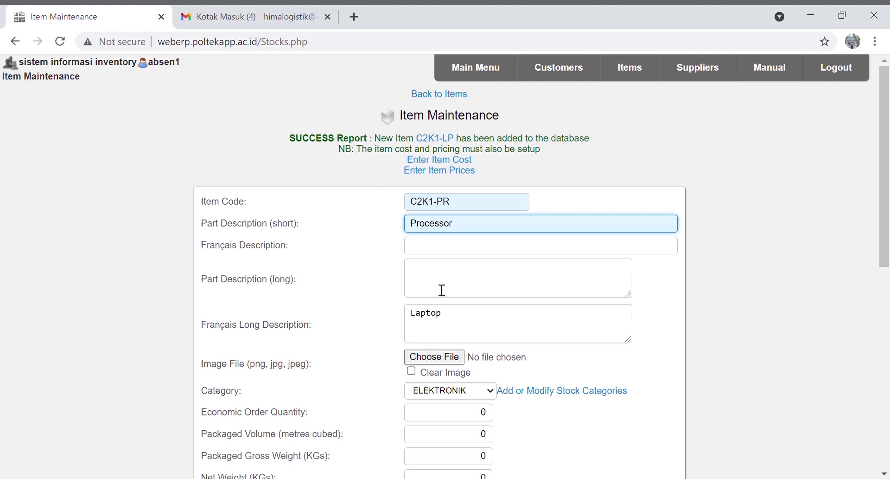
key("Tab")
type("Processor")
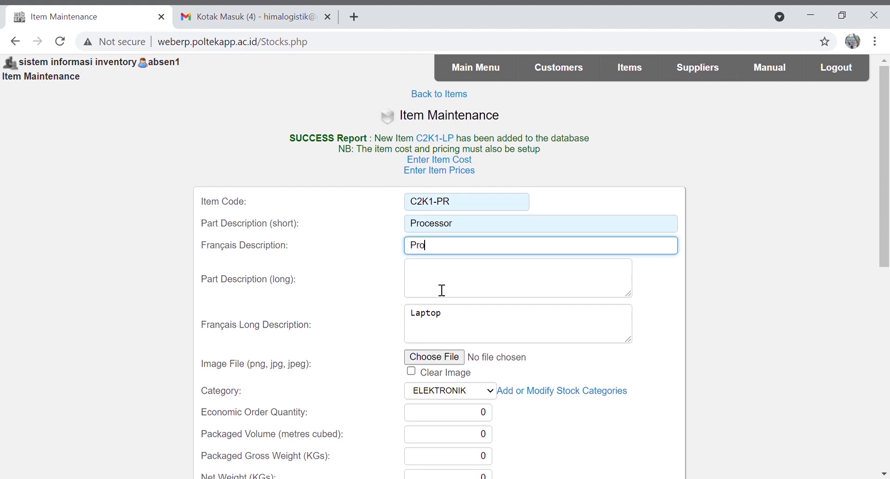
key("Tab")
type("Processor")
key("Tab")
type("Processor")
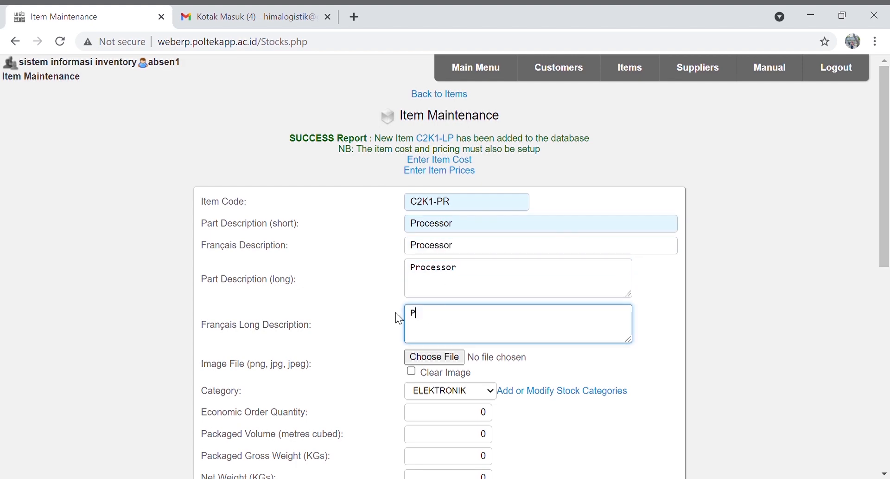
Choose the MACHINE category and UNIT measure, then insert the Processor item
left_click(490, 392)
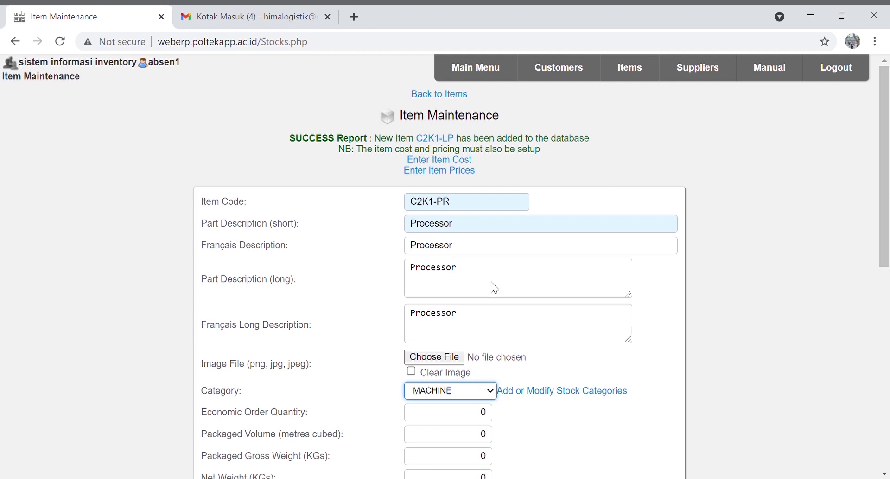
left_click(449, 374)
scroll(452, 380, "down", 3)
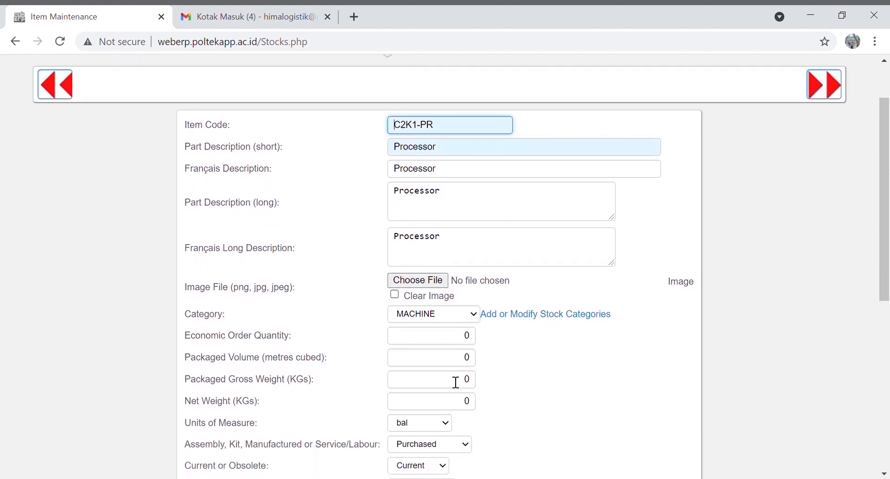
left_click(437, 385)
key("u")
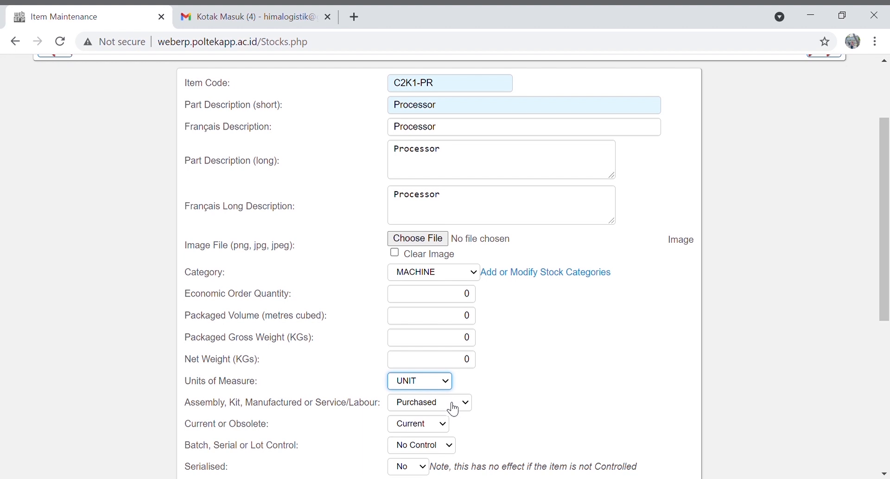
scroll(453, 409, "down", 1)
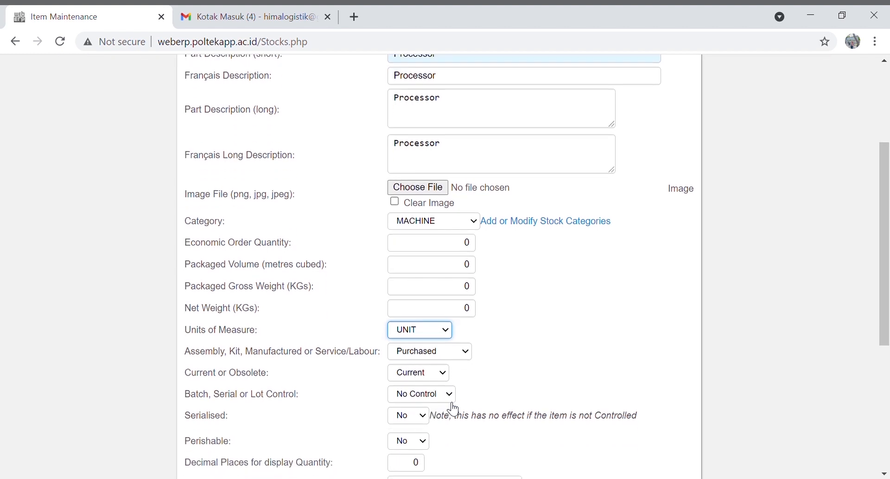
scroll(454, 409, "down", 1)
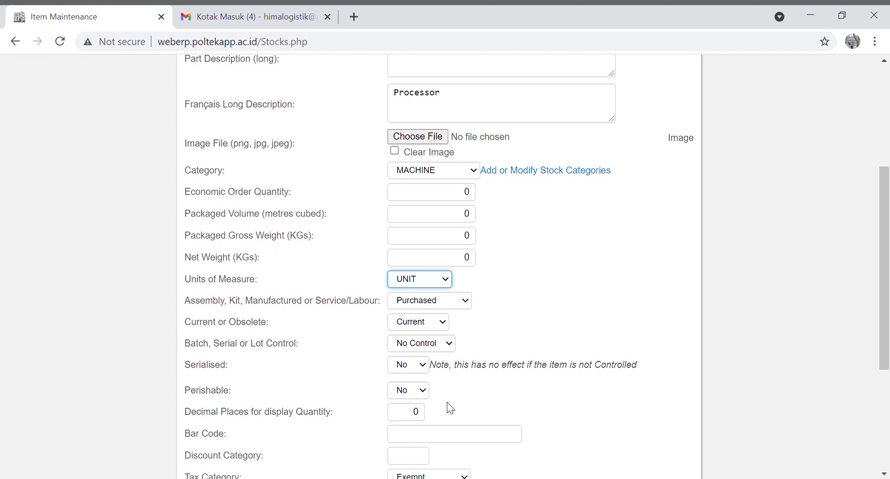
scroll(450, 408, "down", 1)
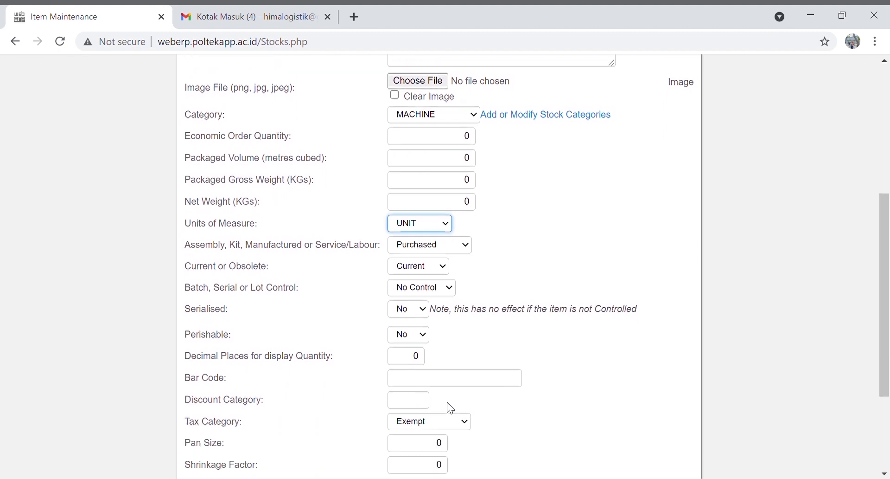
scroll(448, 402, "down", 1)
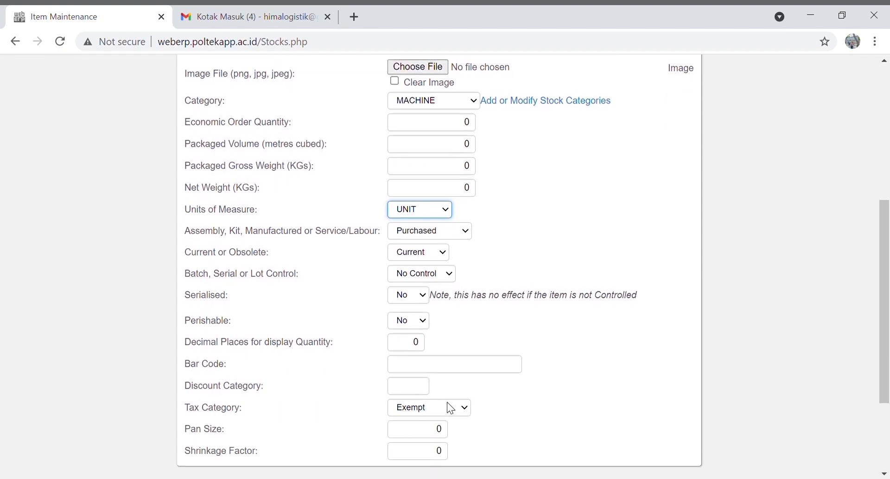
scroll(454, 409, "down", 2)
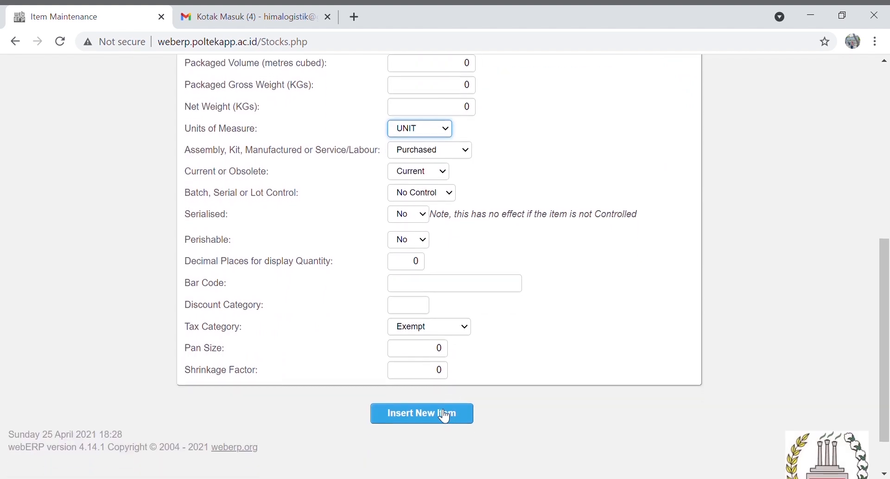
left_click(444, 416)
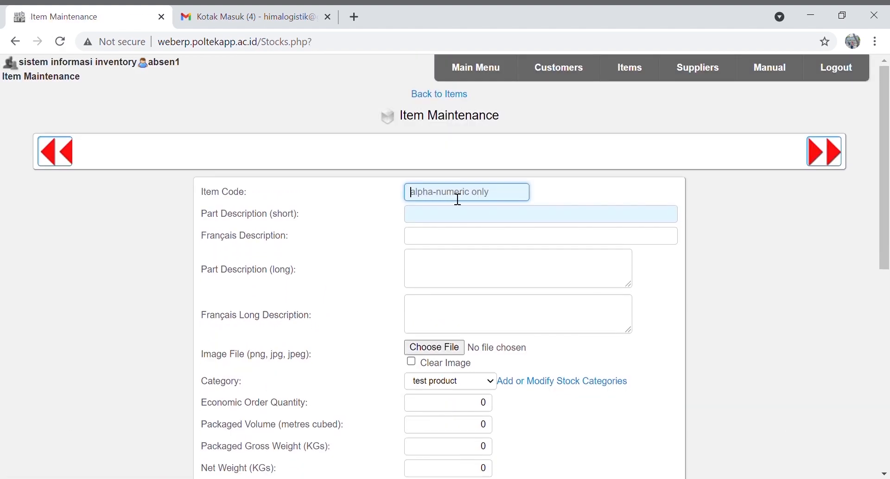
Enter item code C2K1-MN with Monitor in all four description fields
type("C2K1-MN")
left_click(461, 218)
type("Monitor")
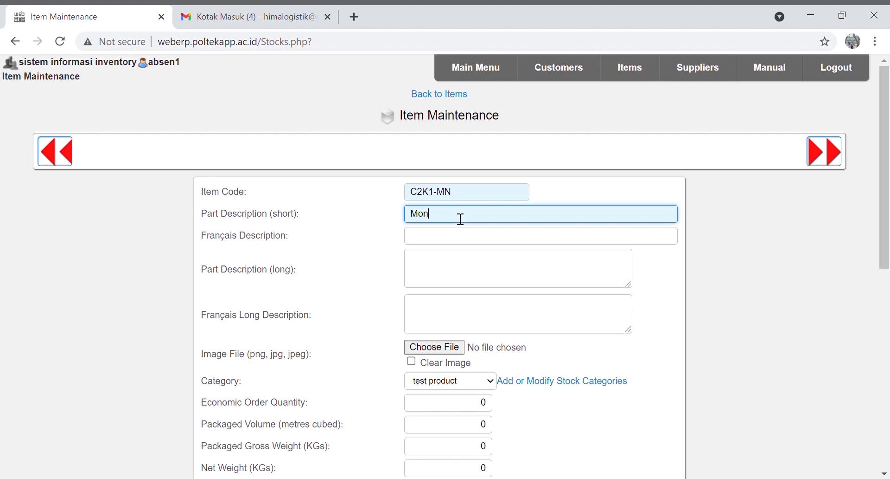
left_click(454, 239)
type("Monitor")
left_click(454, 266)
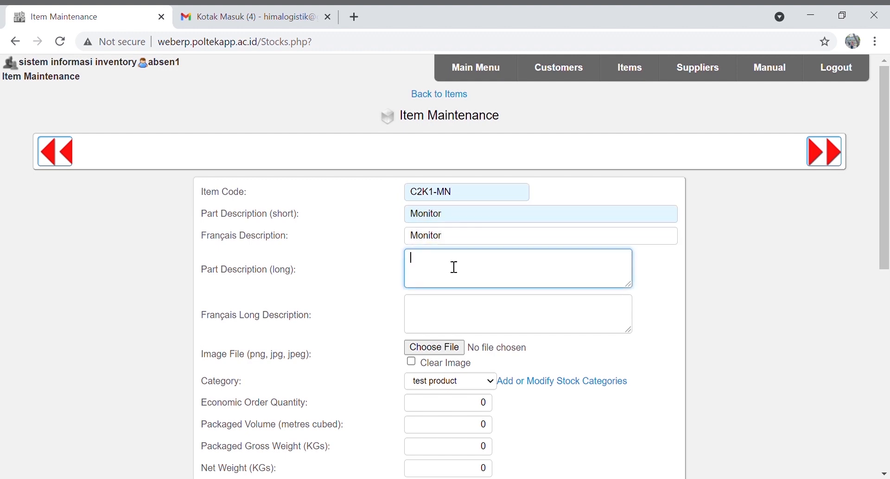
type("Monitor")
left_click(453, 315)
type("Monitor")
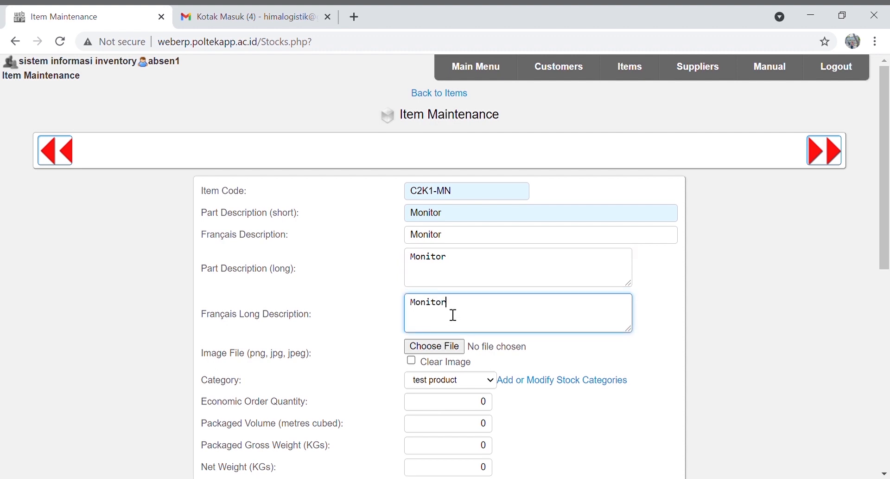
Set the Monitor's category to PLASTIK, units to UNIT, and tax category to Exempt
scroll(463, 316, "down", 2)
left_click(479, 313)
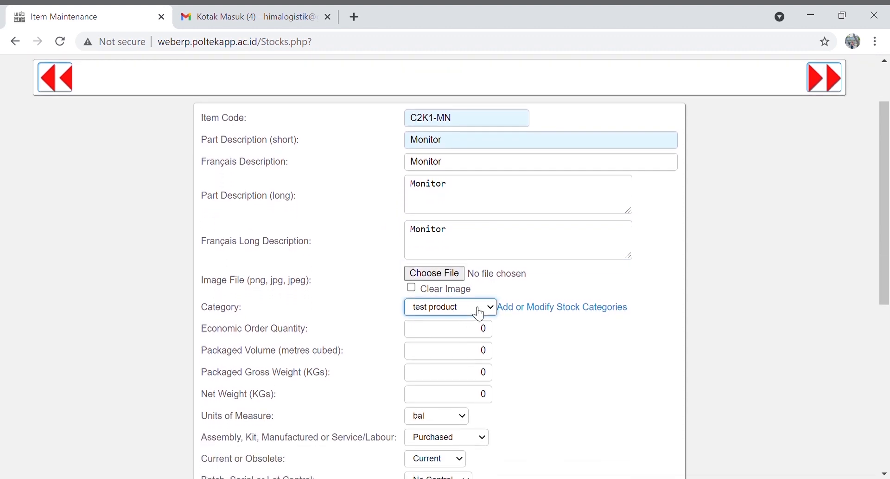
key("p")
left_click(447, 94)
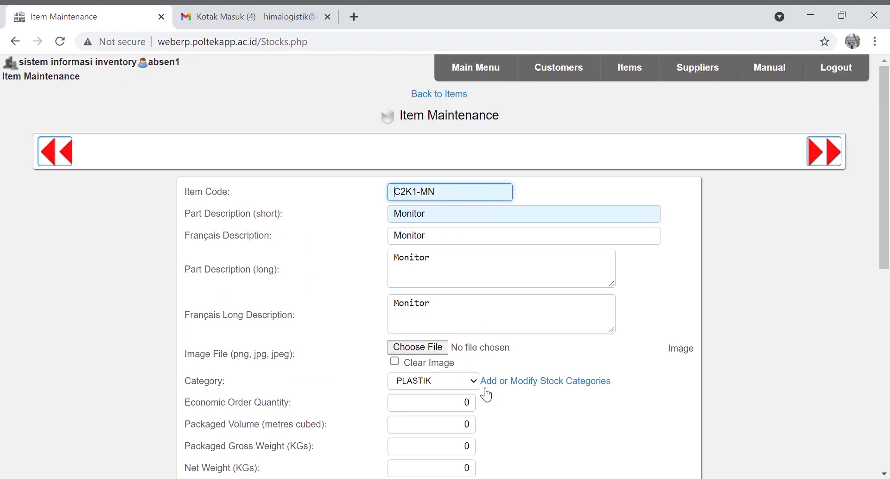
scroll(487, 402, "down", 2)
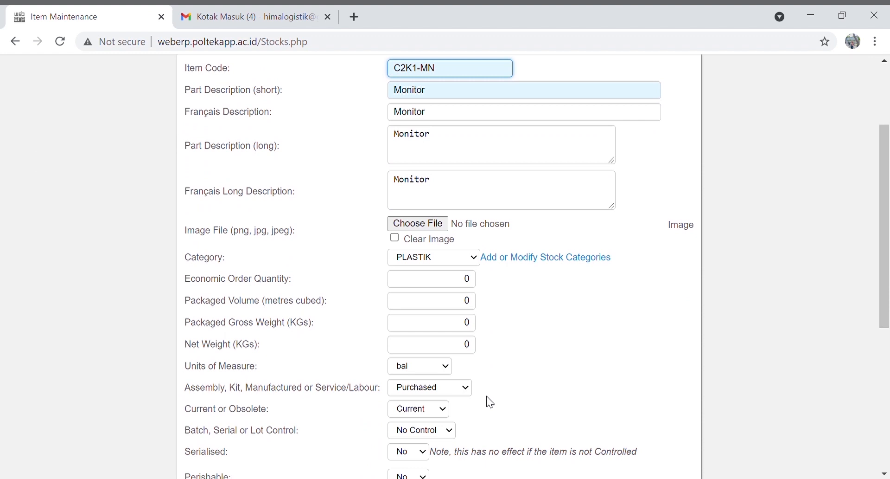
scroll(487, 397, "down", 1)
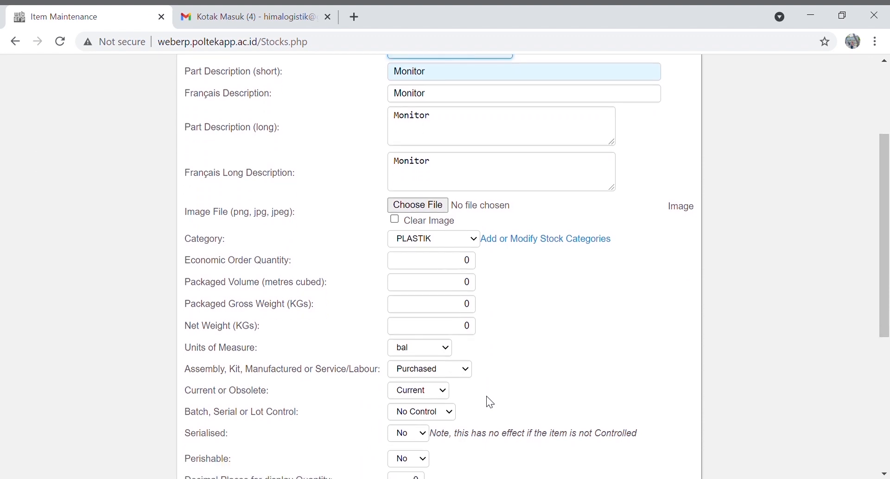
left_click(439, 349)
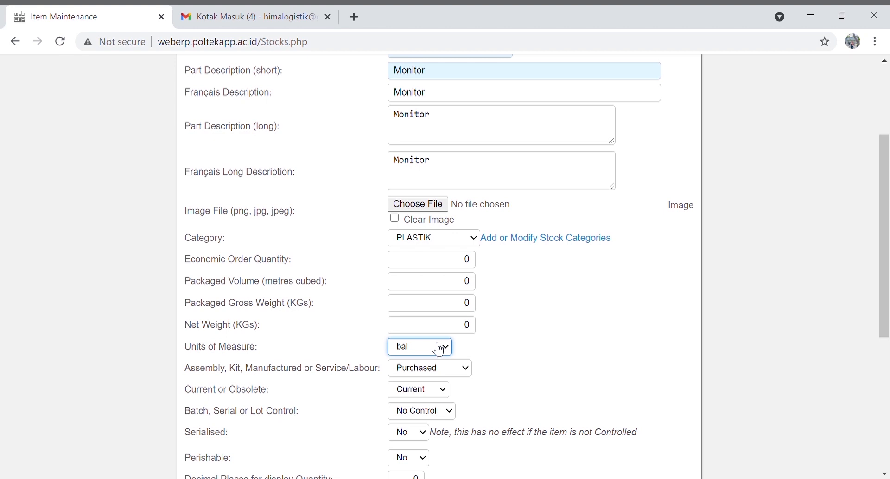
key("u")
scroll(439, 373, "down", 3)
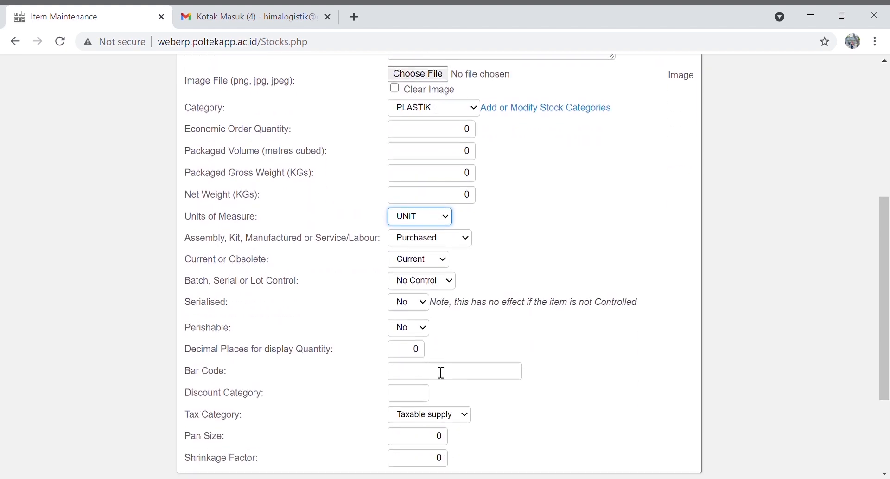
left_click(436, 400)
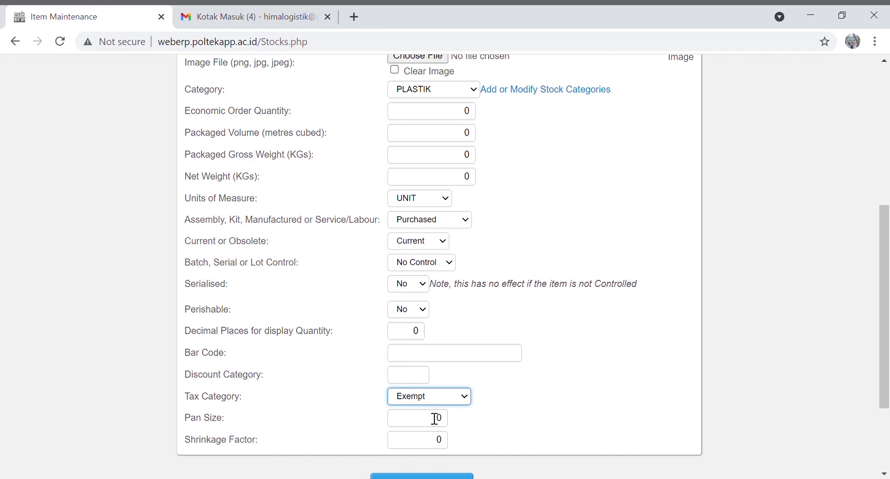
scroll(435, 418, "down", 2)
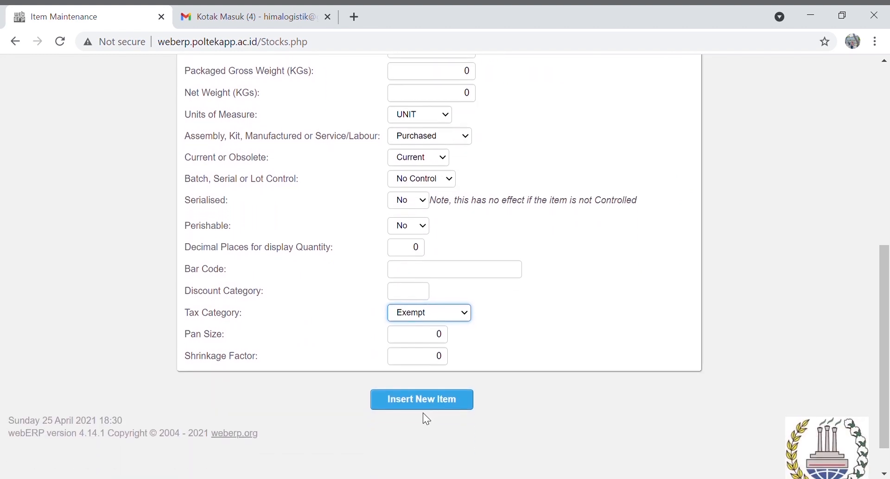
Insert the Monitor item, then enter code C2K1-CS with Casing in all descriptions
left_click(421, 400)
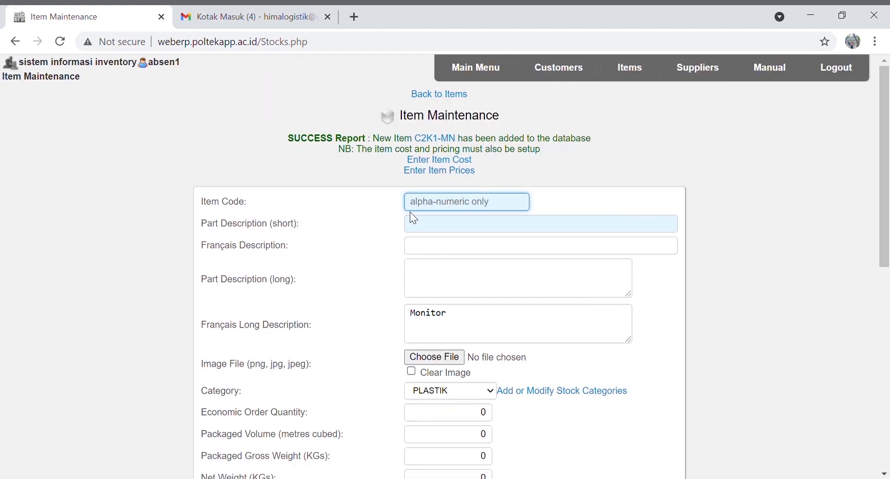
type("C2K1-CS")
left_click(439, 228)
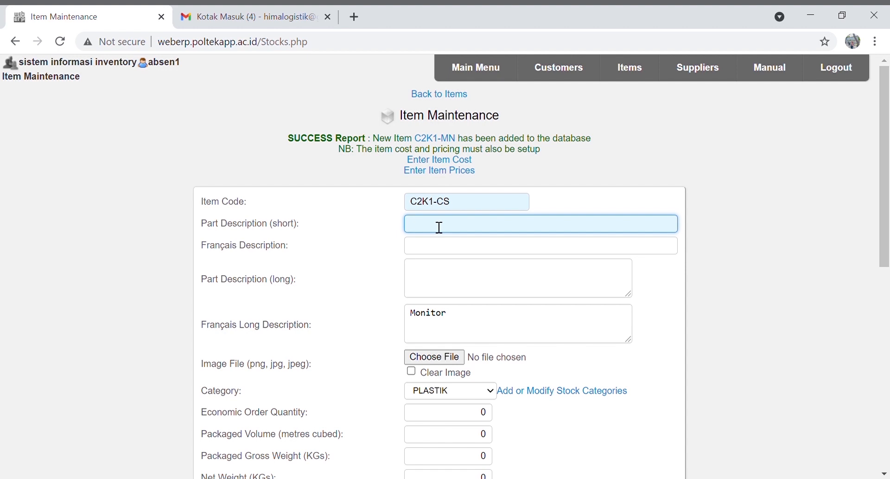
type("Casing")
key("Tab")
type("Casing")
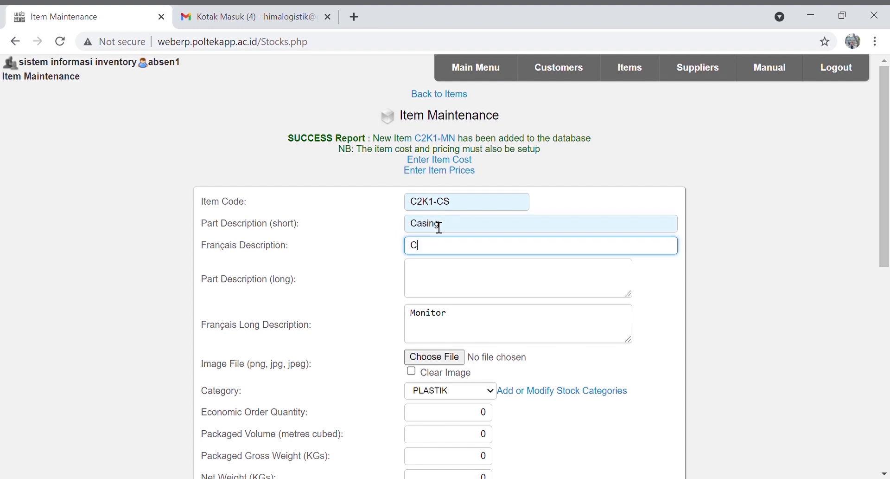
key("Tab")
type("Casing")
key("Tab")
type("Casing")
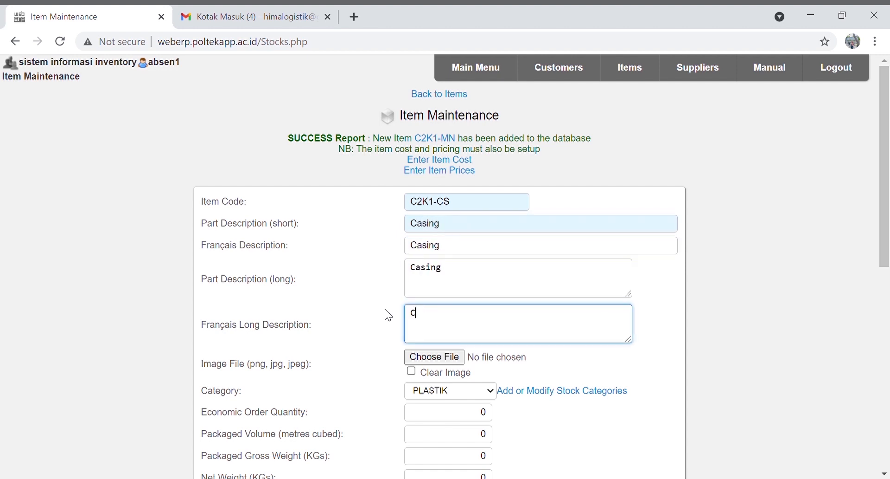
Set the Casing's unit of measure to UNIT and insert it as a new item
scroll(494, 333, "down", 2)
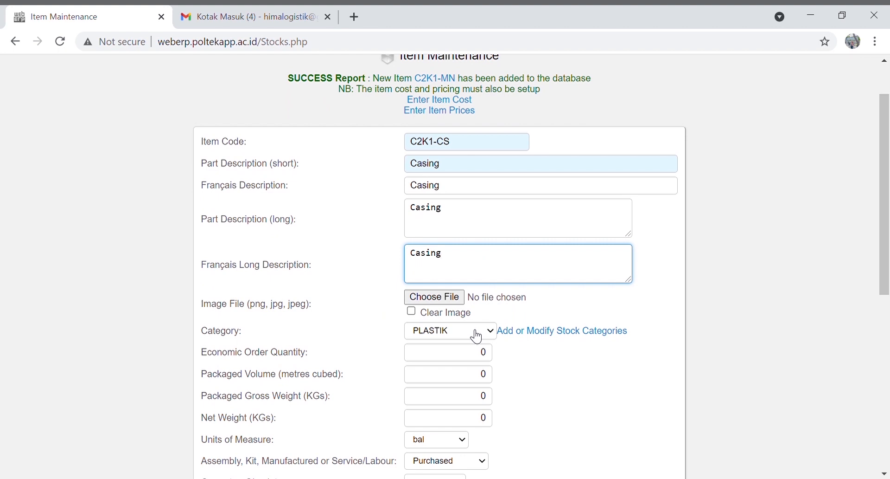
scroll(477, 336, "down", 3)
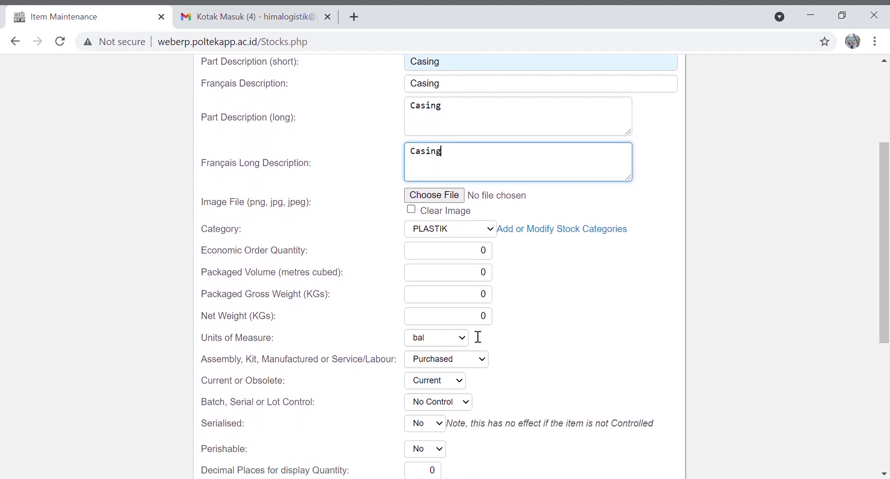
left_click(460, 338)
key("u")
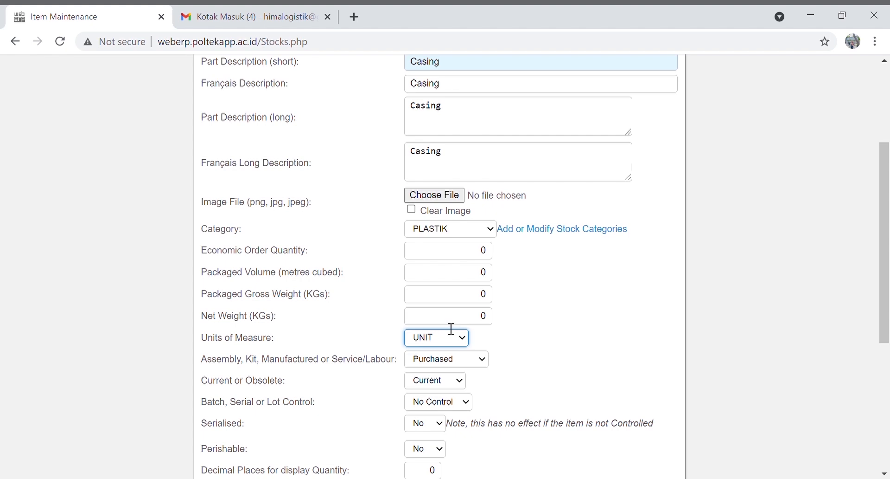
scroll(451, 329, "down", 3)
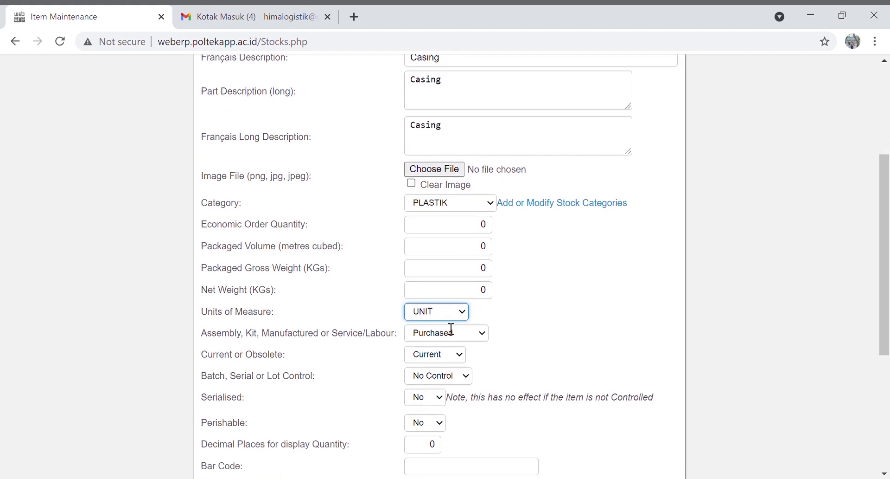
scroll(451, 328, "down", 1)
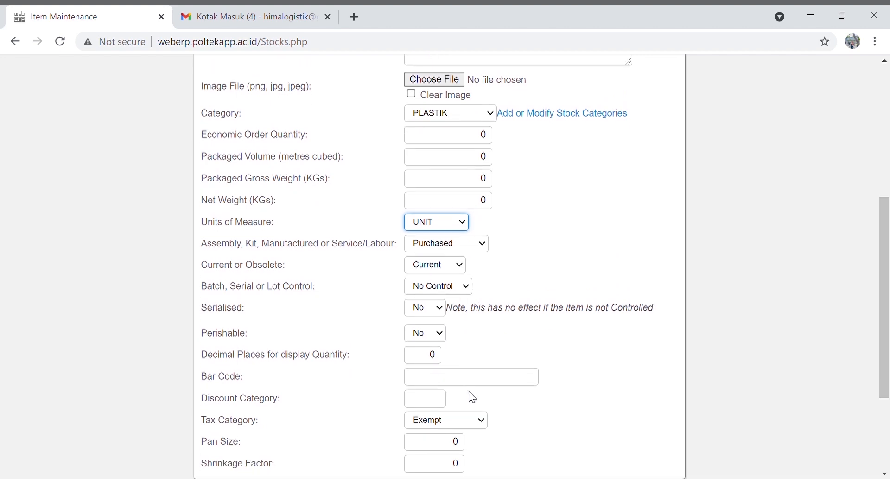
scroll(469, 392, "down", 3)
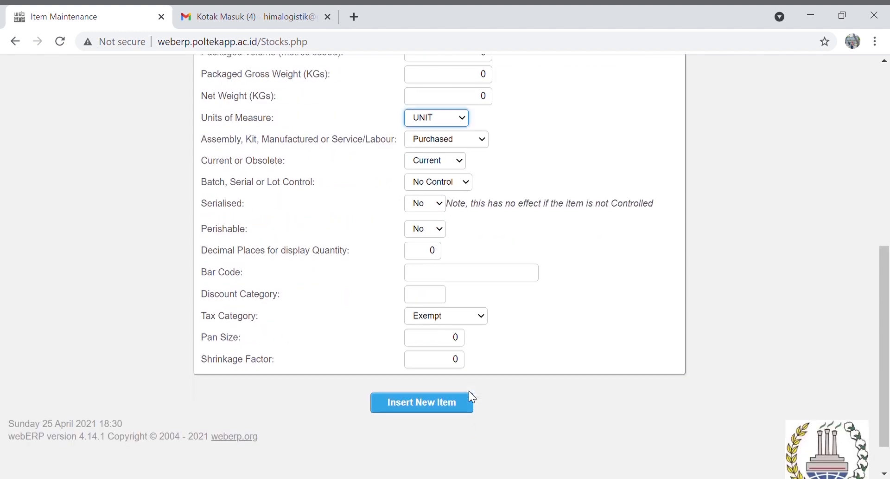
scroll(469, 390, "down", 2)
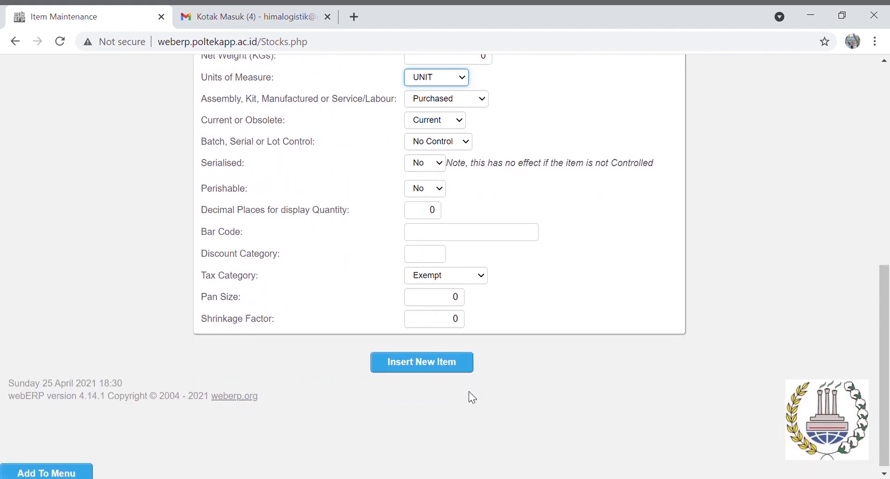
scroll(469, 391, "down", 1)
left_click(432, 360)
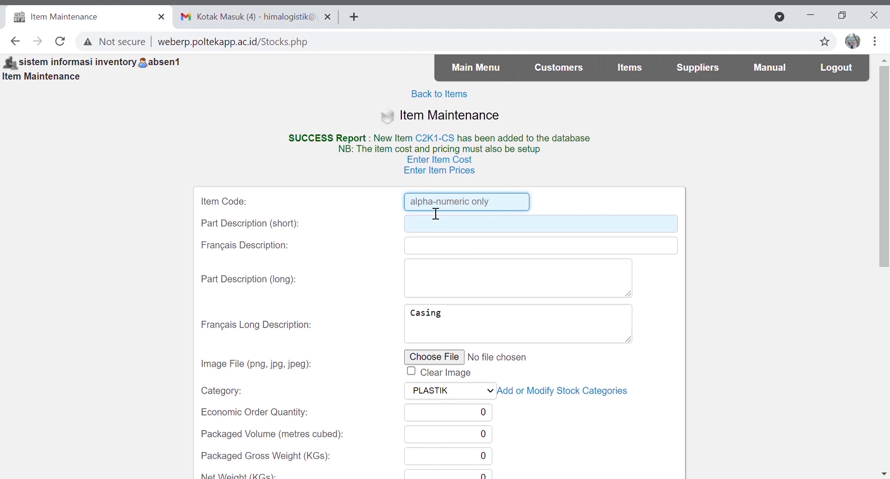
Enter item code C2k1-KY and 'Keys' in all four description fields, replacing the leftover Casing
type("C2k1-KY")
left_click(441, 226)
type("Keys")
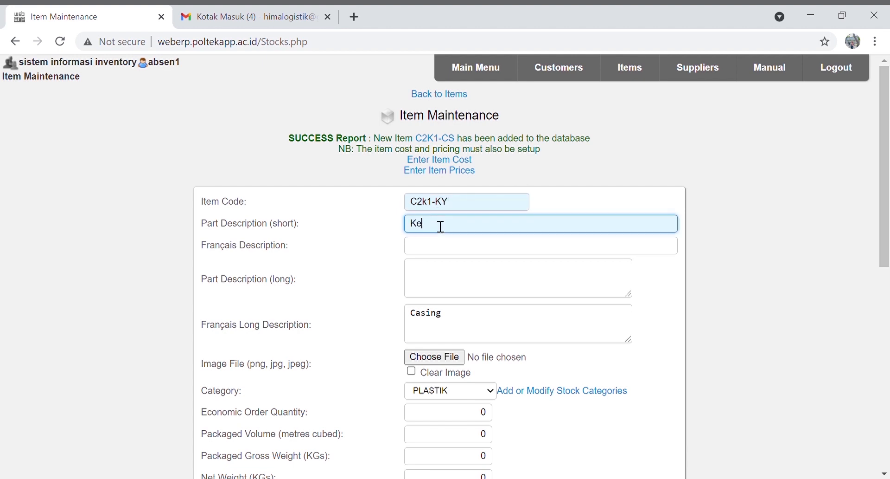
key("Tab")
type("Keys")
key("Tab")
type("Keys")
key("Tab")
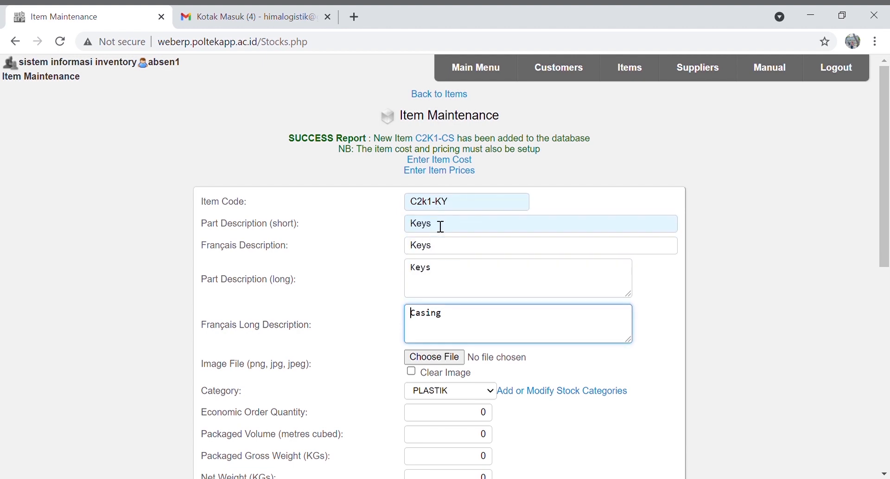
left_click_drag(477, 314, 376, 321)
type("Keys")
Set the Keys item's unit of measure to UNIT
scroll(433, 392, "down", 3)
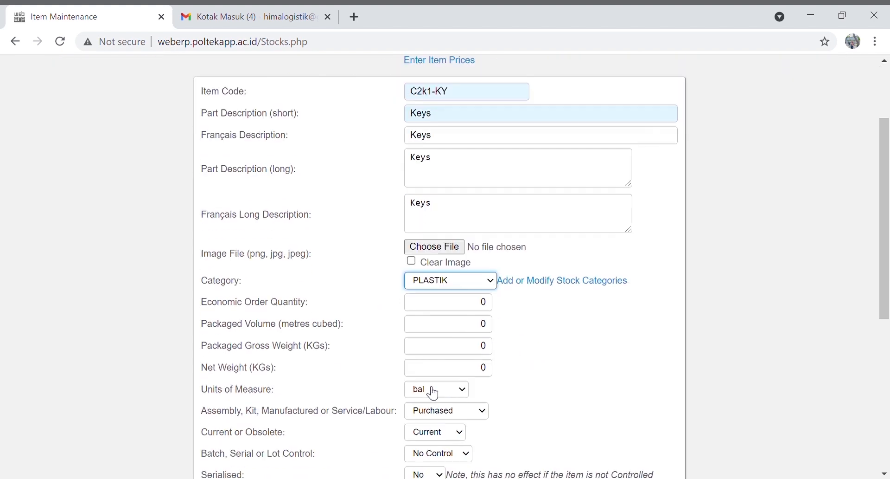
left_click(449, 335)
key("u")
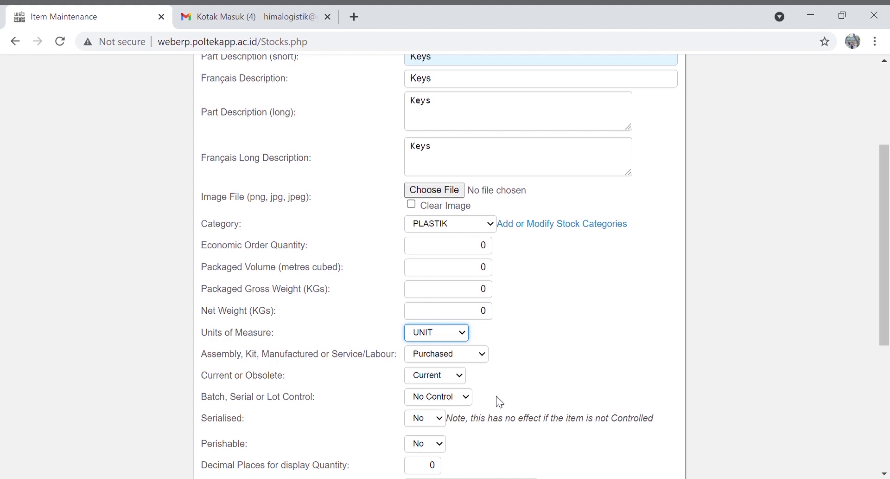
scroll(496, 396, "down", 2)
scroll(496, 396, "down", 2)
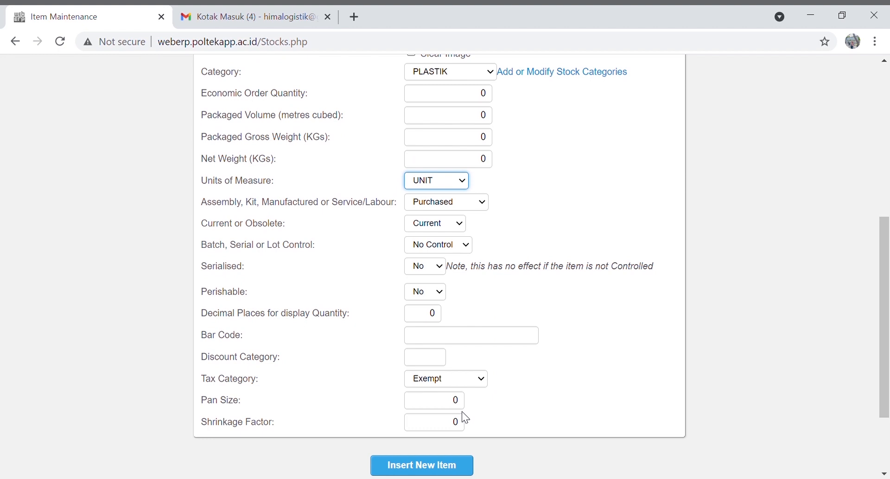
scroll(462, 412, "down", 1)
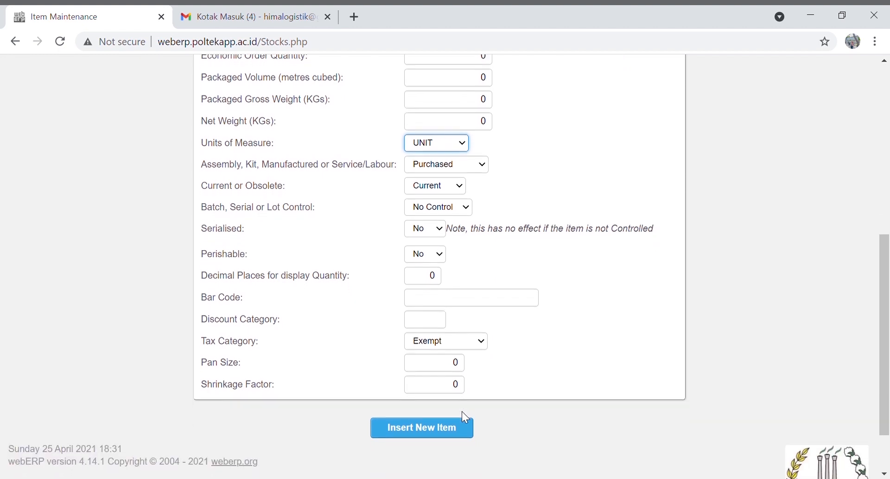
Insert the Keys item, then begin typing the next item's code
left_click(433, 426)
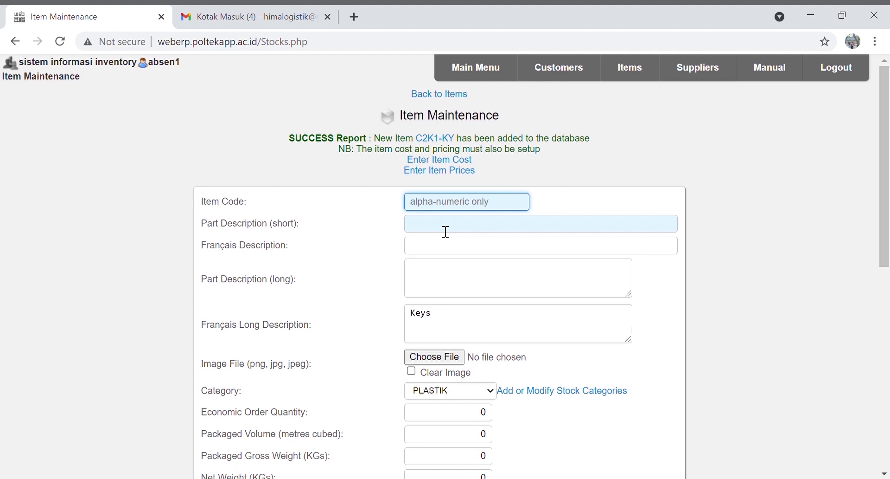
type("C203-AC")
type("N")
Enter 'Handphone' in all four description fields, replacing Keys
left_click(445, 231)
type("Handphone")
key("Tab")
type("Handphone")
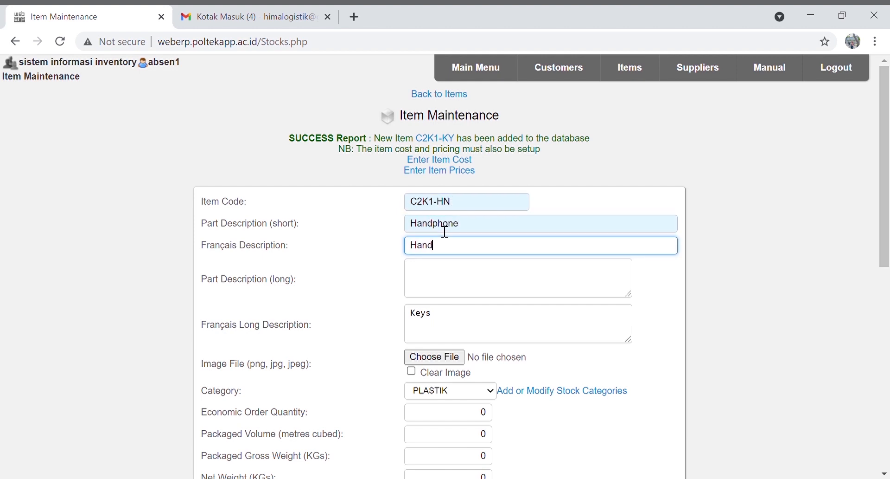
key("Tab")
type("Handphone")
key("Tab")
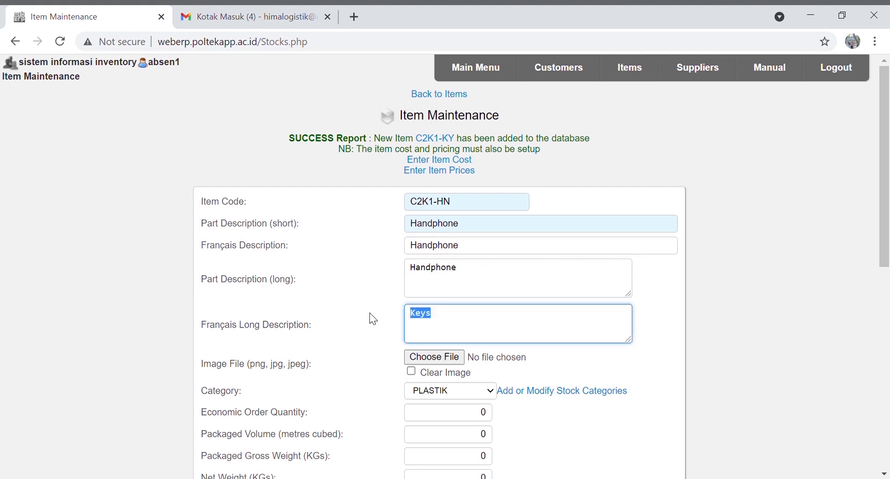
type("Handphone")
Correct the item code to C2K1-HP and set the category to ELEKTRONIK
left_click(470, 210)
key("BackSpace")
type("P")
scroll(476, 300, "down", 1)
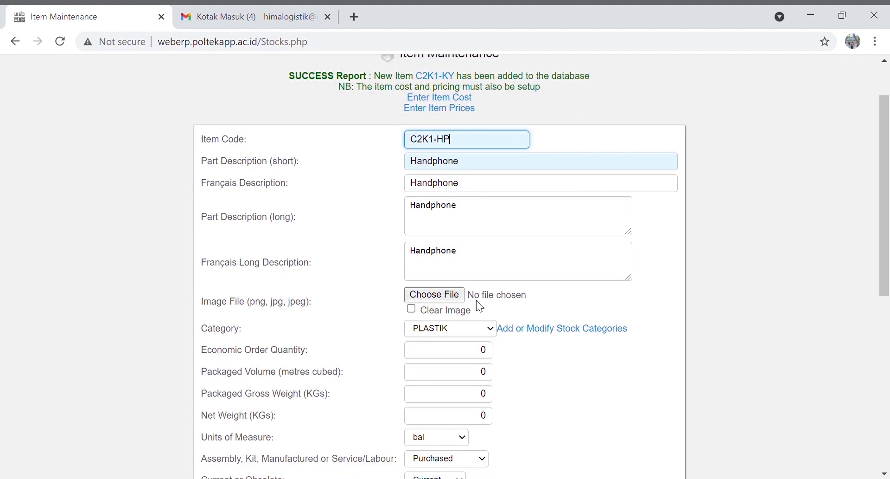
left_click(487, 333)
key("Down")
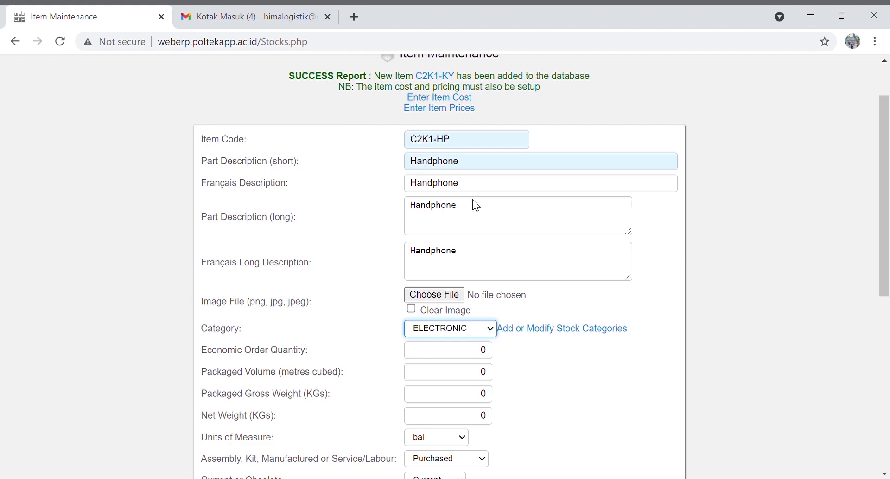
key("Down")
Set the unit of measure to UNIT and insert the Handphone item
scroll(463, 369, "down", 2)
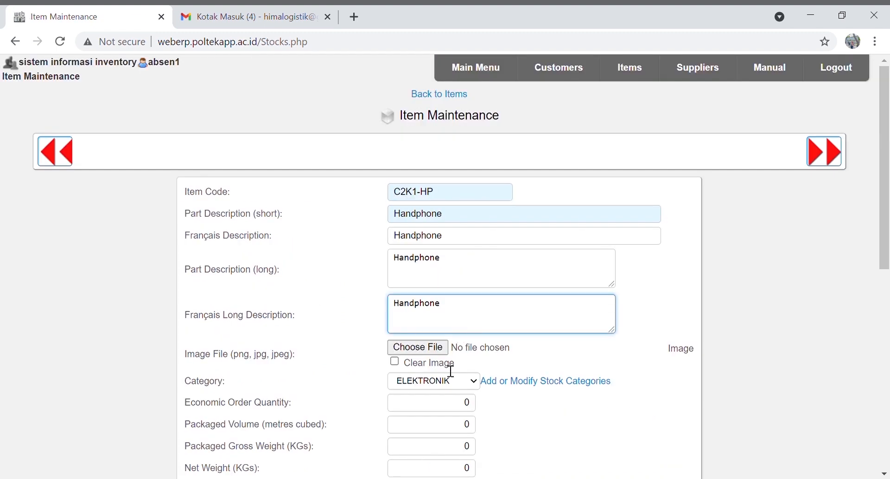
scroll(451, 372, "down", 2)
scroll(451, 372, "down", 1)
left_click(439, 358)
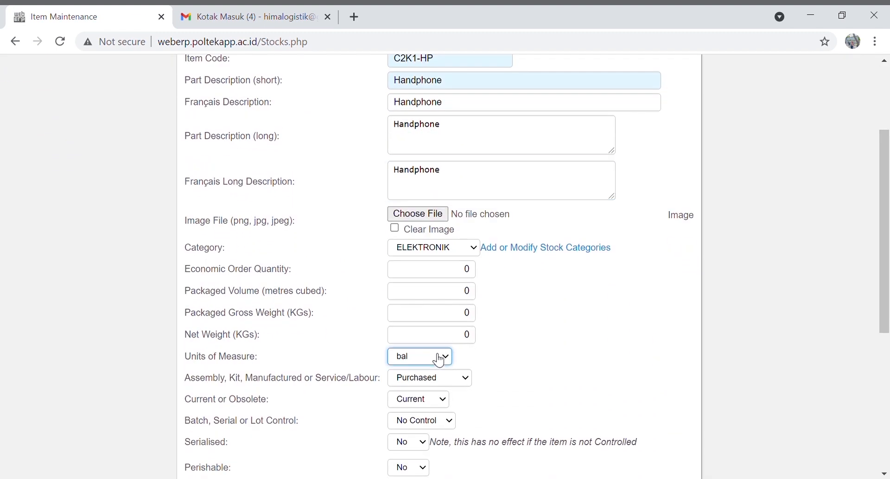
key("u")
scroll(448, 373, "down", 2)
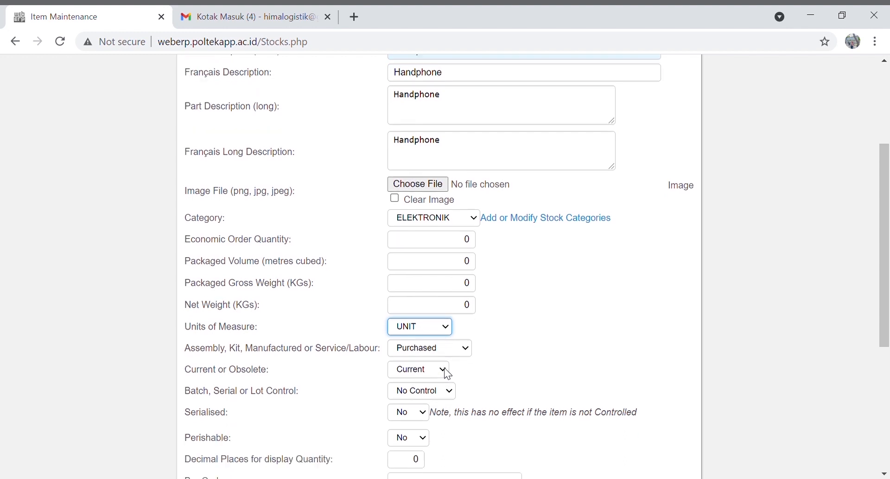
scroll(448, 373, "down", 2)
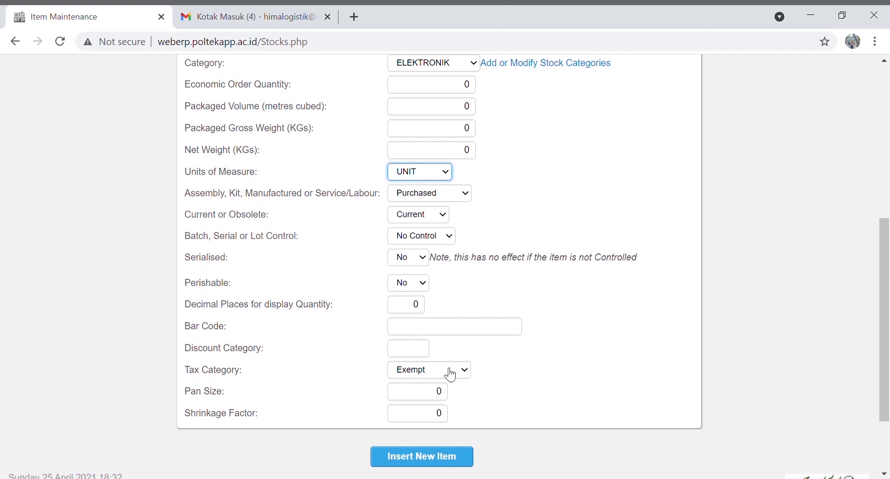
left_click(436, 460)
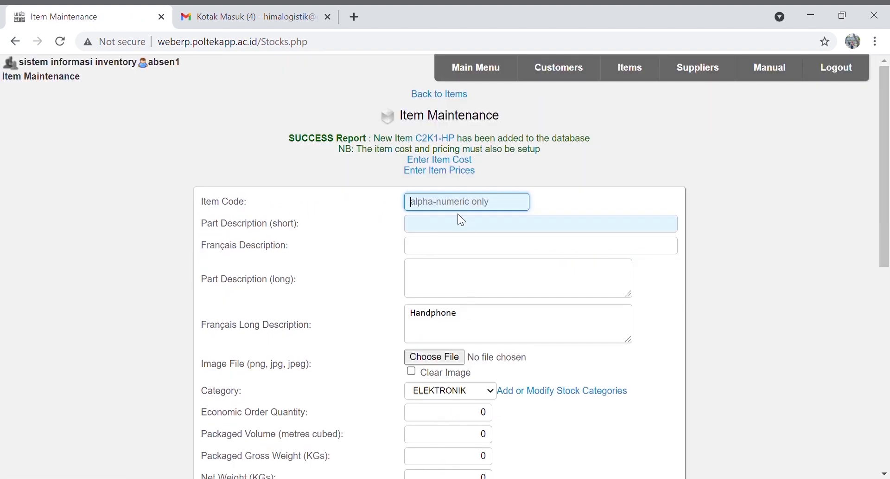
Enter code C2K1-TP and 'Tablet PC' in all four description fields, replacing Handphone
type("C2K1-TP")
left_click(451, 228)
type("Tablet PC")
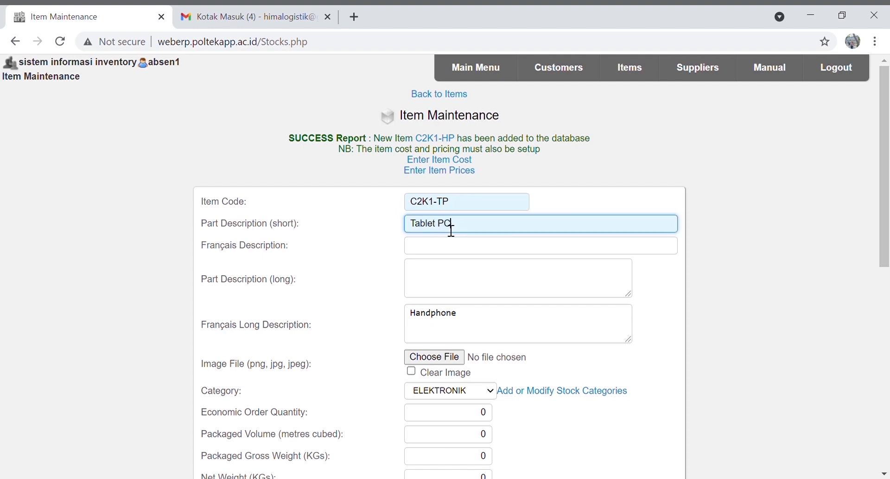
key("Tab")
type("Tablet PC")
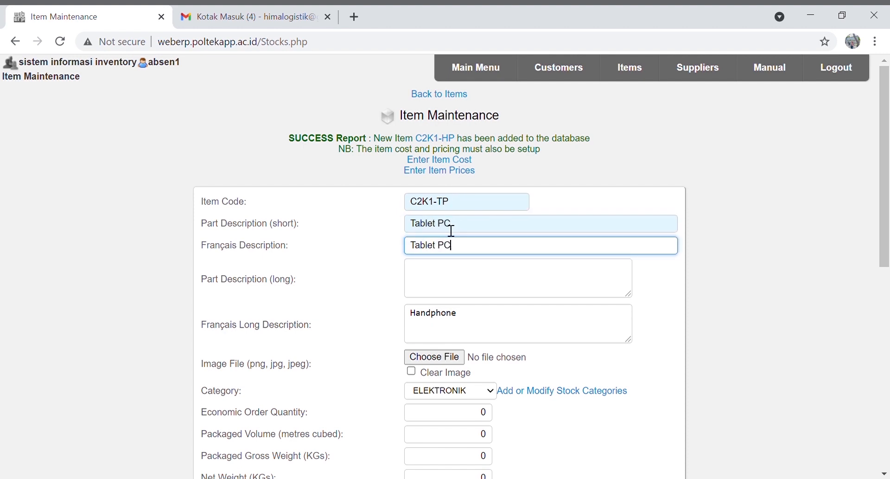
left_click(452, 273)
type("Tablet PC")
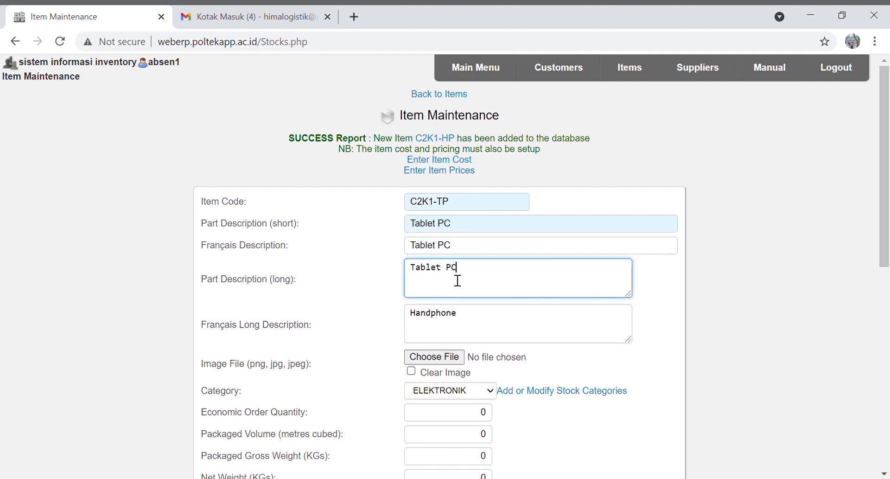
triple_click(479, 328)
type("Tablet PC")
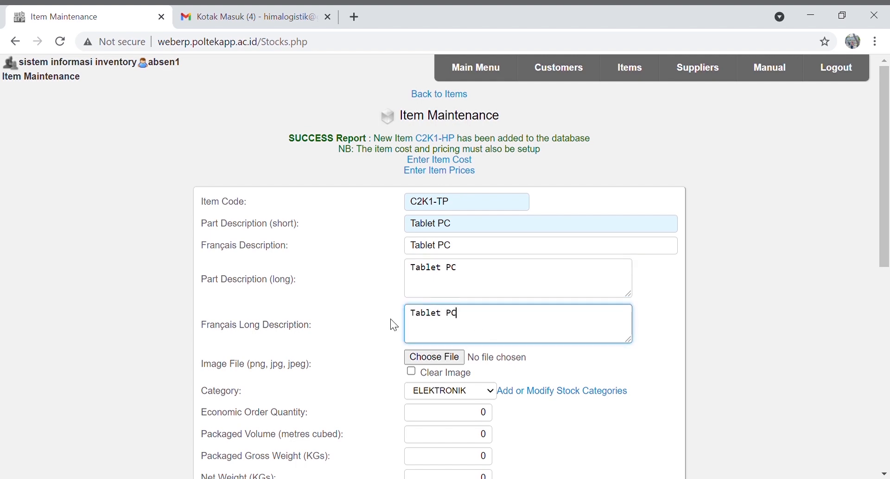
Set the unit of measure to UNIT and insert the Tablet PC item
scroll(393, 324, "down", 3)
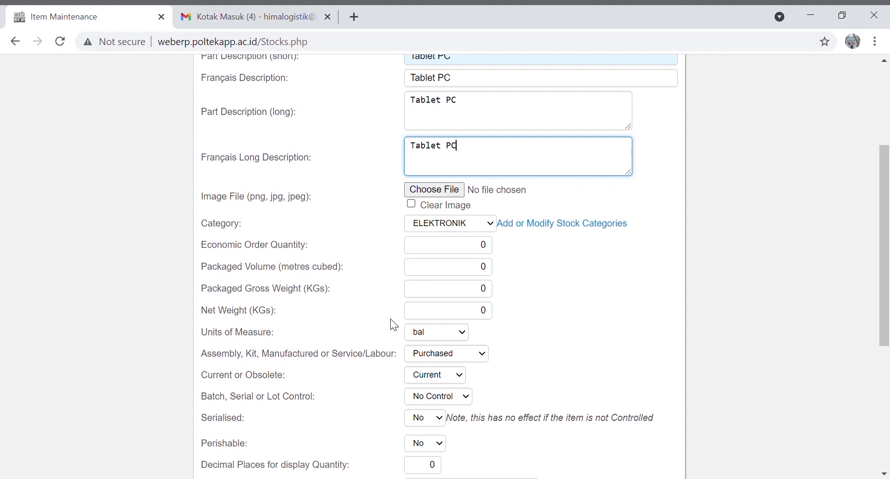
scroll(391, 319, "down", 1)
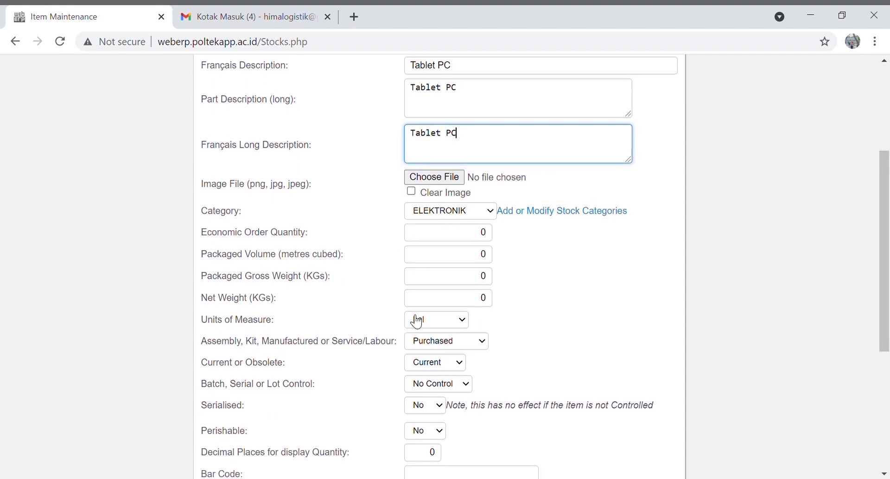
left_click(457, 320)
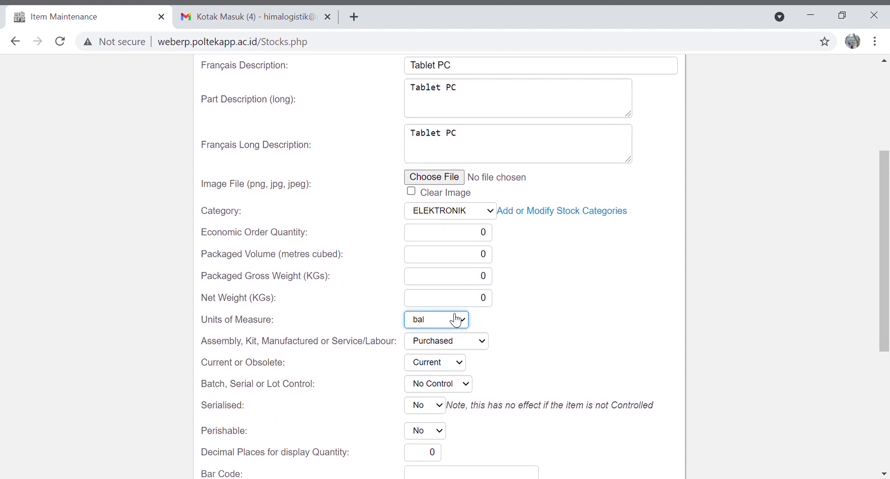
key("u")
scroll(516, 381, "down", 3)
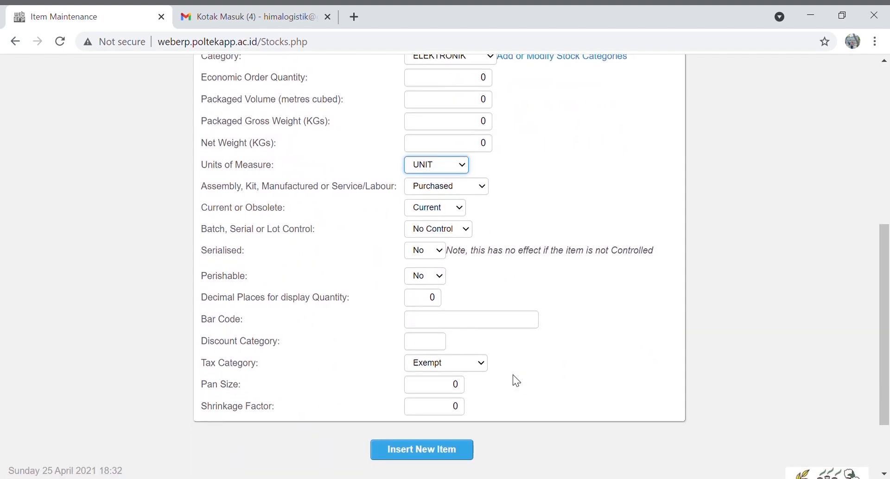
left_click(435, 458)
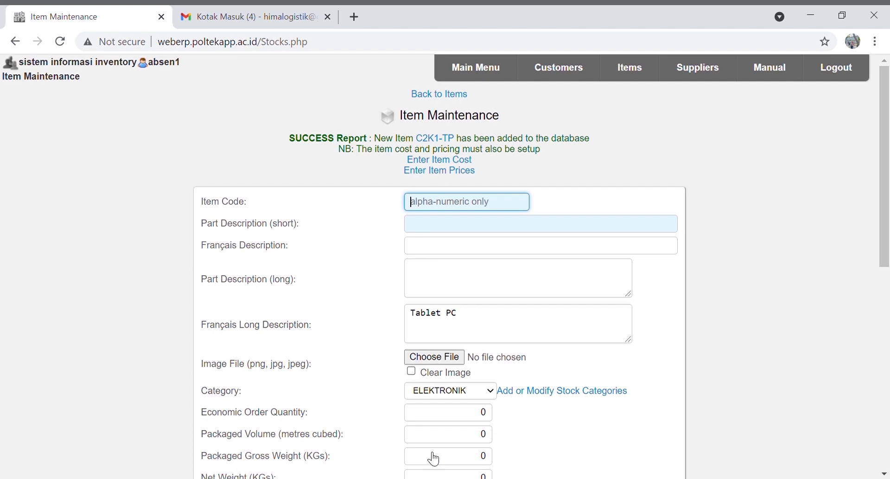
scroll(435, 458, "down", 7)
left_click(434, 458)
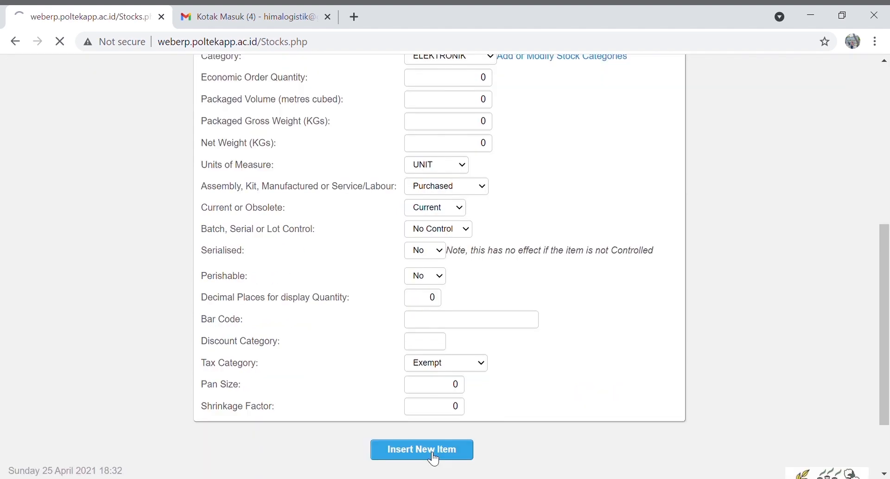
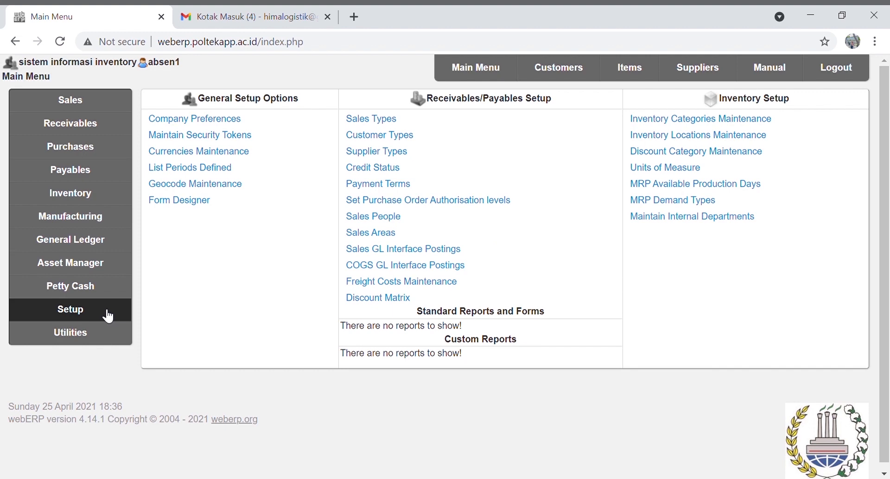
Look over the Purchase Order Authorisation levels list in Setup, then go back to the Purchases area
left_click(108, 316)
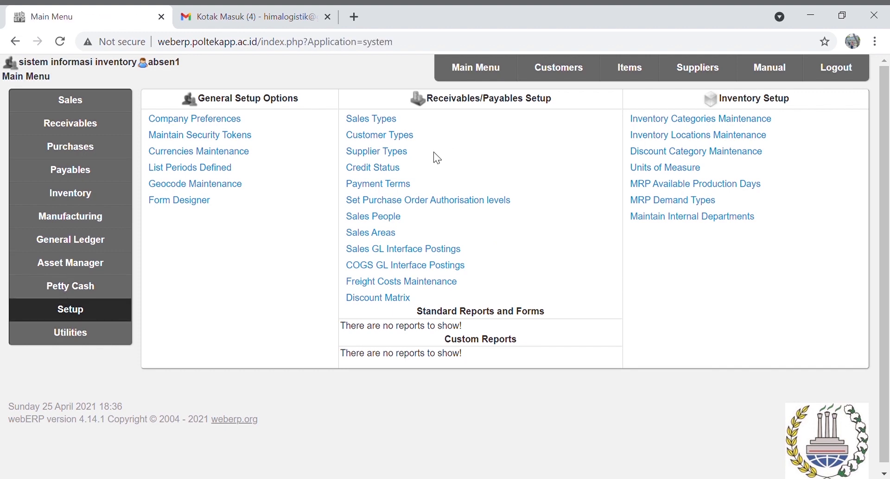
left_click(400, 203)
left_click_drag(888, 111, 888, 49)
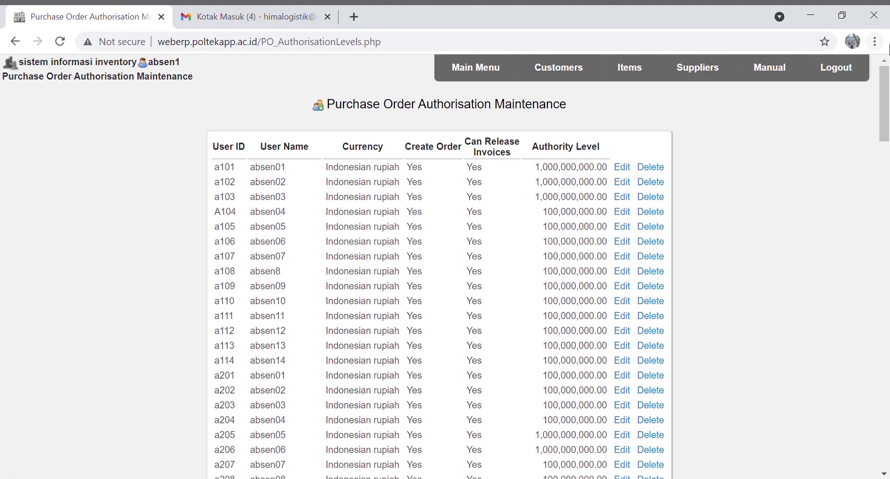
left_click(478, 65)
left_click(103, 151)
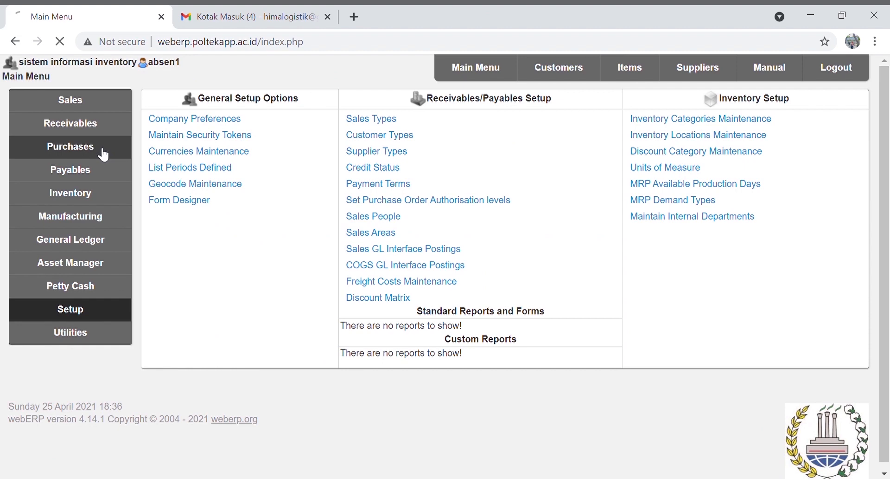
Start a new purchase order and find supplier code C2K1-SPLa (PT C2 Kelompok 1 a)
left_click(185, 121)
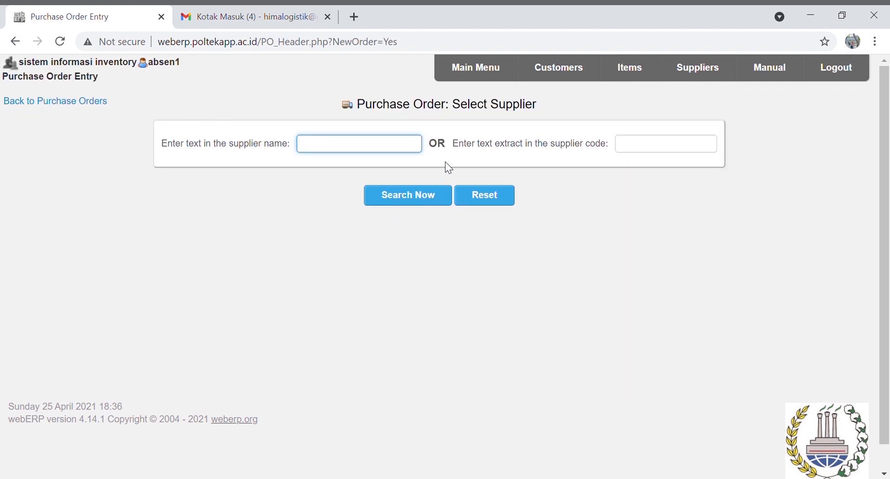
left_click(644, 152)
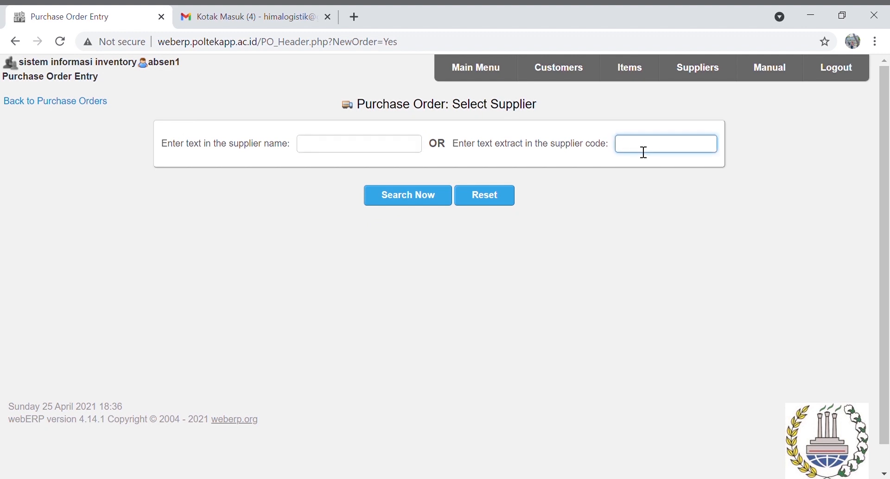
type("C2K1-SPLa")
left_click(427, 195)
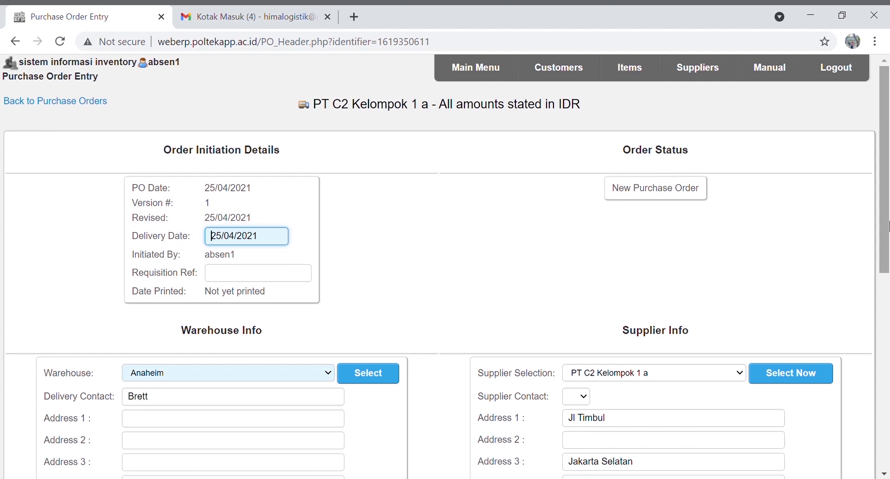
Set the order's delivery warehouse to WAREHOUSE A-C2 KELOMPOK 1
left_click_drag(889, 253, 889, 326)
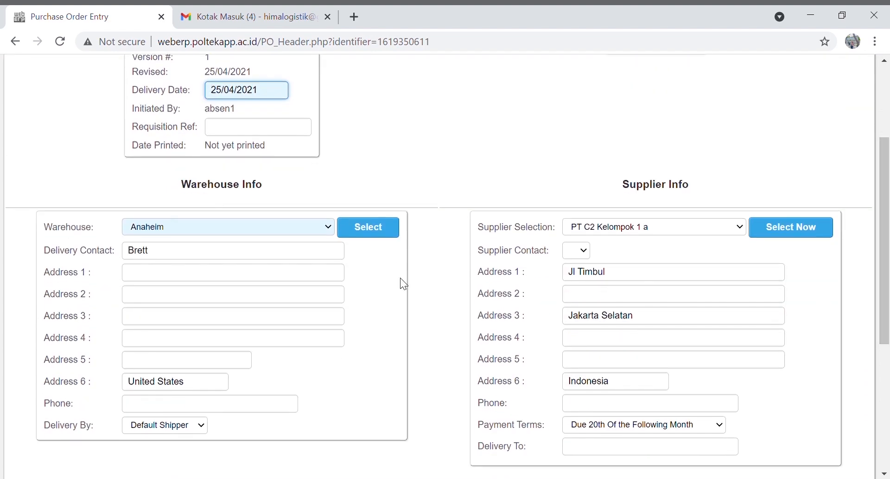
left_click(330, 230)
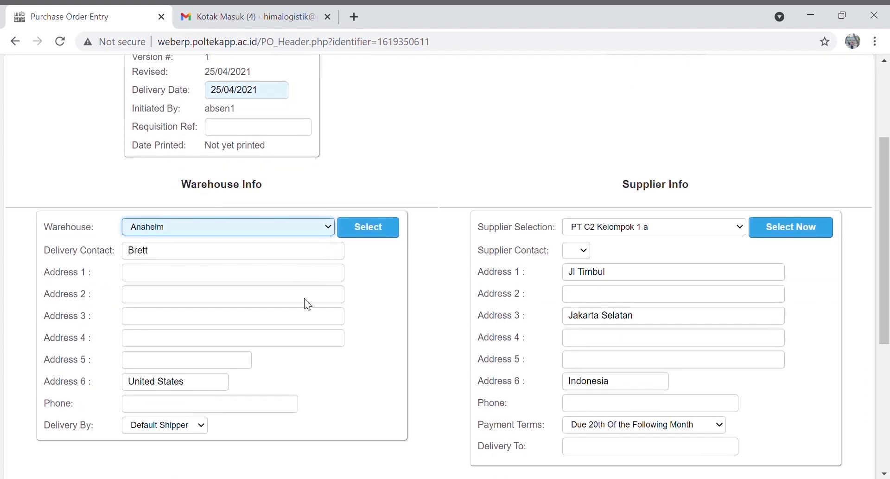
left_click(249, 362)
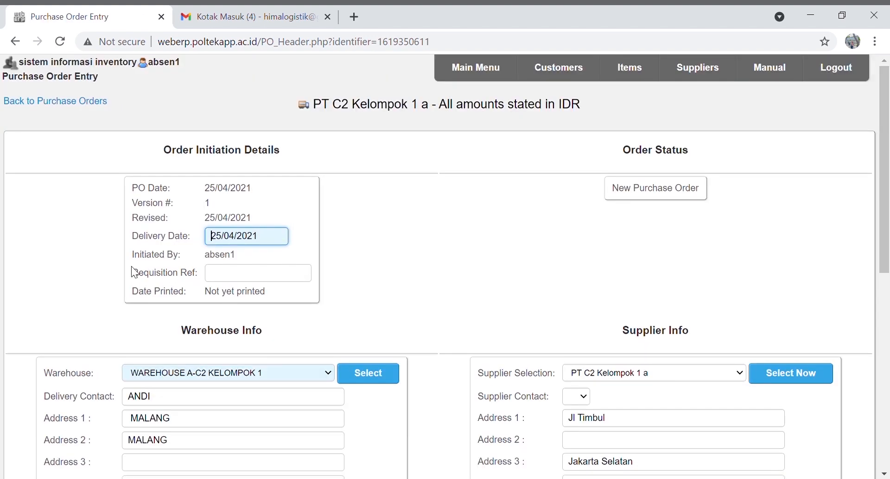
left_click_drag(889, 240, 888, 413)
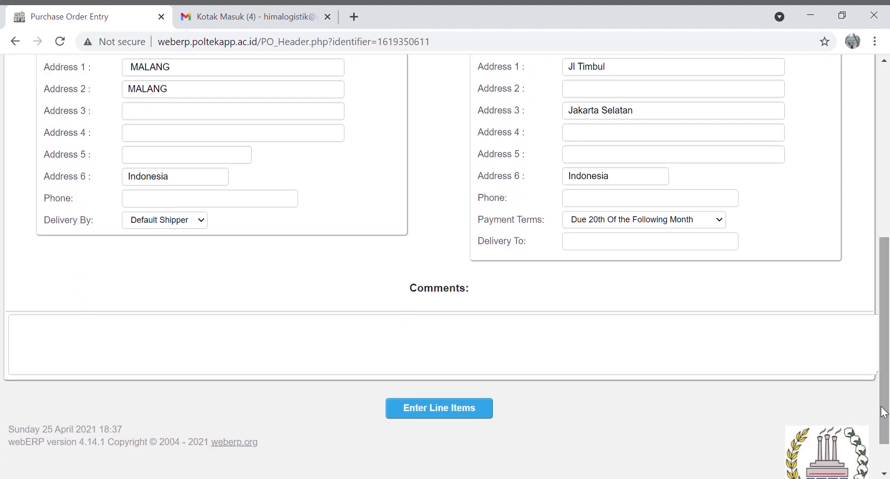
Add 100 Processors (C2K1-PR) as the first order line
left_click(482, 412)
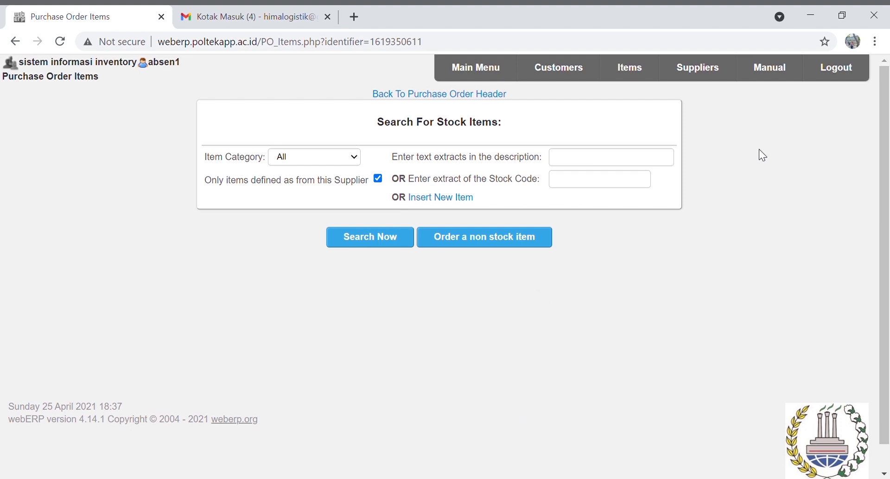
left_click(616, 190)
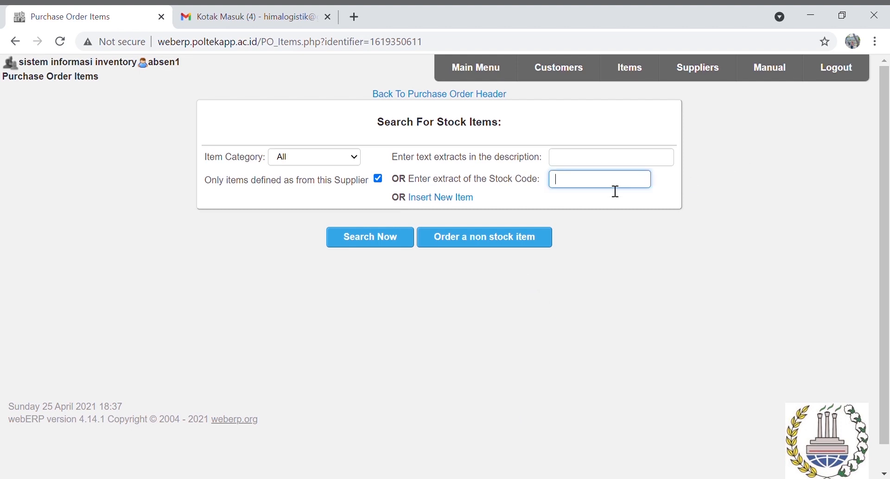
type("c2k1-pr")
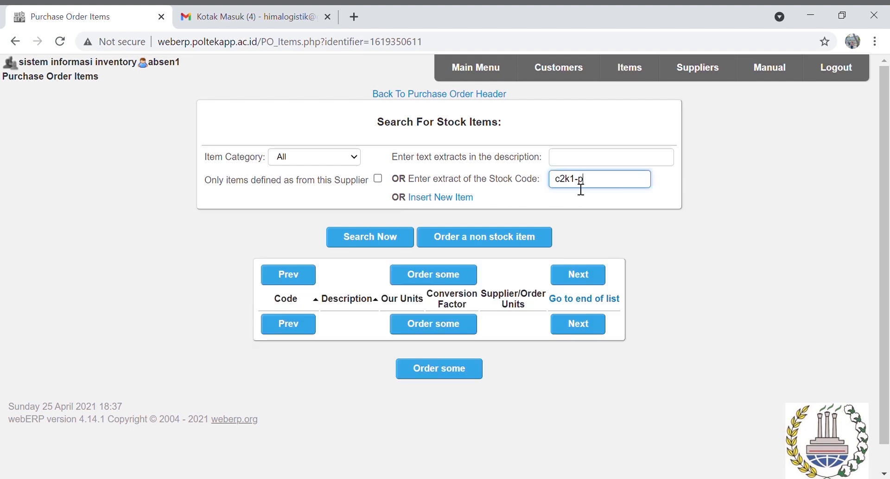
key("Return")
left_click(641, 333)
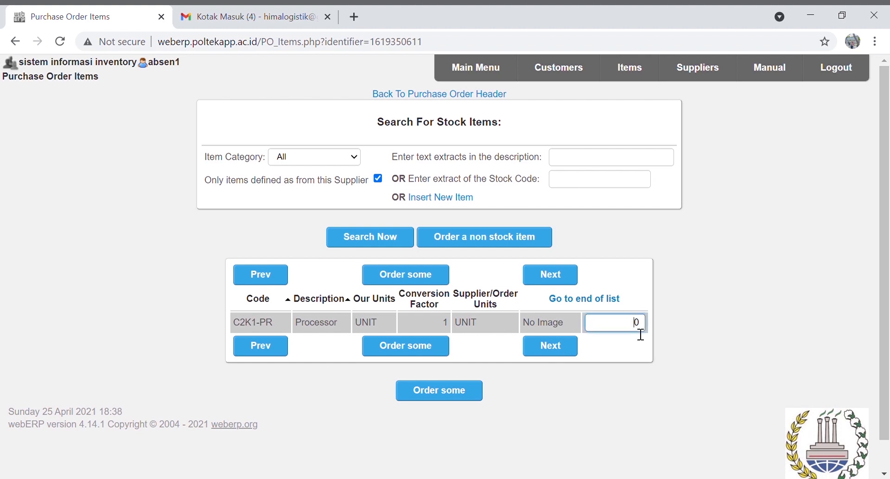
type("100")
left_click(453, 398)
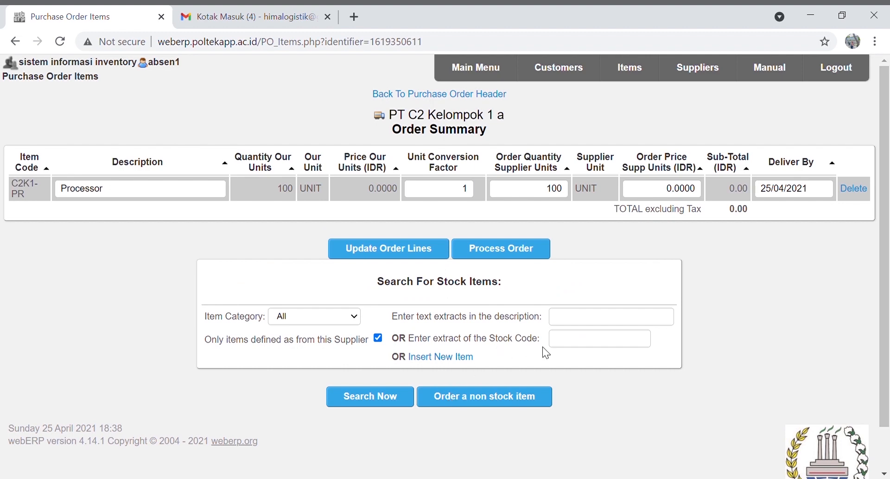
Search all suppliers for C2K1-KYB and add 100 Keyboards to the order
left_click(582, 346)
type("C2K1")
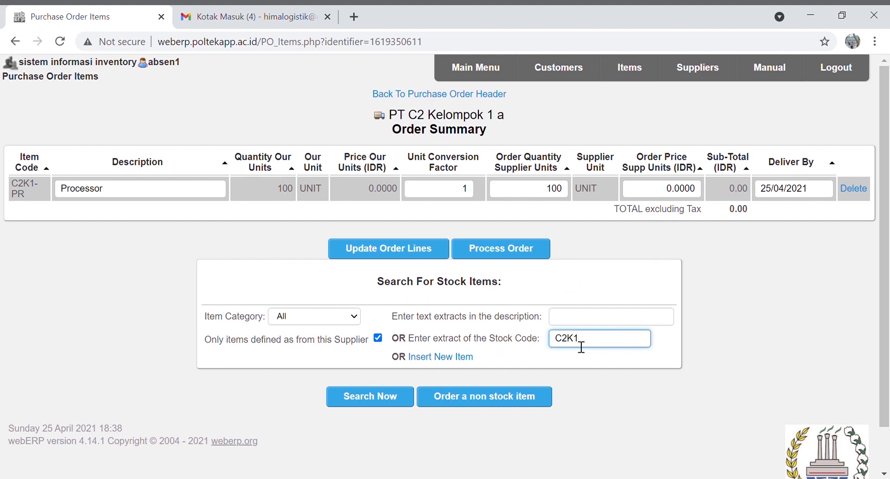
type("-")
left_click(378, 338)
left_click(605, 340)
type("KYB")
left_click(392, 398)
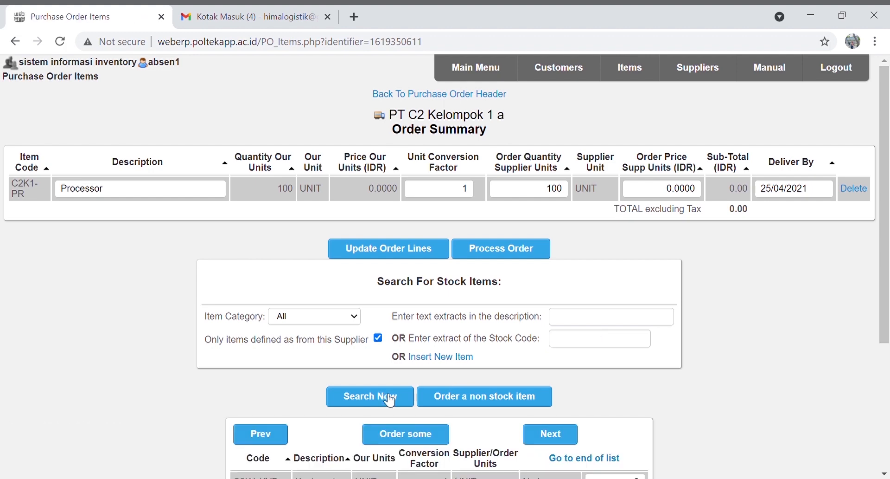
scroll(830, 371, "down", 2)
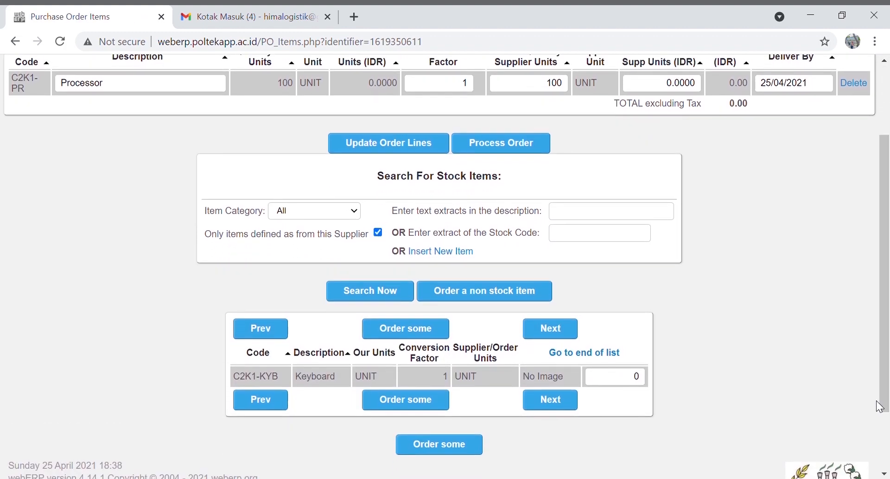
left_click(635, 379)
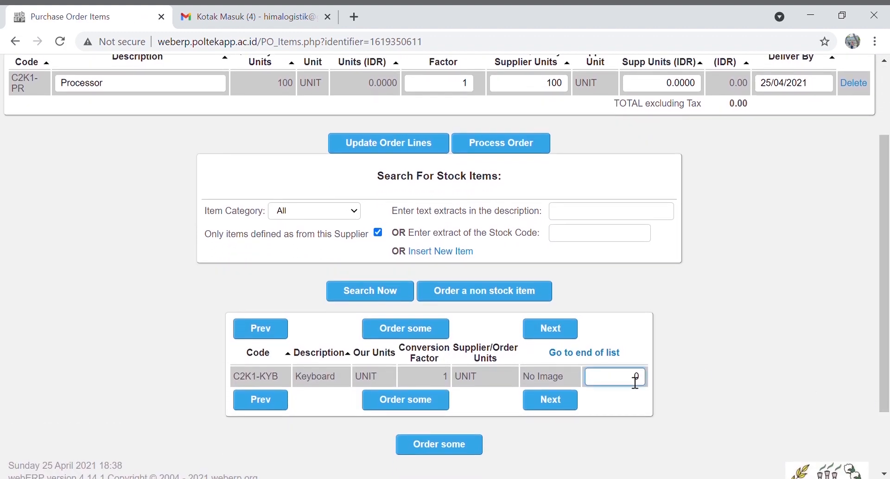
type("100")
left_click(471, 446)
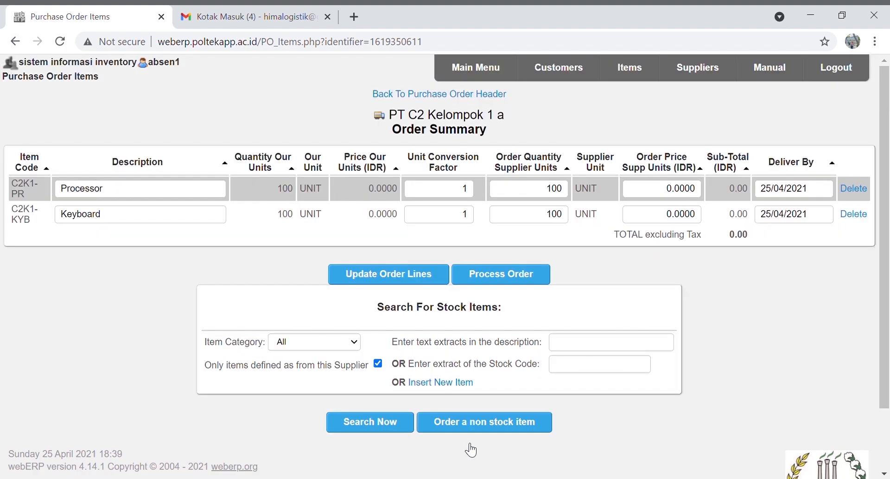
Add 100 Monitors (C2K1-MN) to the order
left_click_drag(889, 231, 888, 262)
left_click(616, 331)
type("C2K1-MN")
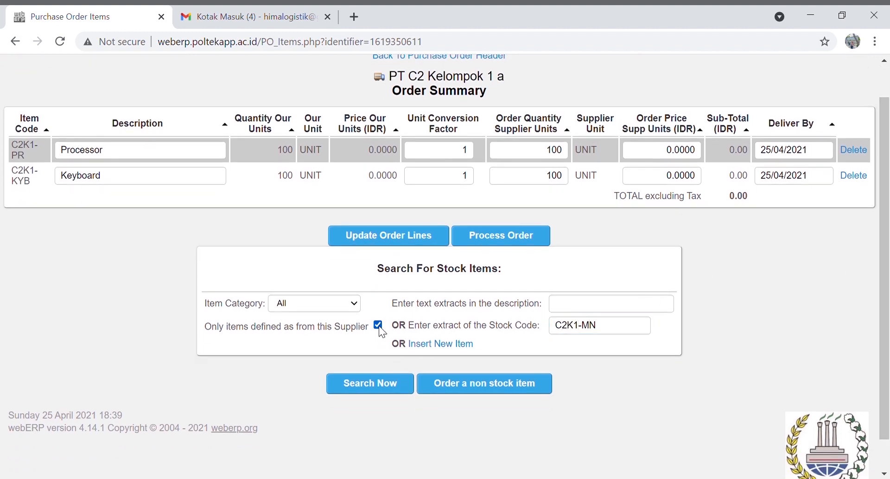
left_click(394, 390)
type("C2K1-CS")
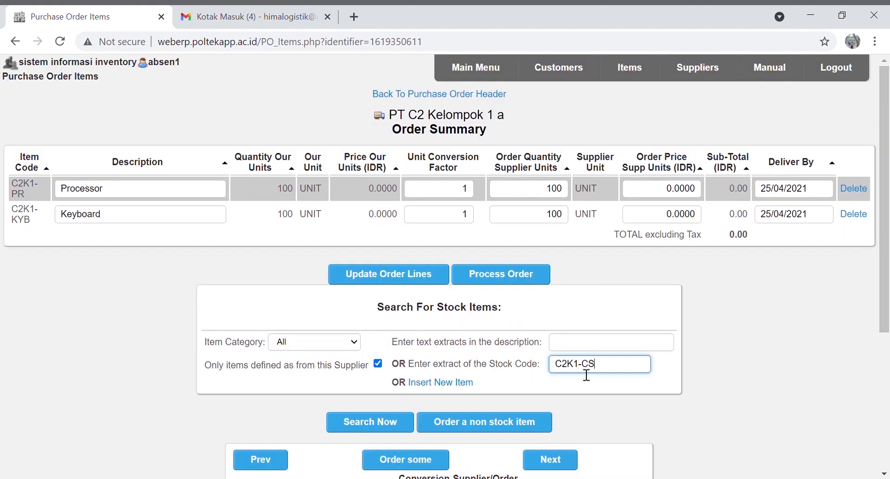
left_click_drag(888, 274, 889, 349)
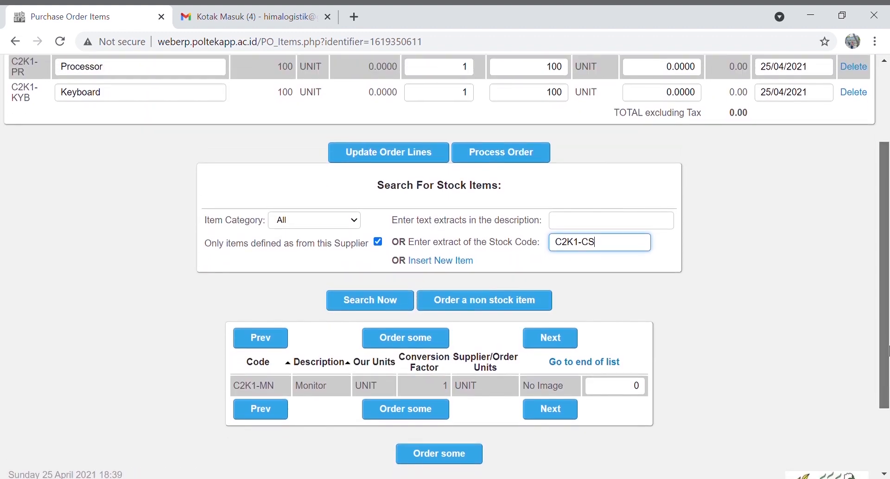
left_click(634, 385)
type("100")
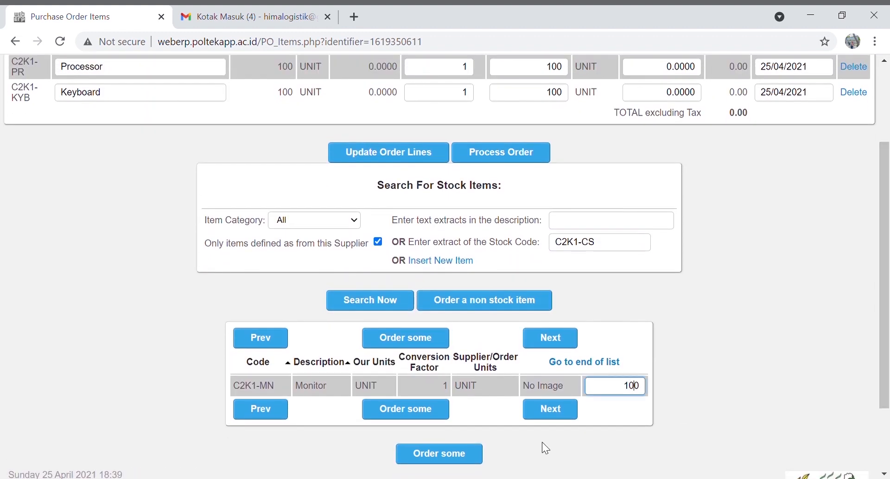
left_click(465, 459)
Add 100 Casings (C2K1-CS) to the order
left_click_drag(887, 315, 886, 385)
left_click(615, 302)
type("C2")
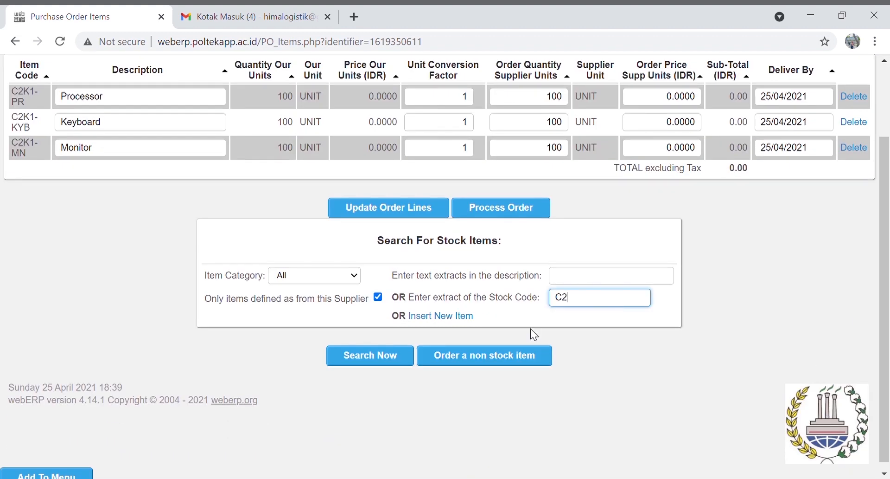
type("K1-CS")
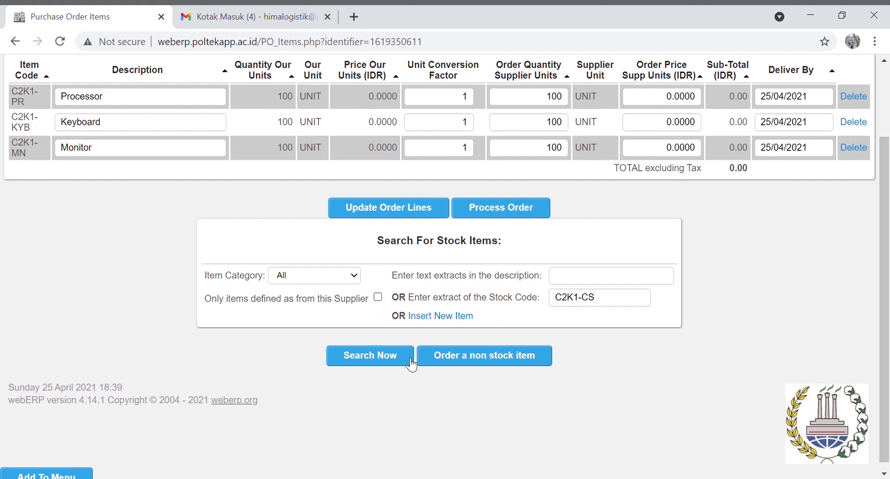
left_click(407, 360)
scroll(778, 371, "down", 3)
left_click(636, 372)
type("100")
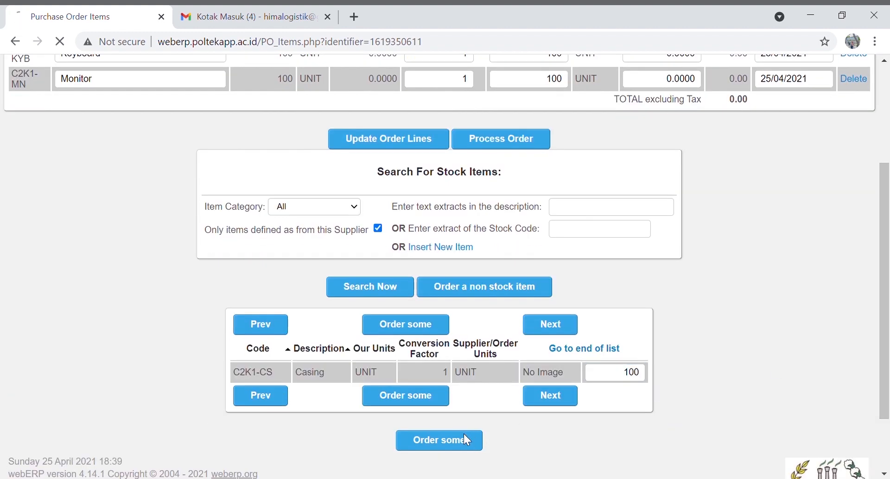
left_click(465, 440)
scroll(625, 362, "down", 1)
left_click(624, 359)
left_click(378, 351)
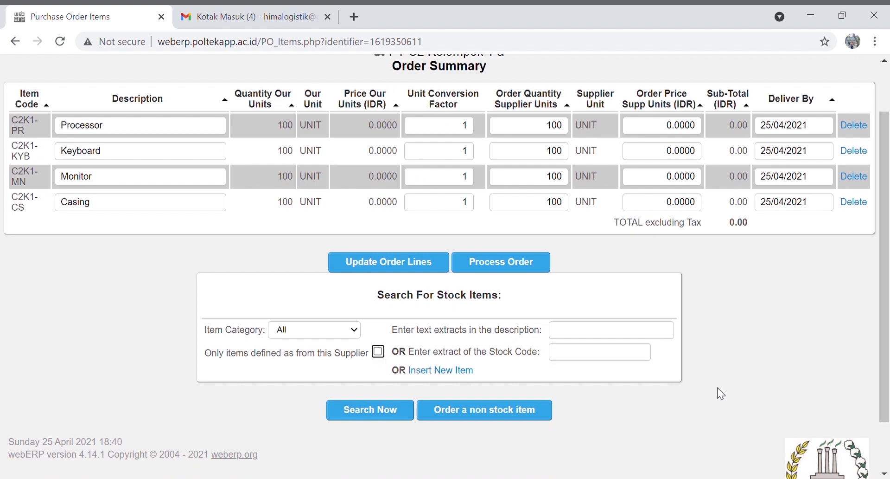
Add 100 Keys (C2K1-KY) as the fifth order line
left_click(626, 360)
type("C2K10")
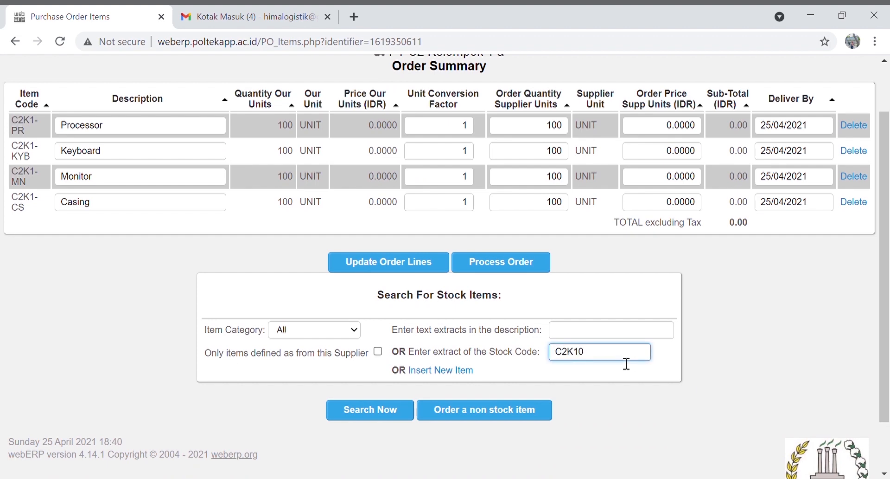
key("BackSpace")
type("-KY")
left_click(350, 411)
scroll(794, 301, "down", 4)
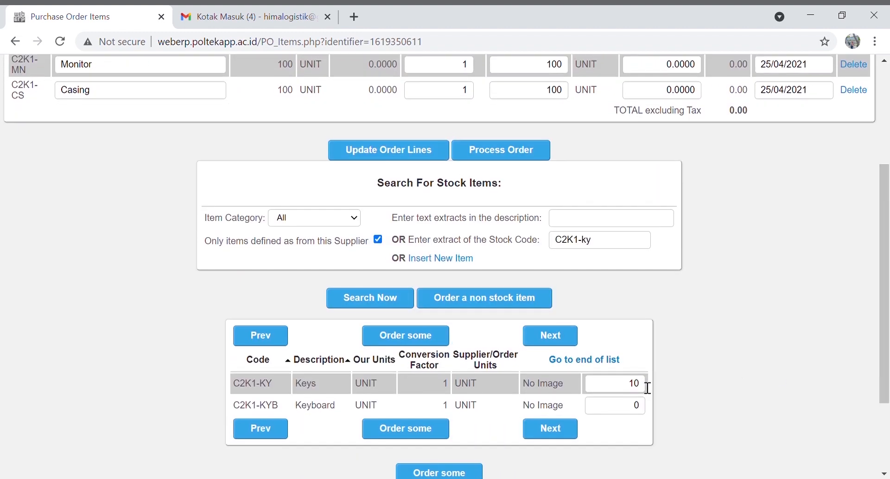
left_click(648, 388)
type("0")
left_click(429, 438)
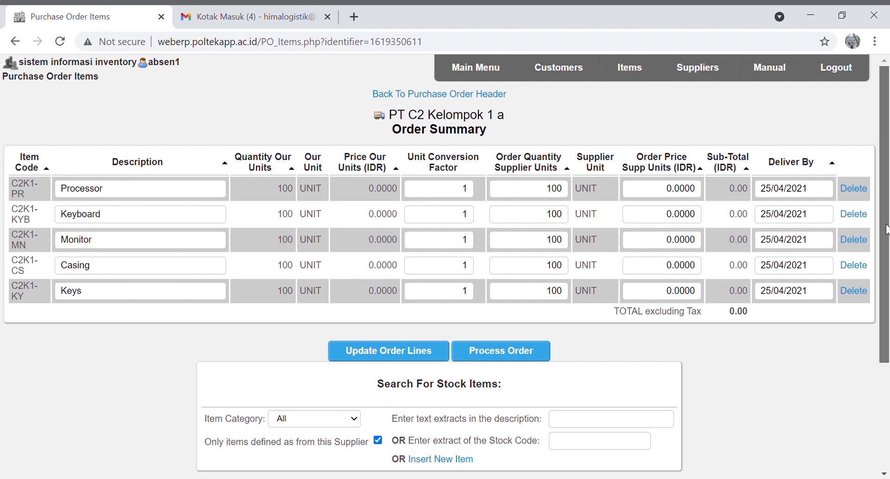
Update the order lines and process the order as Purchase Order 341
left_click_drag(886, 230, 888, 248)
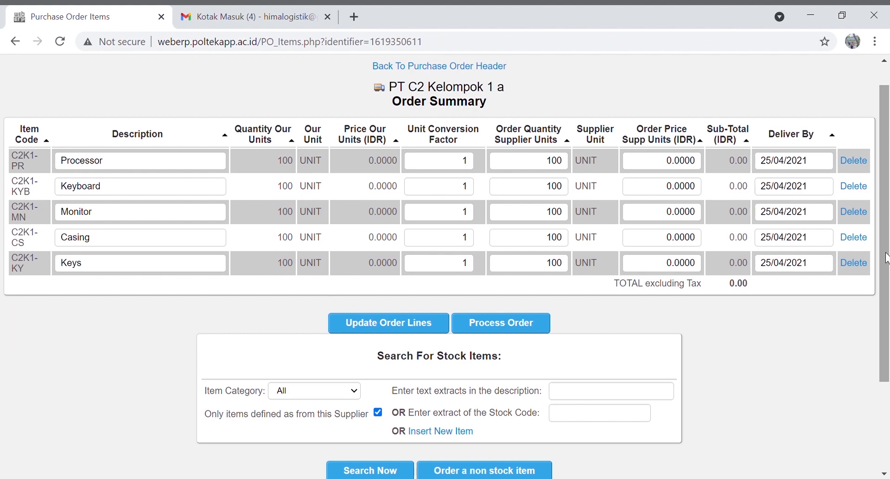
left_click_drag(889, 251, 889, 284)
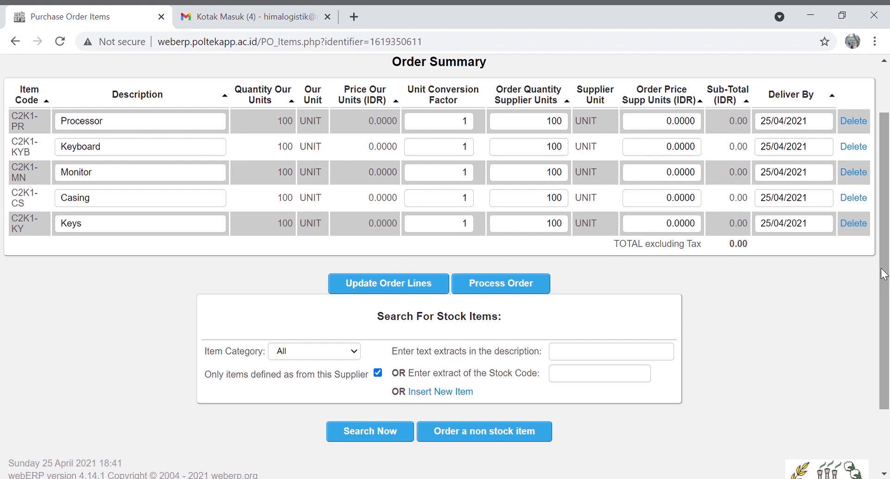
left_click_drag(889, 290, 889, 283)
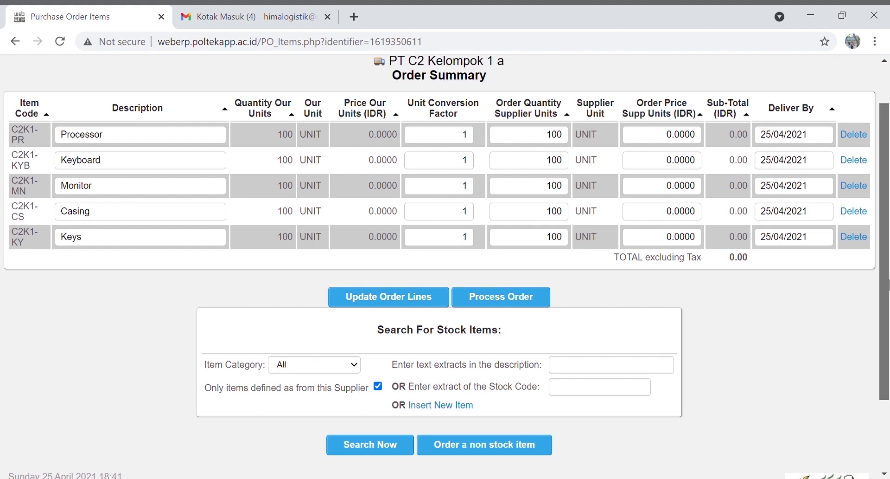
left_click_drag(888, 283, 889, 296)
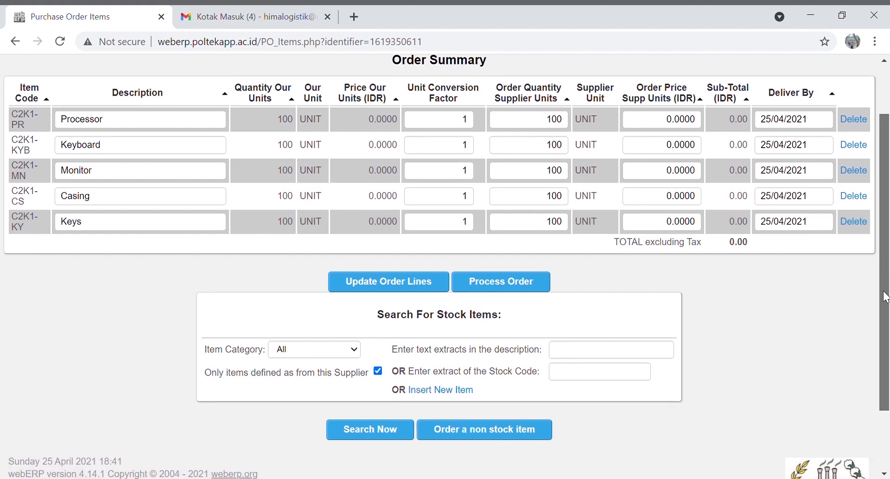
left_click(414, 279)
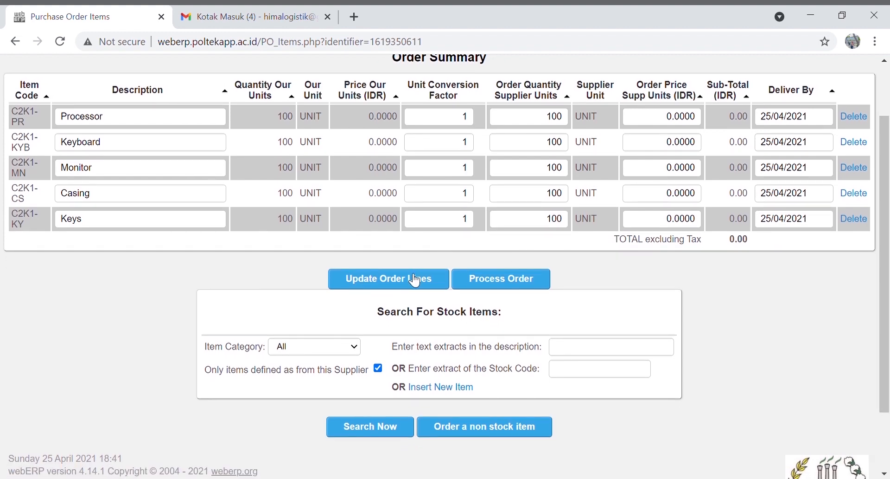
left_click(518, 355)
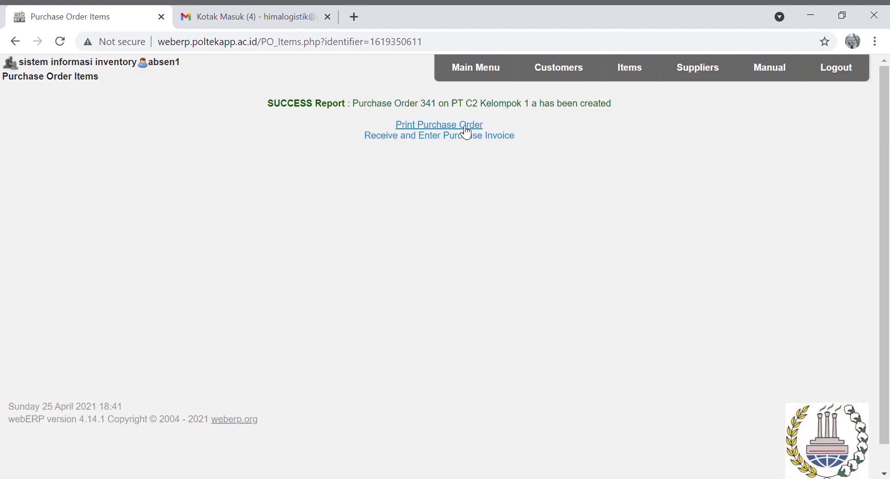
Print Purchase Order 341 to PDF, check its five lines, and close the PDF
left_click(467, 134)
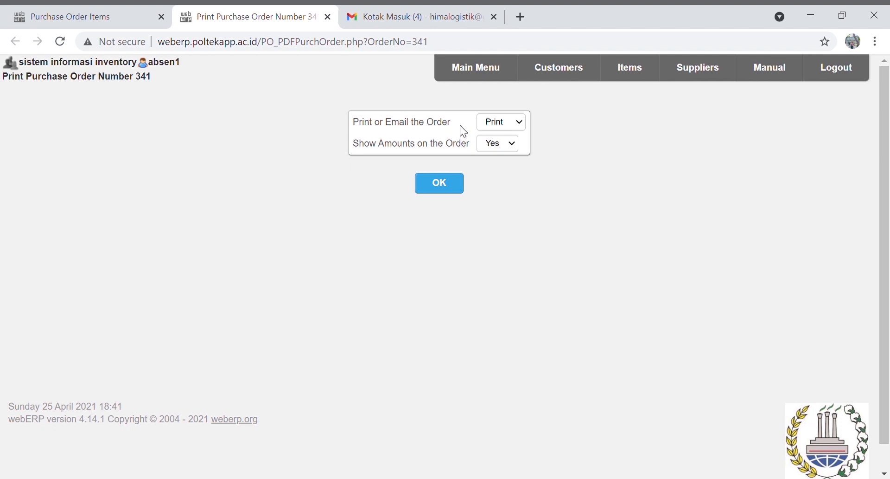
left_click(461, 185)
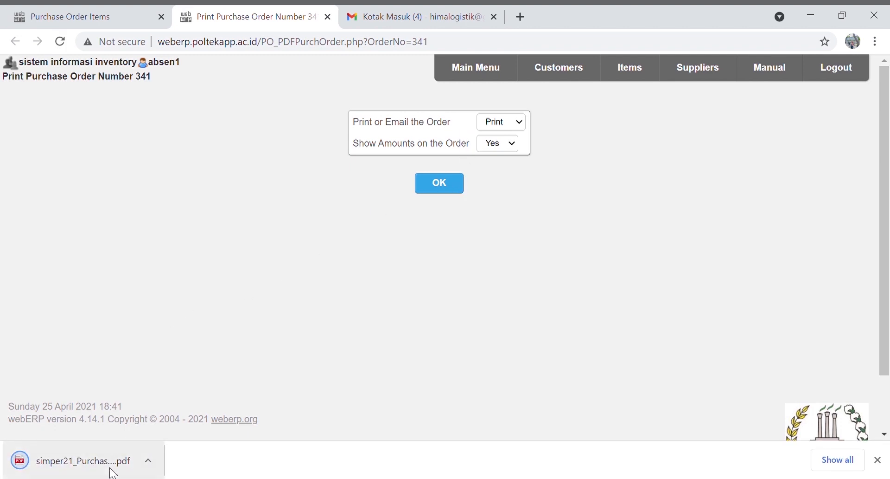
left_click(113, 470)
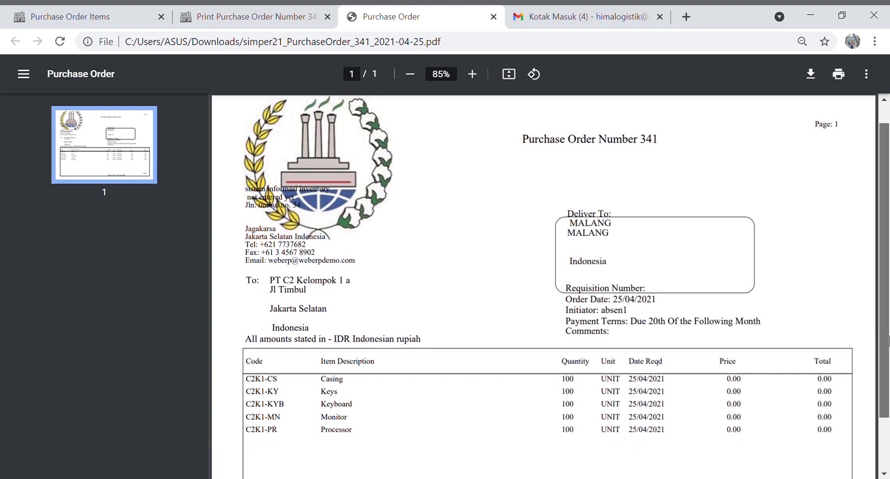
left_click_drag(888, 321, 888, 332)
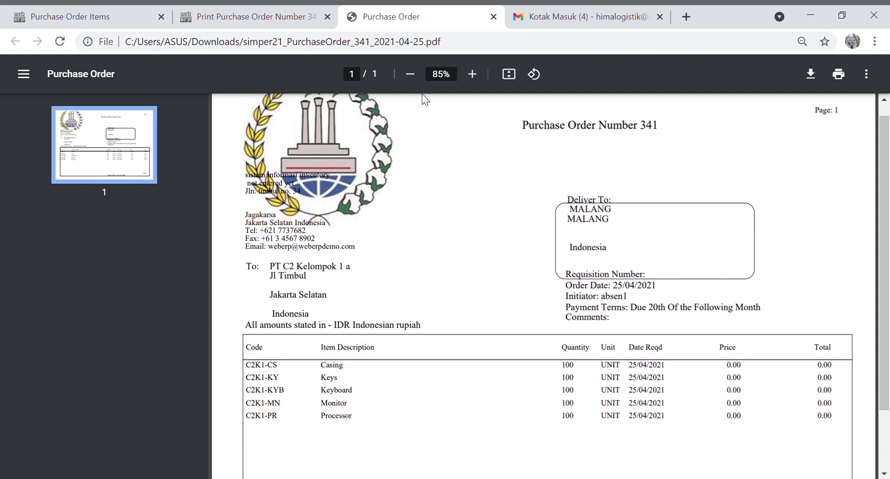
left_click(493, 17)
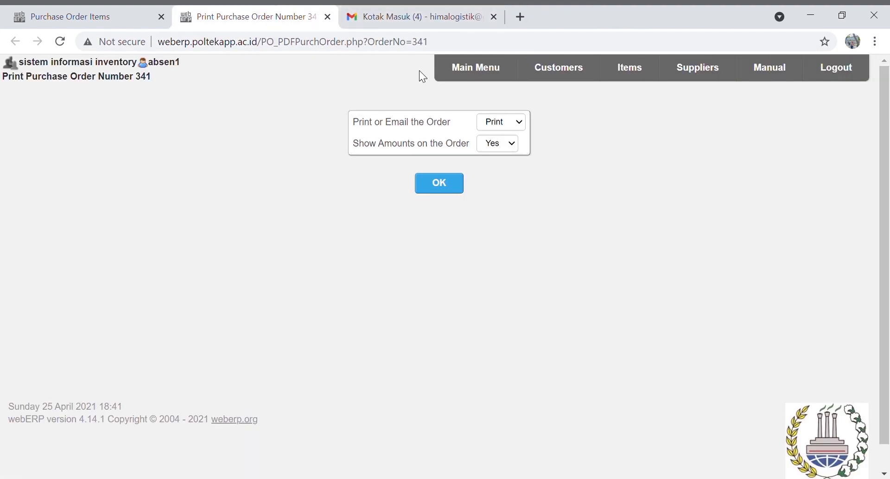
Start another purchase order for supplier code C2K1-SPL b (PT C2 Kelompok 1 b)
left_click(469, 77)
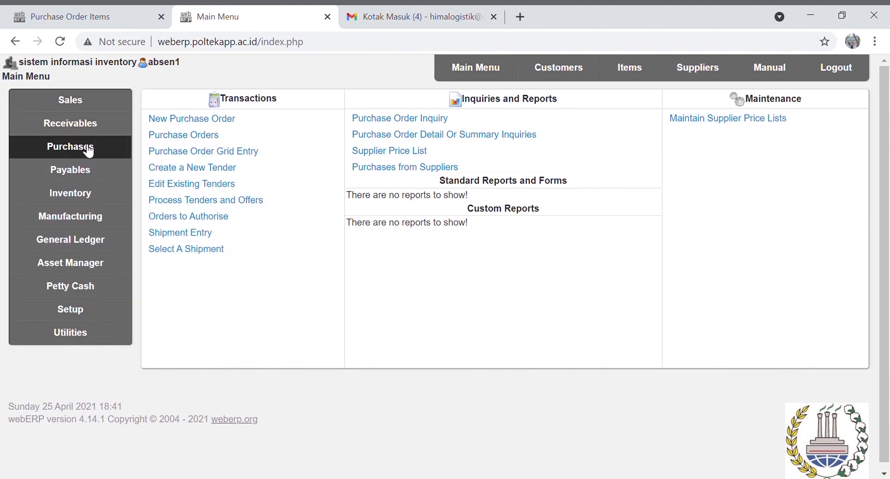
left_click(188, 121)
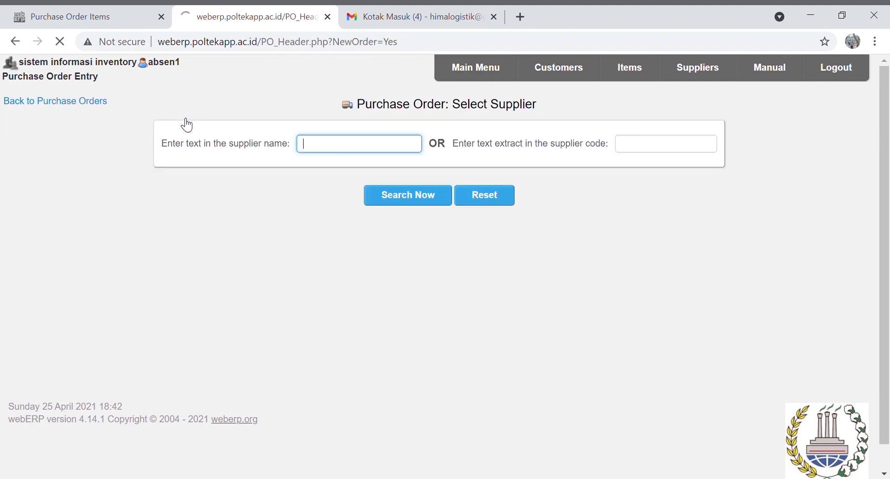
left_click(633, 151)
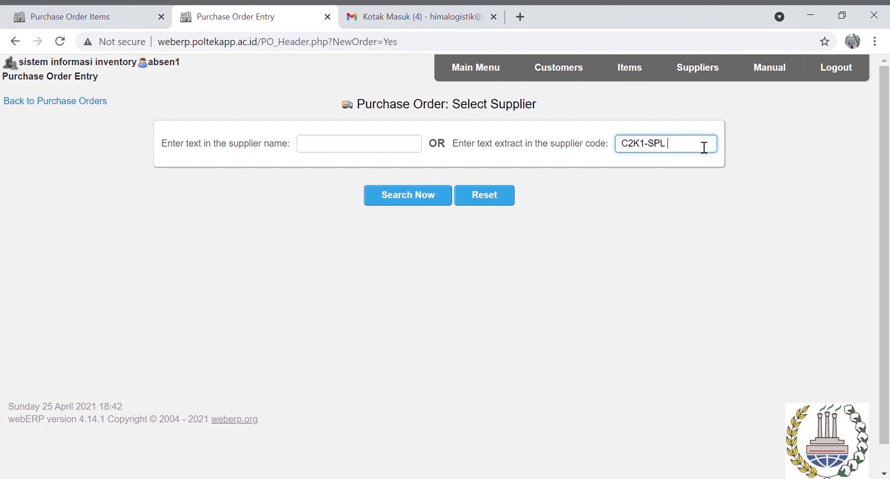
left_click(703, 200)
left_click(390, 194)
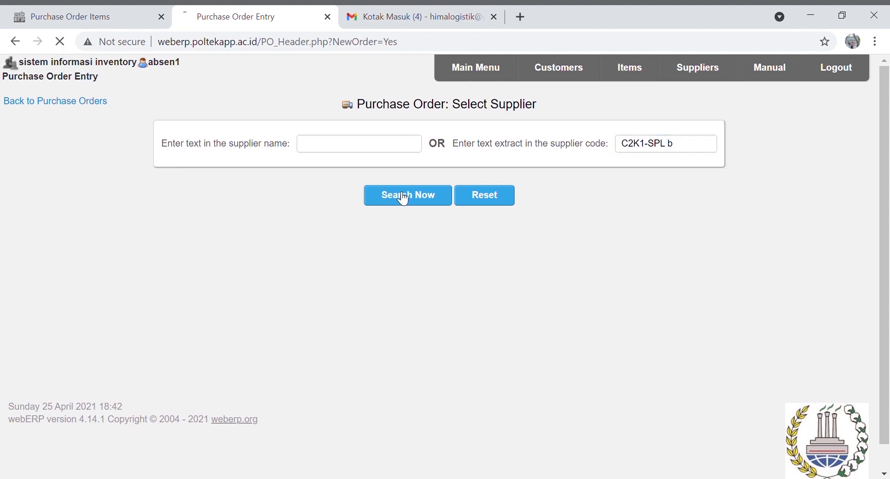
Set the delivery warehouse to WAREHOUSE A-C2 KELOMPOK 1
left_click_drag(886, 210, 888, 389)
left_click(273, 298)
left_click(261, 201)
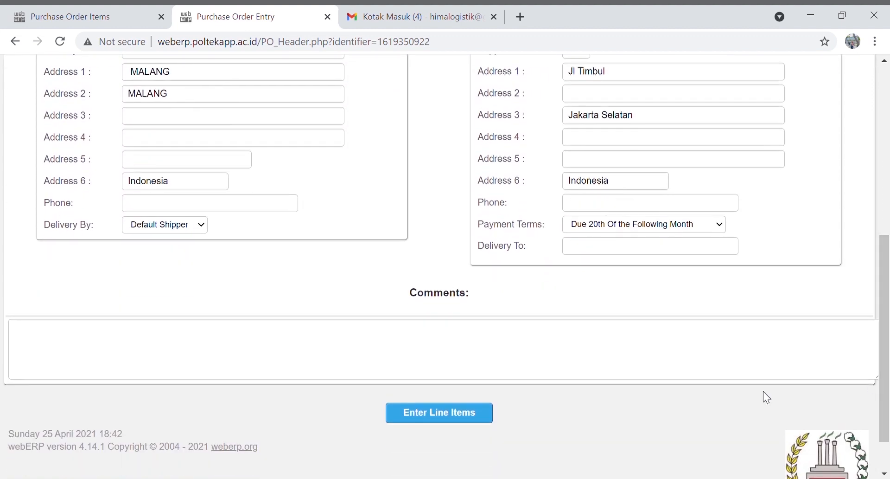
Add 100 Handphones (C2K1-HP) as the first order line
left_click(478, 415)
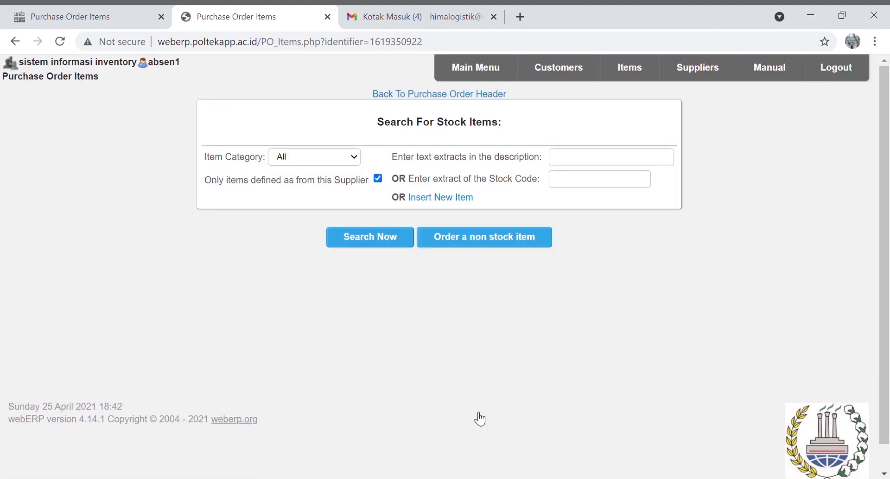
left_click(618, 189)
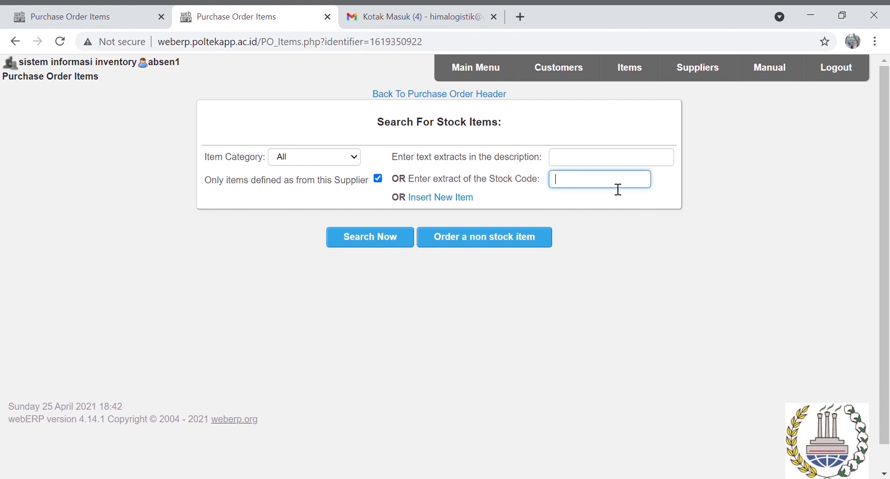
type("c")
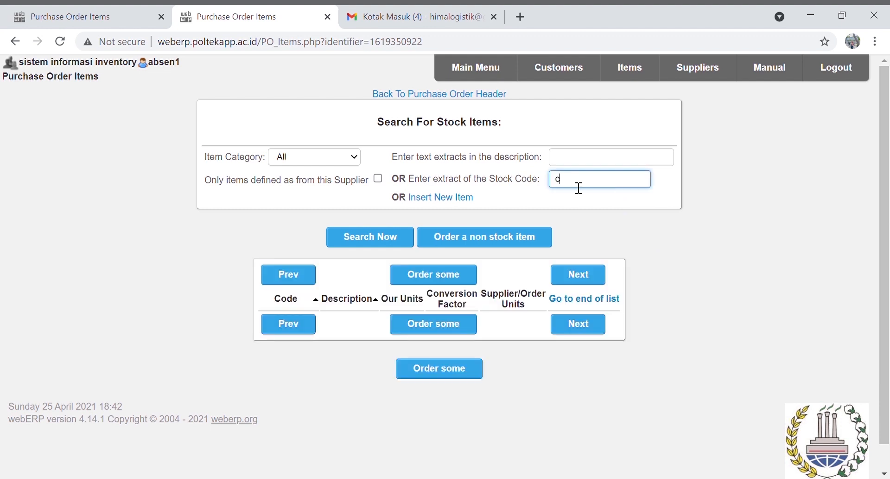
type("2k1-hp")
left_click(373, 240)
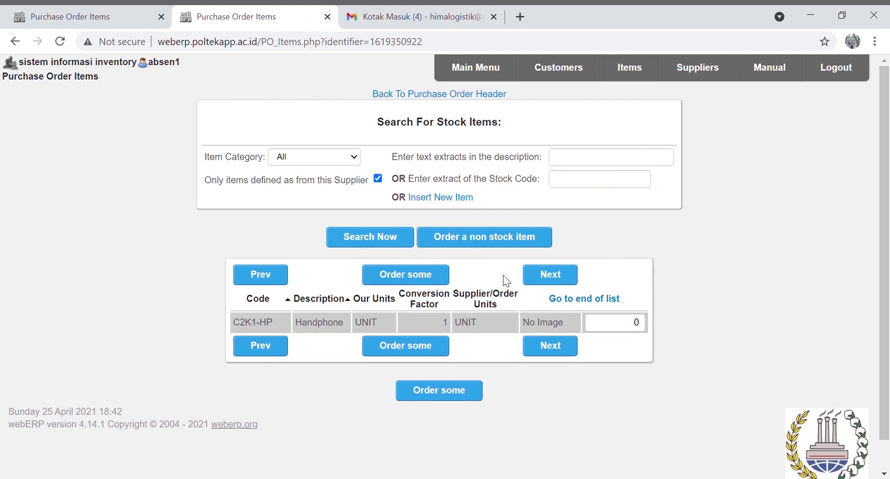
left_click(639, 323)
type("100")
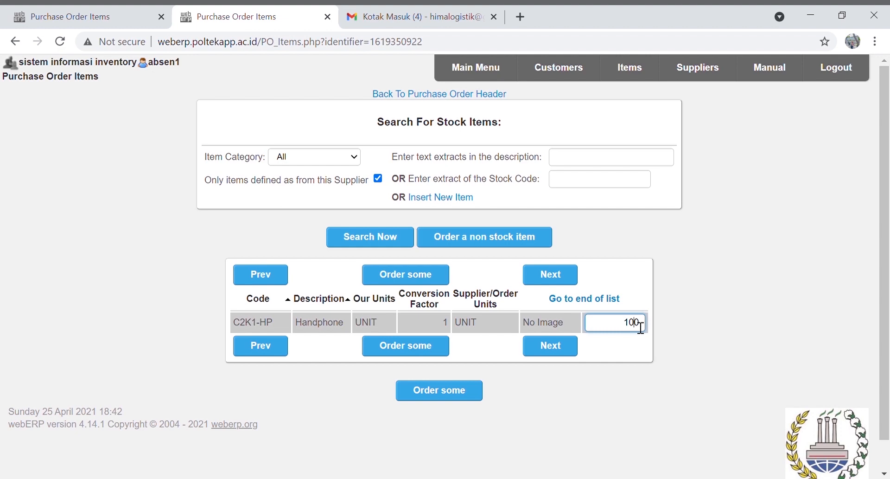
left_click(476, 392)
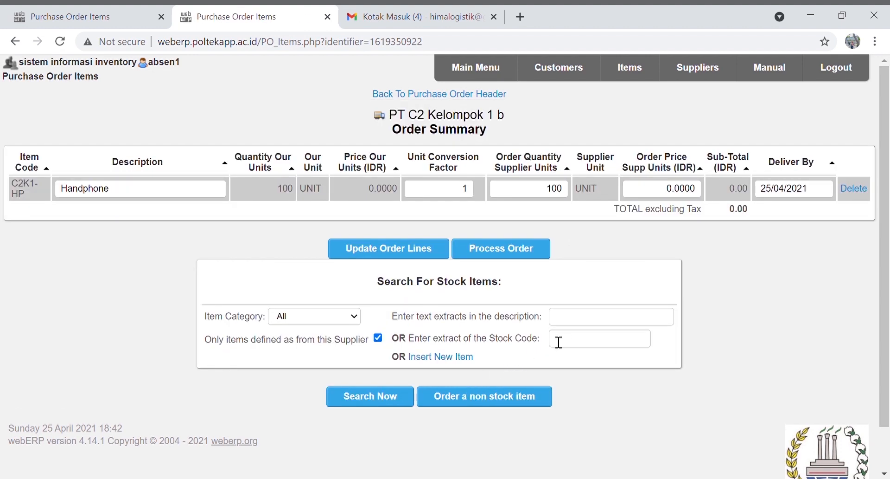
Search all suppliers for C2K1-TP and add 100 Tablet PCs to the order
left_click(581, 340)
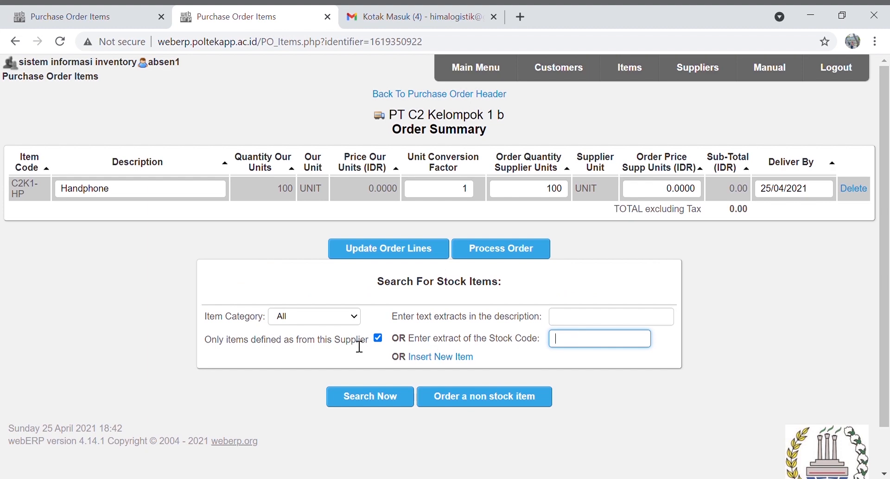
left_click(377, 345)
left_click(378, 340)
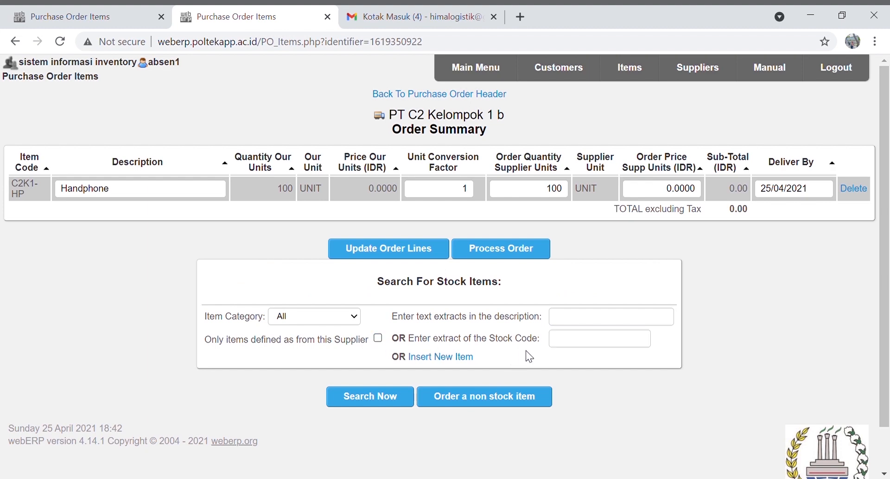
left_click(584, 343)
type("c")
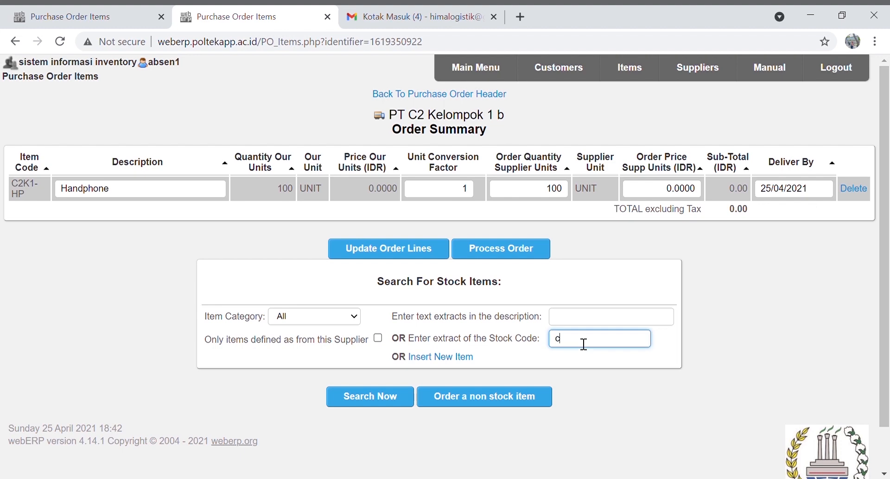
type("2k1")
type("-hp")
left_click(388, 405)
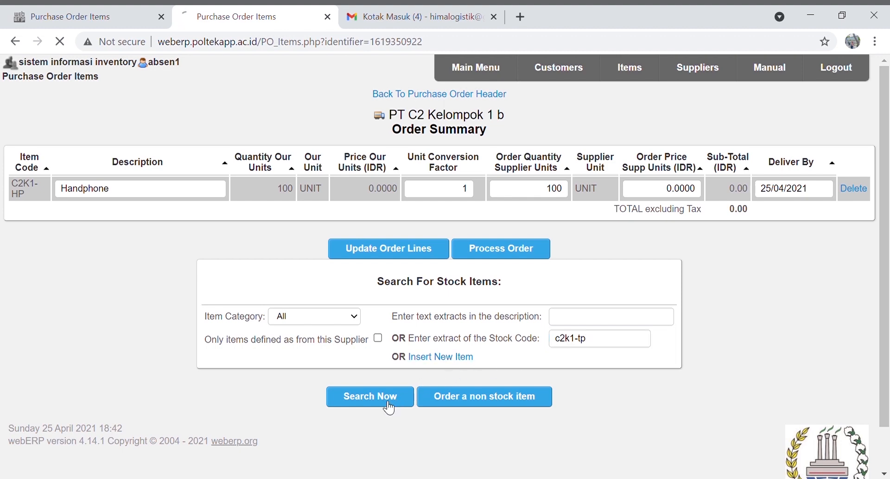
scroll(510, 371, "down", 3)
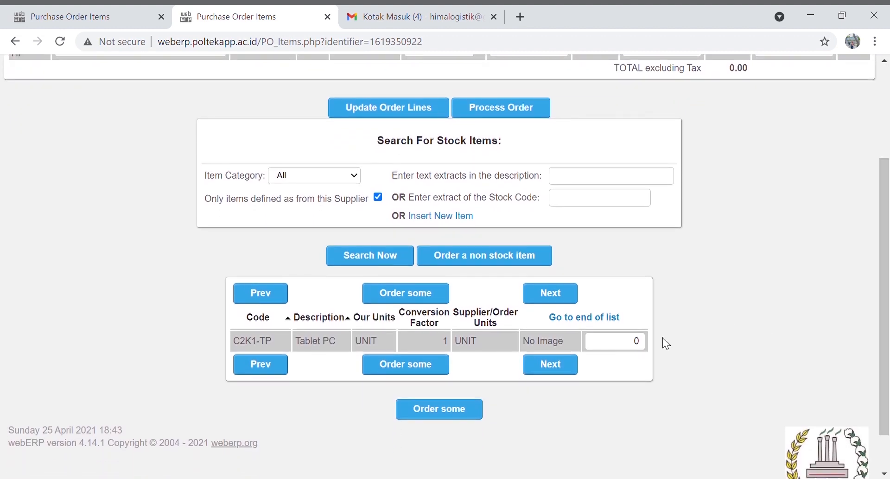
left_click(638, 347)
type("100")
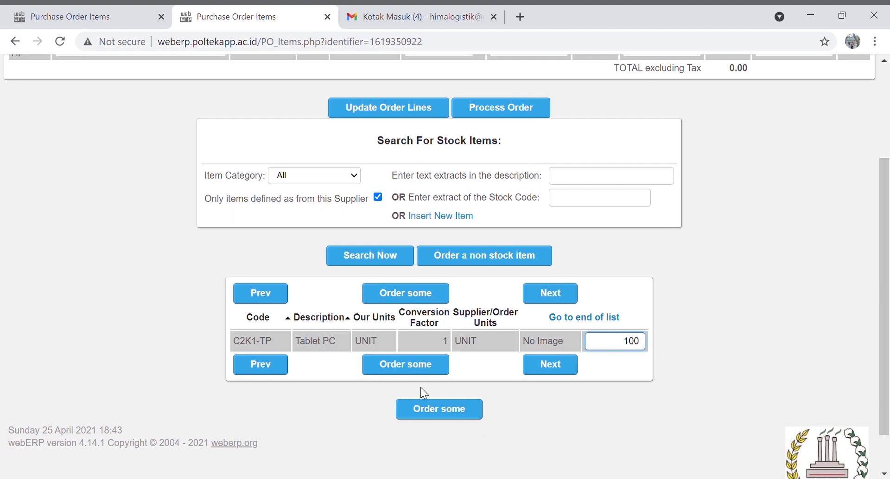
left_click(440, 408)
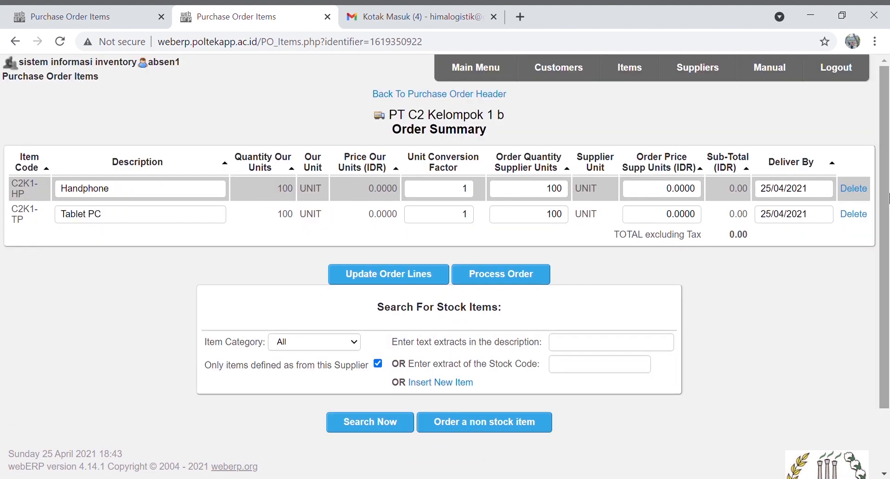
Update the order lines and process the order as Purchase Order 342
scroll(440, 403, "down", 1)
left_click(425, 264)
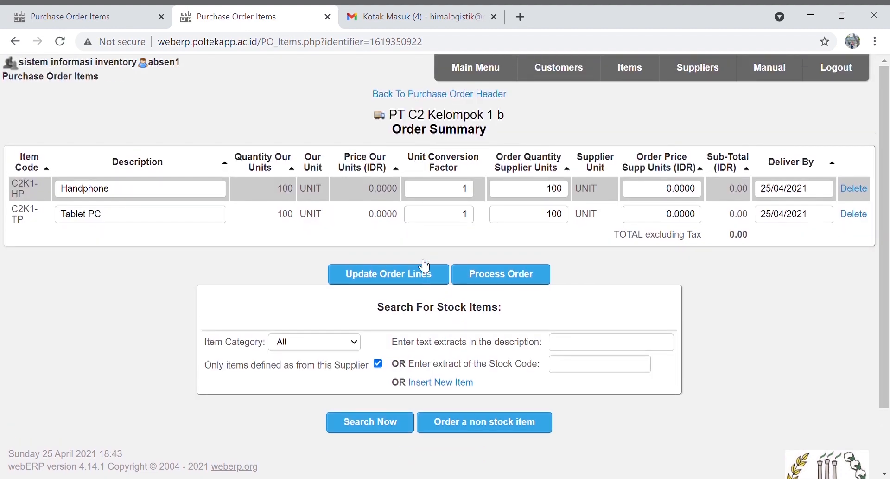
left_click(499, 277)
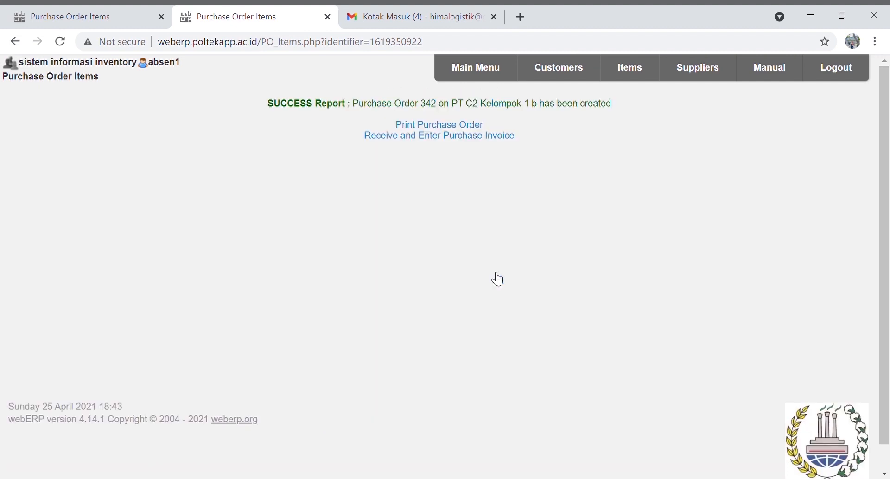
Print Purchase Order 342 to PDF, review and close it, then return to the main menu
left_click(444, 125)
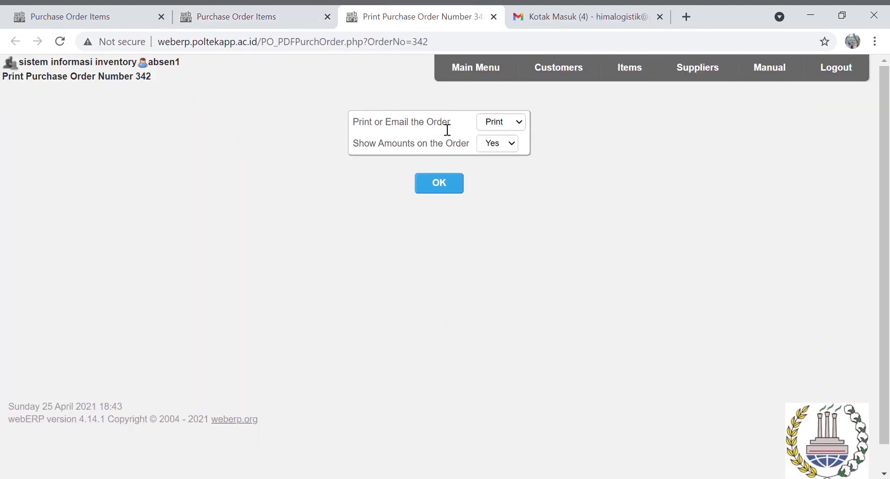
left_click(439, 185)
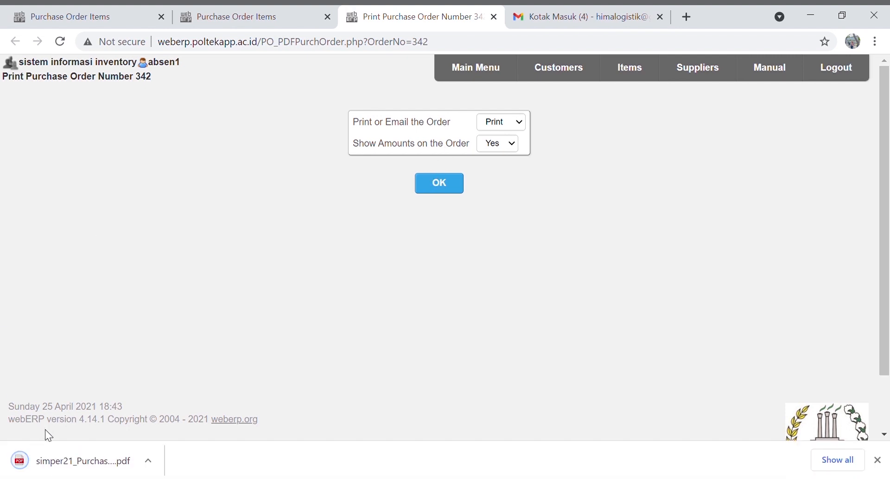
left_click(56, 452)
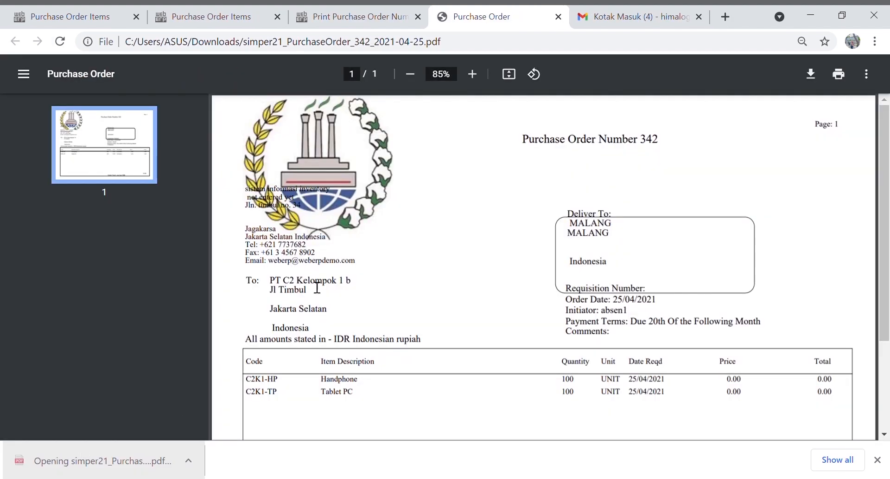
left_click(556, 17)
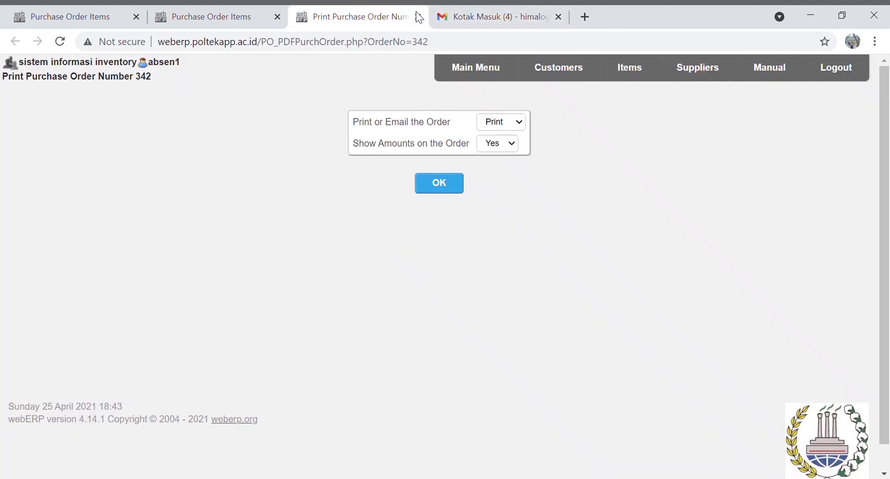
left_click(254, 8)
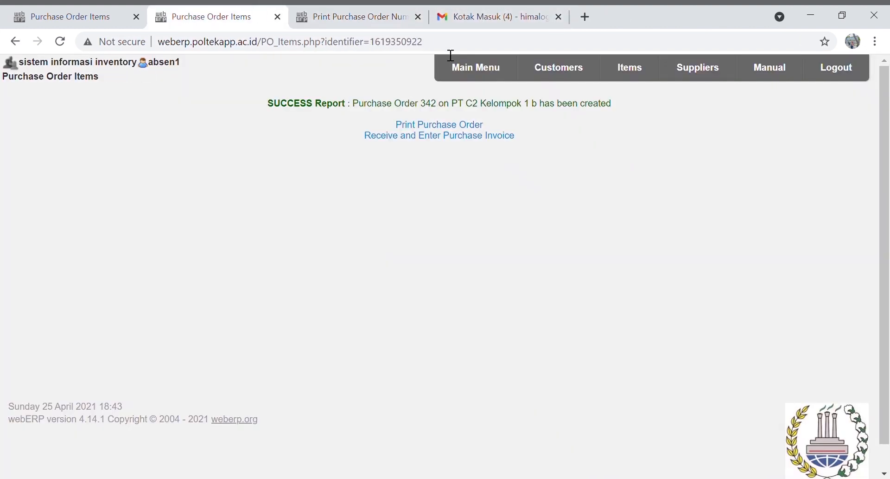
left_click(482, 76)
Find outstanding purchase order 341 and open its goods receiving form
left_click(187, 135)
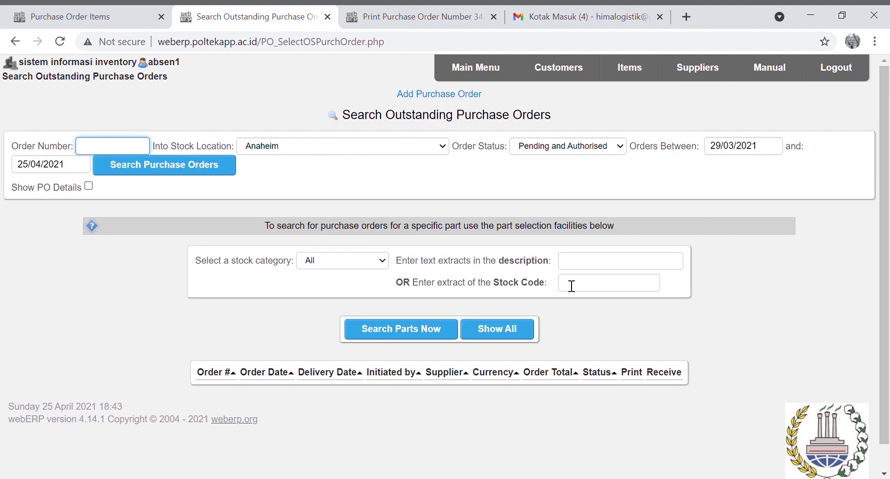
left_click(573, 286)
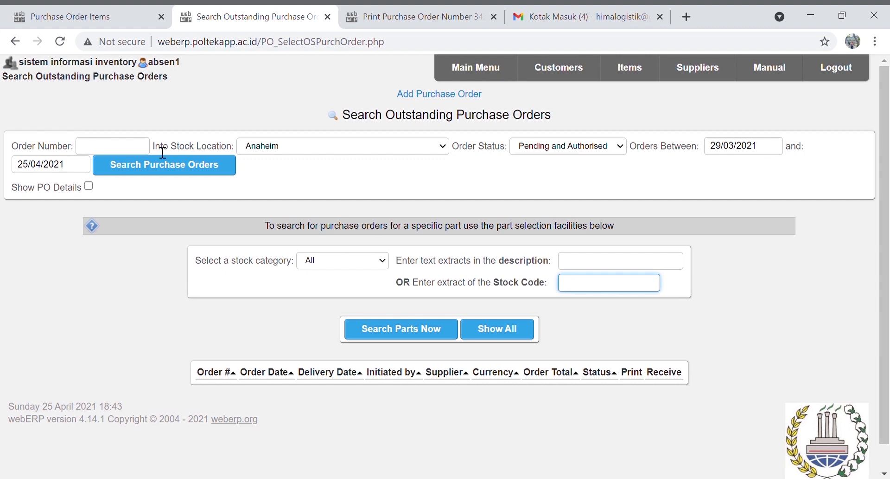
left_click(140, 149)
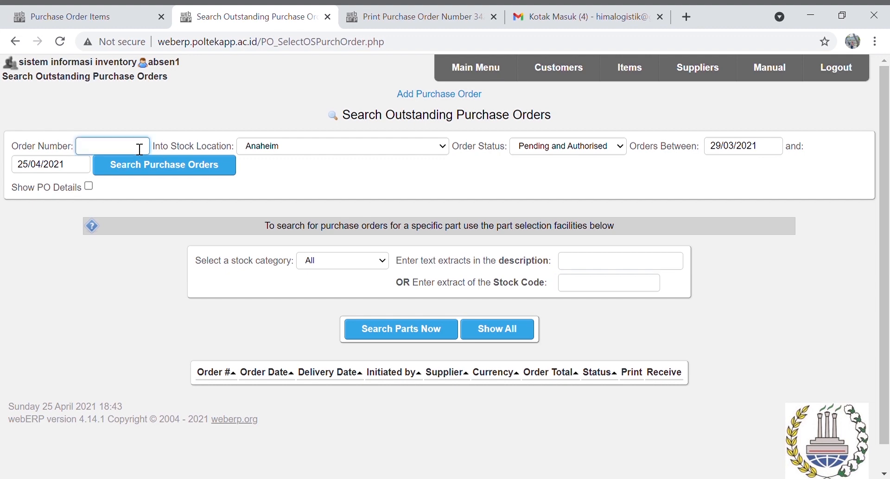
type("341")
left_click(151, 168)
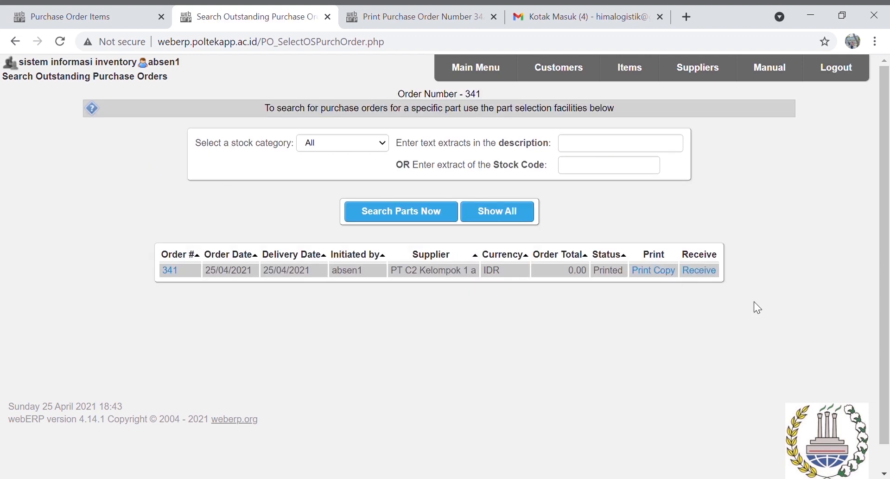
left_click(714, 277)
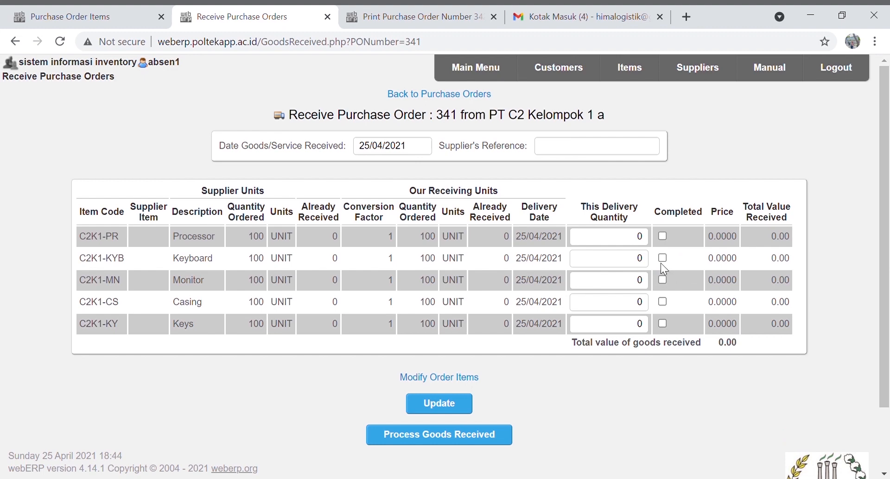
Enter 100 as this delivery's quantity for Processor, Keyboard, Monitor, Casing and Keys
left_click(632, 239)
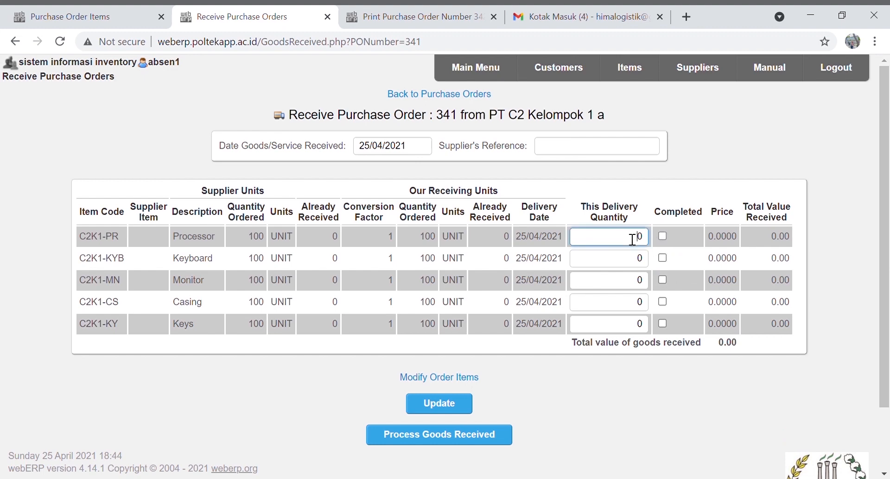
type("100")
left_click(641, 259)
type("10")
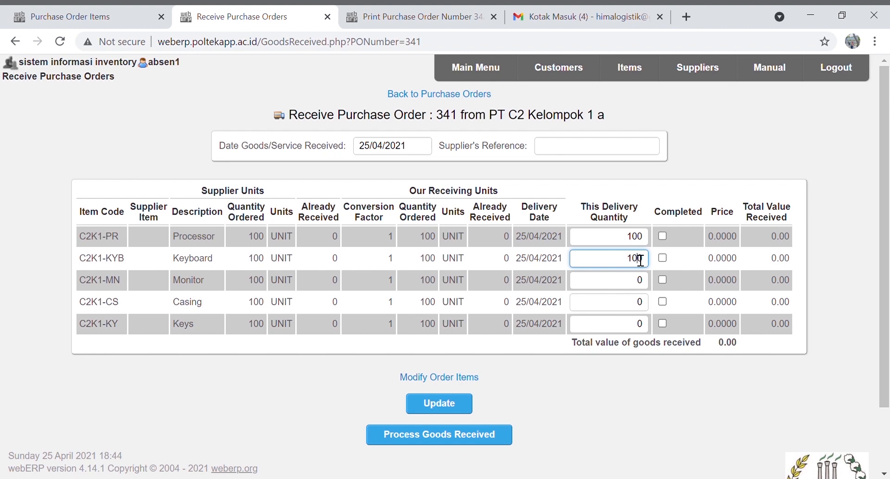
left_click(640, 286)
type("100")
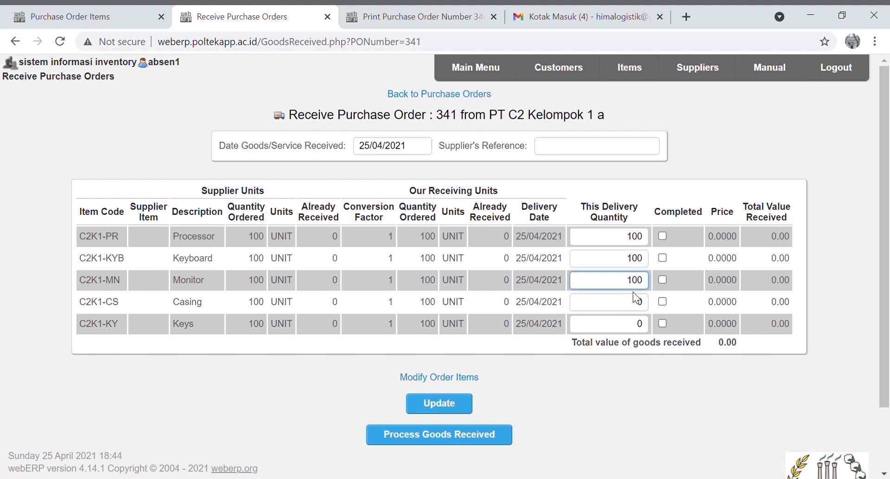
left_click(641, 304)
type("100")
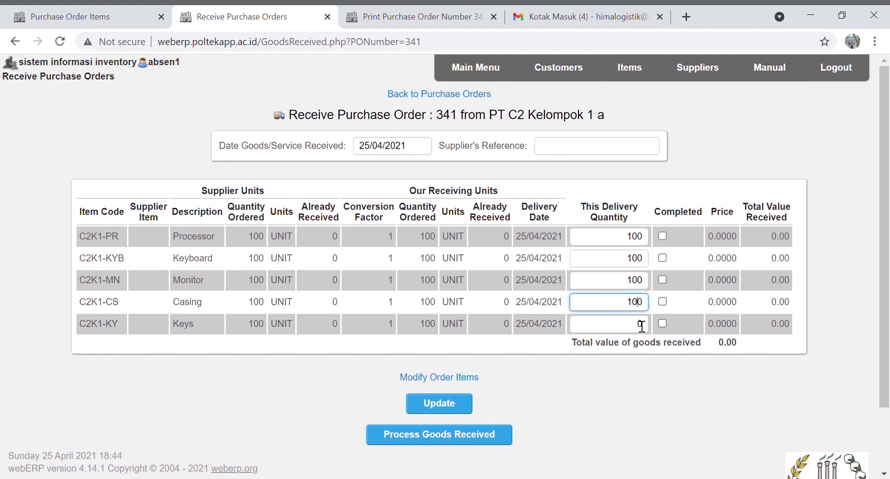
left_click(640, 321)
type("100")
Mark the receipt lines completed and apply the quantities with Update
left_click(662, 236)
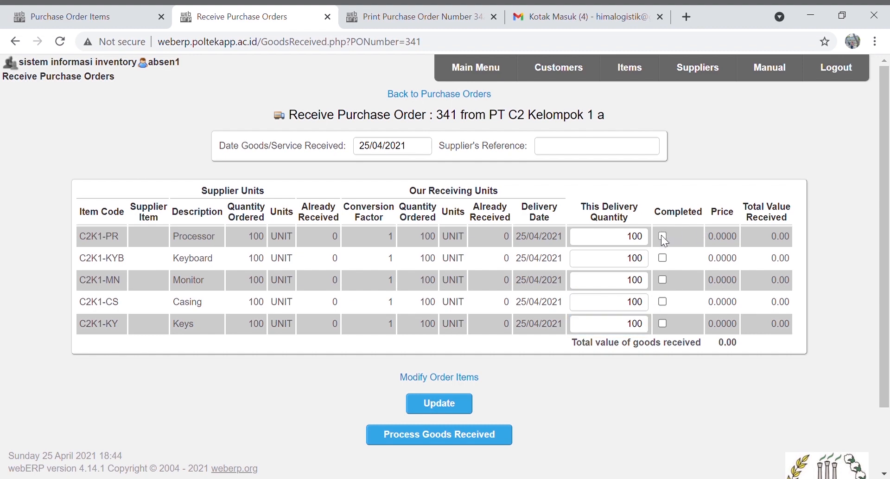
left_click(663, 258)
left_click(663, 300)
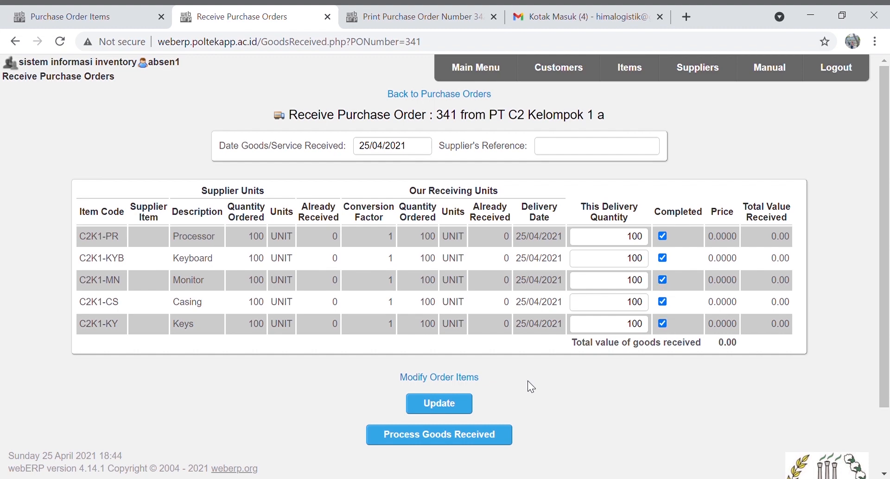
left_click(467, 406)
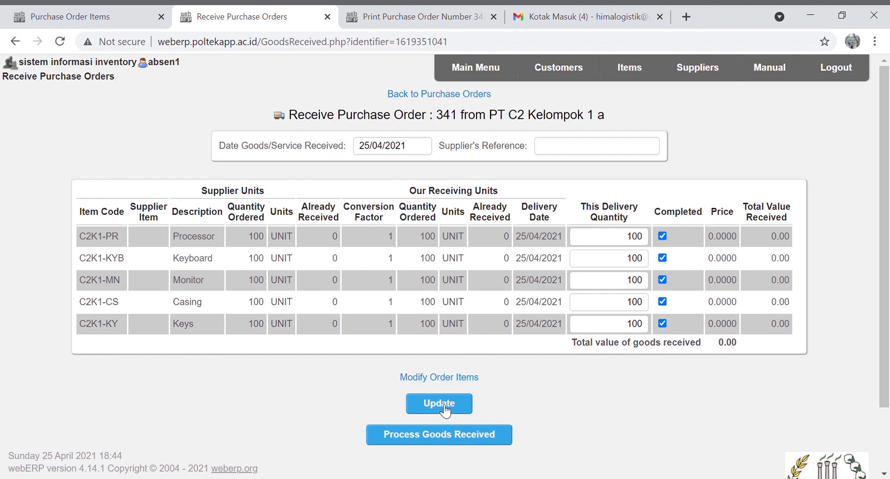
left_click(444, 406)
Process the receipt as GRN 287, then open its Goods Received Note PDF and close it
left_click(450, 438)
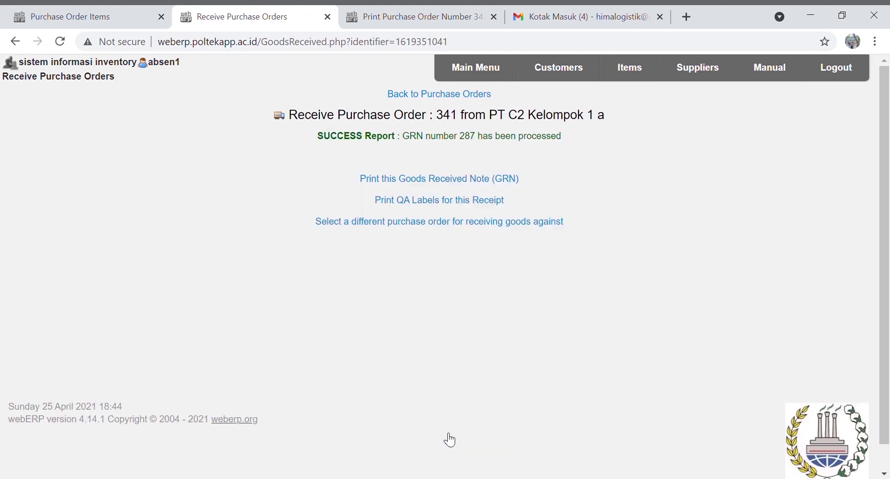
left_click(482, 180)
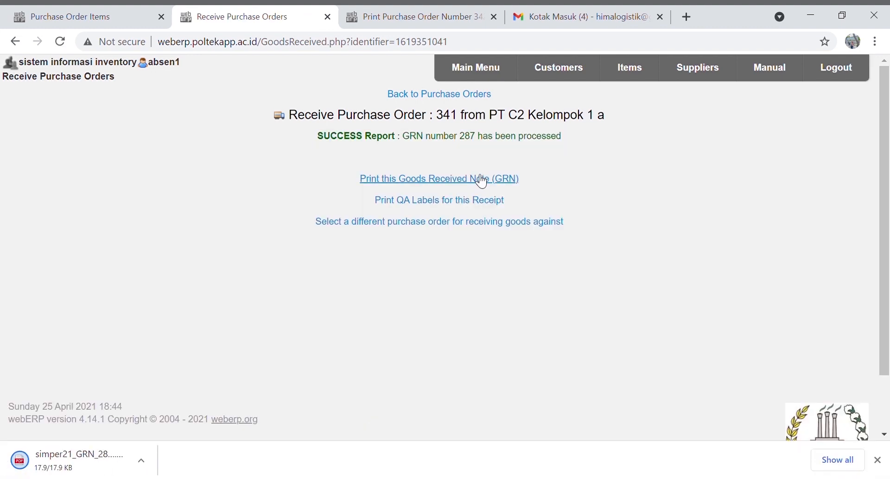
left_click(121, 468)
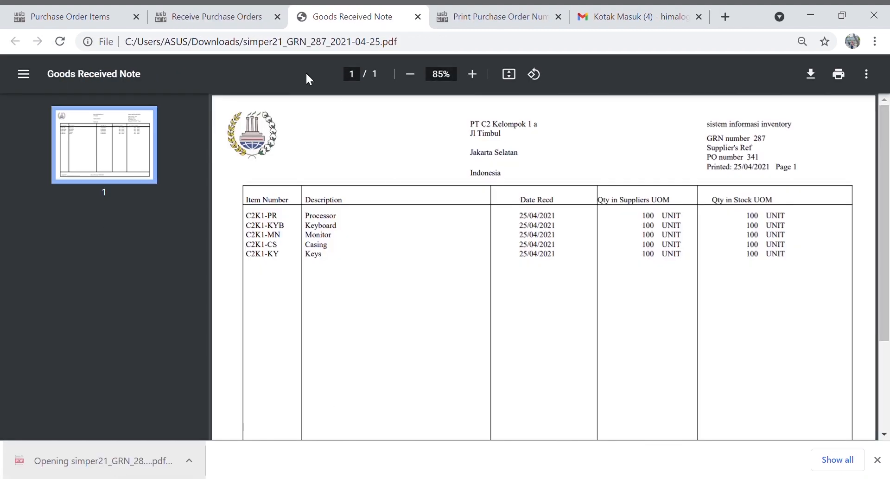
left_click(419, 17)
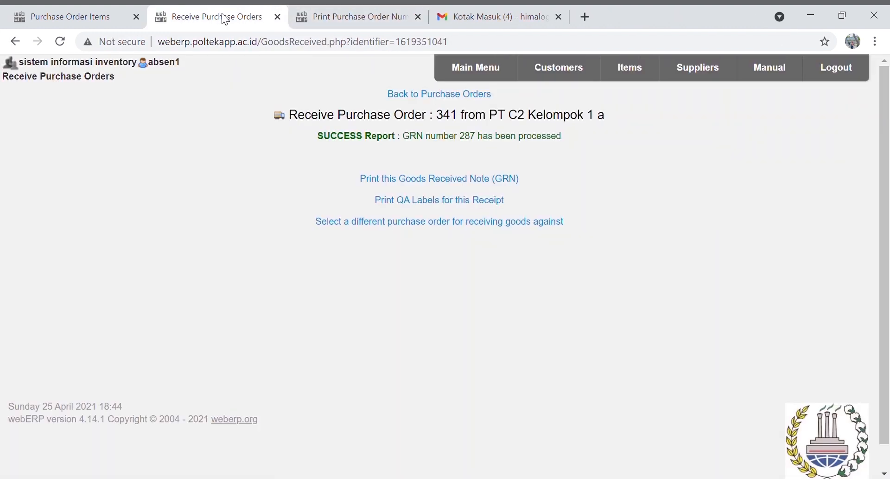
Find outstanding purchase order 342 and start receiving its goods
left_click(514, 69)
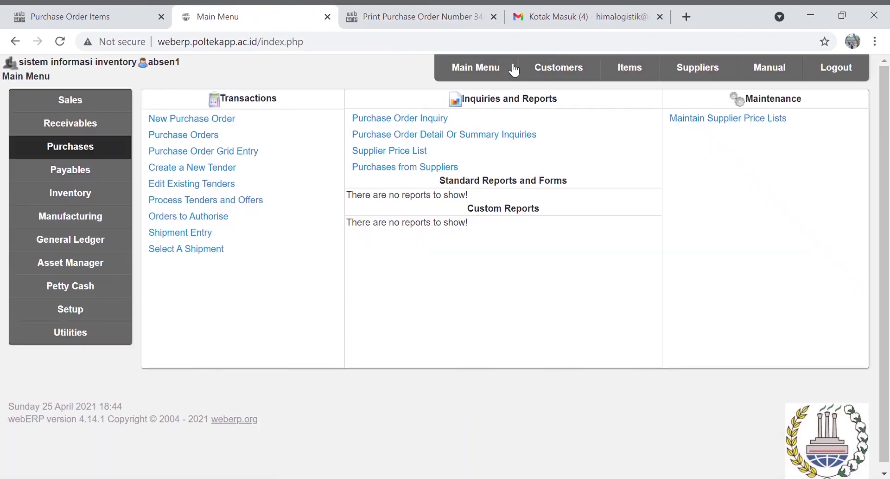
left_click(218, 141)
type("3")
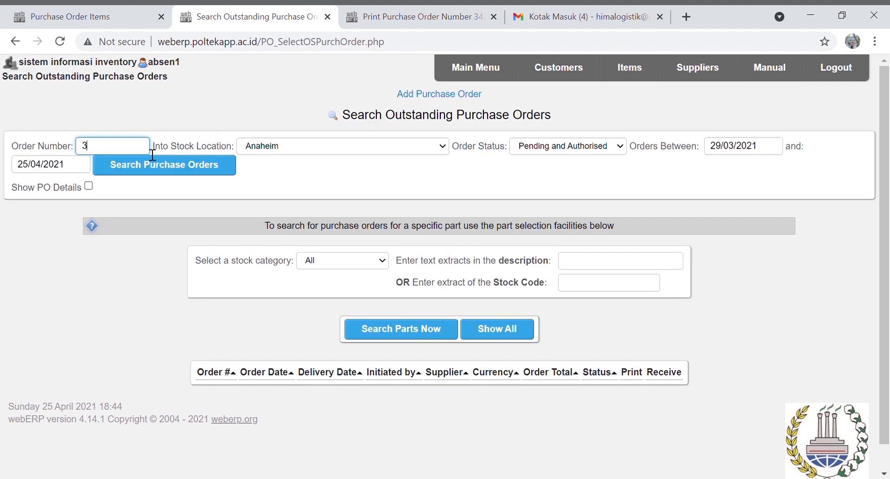
type("42")
left_click(159, 171)
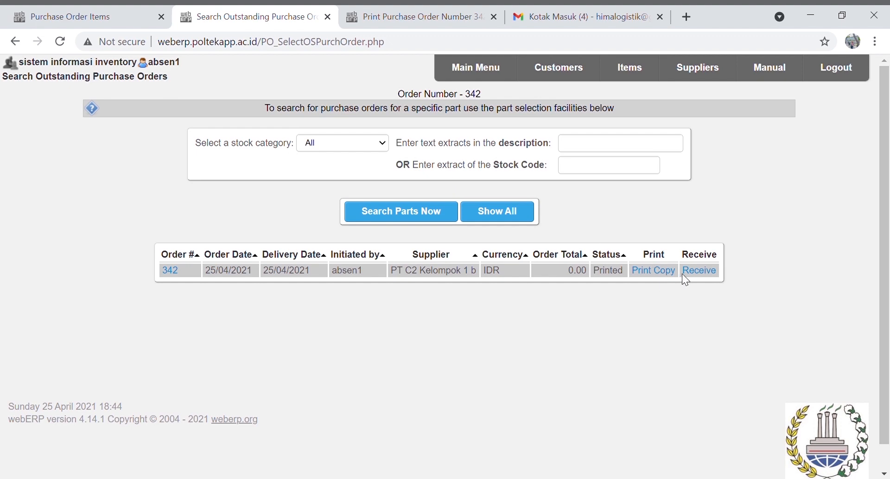
left_click(697, 273)
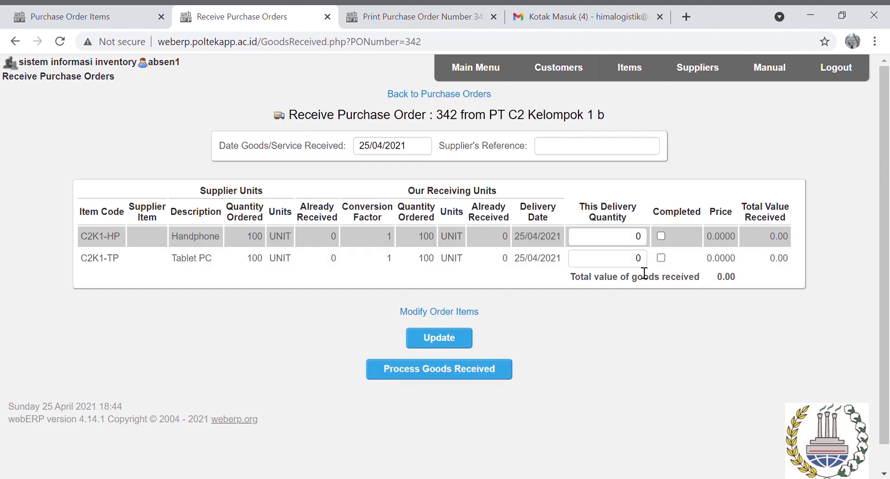
Receive 100 Handphone and 100 Tablet PC, mark both lines completed, and process the receipt
left_click(636, 244)
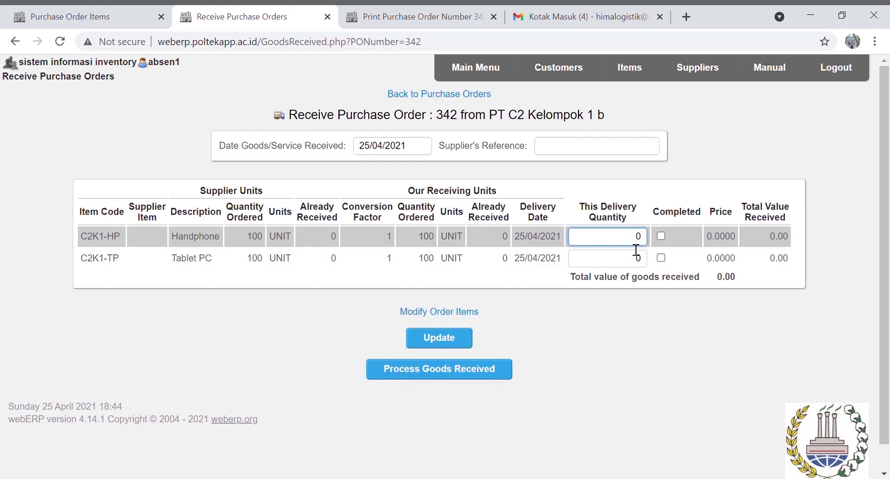
type("100")
left_click(639, 261)
type("10")
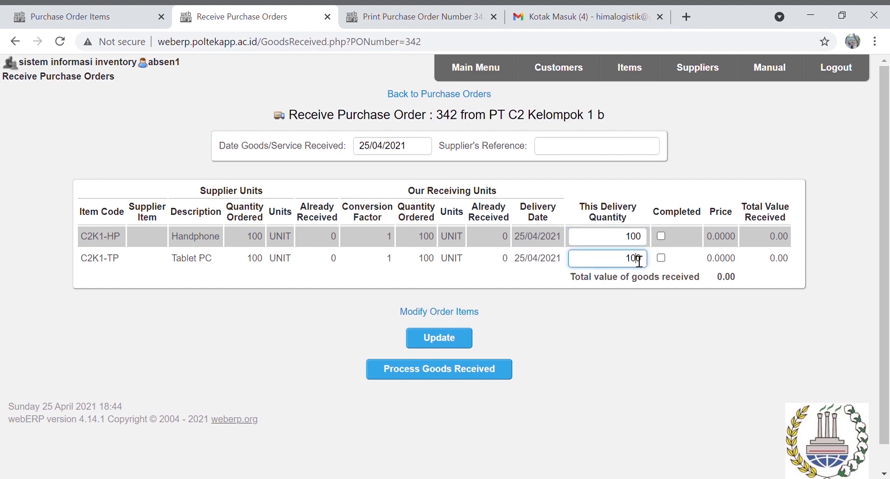
left_click(661, 236)
left_click(662, 258)
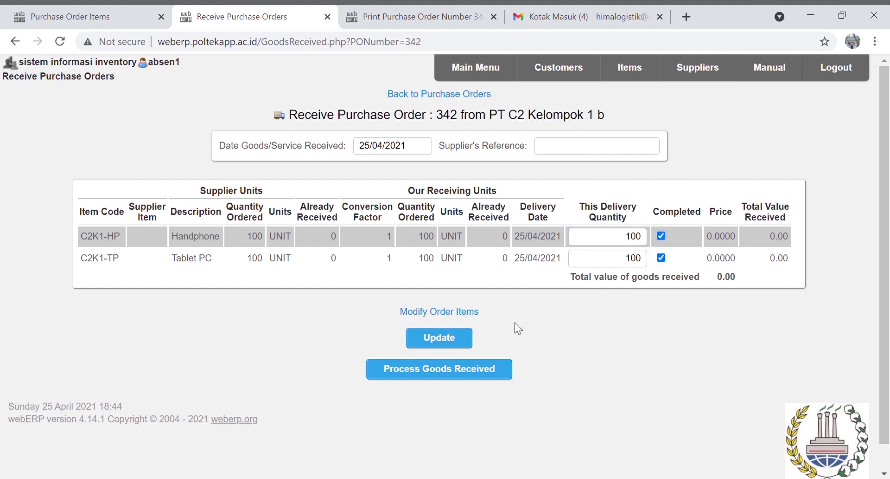
left_click(462, 343)
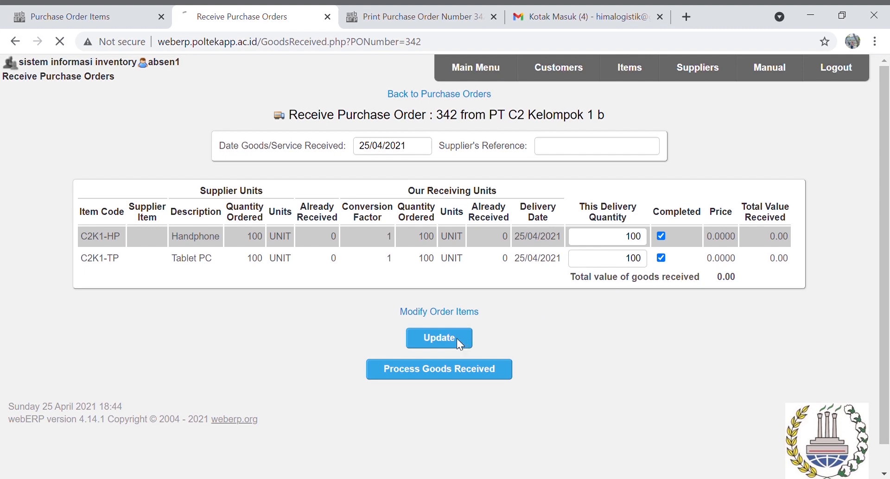
left_click(469, 371)
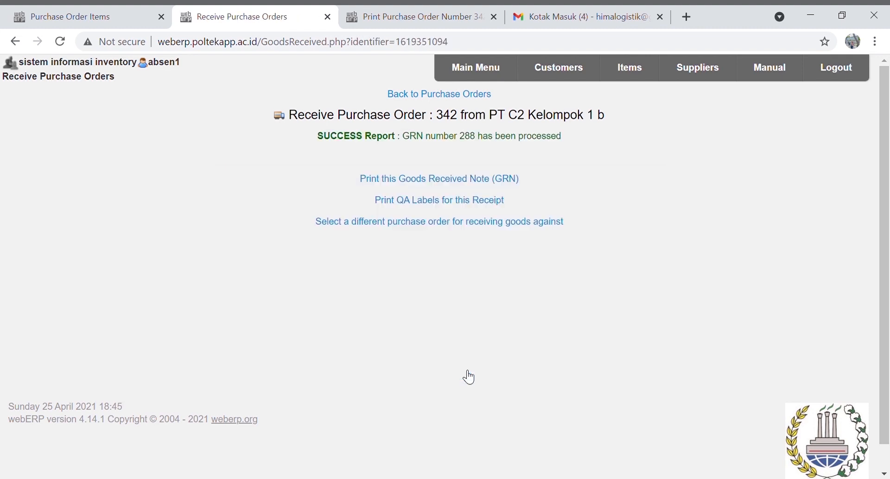
Print the goods received note for GRN 288 and open the downloaded PDF
left_click(491, 180)
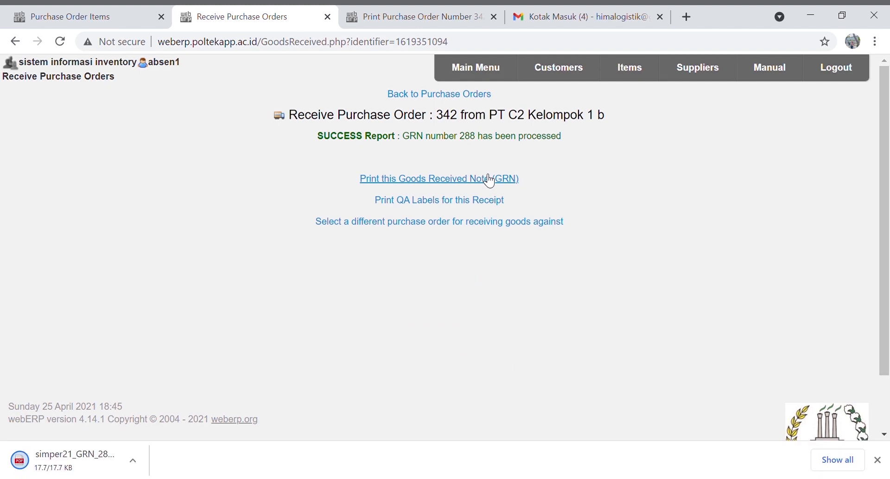
left_click(90, 466)
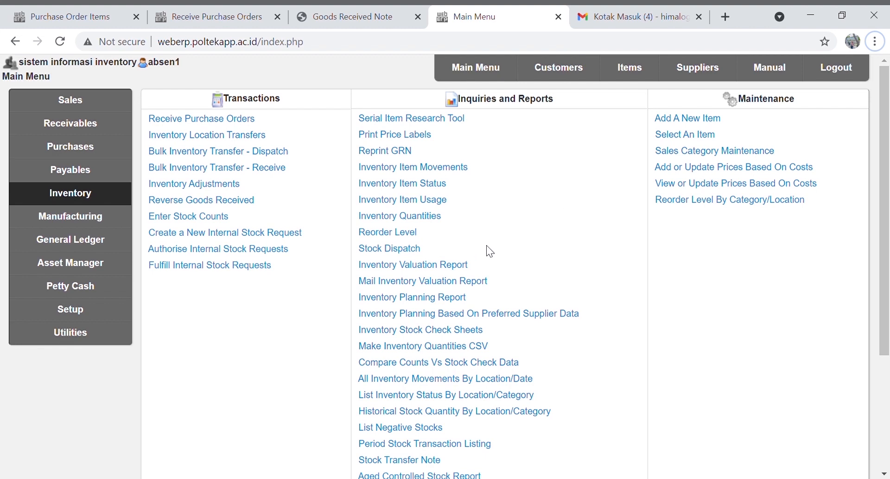
Start an inventory adjustment for item C2K1-HP Handphone
left_click(477, 71)
left_click(91, 192)
left_click(224, 186)
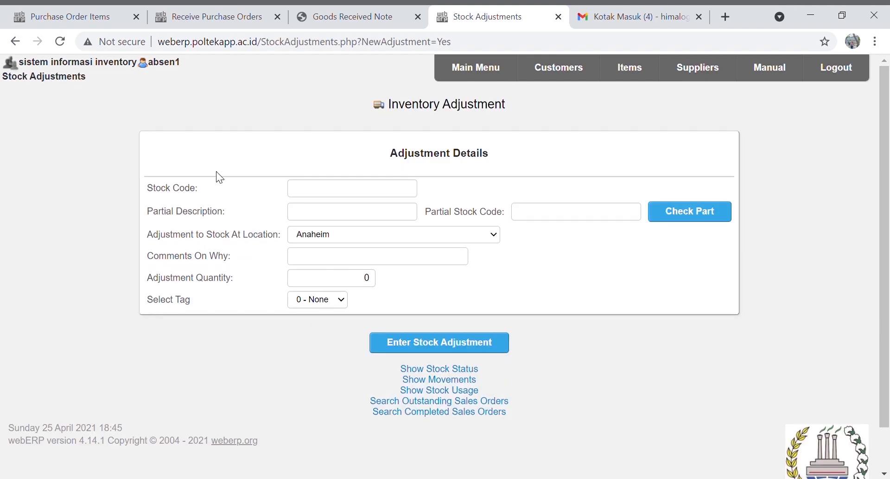
left_click(533, 220)
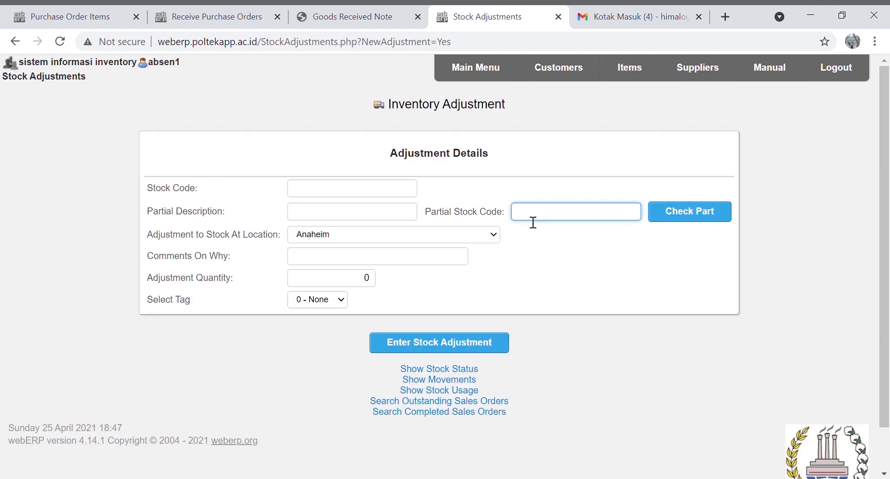
type("C2K1-HP")
left_click(694, 218)
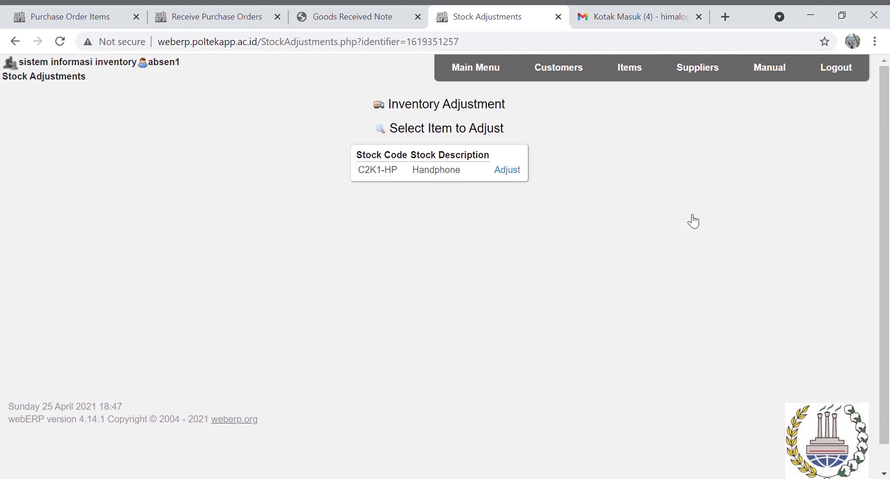
left_click(509, 170)
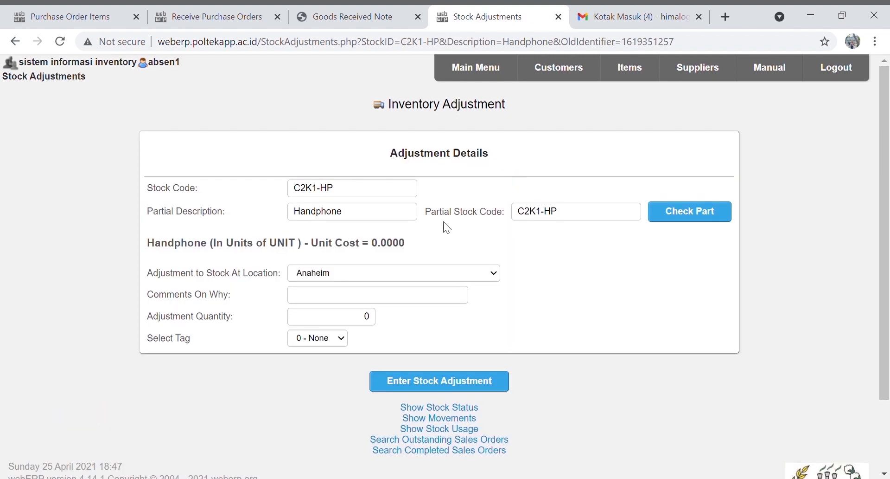
Add 100 Handphones at WAREHOUSE A-C2 KELOMPOK 1 with comment 'penambahan stock lama'
left_click(343, 276)
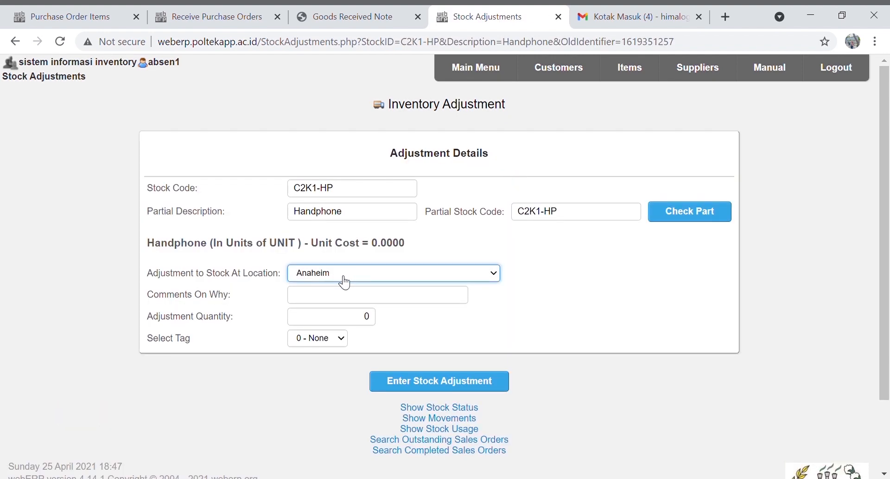
left_click(361, 211)
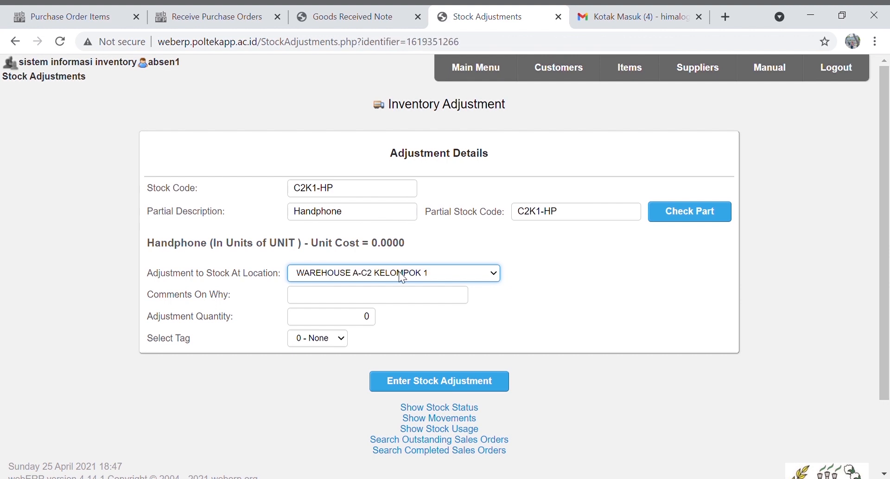
left_click(384, 302)
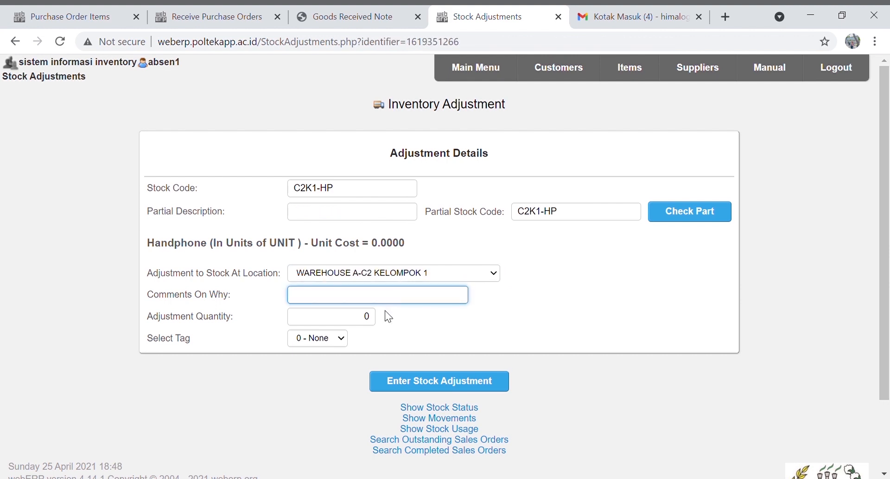
left_click(388, 316)
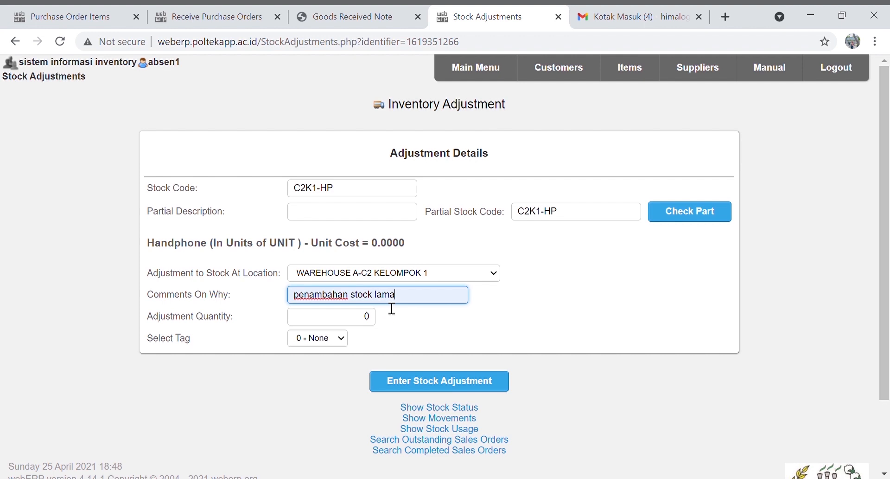
double_click(365, 320)
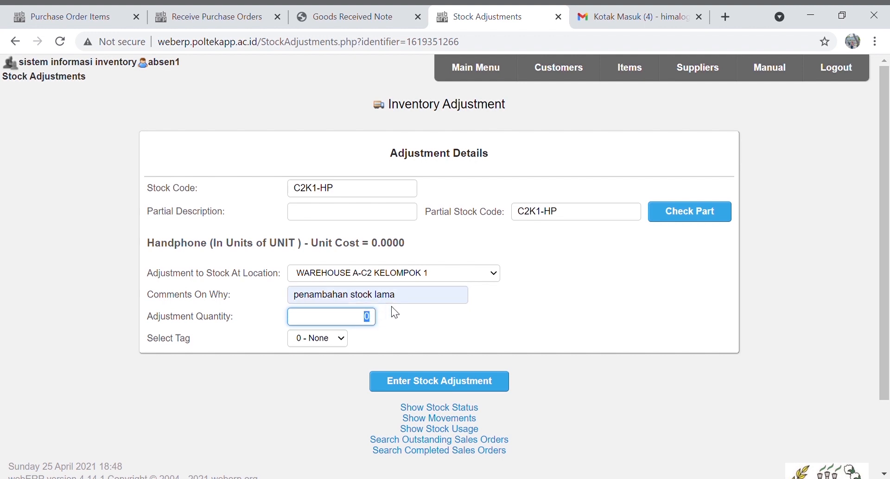
type("100")
left_click(476, 382)
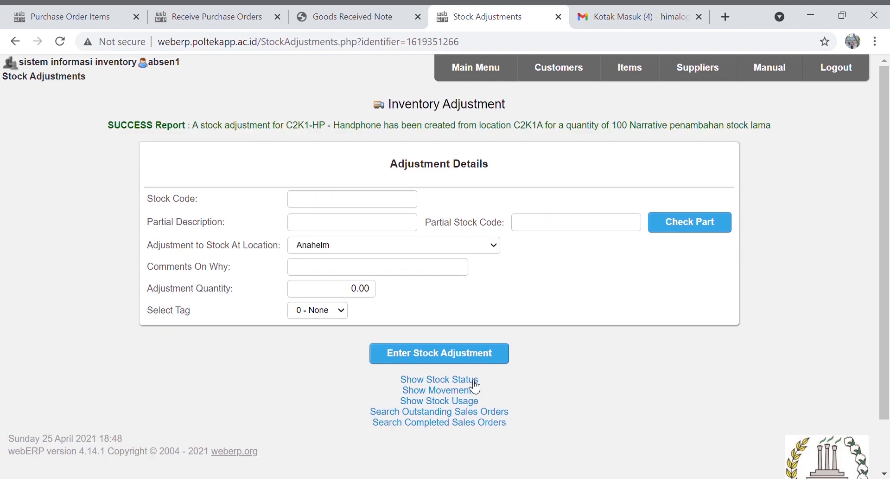
Add 100 units of Tablet PC C2K1-TP through a second stock adjustment
left_click(545, 227)
type("C2K1")
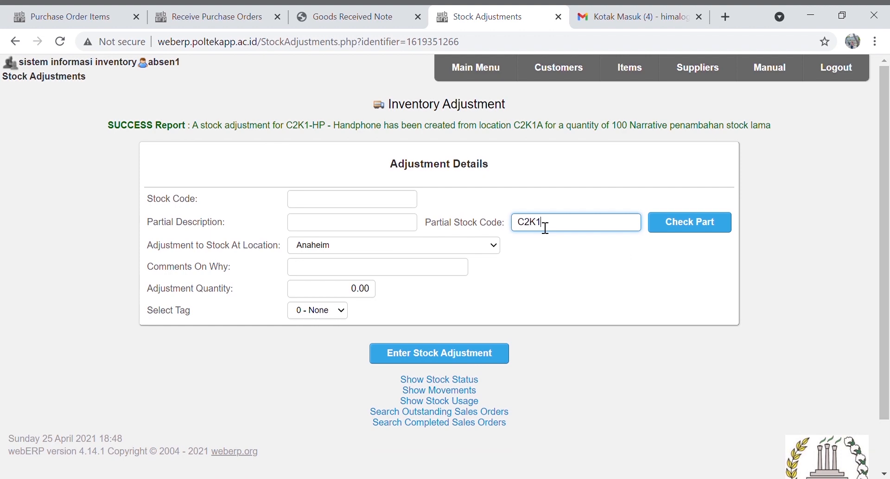
type("-TP")
key("Return")
left_click(504, 171)
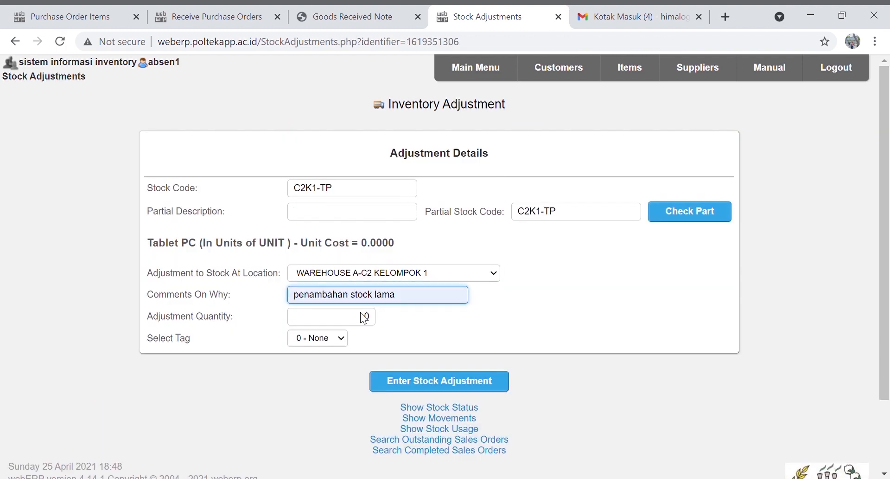
left_click(369, 318)
left_click(439, 379)
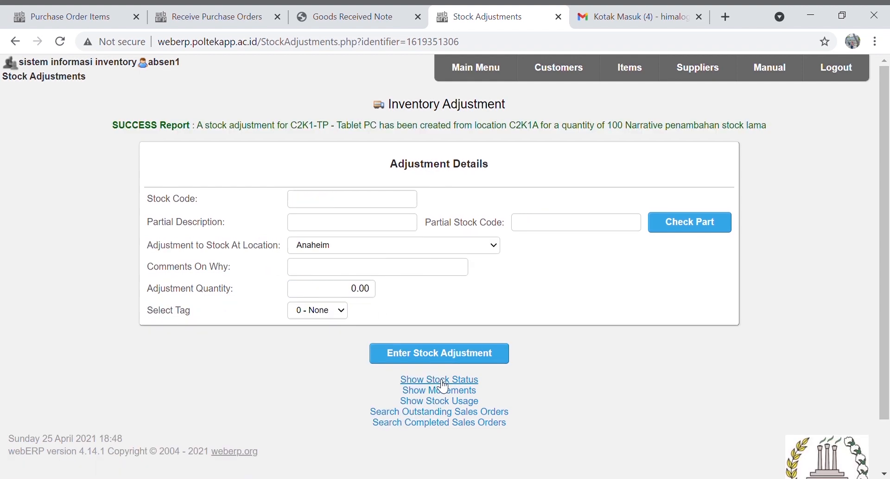
left_click(476, 75)
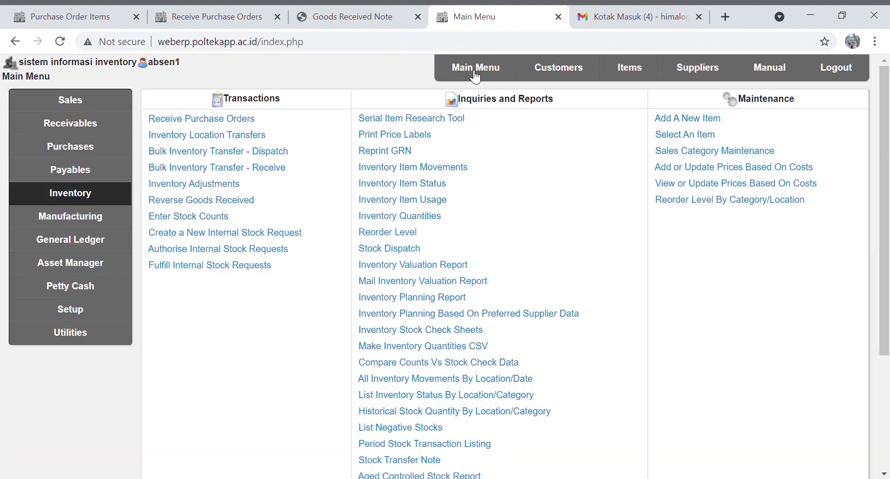
Add work centre C2K11, described LINE 1, at WAREHOUSE A-C2 KELOMPOK 1
left_click(118, 217)
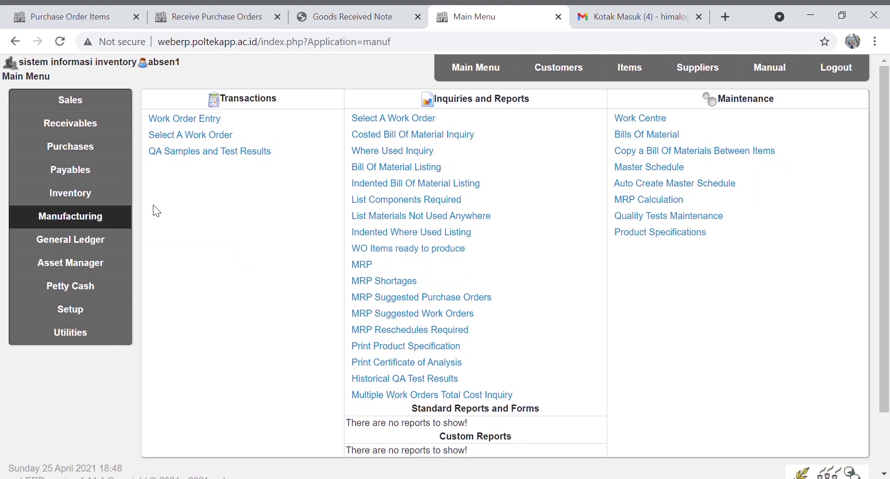
left_click(640, 120)
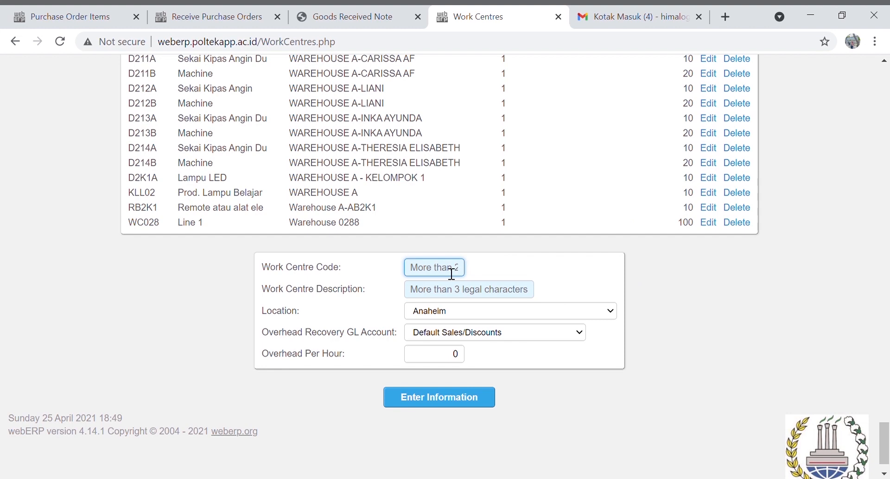
type("C2K1")
scroll(446, 242, "down", 1)
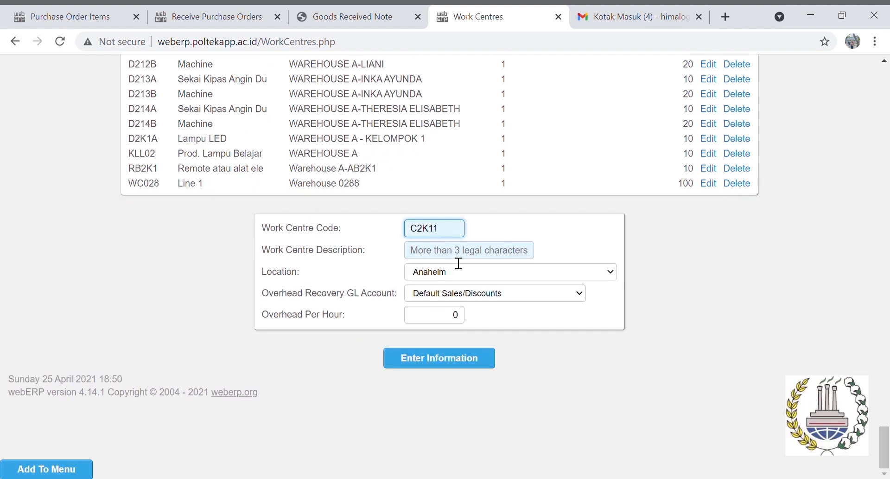
left_click(458, 258)
type("LINE 1")
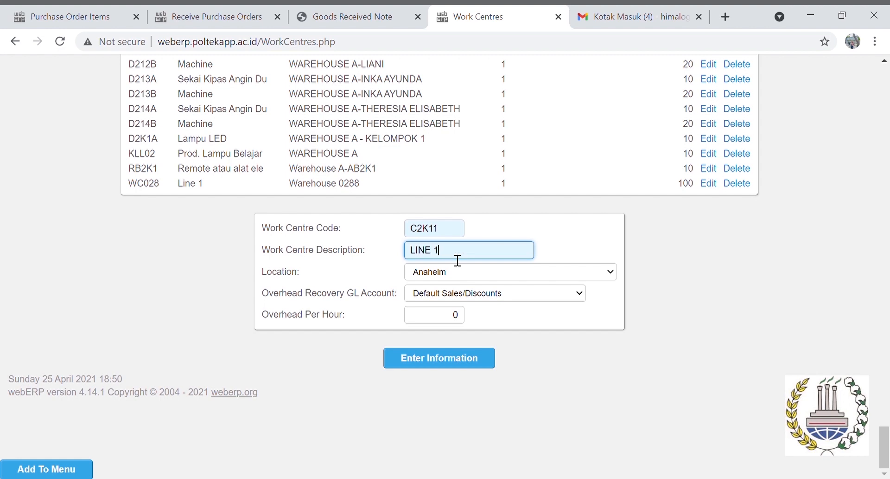
key("Tab")
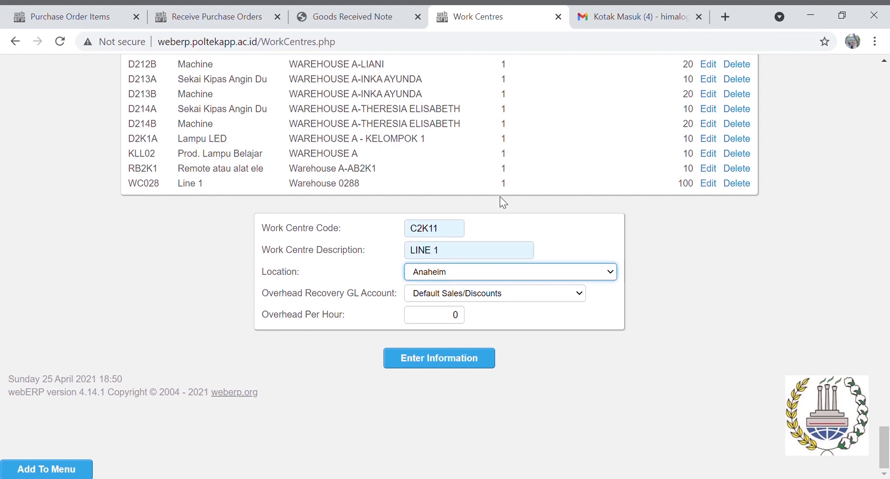
key("Down")
left_click(437, 317)
type("1")
left_click(447, 360)
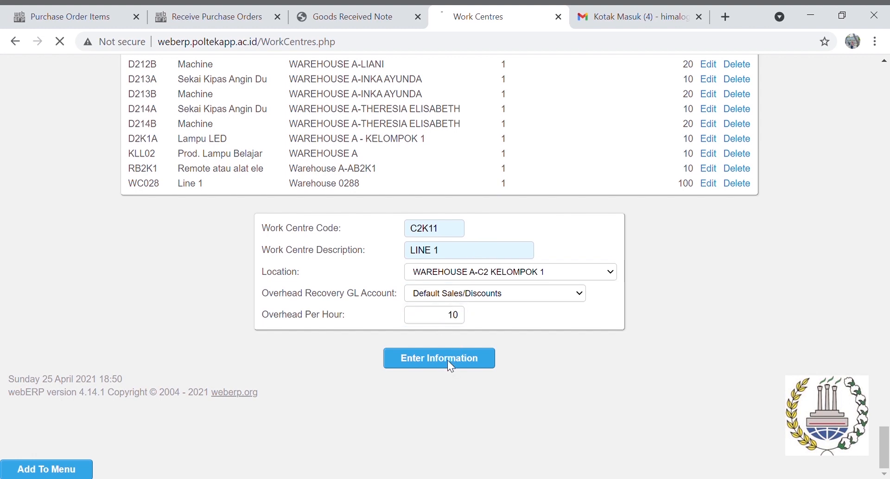
Add work centre C2K12, LINE 2, at WAREHOUSE A-C2 KELOMPOK 1 with overhead 10 per hour
scroll(573, 269, "up", 3)
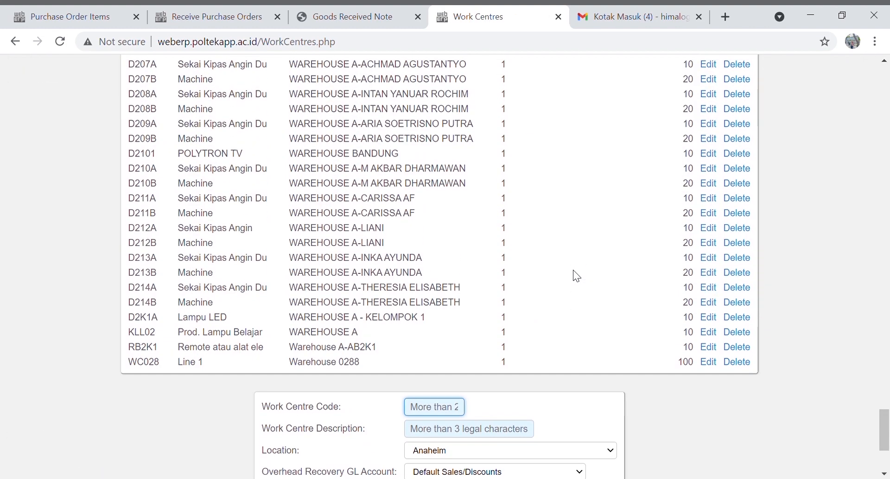
scroll(577, 276, "down", 3)
type("C2")
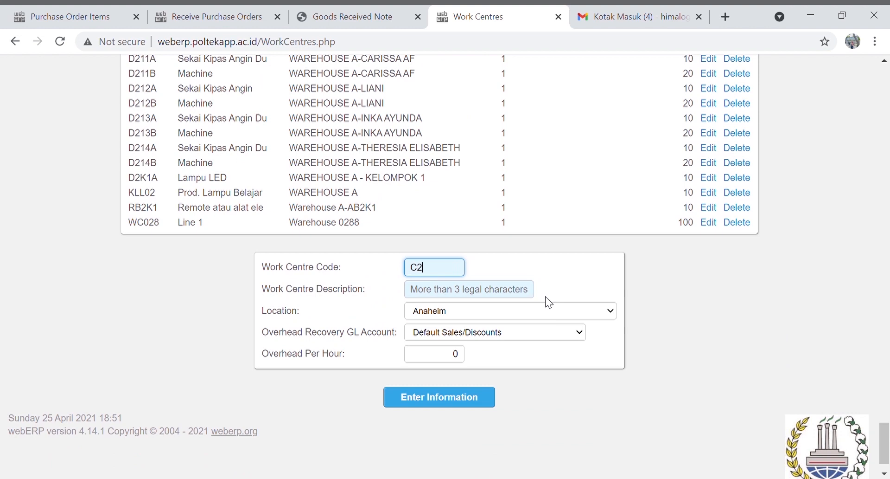
type("K12")
left_click(525, 290)
type("LINE 2")
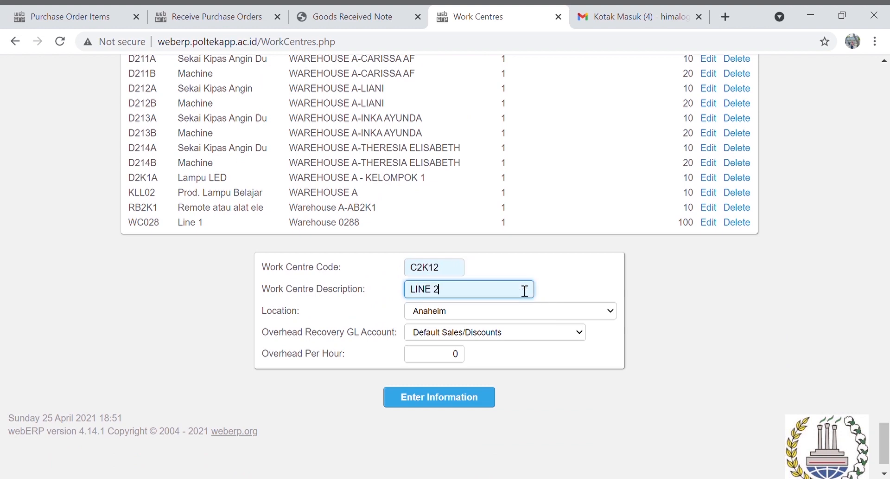
key("Tab")
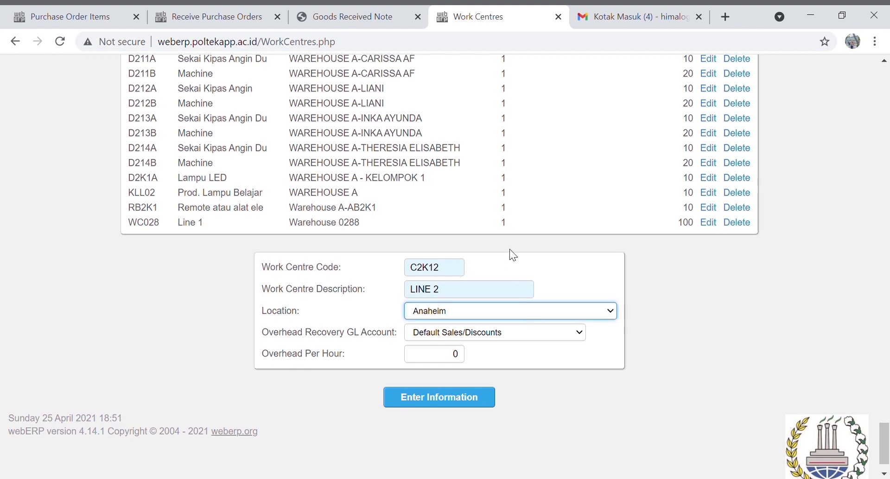
left_click(516, 238)
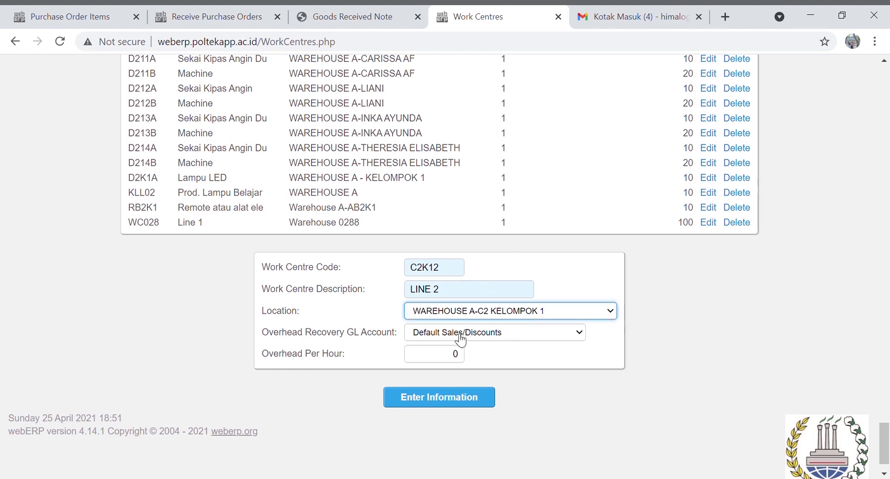
left_click(443, 354)
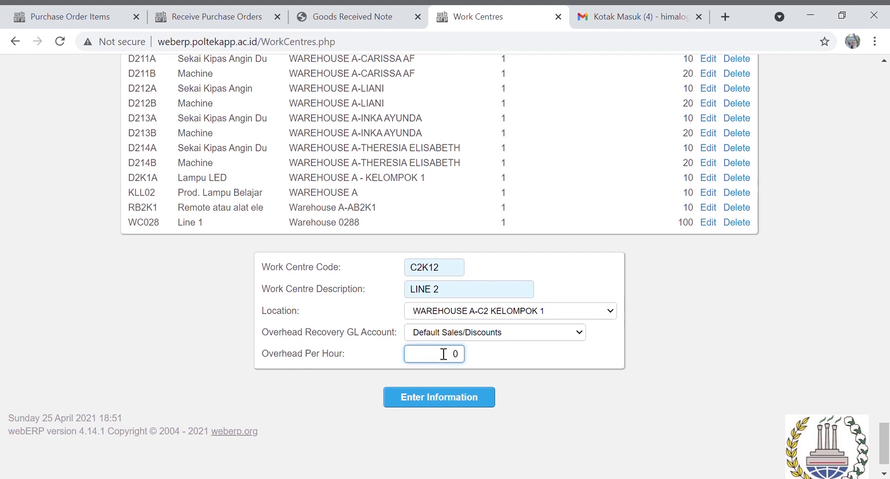
type("1")
left_click(443, 399)
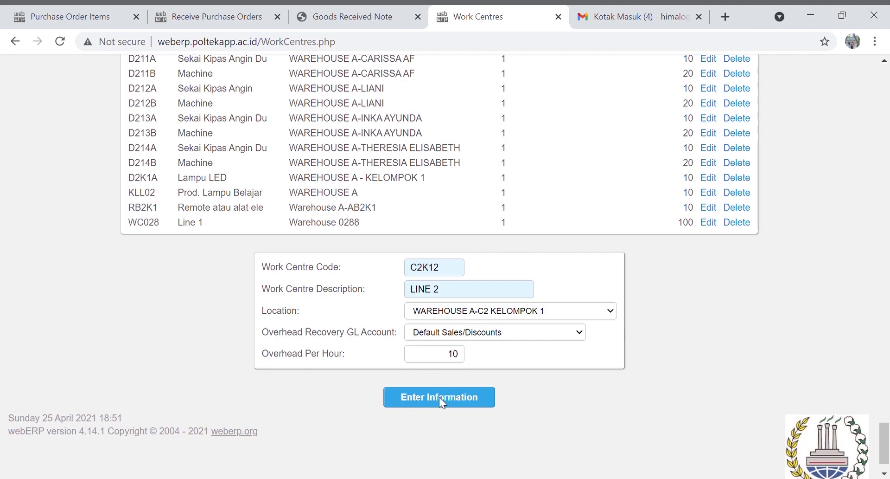
scroll(555, 383, "up", 20)
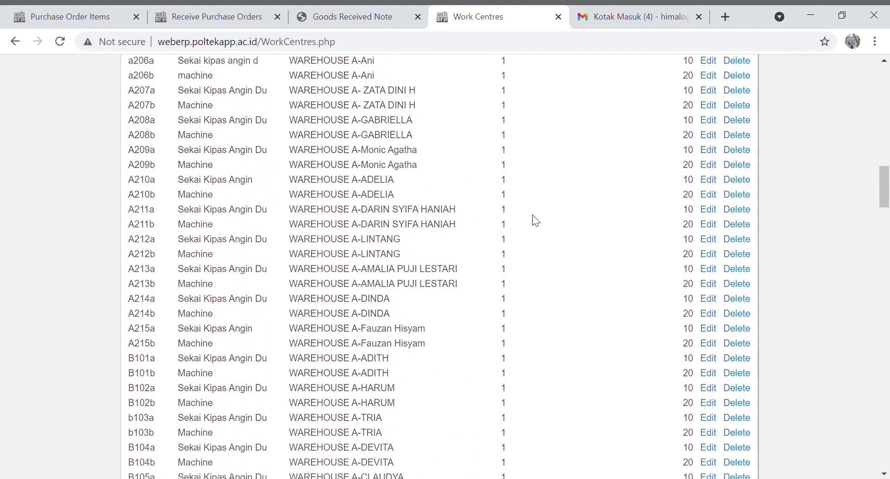
scroll(536, 220, "up", 15)
left_click(511, 77)
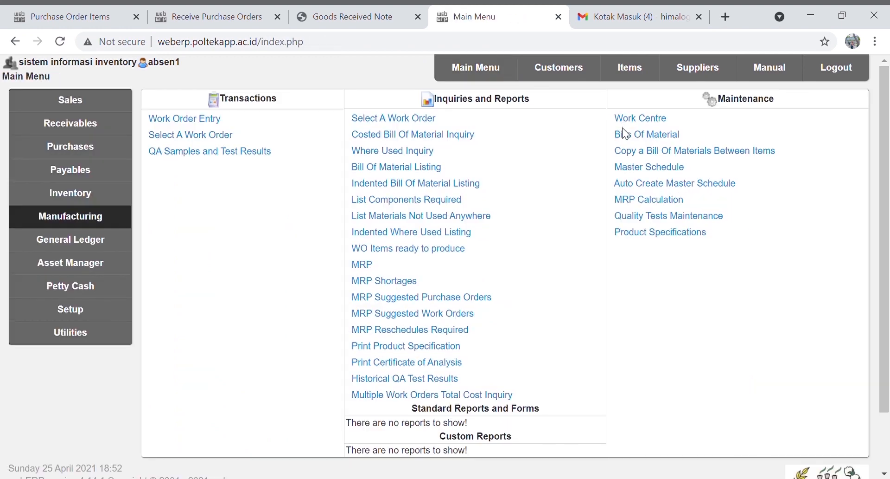
Search bills of material for C2K1 and open the Laptop C2K1-LP BOM
left_click(632, 135)
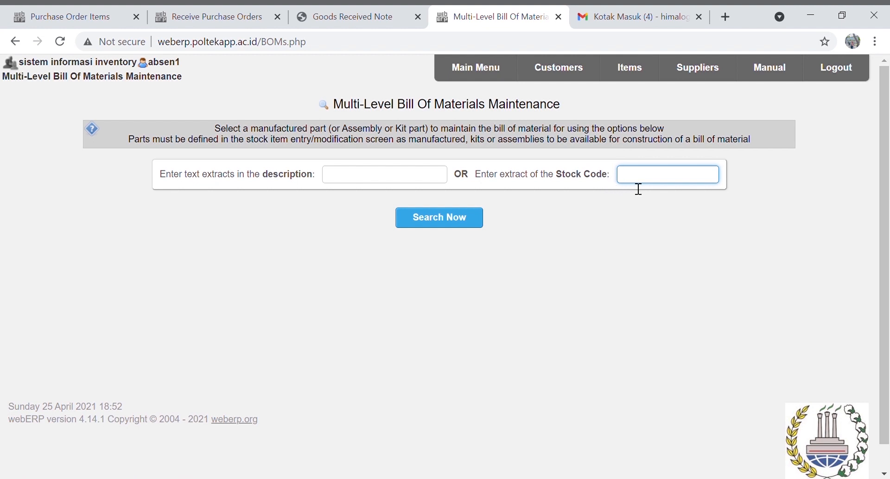
type("C2K1-LP")
key("Return")
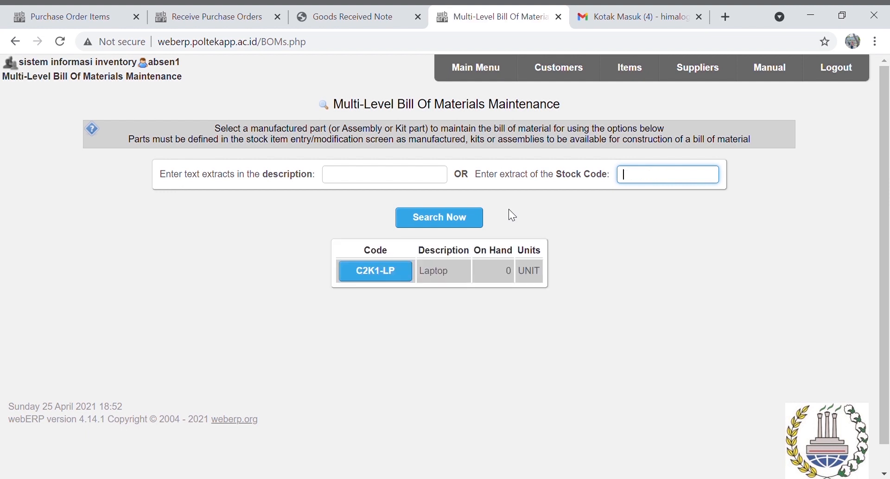
left_click(407, 273)
Add the Processor component at WAREHOUSE A-C2 KELOMPOK 1 to the Laptop BOM
scroll(485, 276, "down", 2)
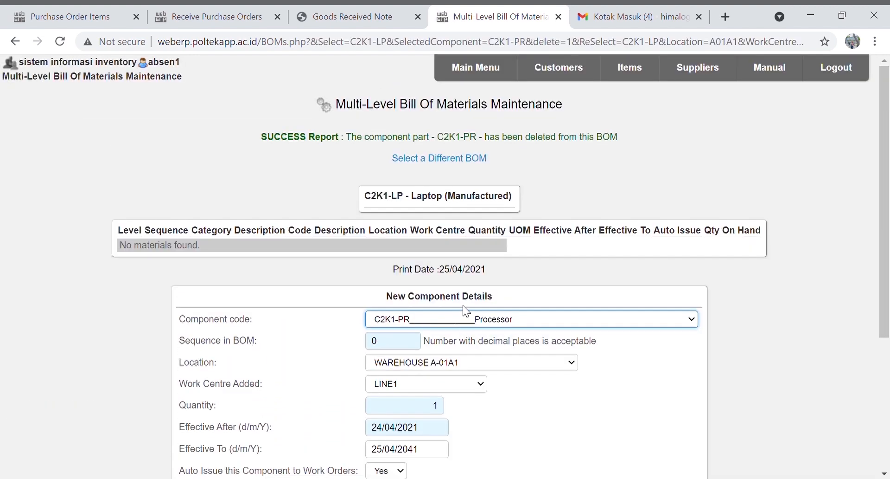
type("1")
key("Tab")
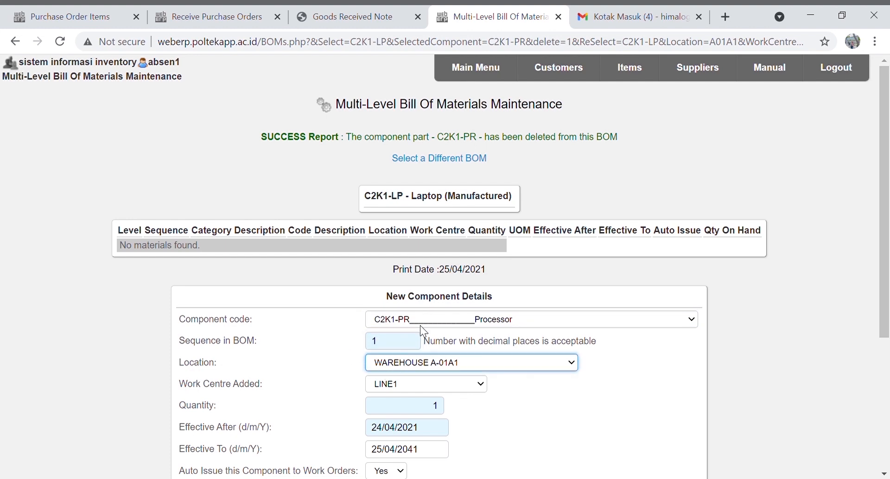
key("Down")
scroll(466, 320, "down", 2)
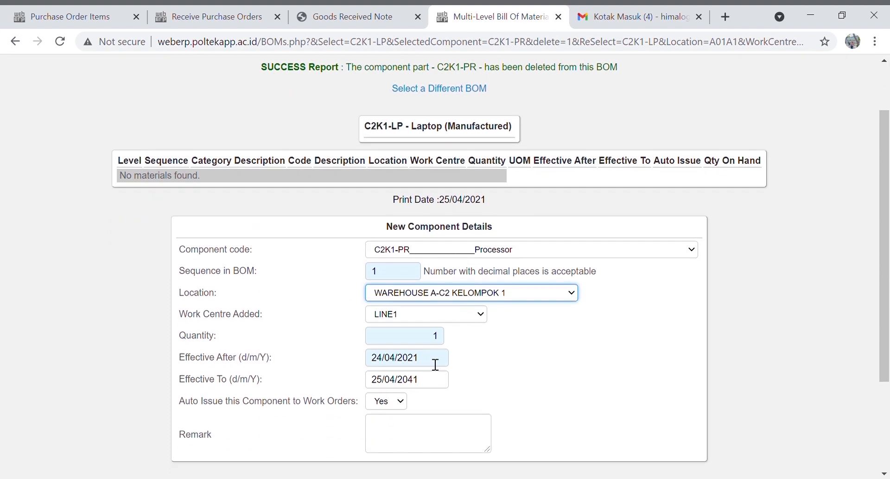
scroll(413, 449, "down", 1)
scroll(414, 449, "down", 3)
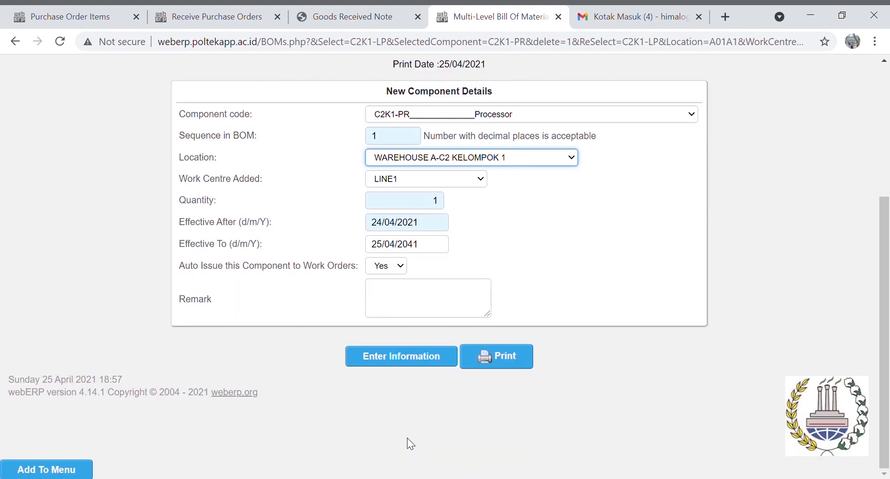
left_click(422, 359)
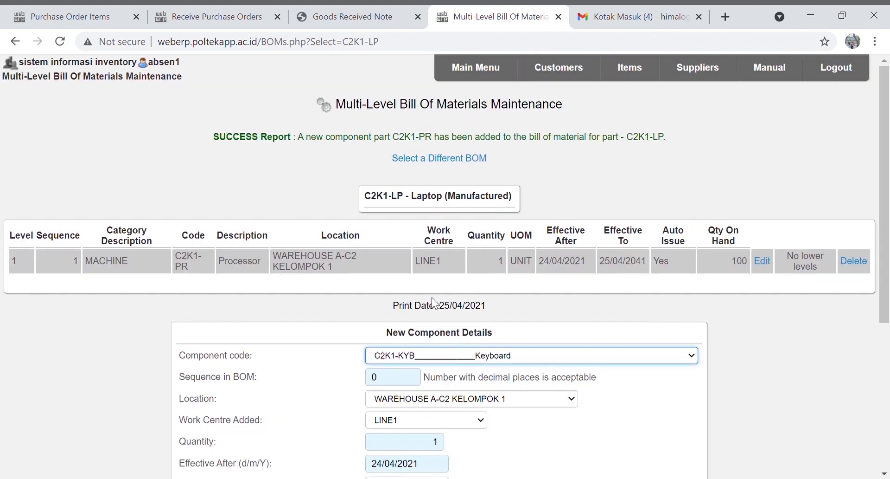
Add the Keyboard component to the Laptop BOM
left_click_drag(403, 377, 373, 379)
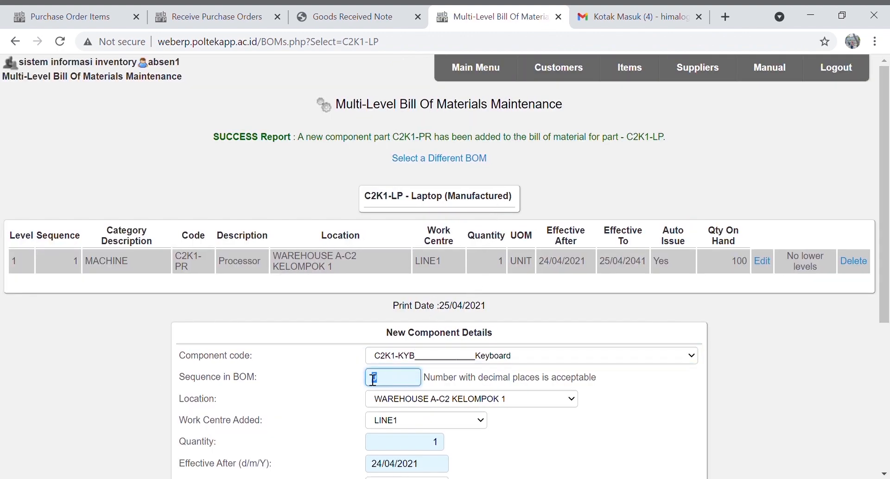
type("1")
scroll(450, 354, "down", 1)
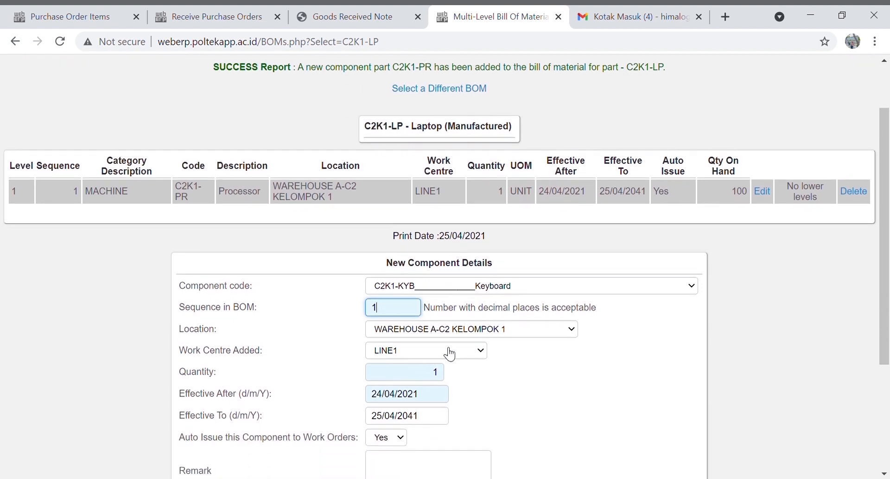
scroll(464, 345, "down", 1)
scroll(459, 387, "down", 2)
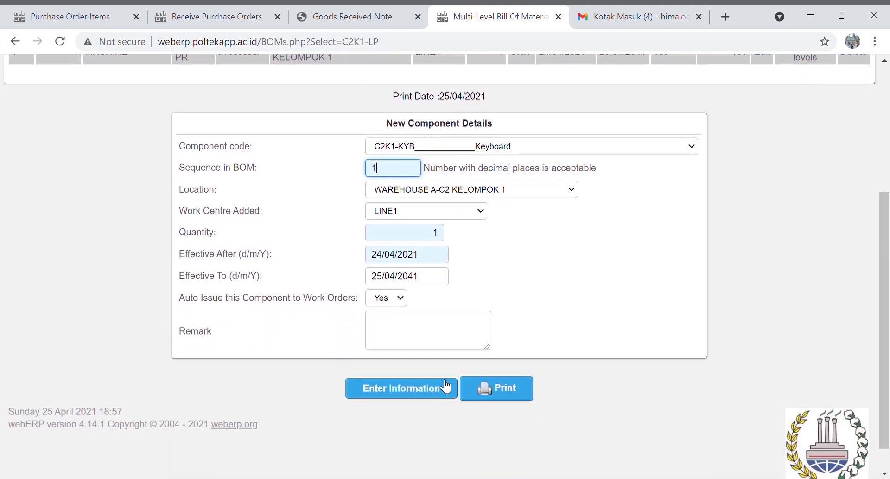
left_click(446, 386)
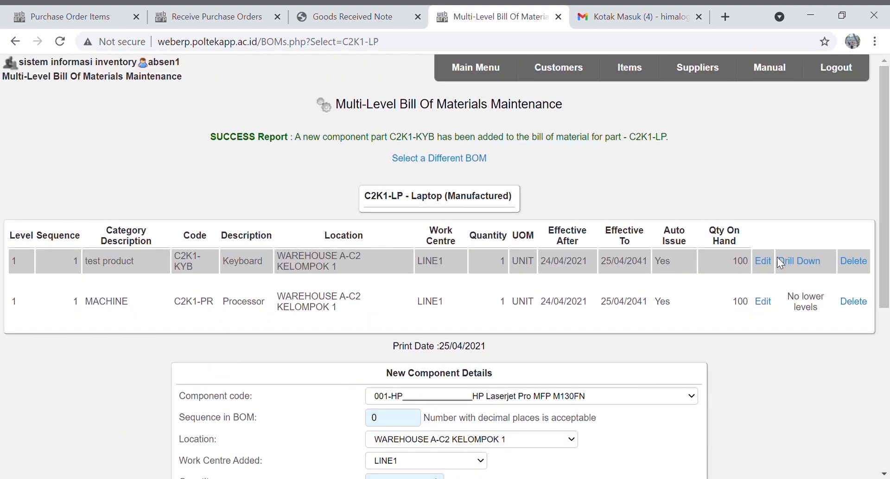
In the Keyboard's BOM, add Casing C2K1-CS on work centre LINE 2 at WAREHOUSE A-C2 KELOMPOK 1
left_click(779, 259)
left_click(488, 341)
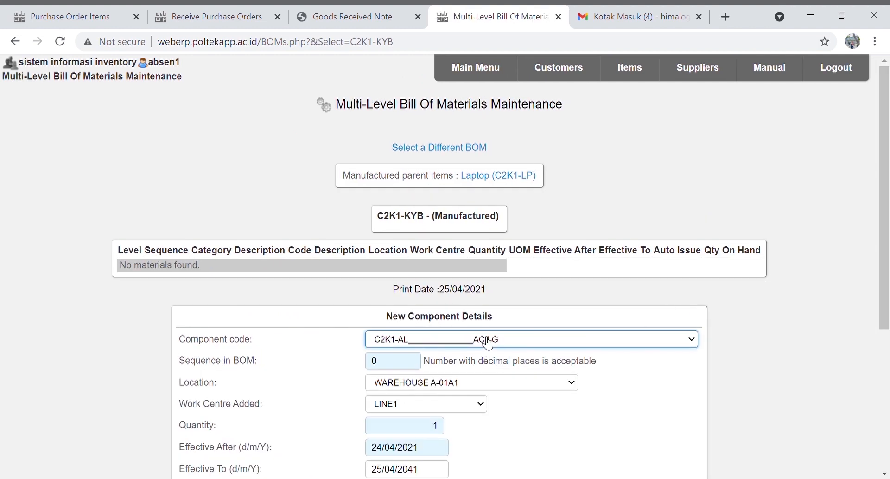
key("c")
key("c")
key("c")
key("c")
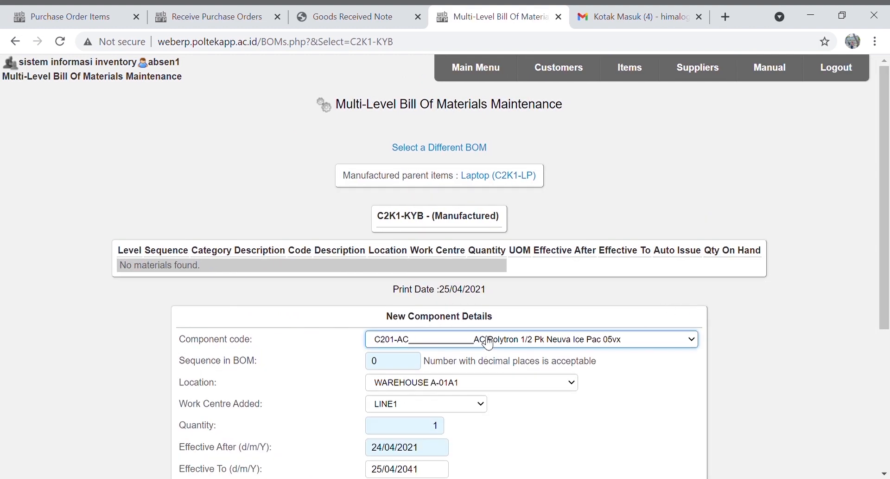
key("c")
key("c")
key("c")
key("c")
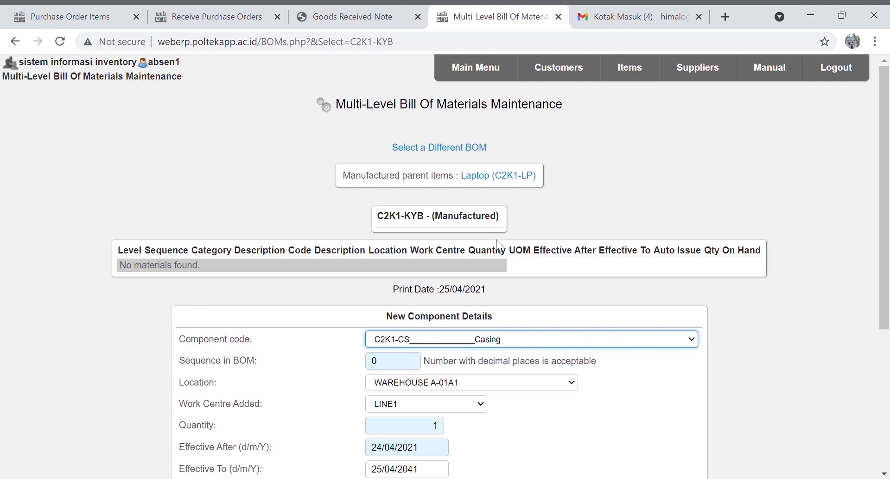
key("c")
key("Tab")
type("2")
scroll(350, 362, "down", 1)
left_click(416, 335)
left_click(429, 302)
left_click(436, 309)
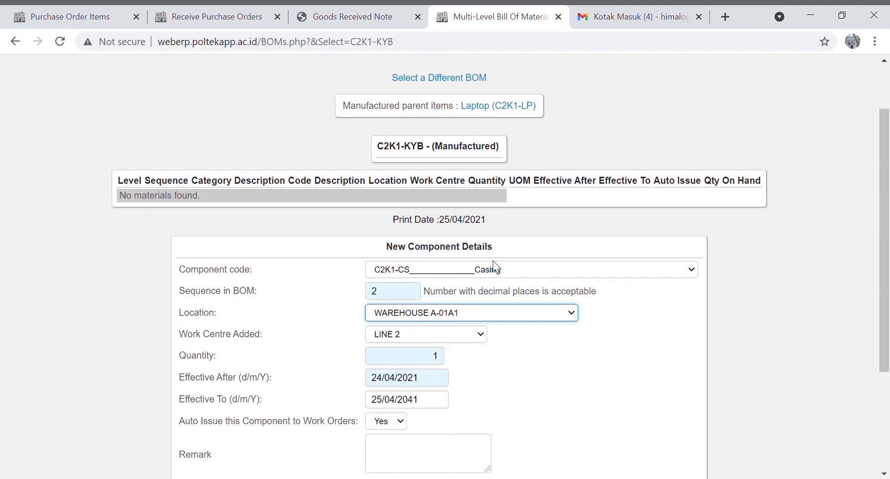
key("Down")
scroll(490, 221, "down", 1)
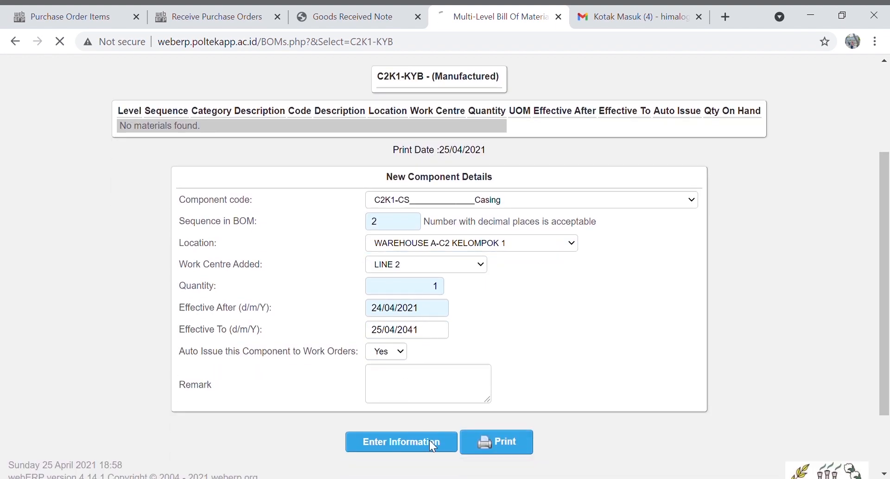
left_click(430, 440)
Add Keys C2K1-KY to the Keyboard BOM
scroll(517, 356, "down", 3)
left_click(496, 339)
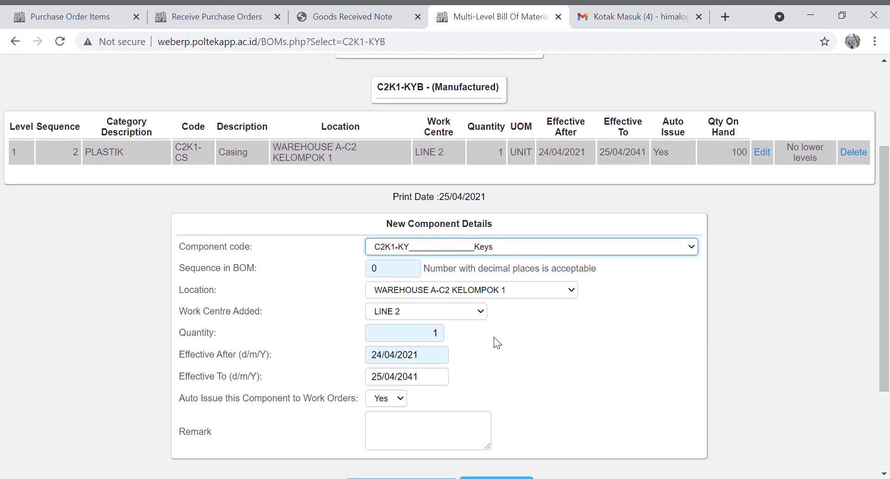
left_click_drag(388, 268, 351, 273)
type("2")
scroll(445, 266, "down", 1)
left_click(408, 419)
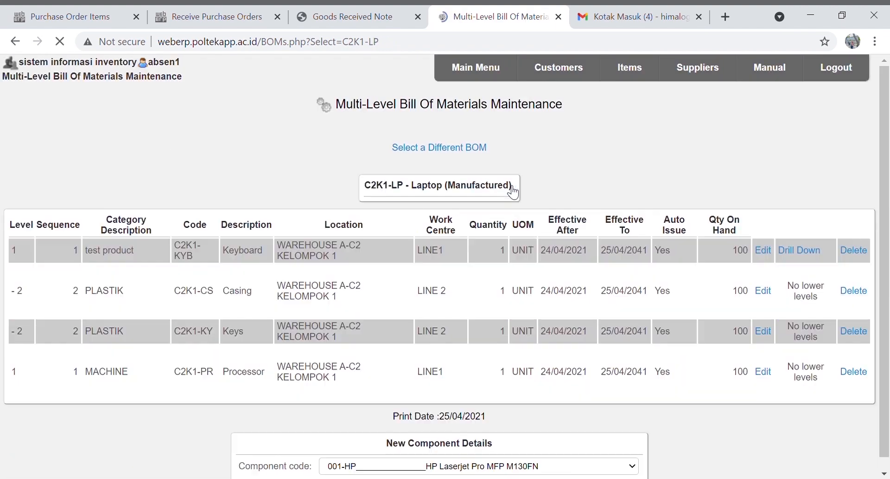
scroll(607, 233, "down", 3)
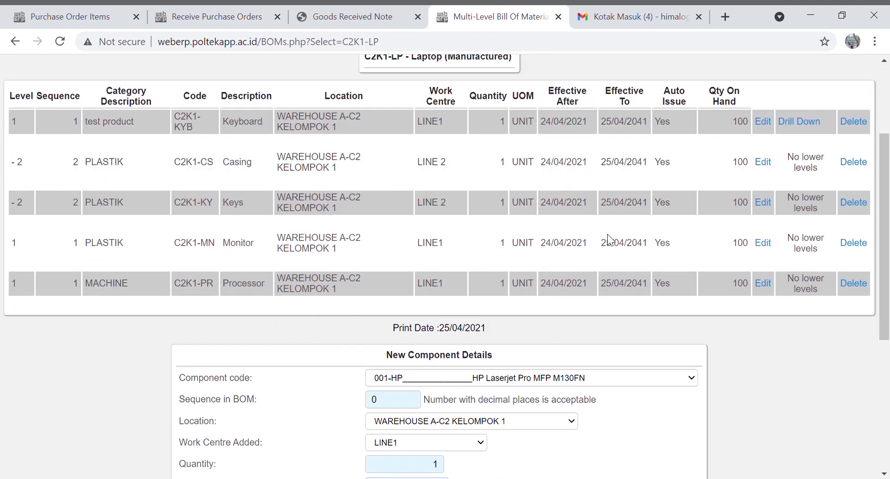
scroll(744, 285, "up", 3)
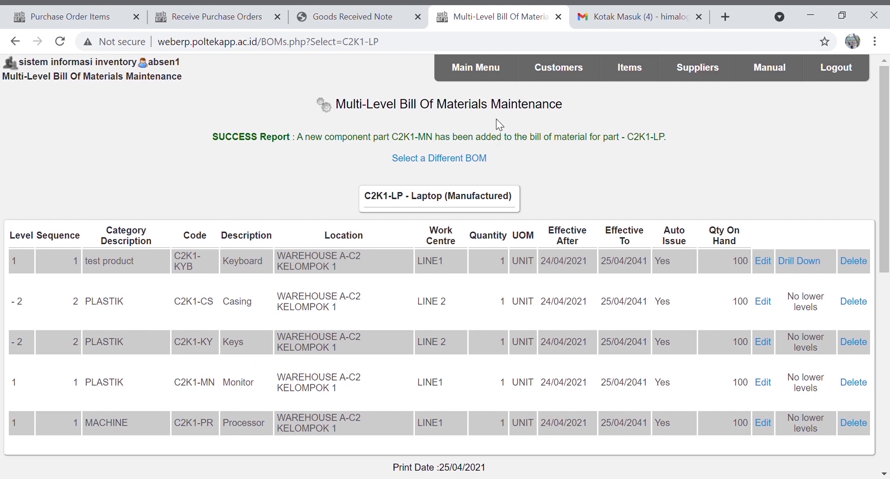
left_click(507, 83)
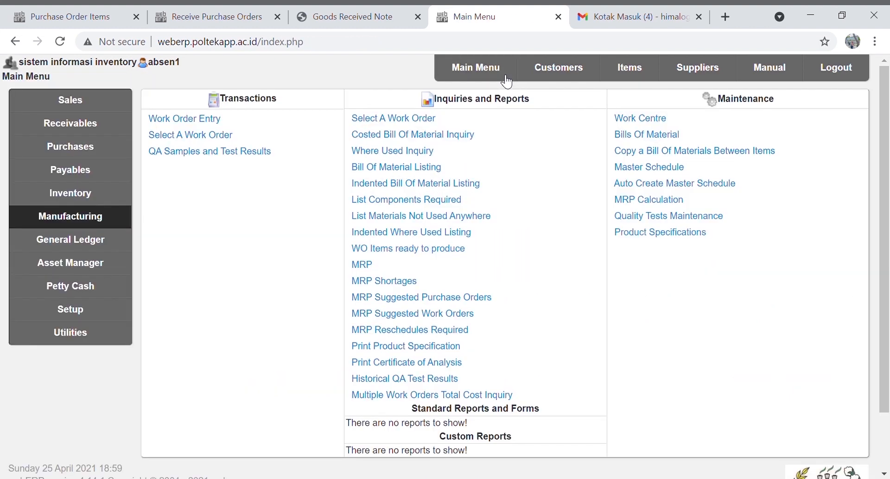
Start a new work order and add item C2K1-KYB
left_click(95, 214)
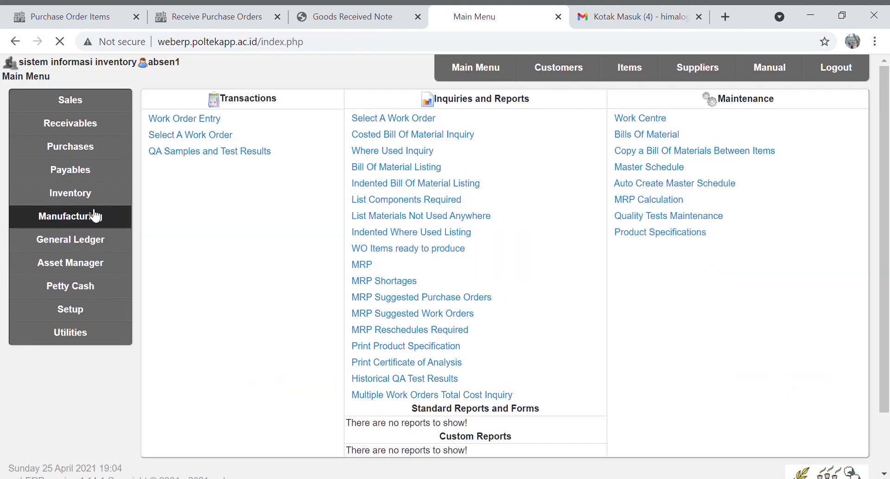
left_click(200, 119)
scroll(527, 310, "down", 1)
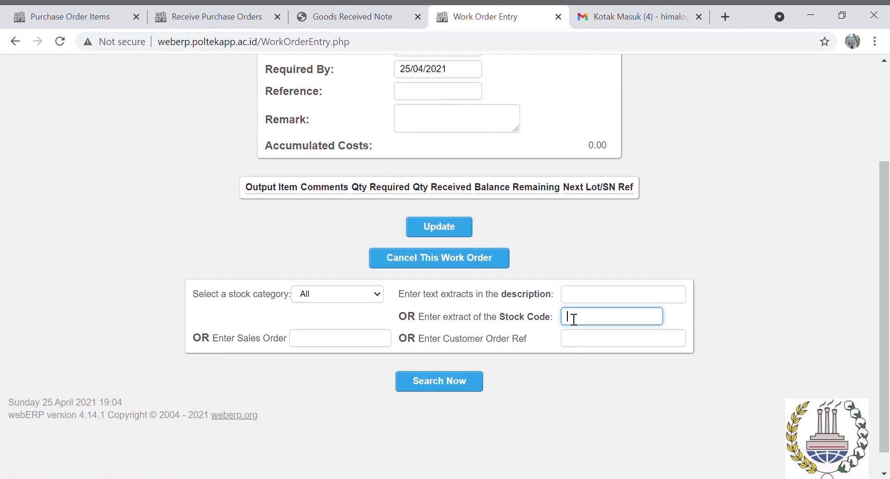
type("C2K1-KYB")
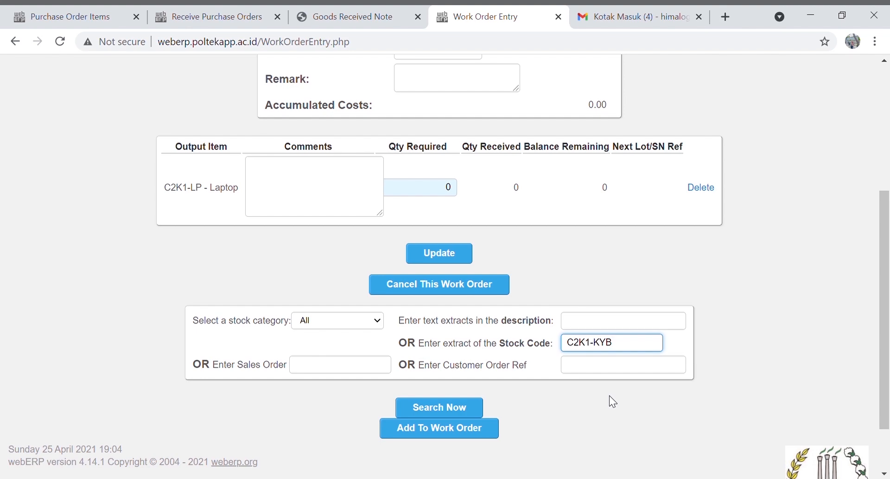
left_click(482, 407)
Require 100 of each row, comment 'pembuatan keyboard ke 1' and 'pembuatan laptop ke 1', and update
left_click(363, 235)
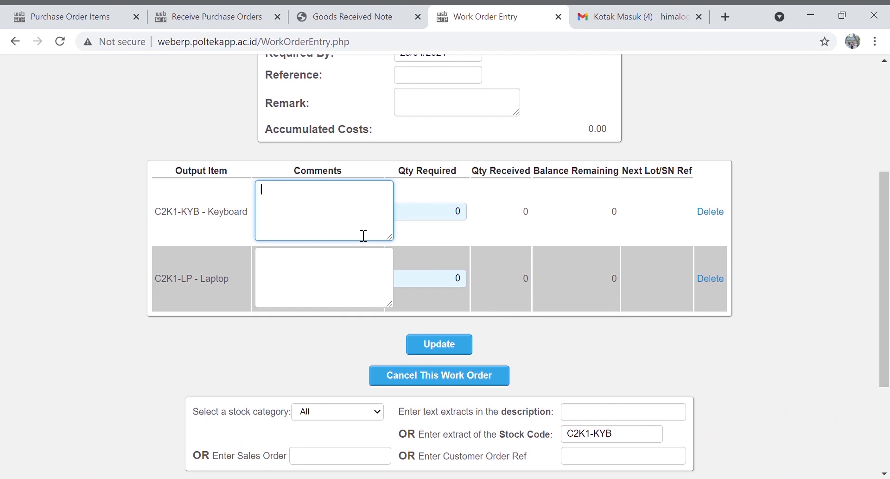
type("pembuatan laptop ke 1")
left_click(337, 275)
type("pembuatan ")
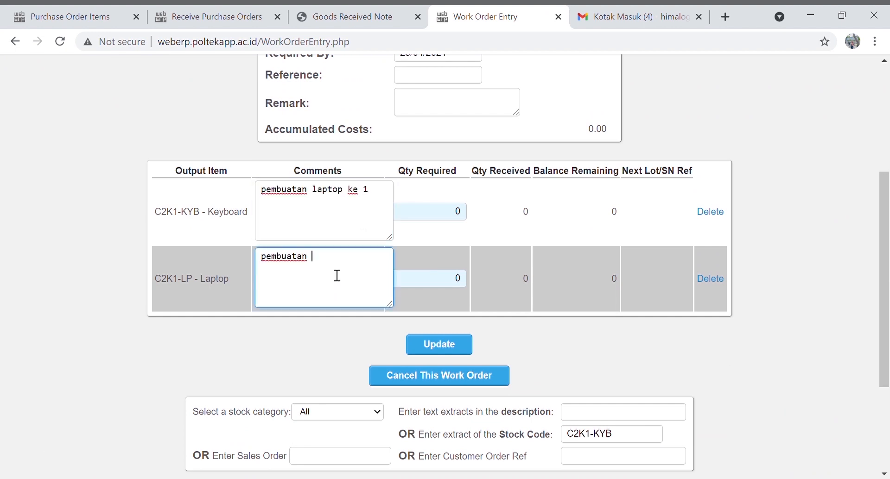
type("laptop ke 1")
double_click(456, 212)
type("200")
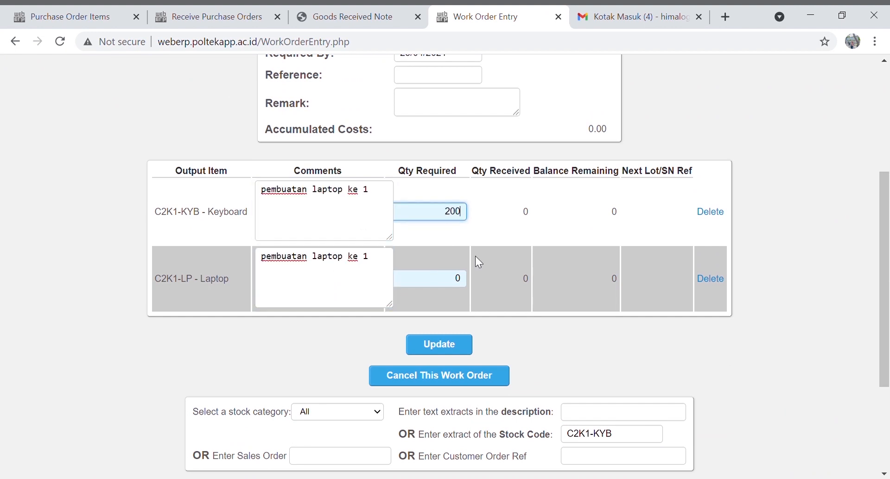
type("100")
double_click(443, 281)
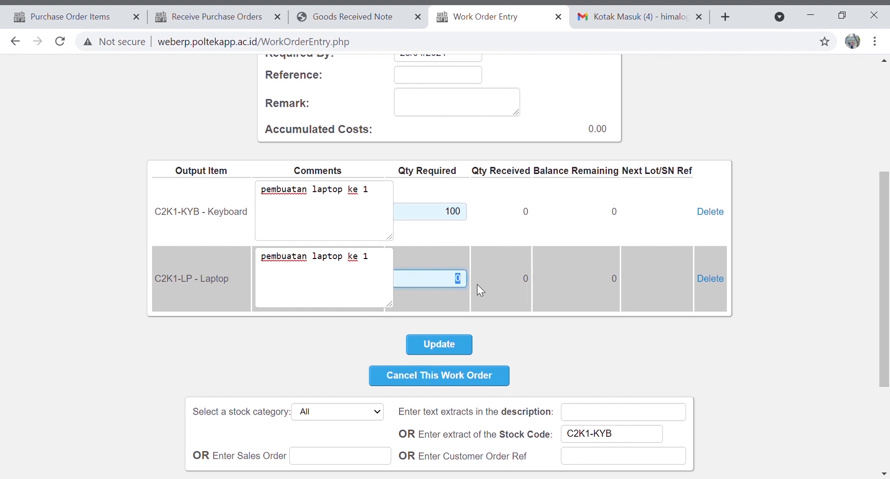
double_click(327, 189)
type("keyboard")
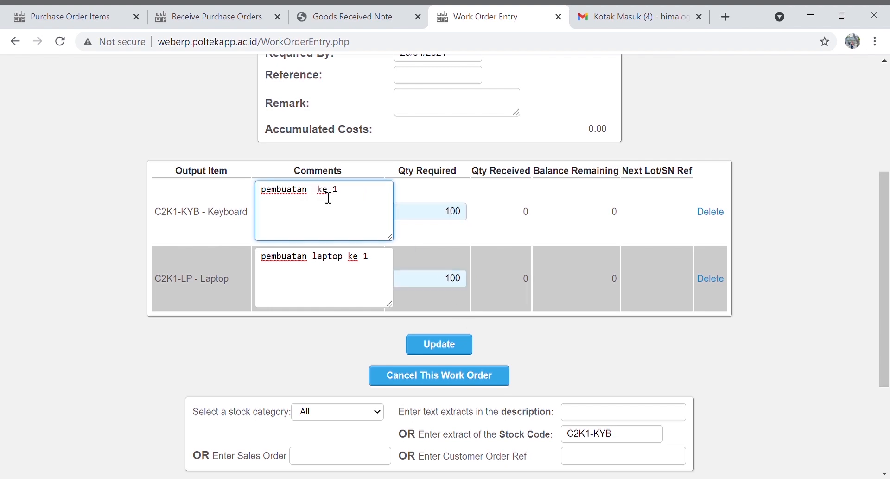
left_click(445, 346)
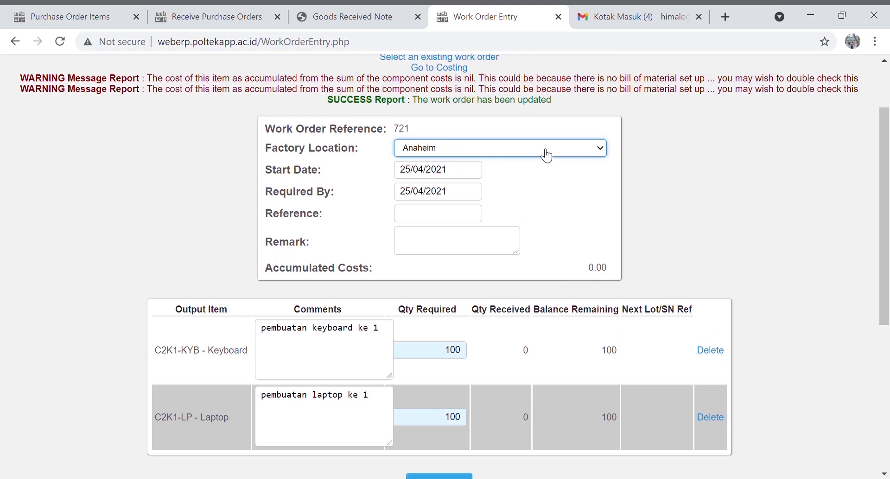
scroll(546, 153, "up", 2)
left_click(451, 111)
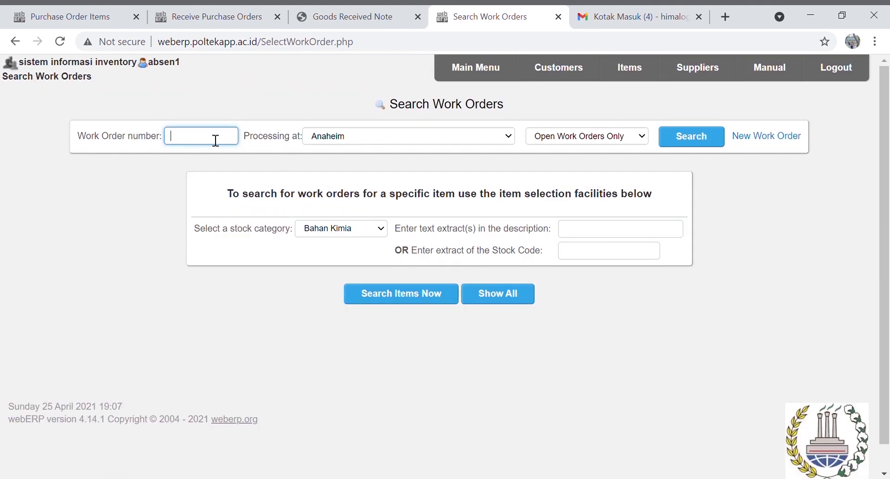
Receive 100 manufactured C2K1-LP Laptops against work order 721
type("721")
left_click(718, 136)
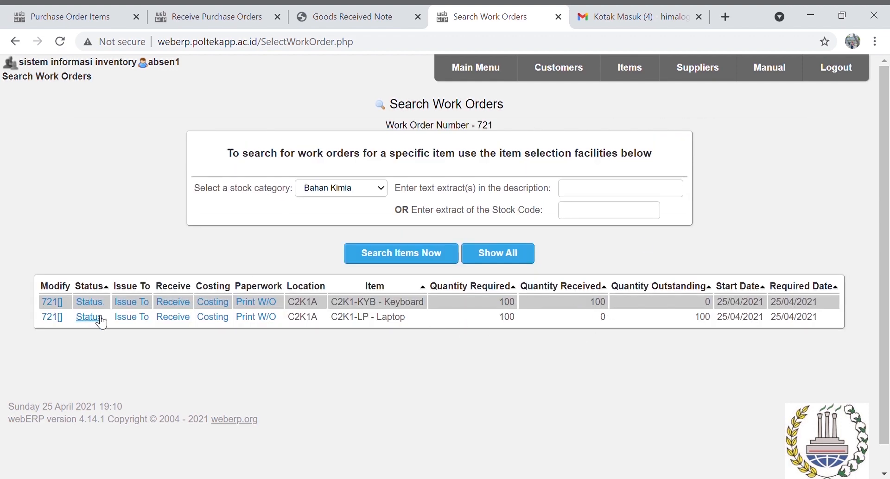
left_click(175, 318)
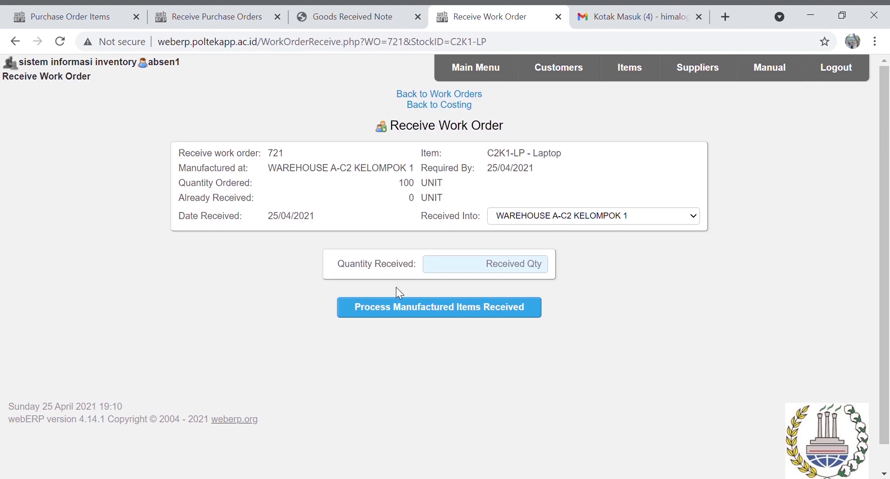
left_click(497, 273)
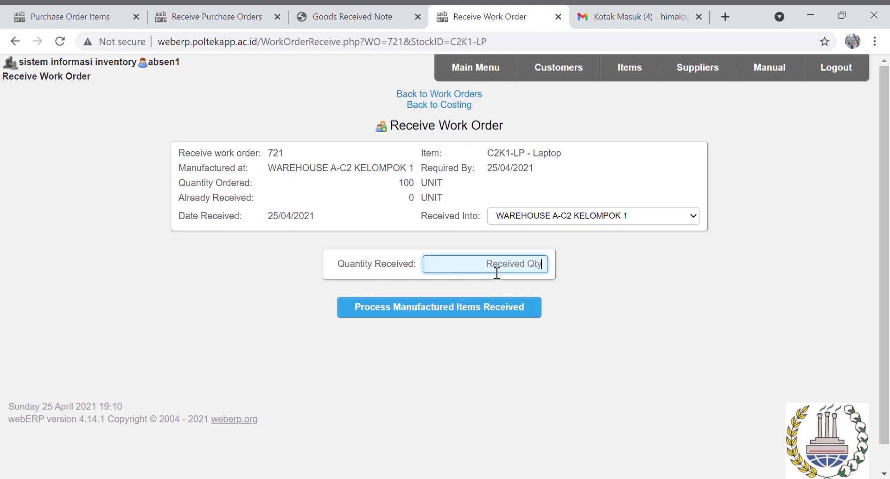
type("100")
left_click(465, 308)
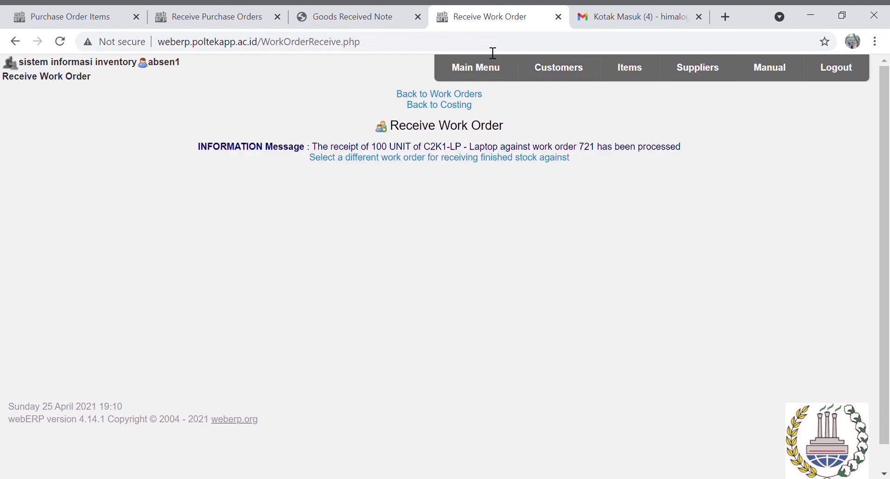
left_click(496, 75)
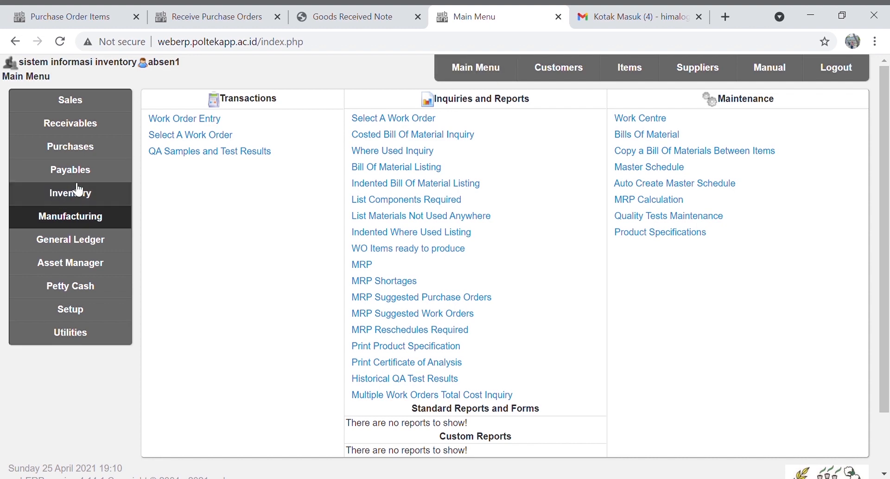
Look up C2K1-LP in Inventory Location Transfers and start a Laptop transfer
left_click(55, 198)
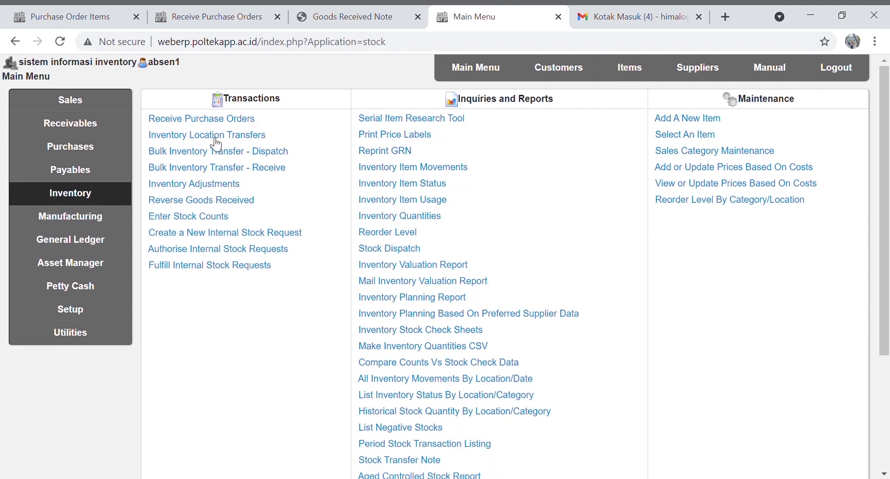
left_click(219, 137)
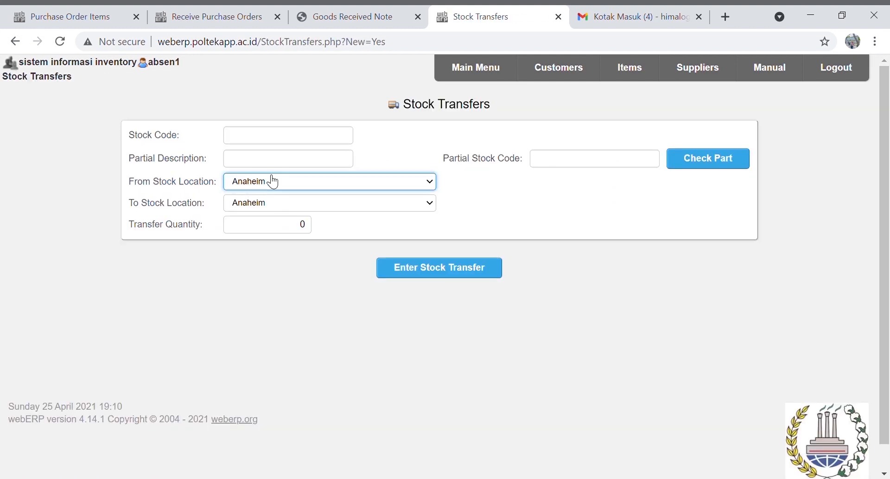
left_click(570, 166)
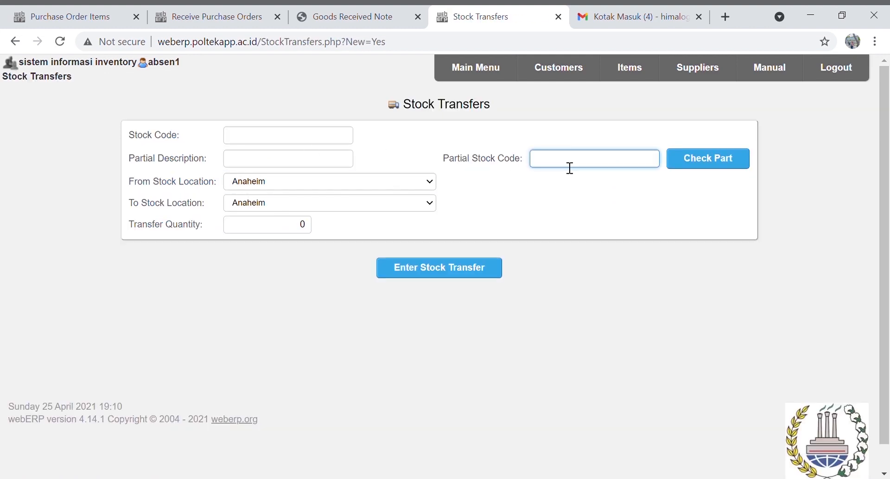
type("C2K1-LP")
left_click(709, 166)
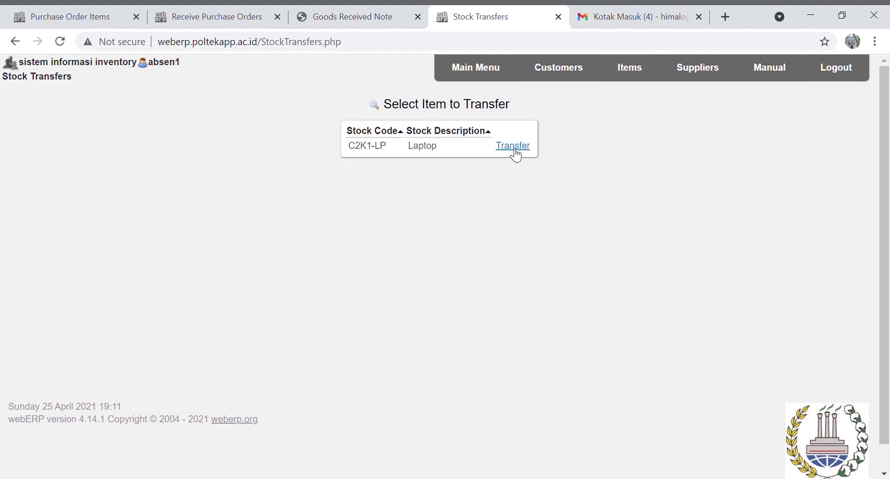
left_click(515, 146)
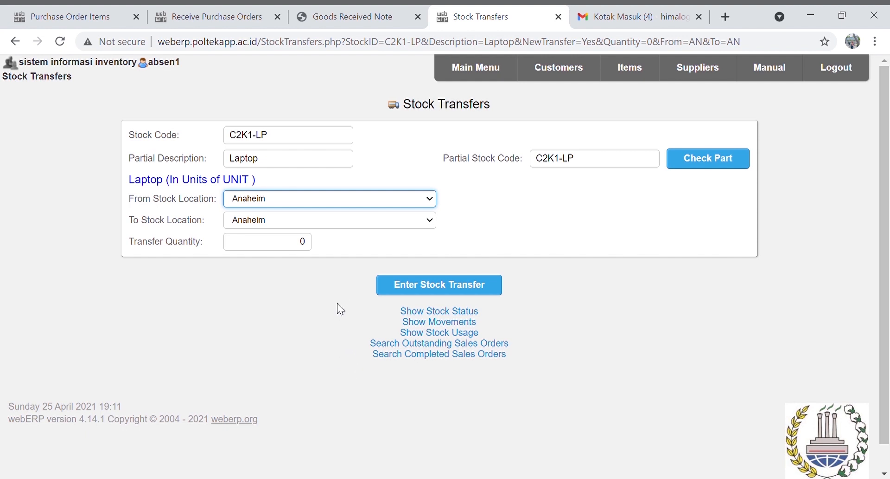
Transfer 100 Laptops from WAREHOUSE A-C2 KELOMPOK 1 to WAREHOUSE B-C2 KELOMPOK 1
key("Down")
key("Tab")
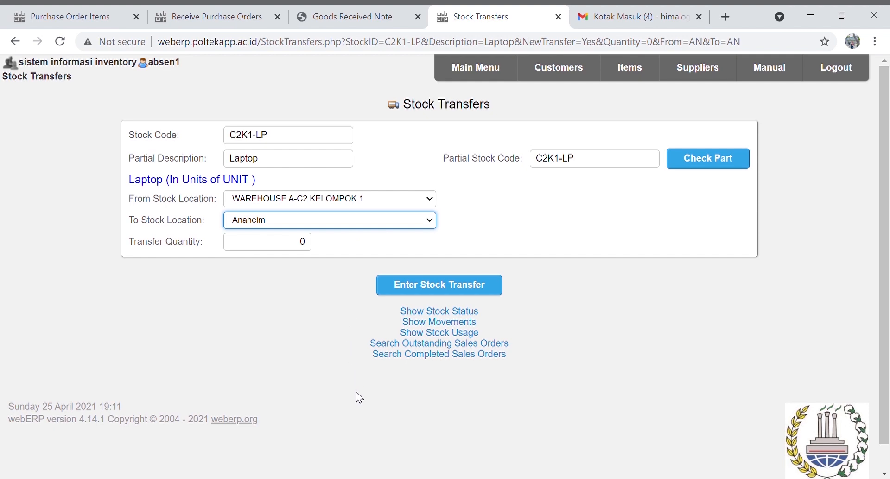
key("Down")
key("Down")
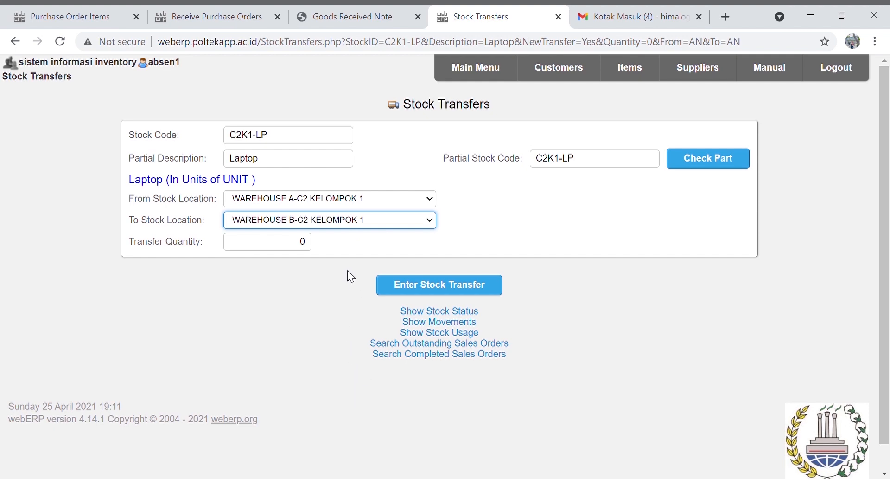
left_click(301, 245)
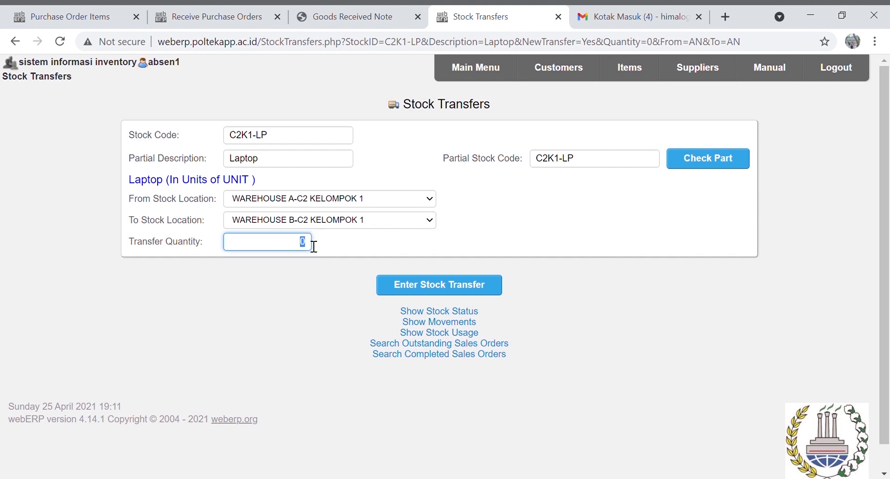
key("BackSpace")
type("100")
left_click(423, 286)
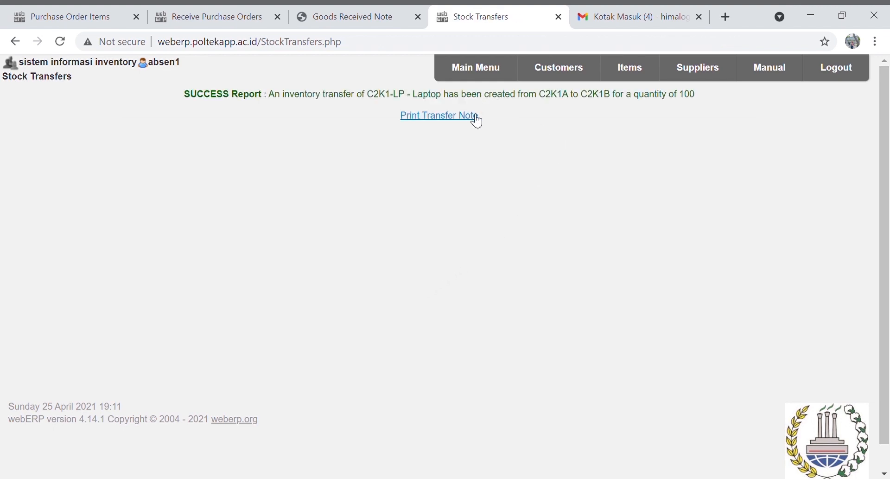
Transfer 100 units of keyboard item C2K1-KYB from WAREHOUSE A-C2 to WAREHOUSE B-C2
left_click(495, 81)
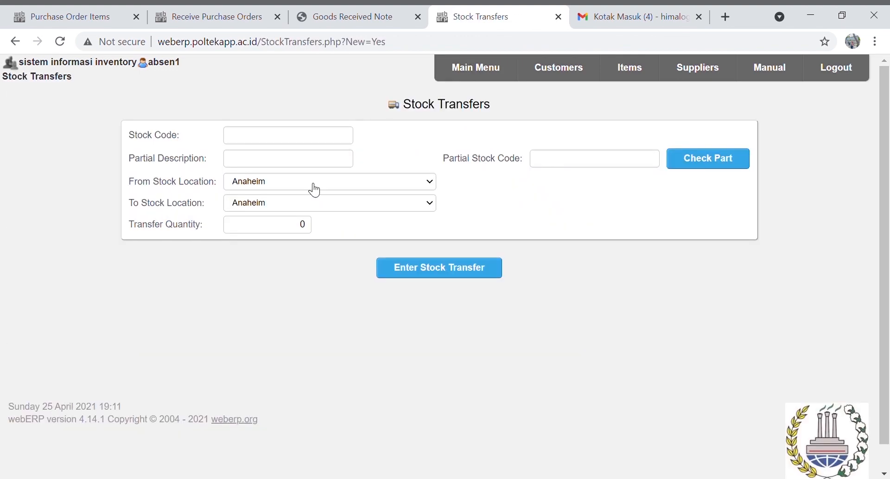
left_click(593, 169)
type("C2K1-KYB")
left_click(709, 162)
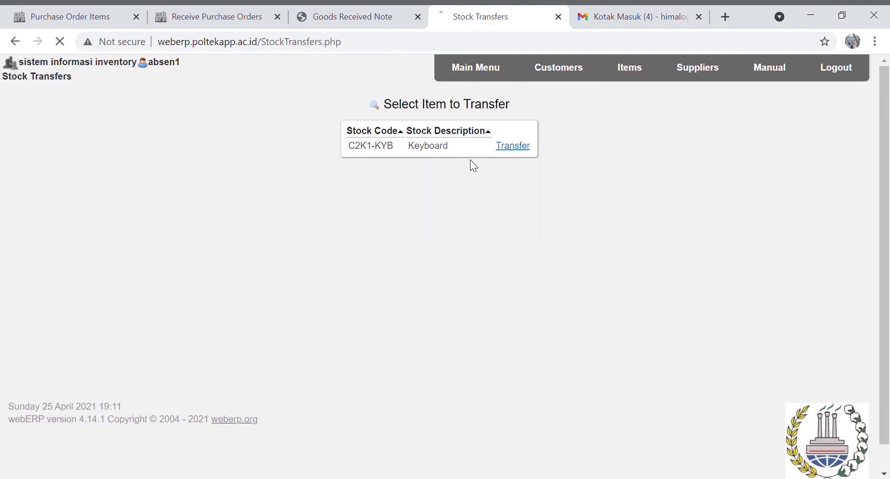
left_click(512, 145)
left_click(408, 199)
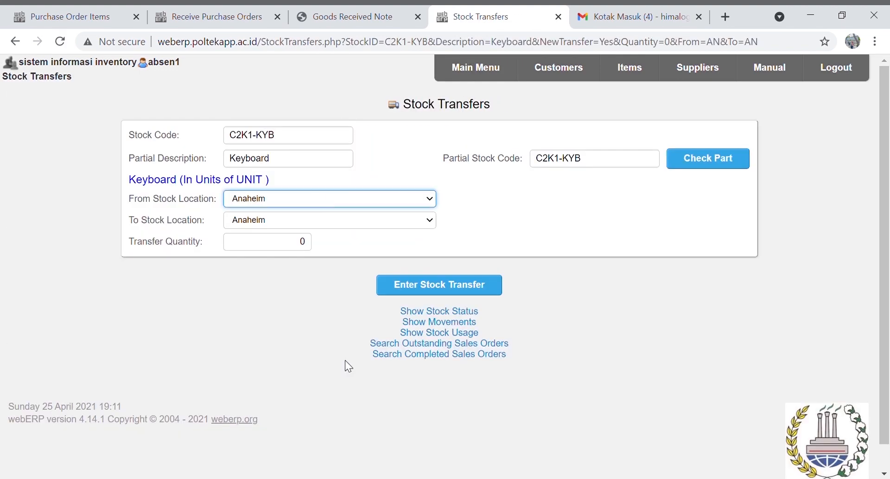
left_click(345, 359)
left_click(408, 220)
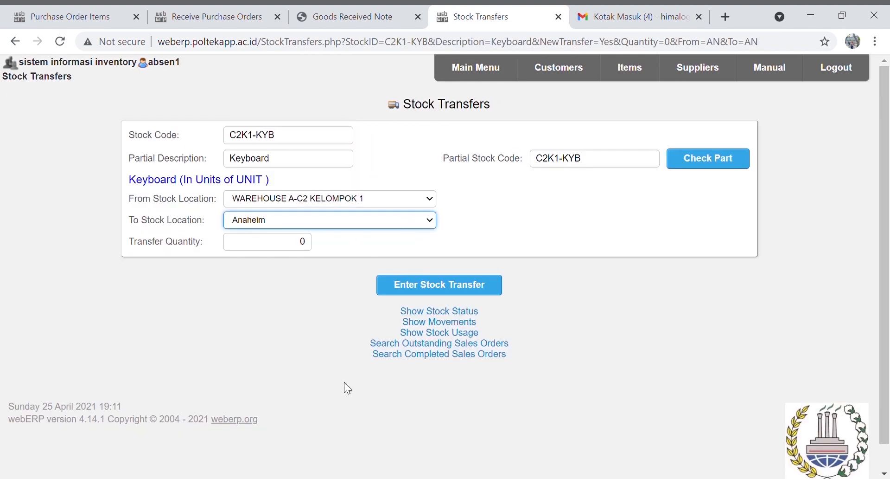
left_click(381, 272)
left_click(297, 241)
type("100")
left_click(439, 284)
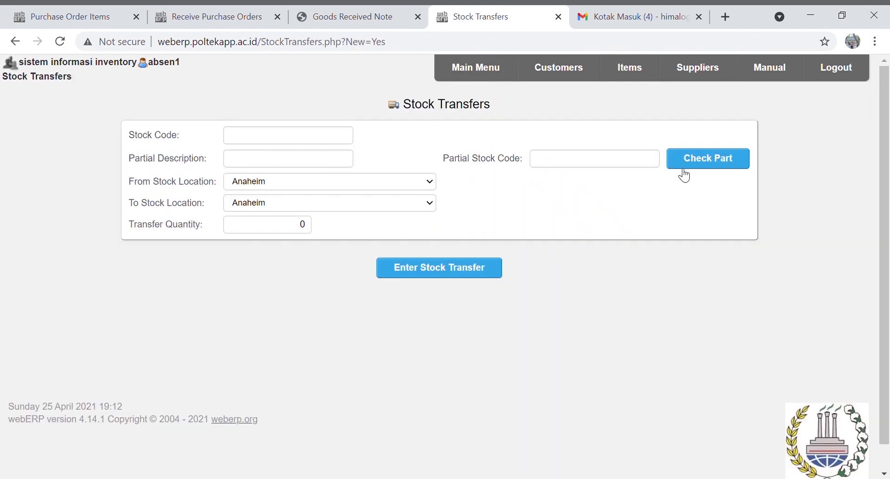
Transfer 100 units of Processor item C2K1-PR from WAREHOUSE A-C2 to WAREHOUSE B-C2
left_click(569, 160)
type("C2K1-")
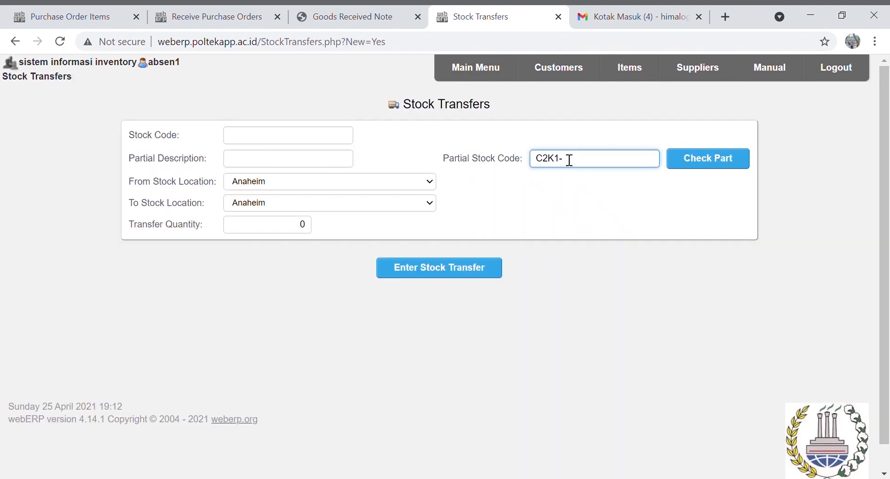
type("PR")
key("Return")
left_click(513, 146)
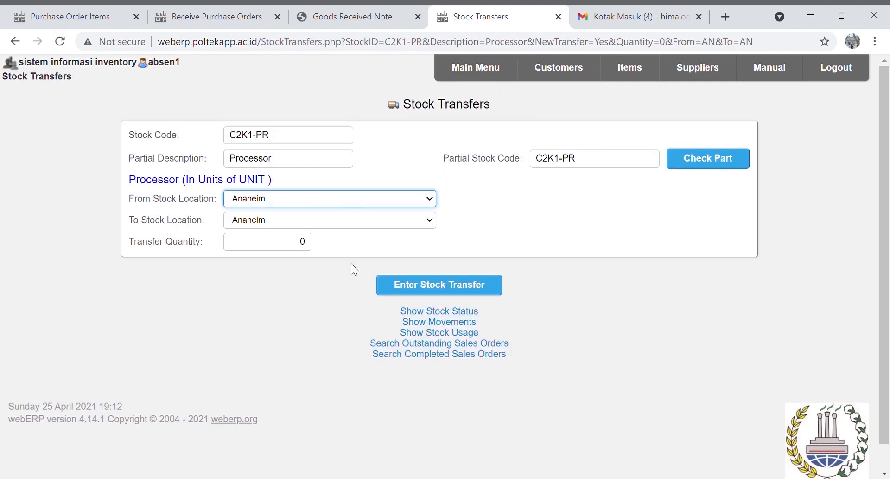
left_click(375, 265)
left_click(366, 220)
left_click(326, 333)
left_click(297, 243)
type("10")
key("Return")
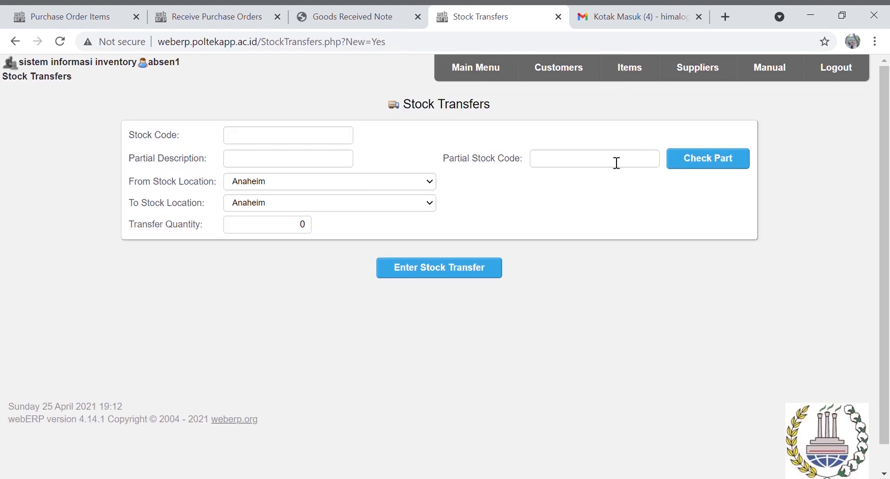
Transfer 100 units of Keys item C2K1-KY from WAREHOUSE A-C2 to WAREHOUSE B-C2
left_click(611, 162)
type("C2K1-KY")
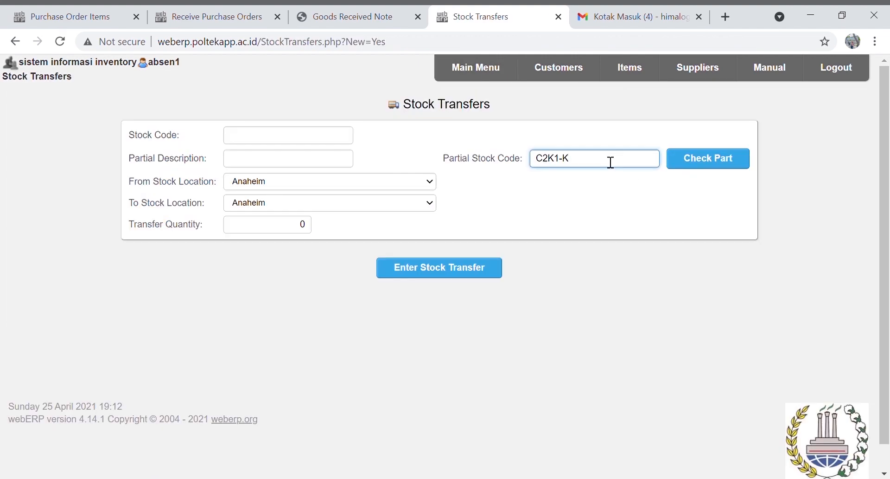
left_click(746, 165)
left_click(513, 163)
left_click(343, 301)
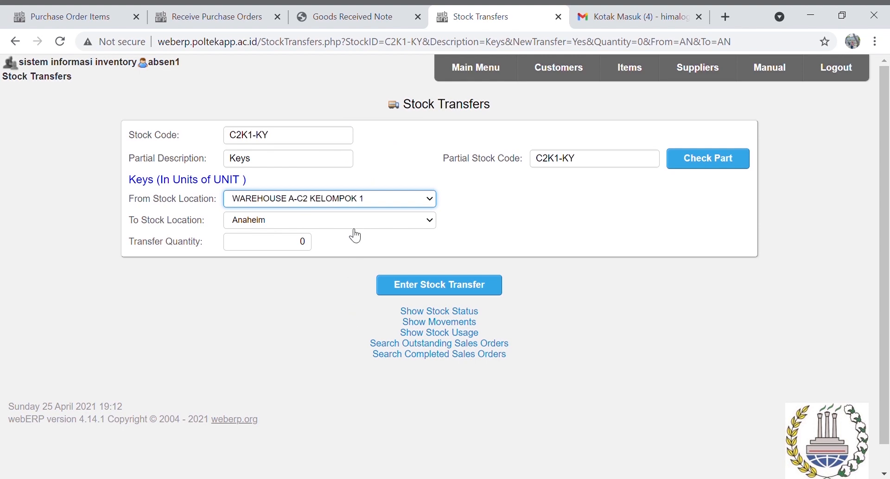
left_click(354, 223)
left_click(351, 241)
left_click_drag(306, 243, 286, 247)
type("100")
left_click(419, 287)
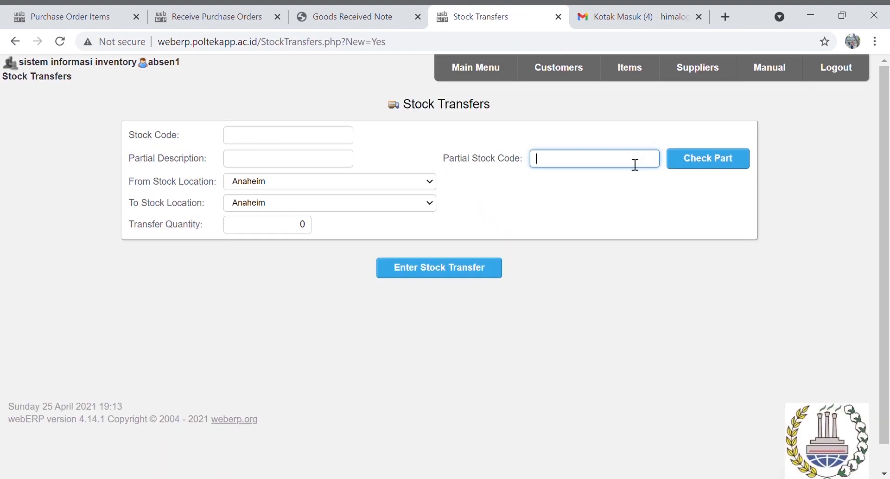
Transfer 100 units of Monitor item C2K1-MN from WAREHOUSE A-C2 to WAREHOUSE B-C2
type("C2K1-MN")
key("Return")
left_click(514, 147)
left_click(345, 272)
left_click(348, 221)
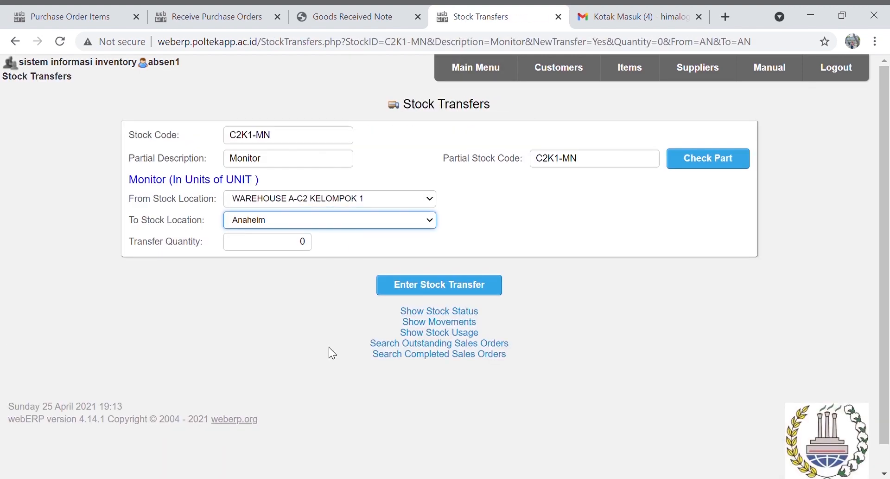
left_click(362, 293)
left_click(299, 242)
type("100")
left_click(411, 295)
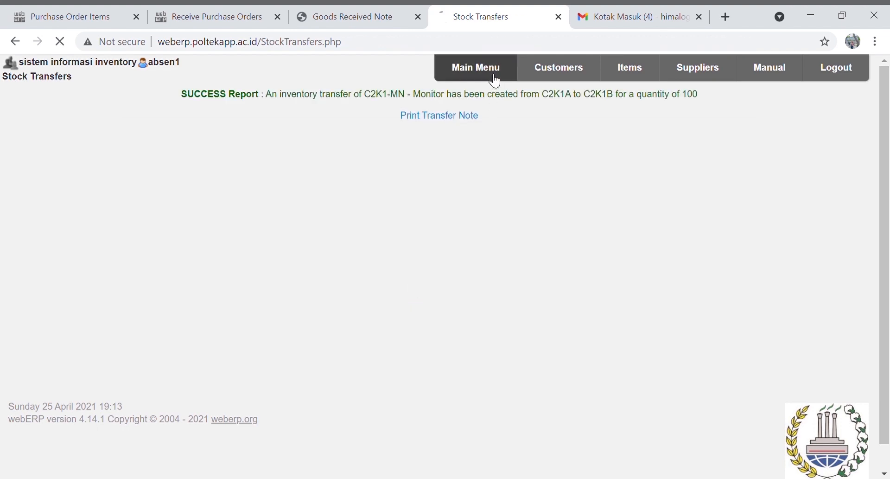
Transfer 100 units of Casing item C2K1-CS from WAREHOUSE A-C2 to WAREHOUSE B-C2
left_click(491, 76)
left_click(258, 134)
left_click(627, 162)
type("C2K1-CS")
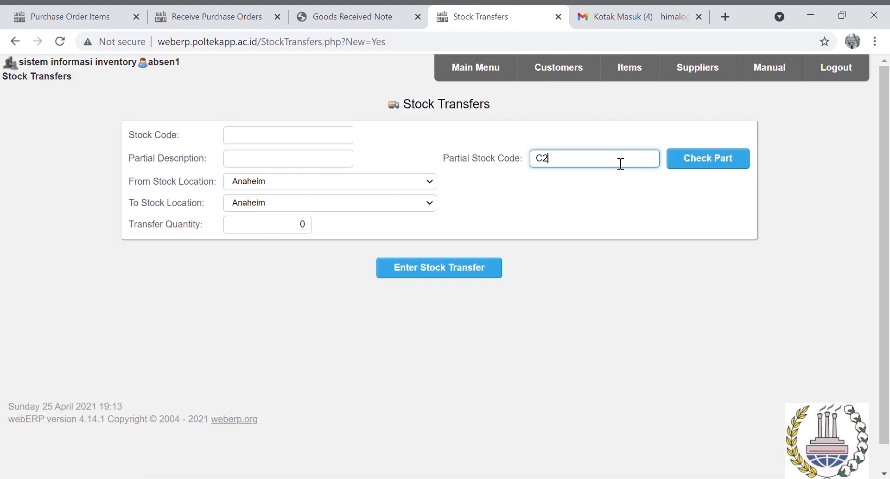
left_click(691, 160)
left_click(366, 359)
left_click(375, 220)
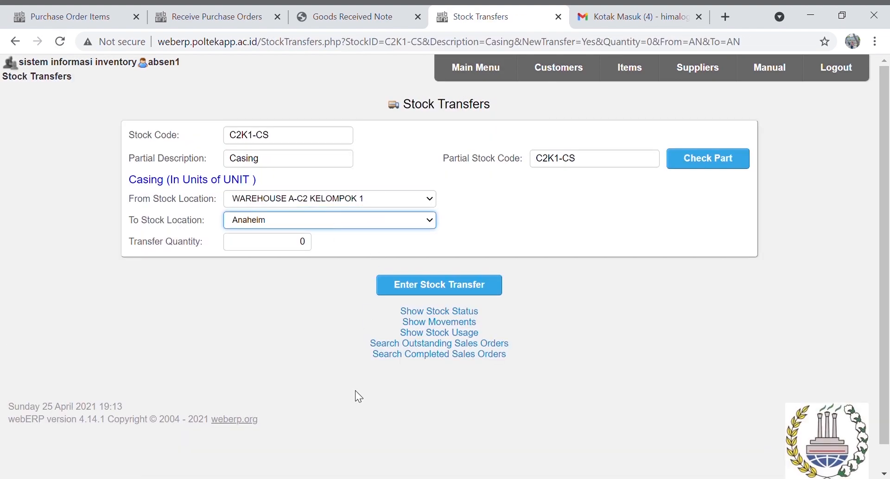
left_click(372, 389)
left_click(298, 244)
type("10")
left_click(440, 286)
left_click(475, 74)
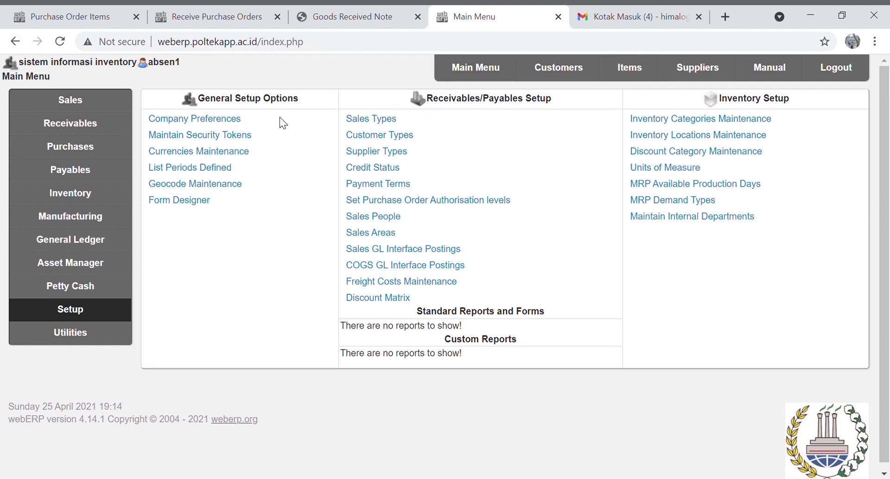
Add sales type K5 named PT. SENTOSA JAYA
left_click(383, 121)
scroll(563, 329, "down", 20)
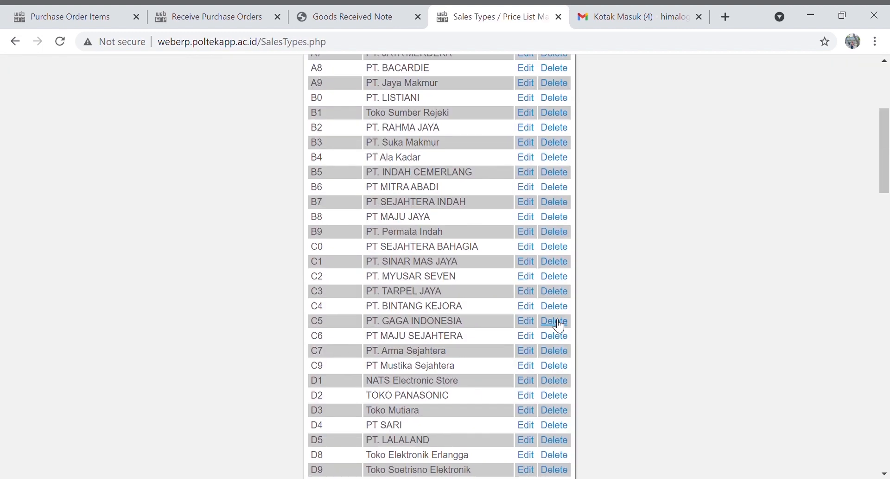
left_click(437, 300)
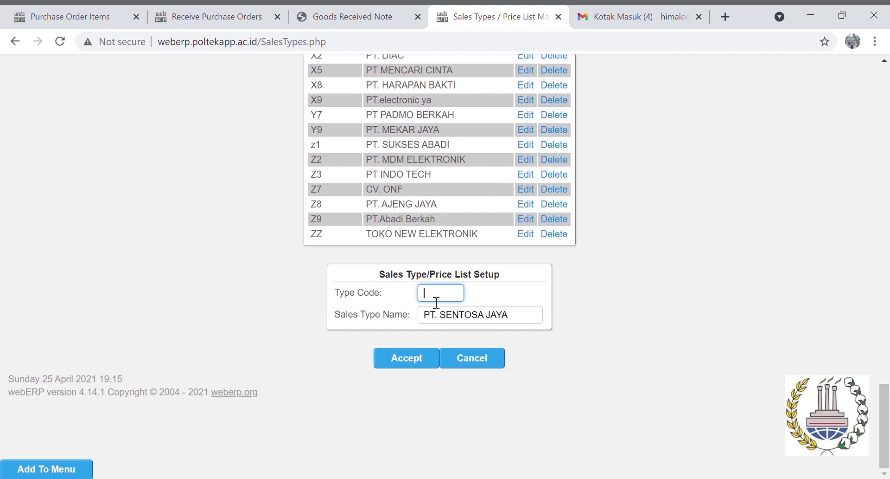
type("K5")
left_click(425, 365)
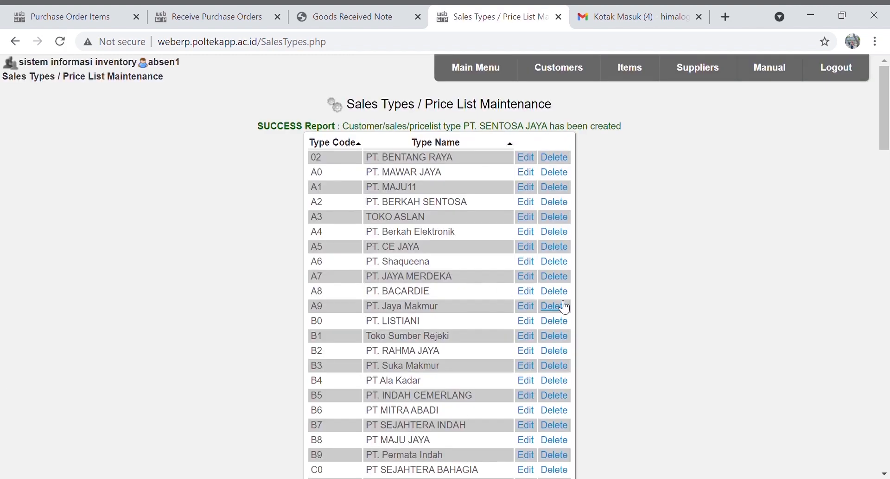
Try adding customer type PT. ANUGRAH CAHYA, which is rejected as a duplicate
left_click(476, 69)
left_click(390, 135)
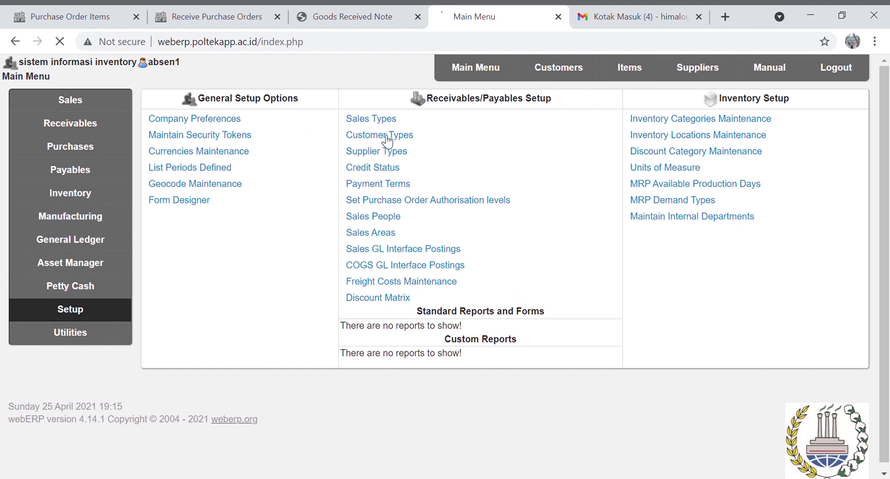
scroll(561, 328, "down", 10)
scroll(561, 329, "down", 10)
left_click(468, 317)
type("PT. ANU")
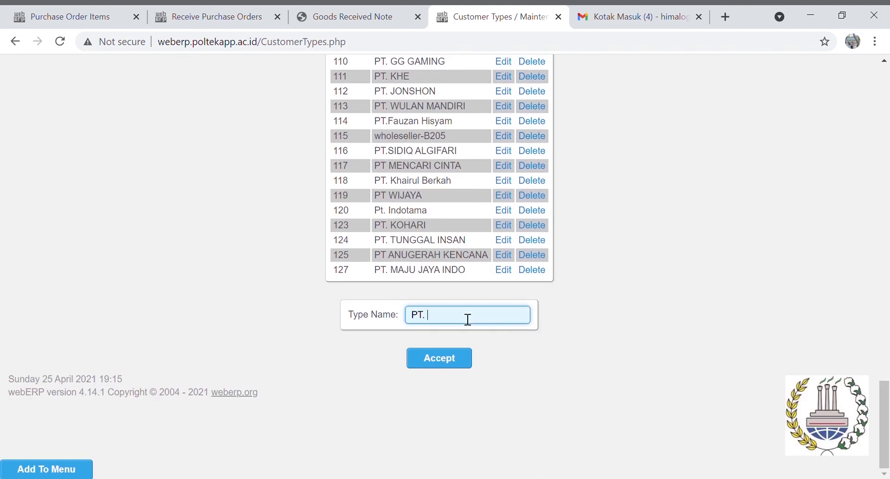
type("GRAH CAHYA")
left_click(448, 358)
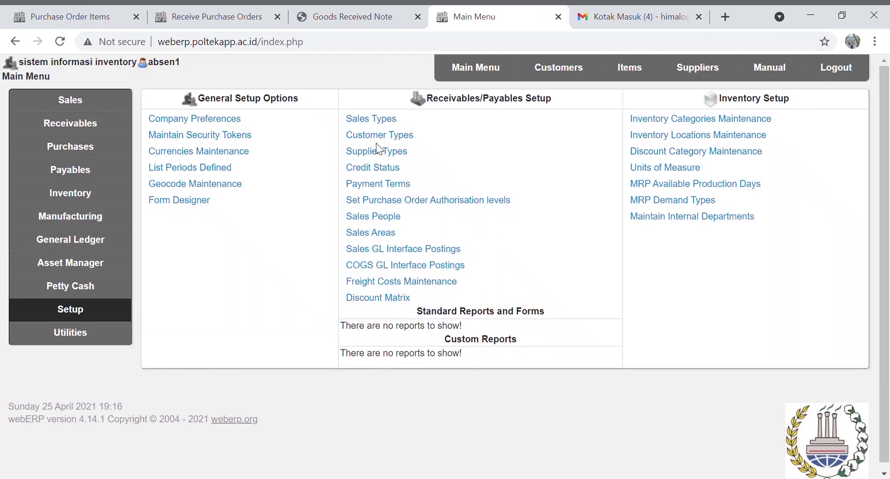
In the Sales People form, enter code K05 and the salesperson's name
left_click(387, 218)
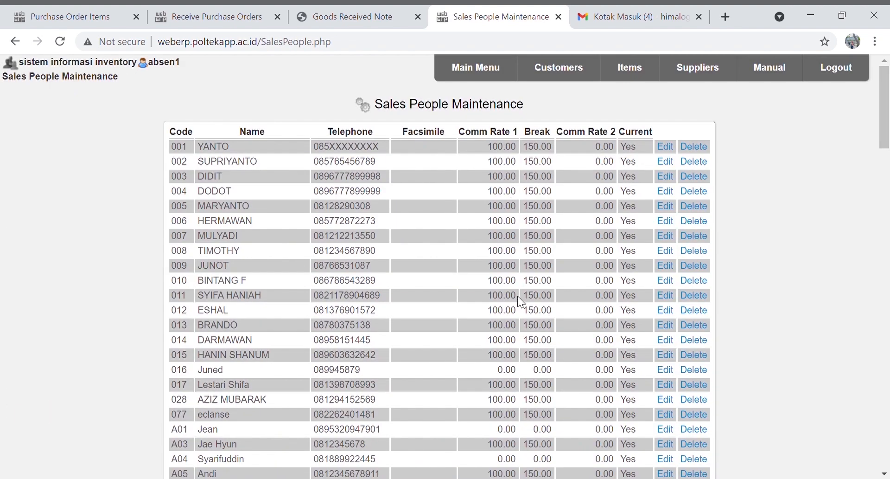
scroll(524, 311, "down", 12)
scroll(528, 304, "down", 9)
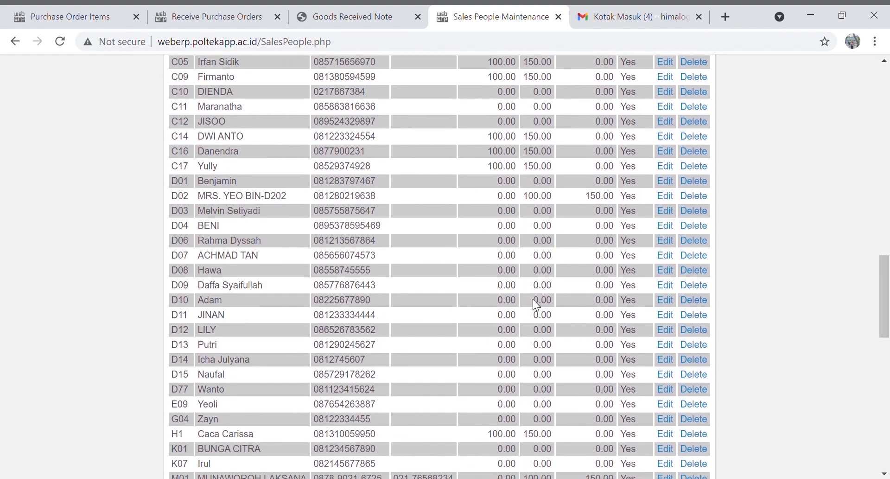
scroll(533, 299, "down", 2)
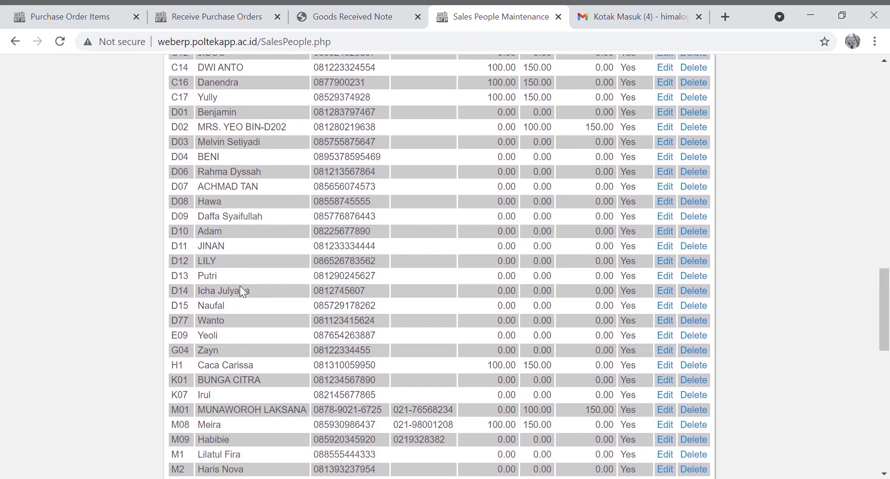
scroll(638, 318, "down", 8)
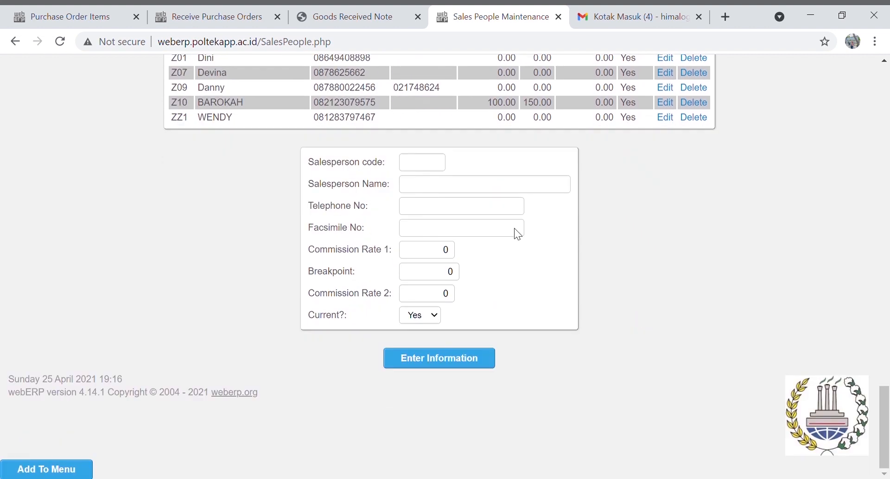
left_click(429, 165)
type("K05")
left_click(447, 193)
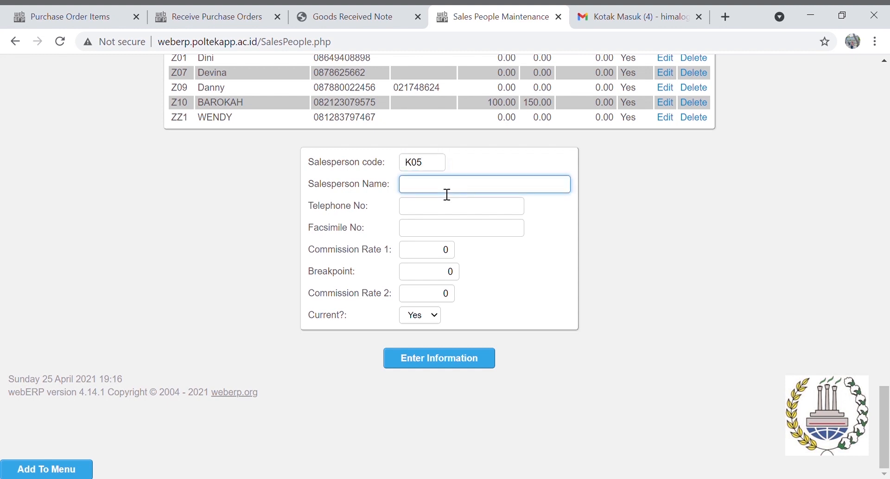
type("MARNI")
Fill in the salesperson's telephone and fax numbers and save the record
left_click(457, 208)
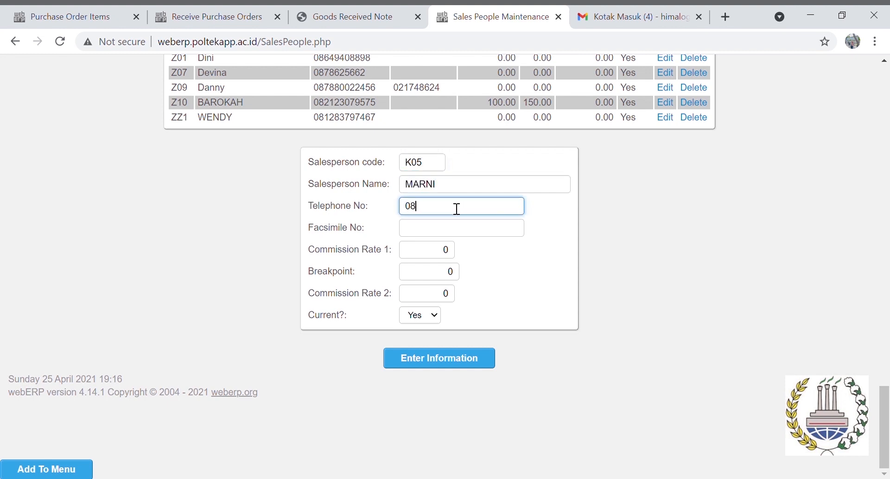
left_click(457, 230)
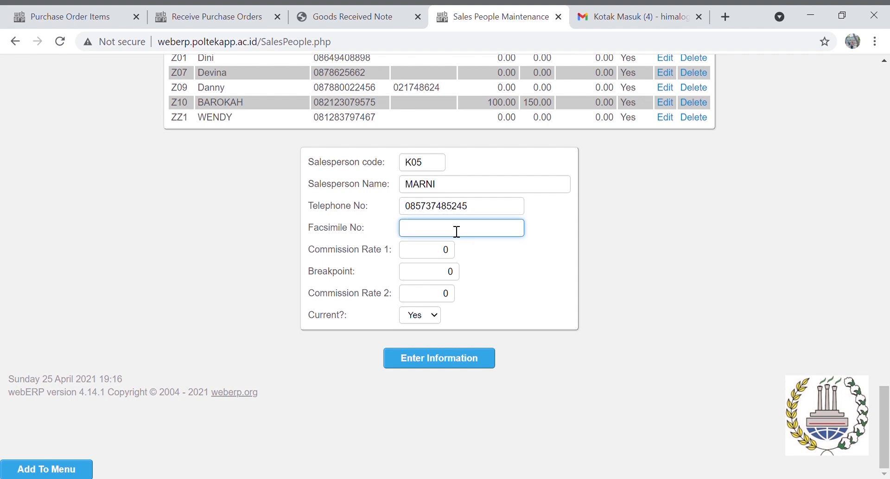
left_click(469, 353)
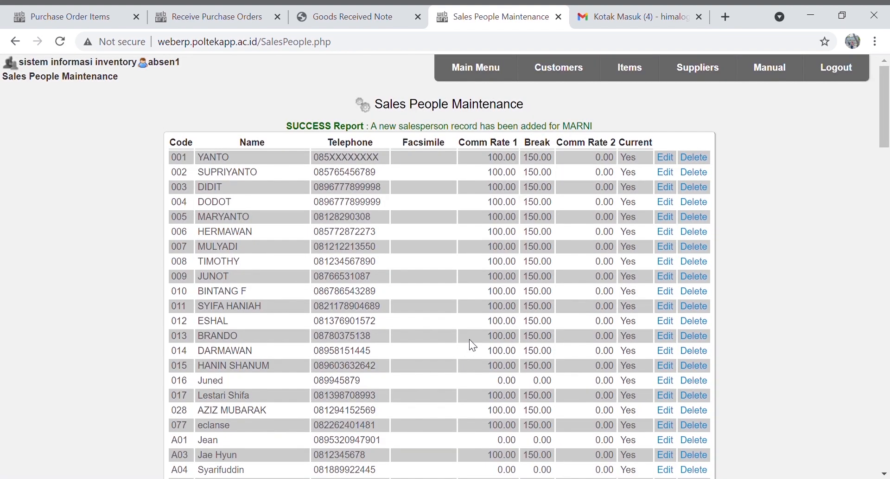
Add sales area JAWA TIMUR, correcting the code from K07 to K05
left_click(478, 74)
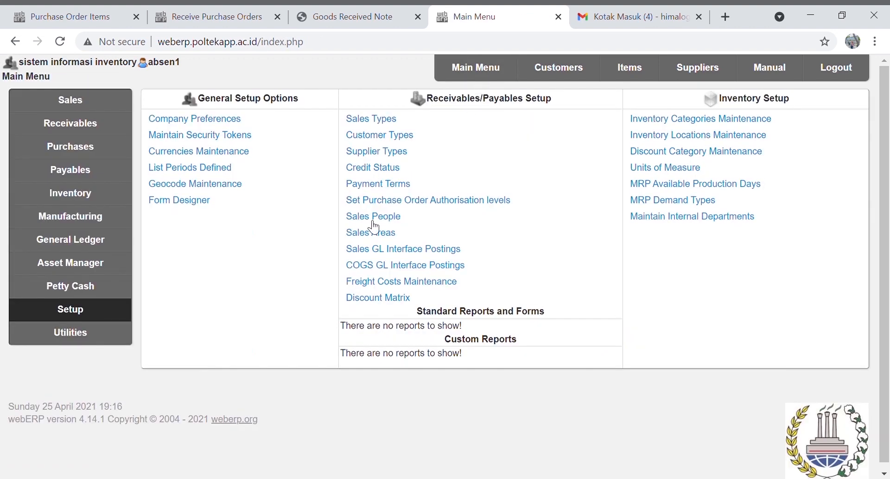
left_click(381, 242)
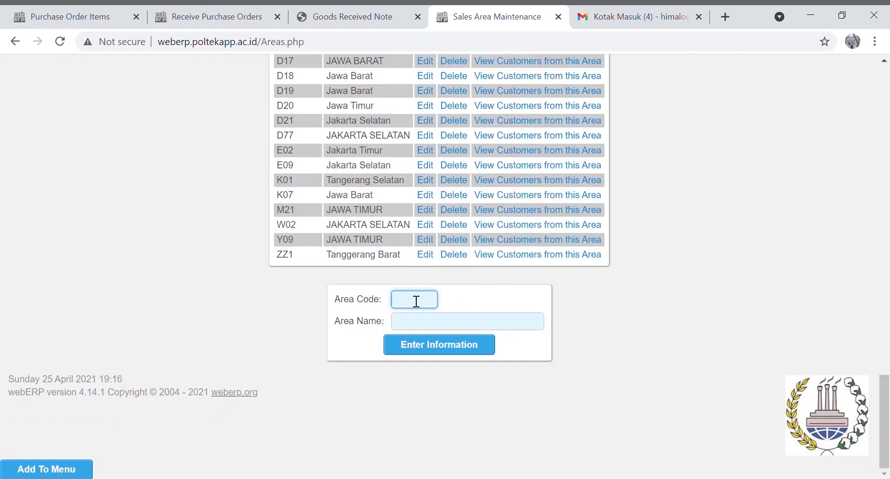
type("K07")
left_click(429, 326)
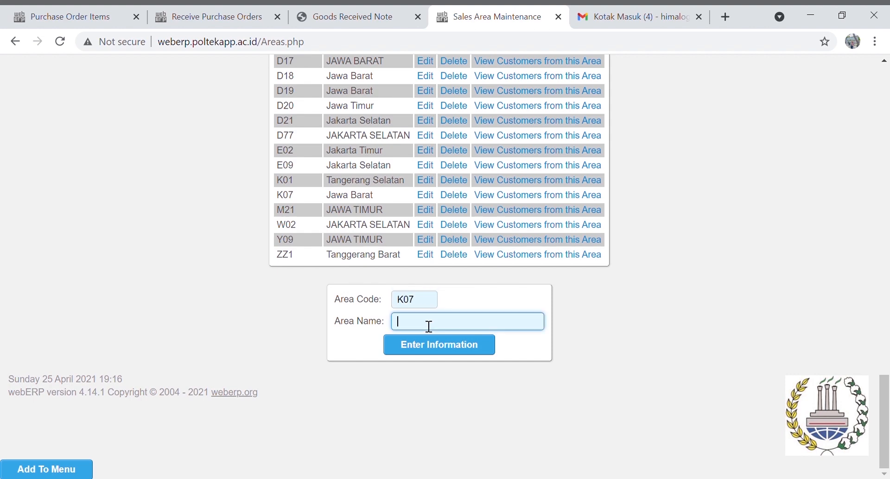
type("JAWA TIMUR")
left_click(443, 351)
left_click_drag(421, 301, 407, 300)
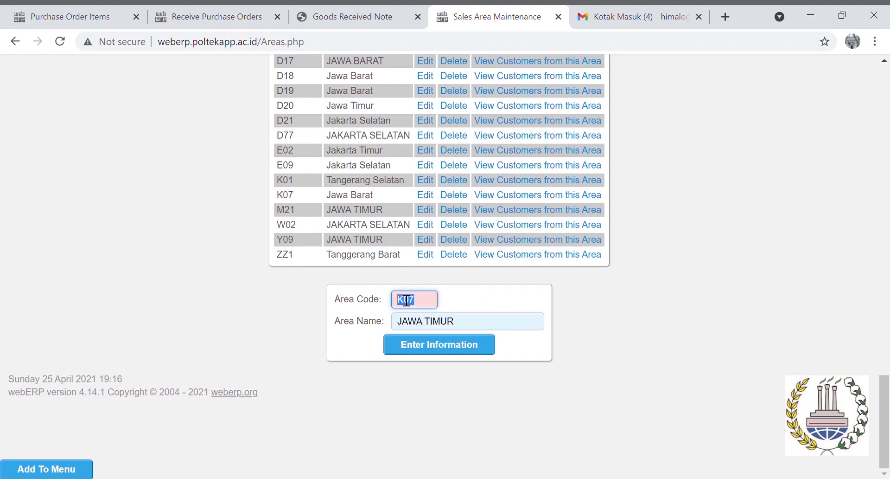
type("K05")
left_click(459, 352)
Go to the Search Customers page
scroll(571, 337, "up", 15)
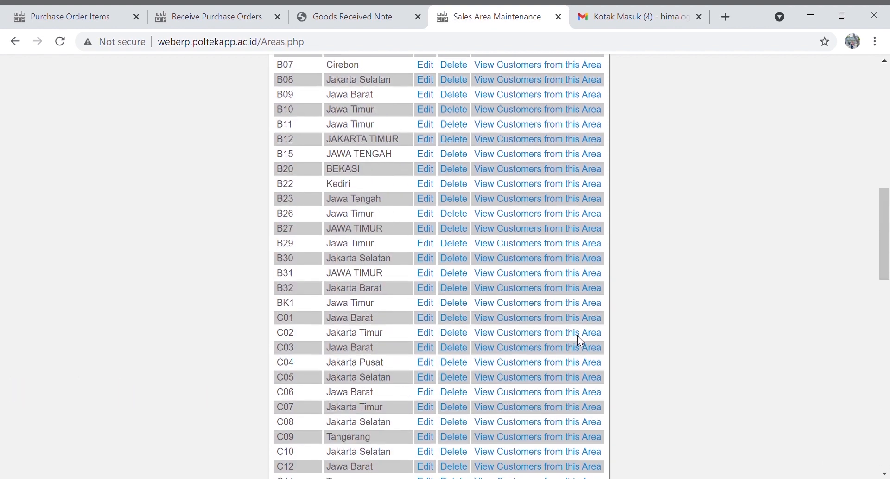
scroll(581, 340, "up", 10)
left_click(558, 68)
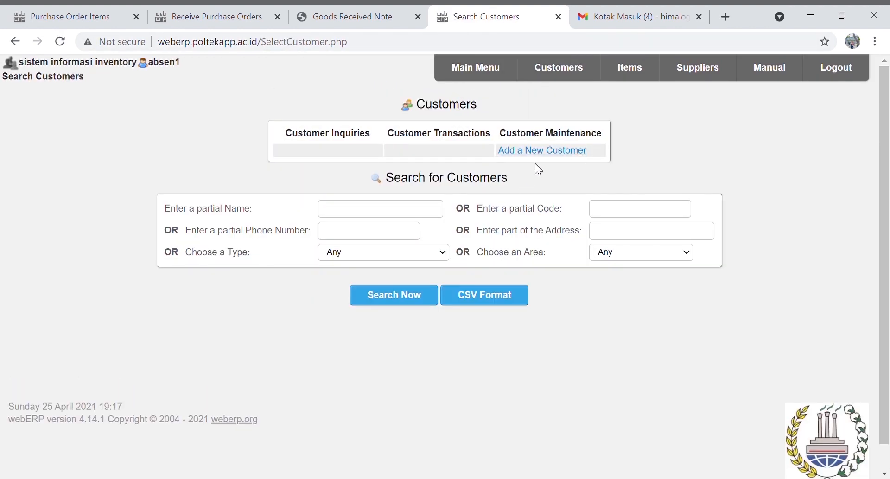
Start a new customer with code C2K11-CTM and name PT. CUSTOMER C2K11
left_click(551, 152)
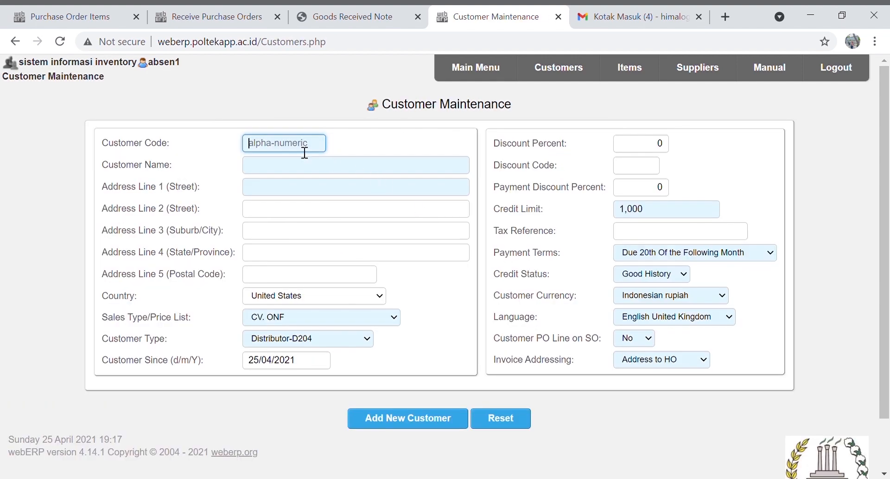
type("C2K11-CTM")
left_click(304, 172)
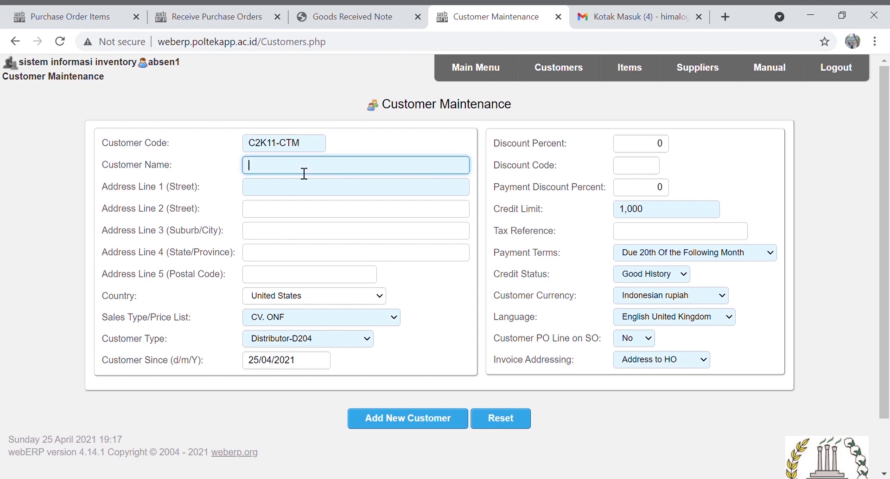
type("PT. CUSTOMER C2K")
key("BackSpace")
key("BackSpace")
type("2K")
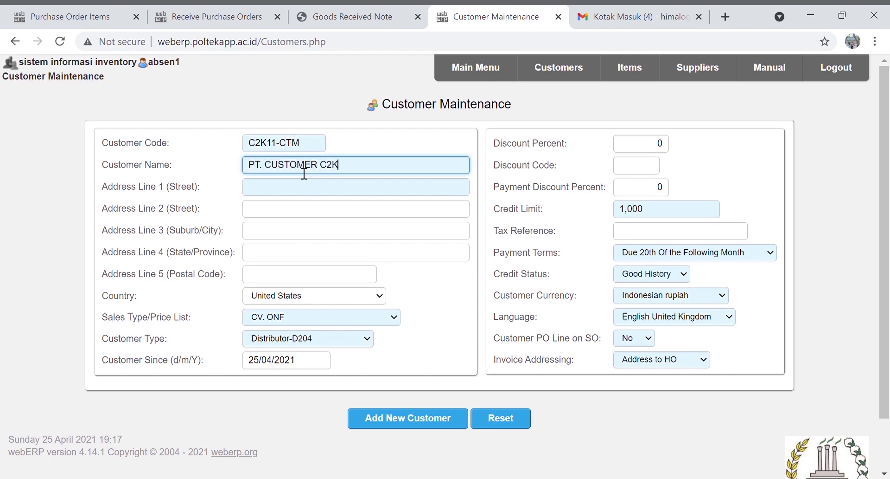
type("11")
Enter the customer's street address, city Surabaya, province Jawa Timur and postal code
left_click(303, 186)
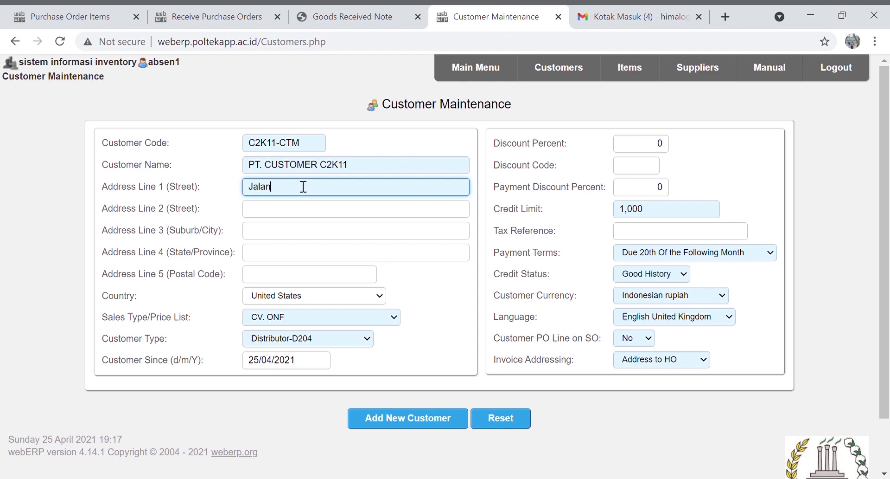
left_click(302, 234)
type("Surabaa")
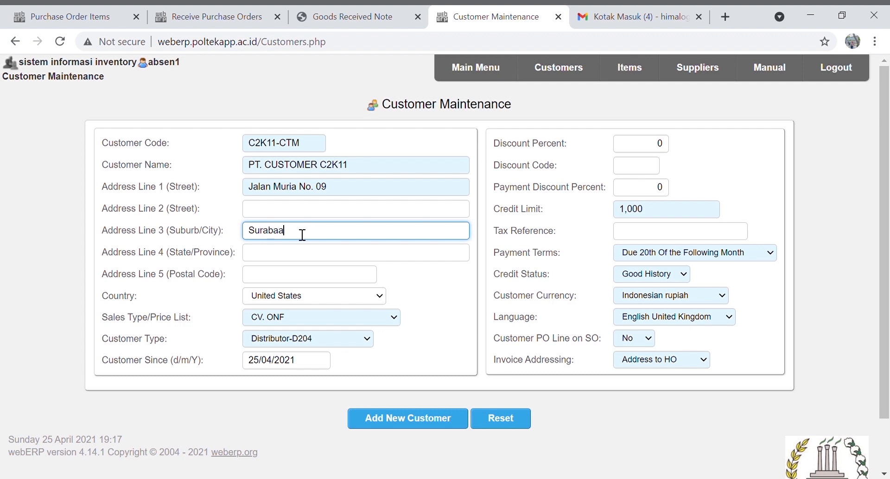
key("BackSpace")
type("ya")
left_click(272, 258)
type("Jawa Timur")
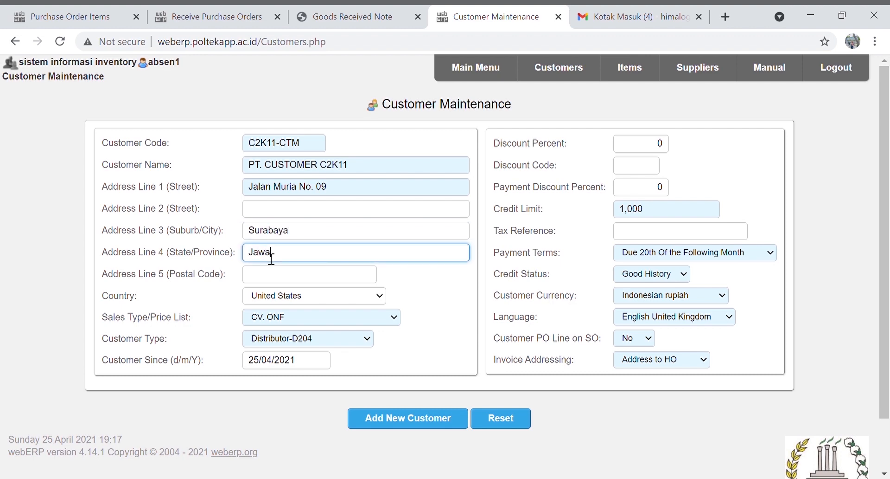
left_click(279, 276)
type("62537")
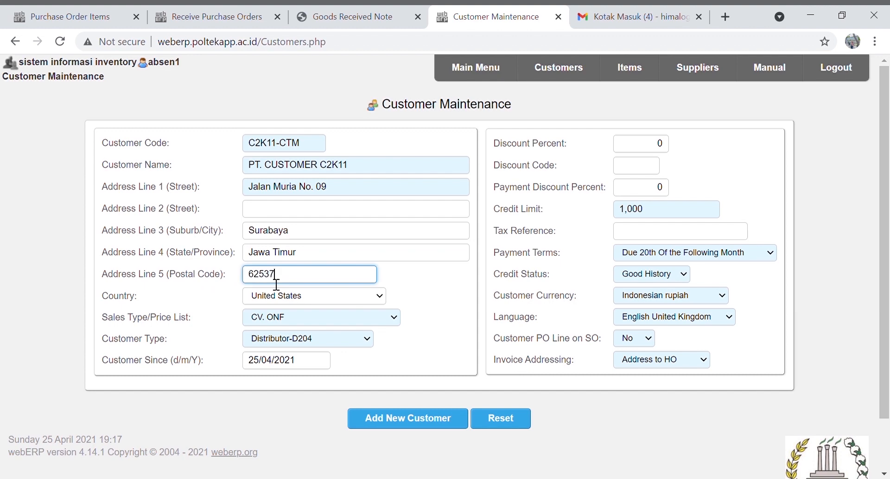
Set country Indonesia, sales type, customer type PT. ANT'S and language, then save the customer
key("Tab")
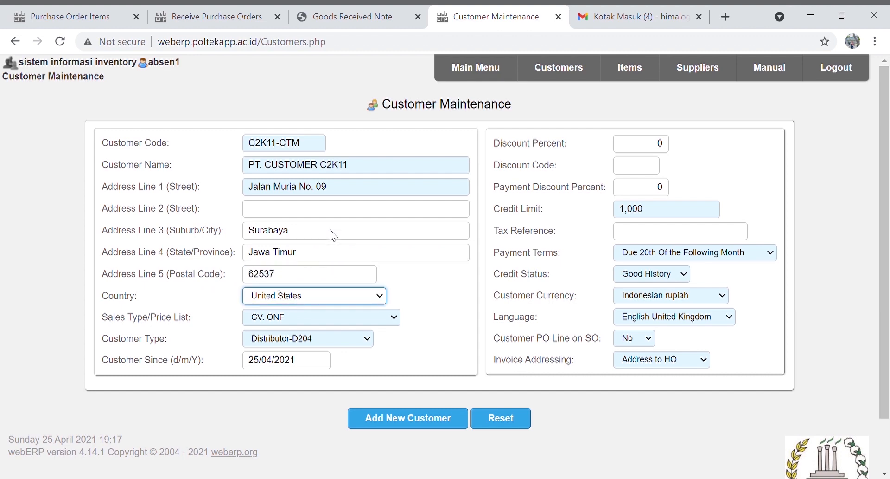
type("indonesia")
key("Tab")
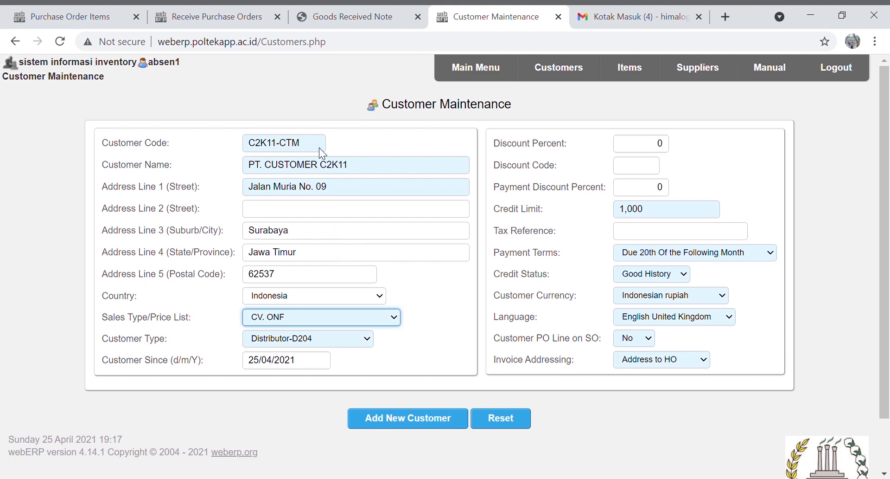
type("p")
key("Tab")
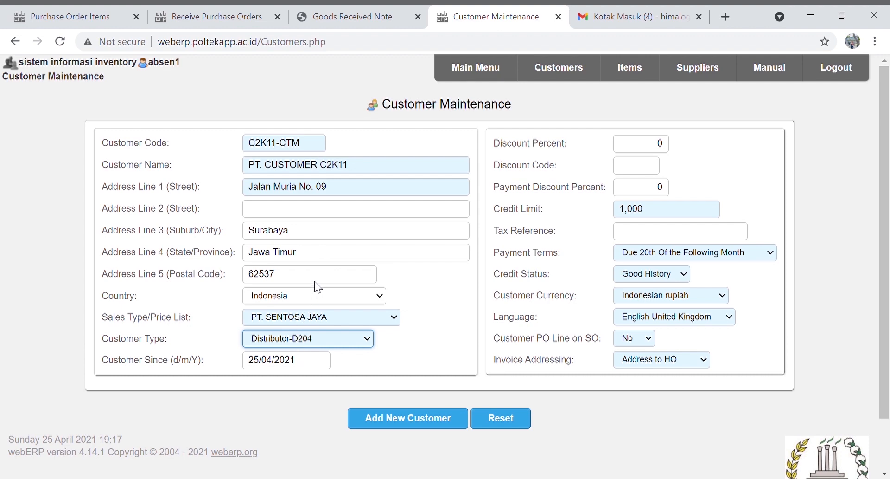
key("p")
key("p")
left_click(684, 326)
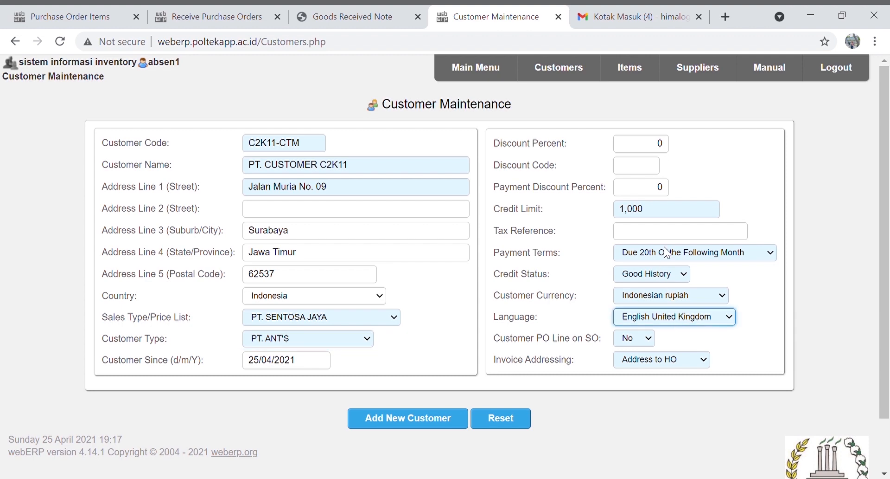
key("b")
left_click(449, 422)
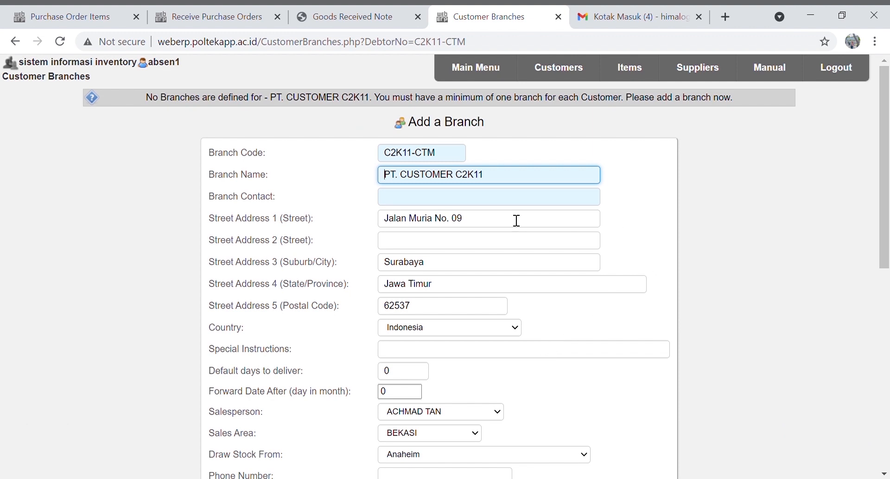
Enter the branch contact, salesperson, area JAWA TIMUR and stock location WAREHOUSE B-C2 KELOMPOK 1
left_click(489, 206)
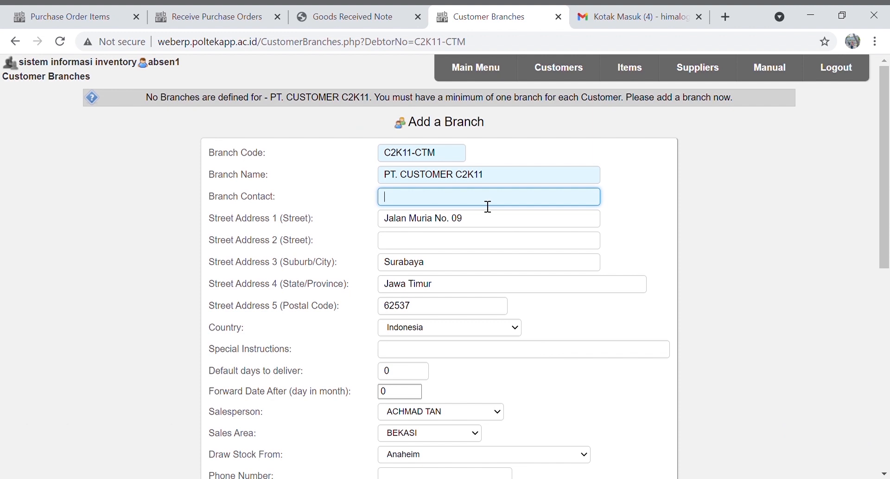
scroll(474, 287, "down", 1)
scroll(475, 286, "down", 1)
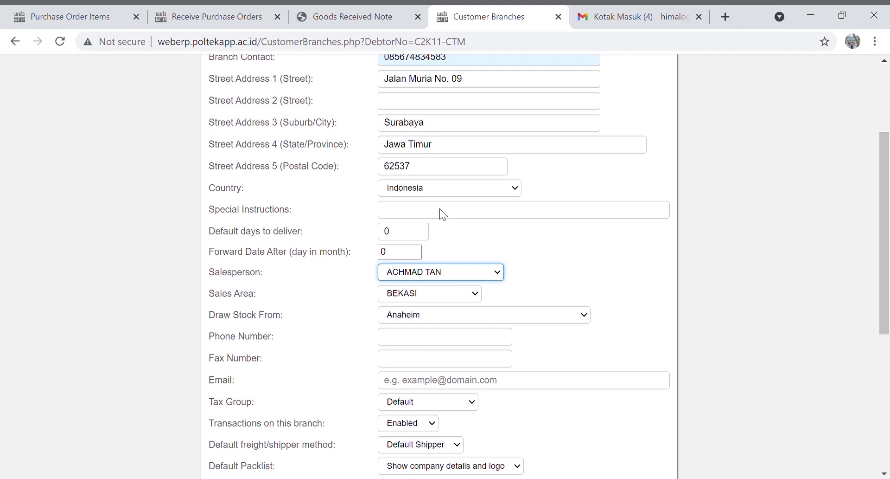
left_click(421, 242)
left_click(458, 297)
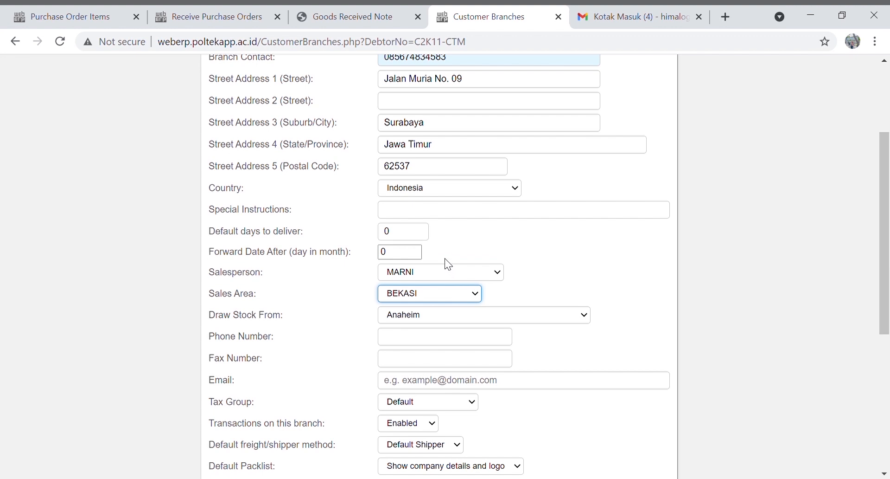
left_click(436, 180)
left_click(465, 319)
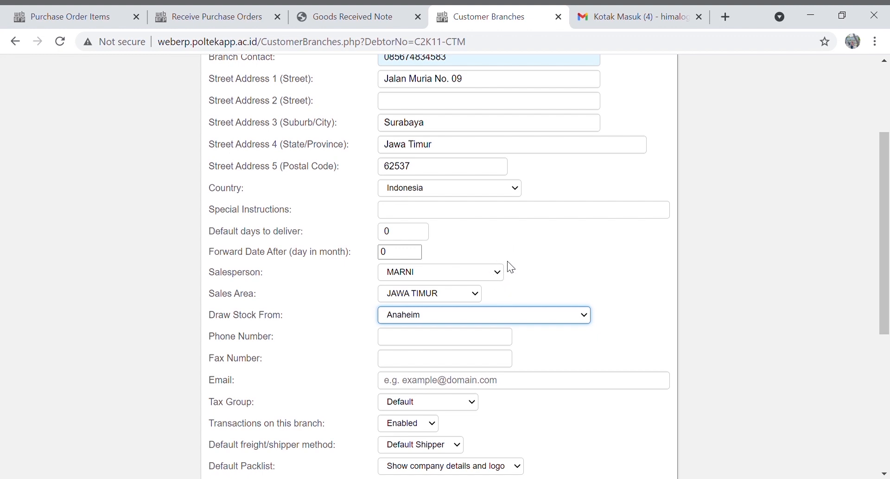
key("Down")
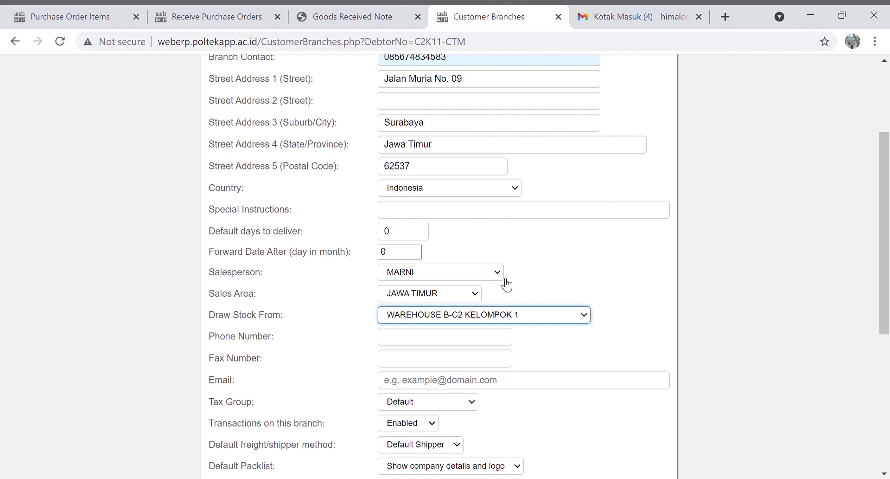
Fill in the branch phone, fax and e-mail address, then save the branch
scroll(507, 280, "down", 1)
left_click(447, 274)
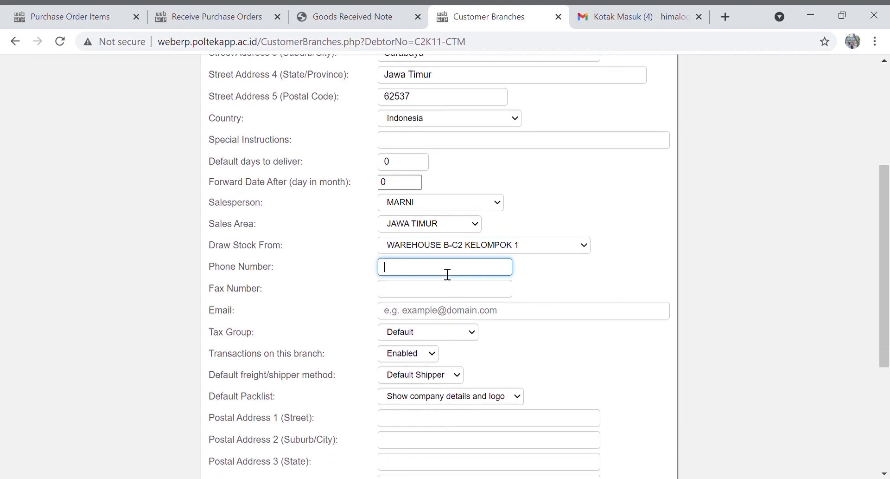
left_click(422, 295)
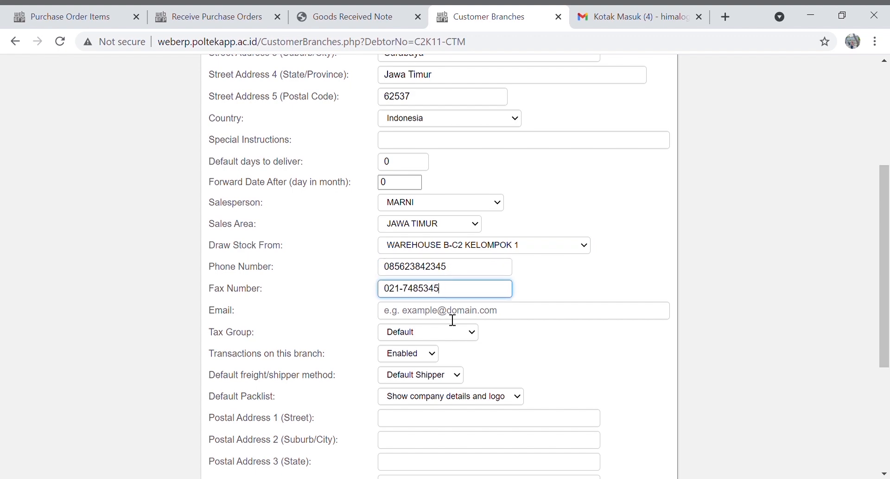
scroll(505, 243, "down", 1)
left_click(505, 243)
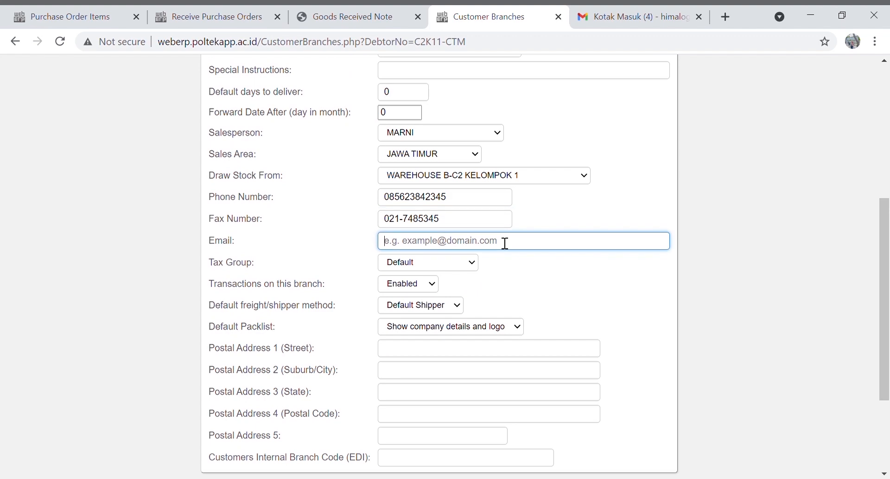
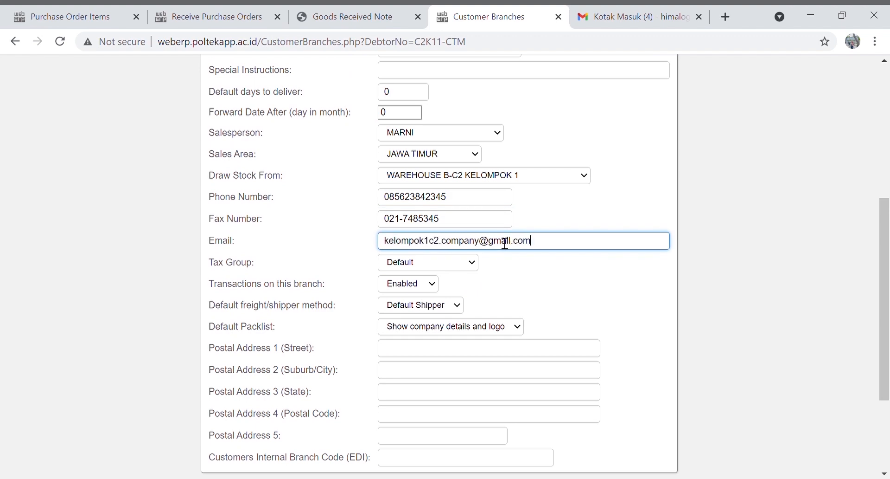
scroll(480, 225, "down", 1)
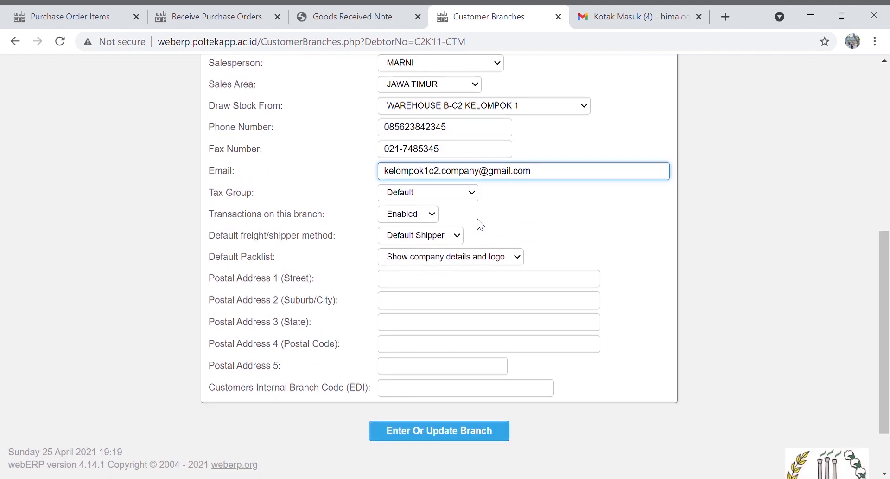
left_click(451, 431)
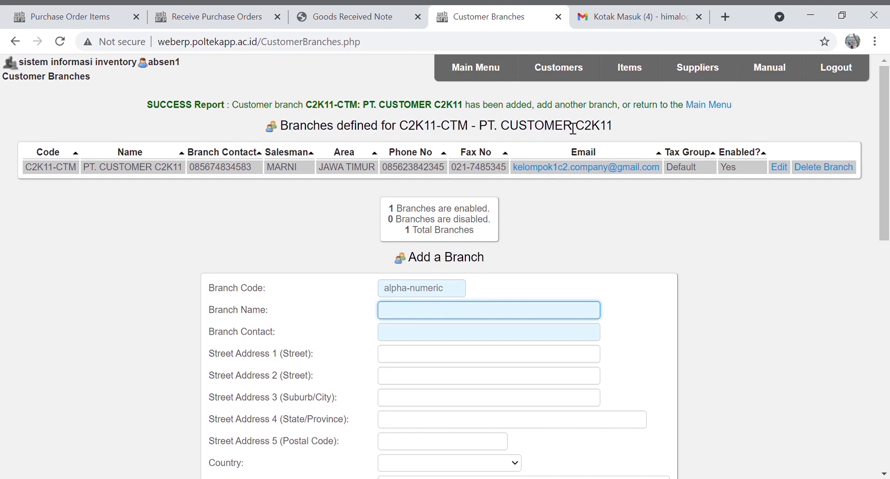
Go from the customer branch form to the Search Inventory Items page via Items
left_click(630, 69)
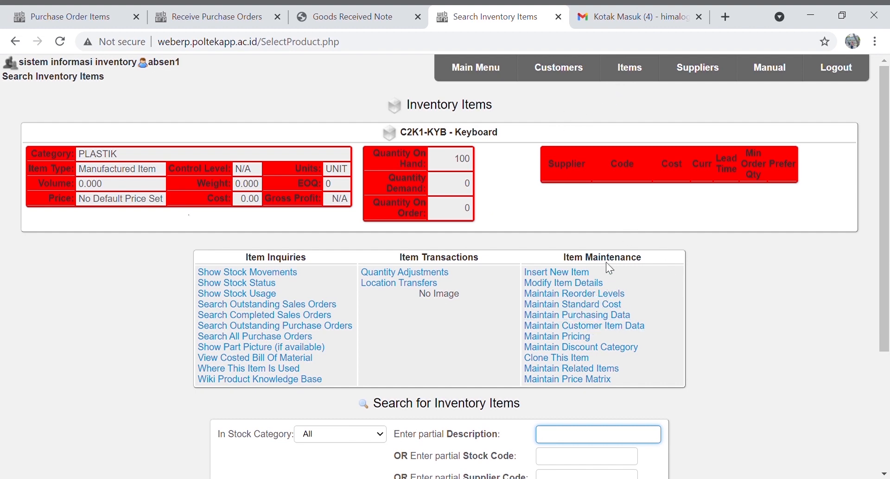
Change item C2K1-LP Laptop's stock category to test product
scroll(578, 222, "down", 1)
left_click(591, 394)
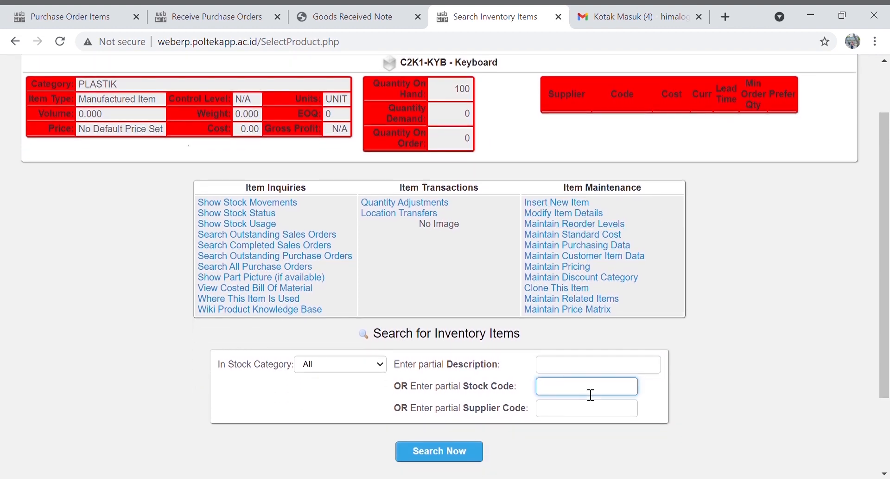
type("C2K1-LP")
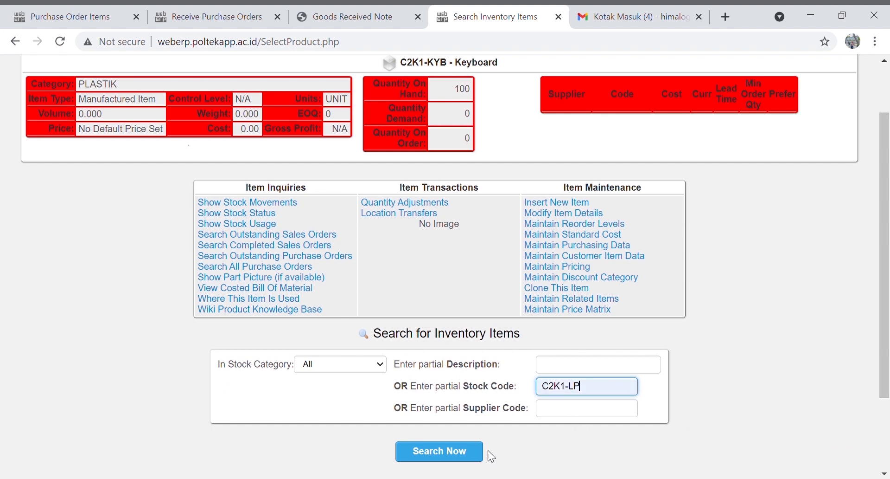
left_click(469, 455)
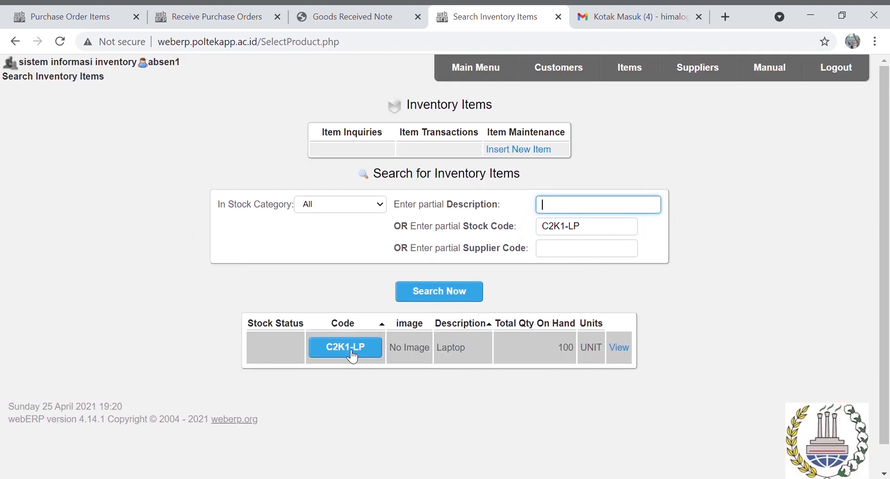
left_click(353, 355)
left_click(576, 286)
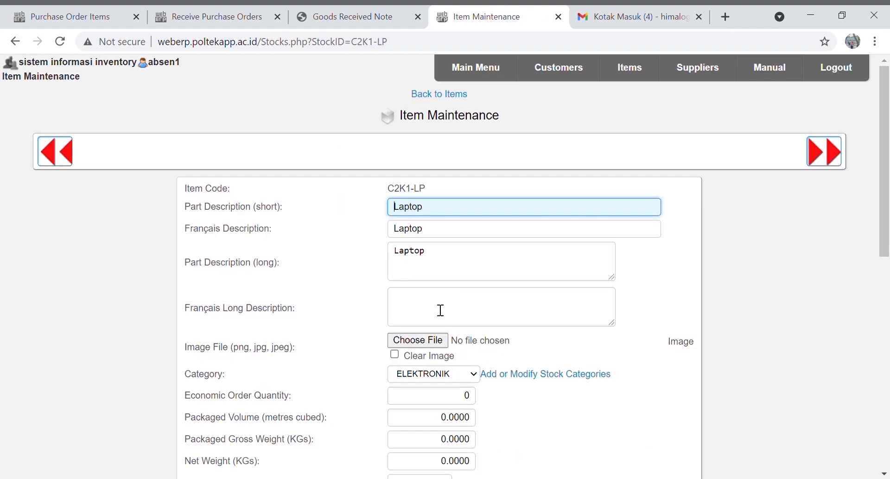
left_click(437, 373)
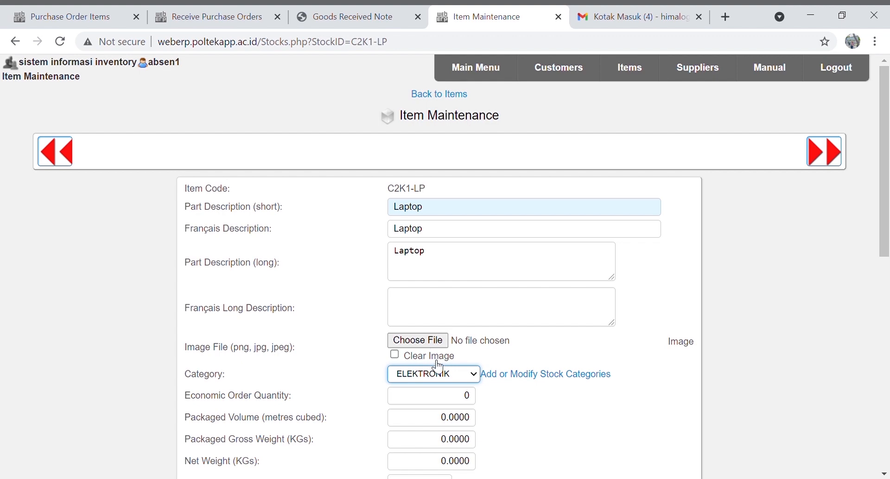
left_click(435, 362)
scroll(557, 325, "down", 12)
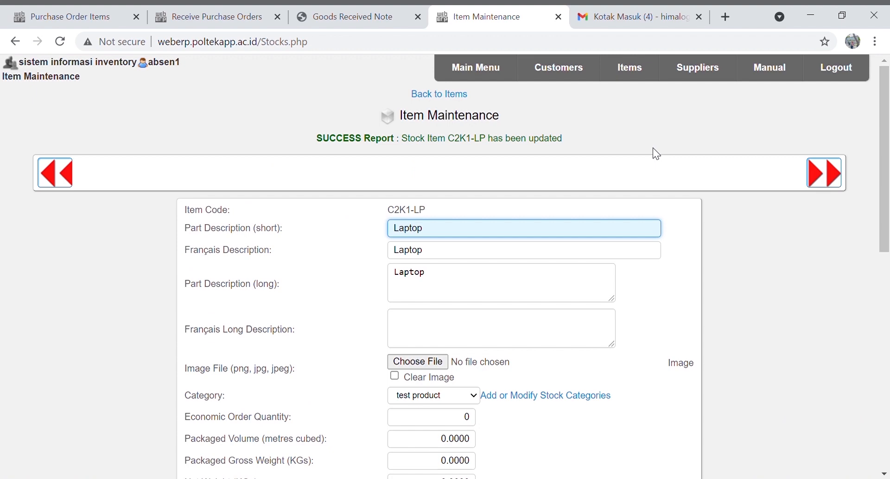
left_click(633, 72)
Set the Laptop's standard costs: 6,000,000 material, 750,000 labour, 500,000 overhead
left_click(559, 190)
left_click(546, 242)
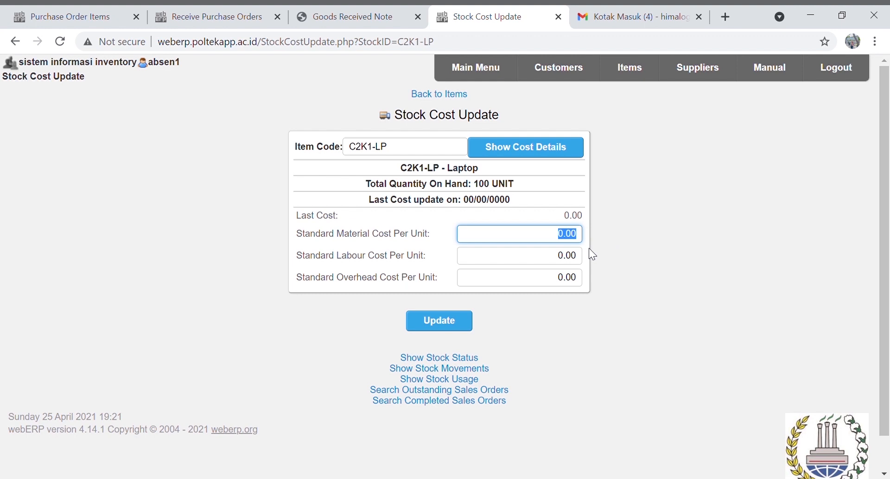
key("BackSpace")
type("6000000")
key("Tab")
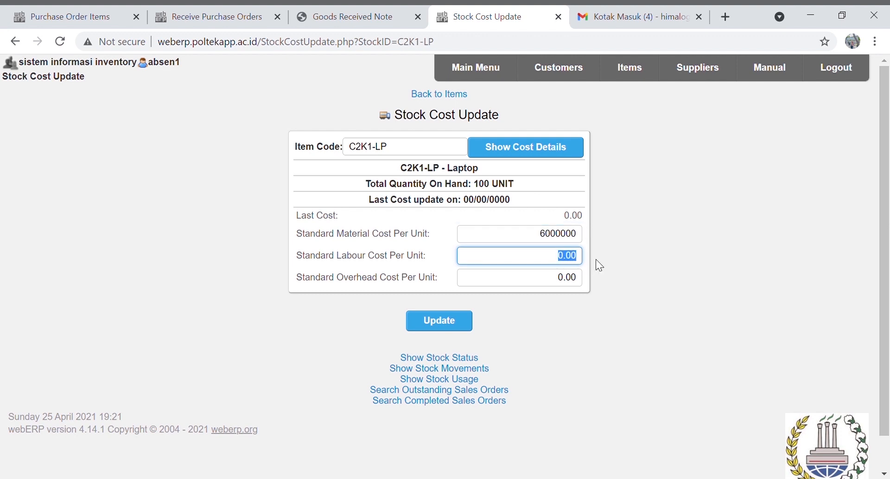
type("750000")
key("Tab")
type("500000")
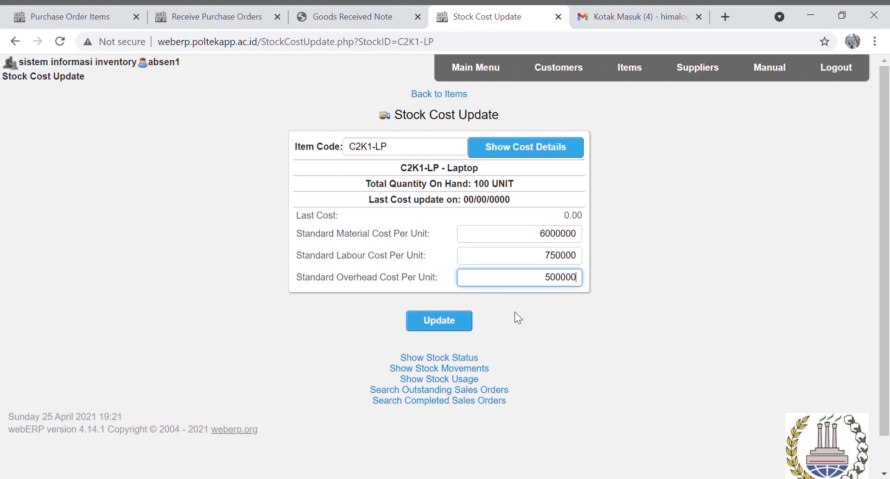
left_click(449, 324)
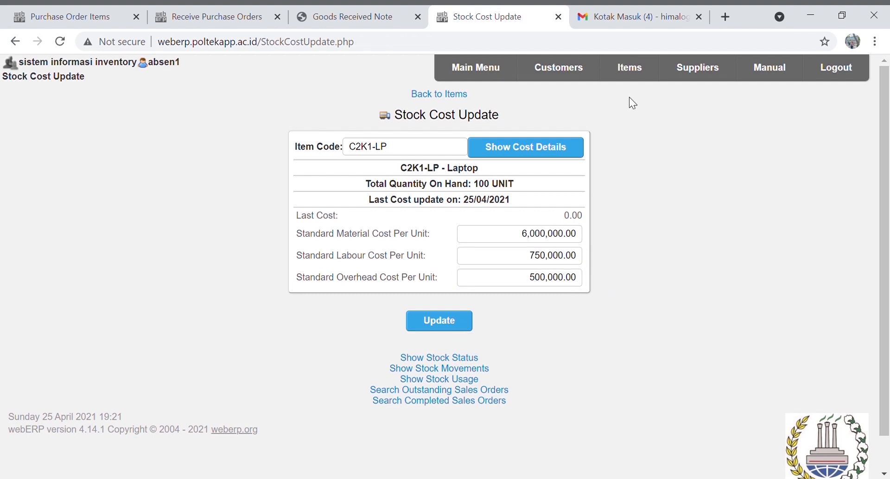
left_click(644, 78)
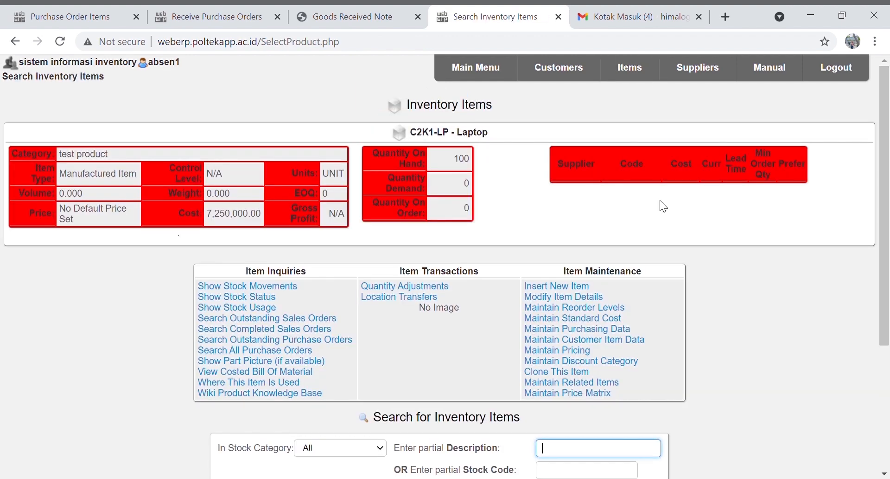
Find item C2K1-HP Handphone and resubmit its item details unchanged
scroll(632, 445, "down", 2)
left_click(603, 406)
type("c2k1-")
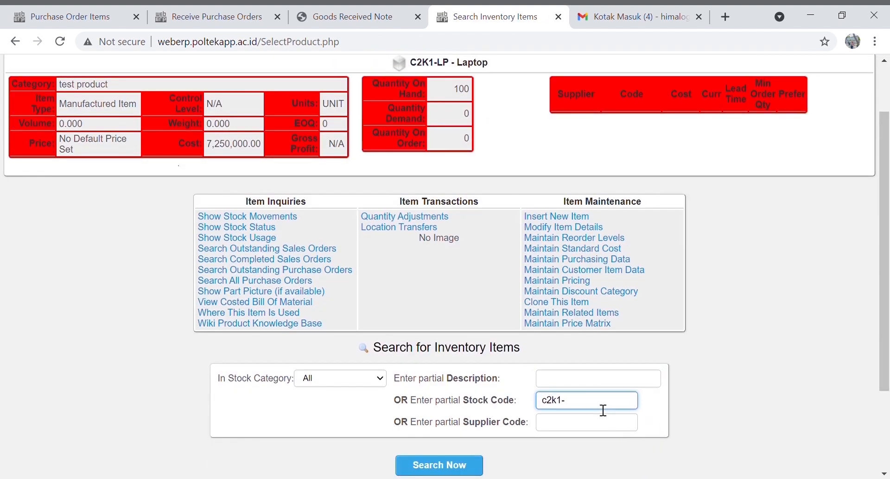
type("k")
key("BackSpace")
type("hp")
left_click(598, 449)
left_click(446, 466)
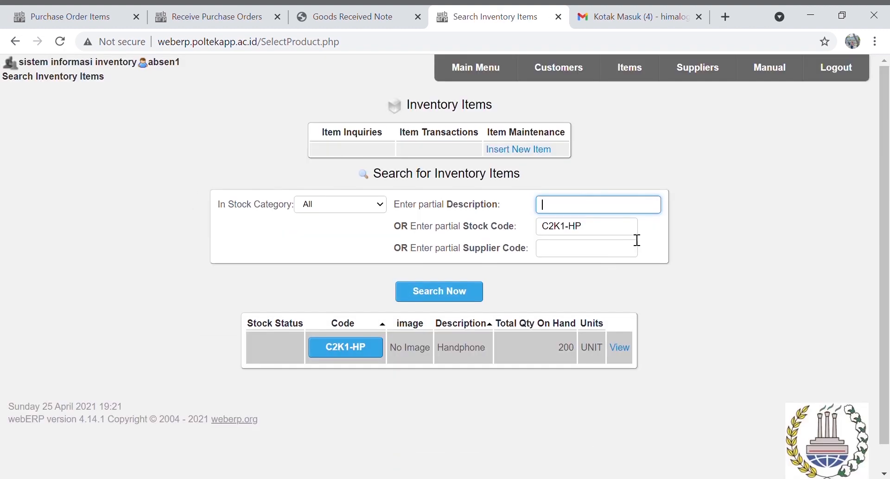
left_click(354, 347)
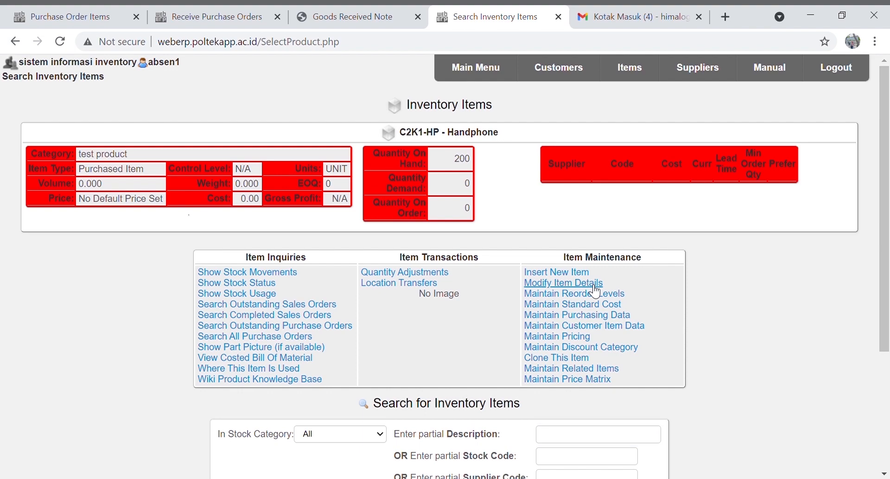
left_click(595, 286)
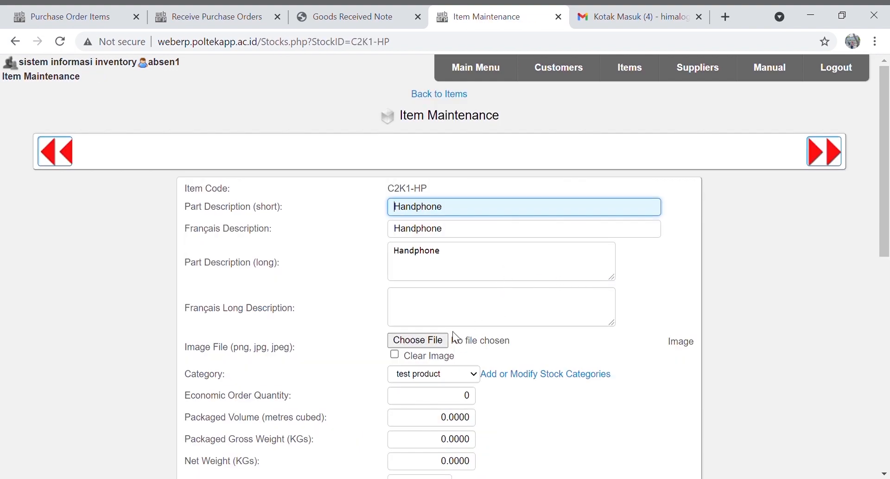
scroll(449, 372, "down", 10)
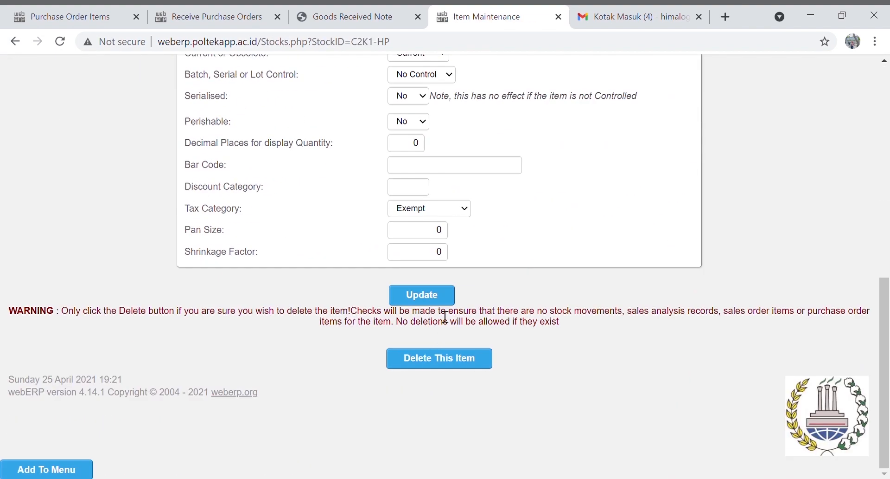
left_click(441, 294)
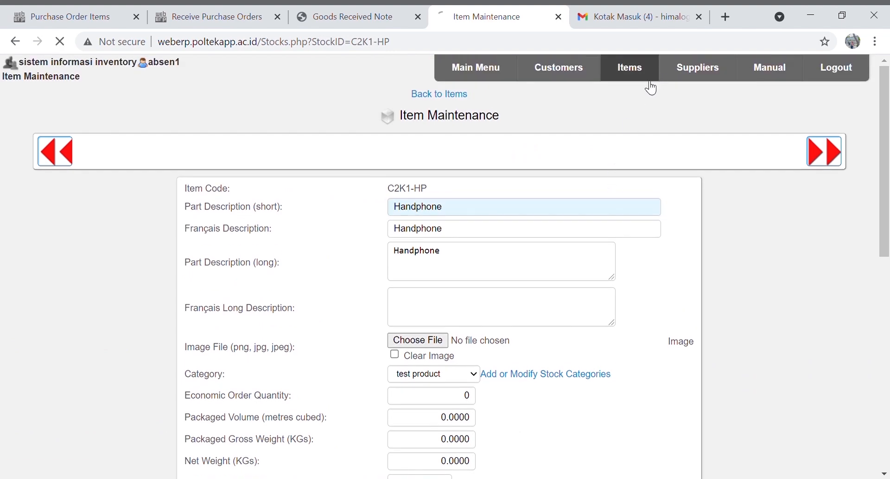
left_click(651, 80)
Enter a standard cost of 5,000,000 for the Handphone
left_click(552, 302)
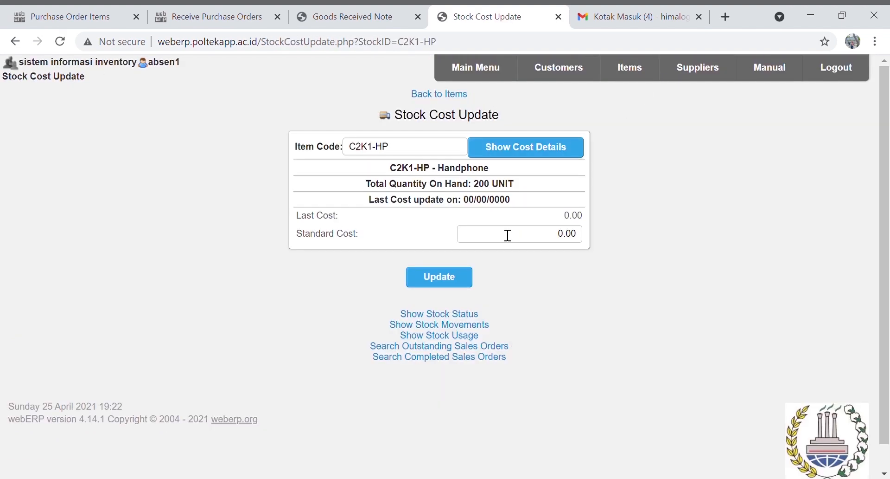
double_click(532, 240)
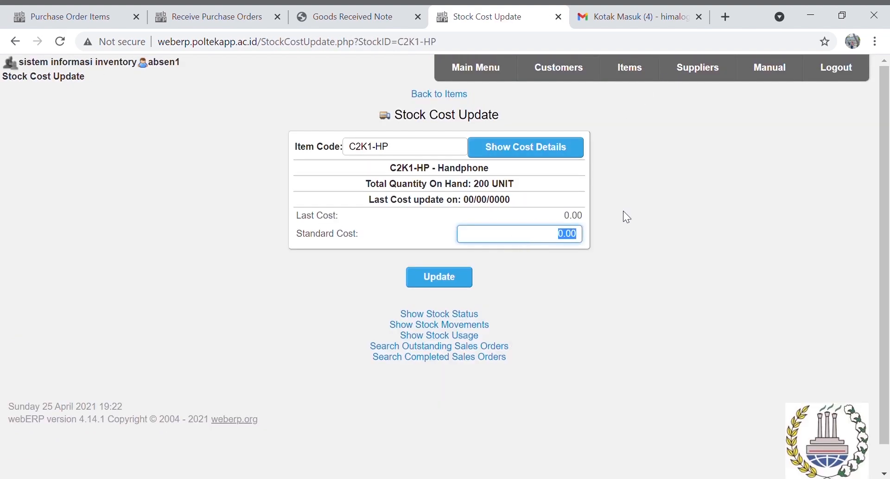
type("5000000")
key("Return")
left_click(631, 76)
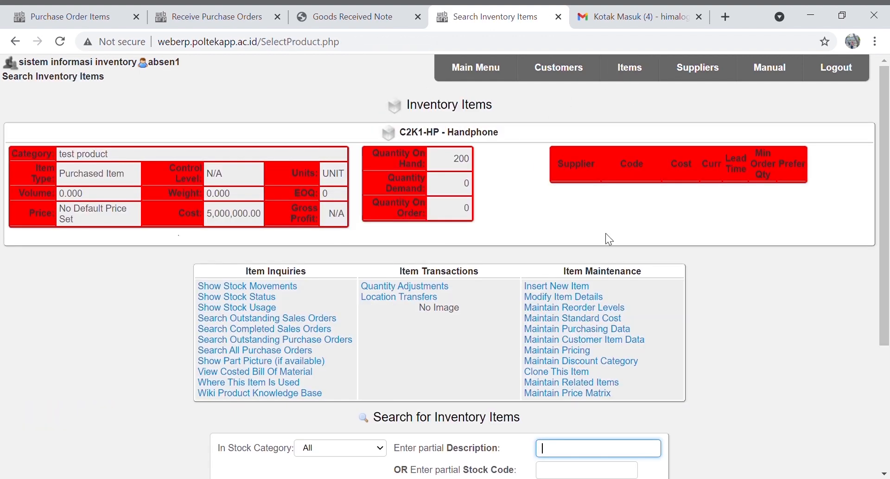
Find item C2K1-TP Tablet PC and open its details for editing
scroll(590, 416, "down", 3)
left_click(572, 338)
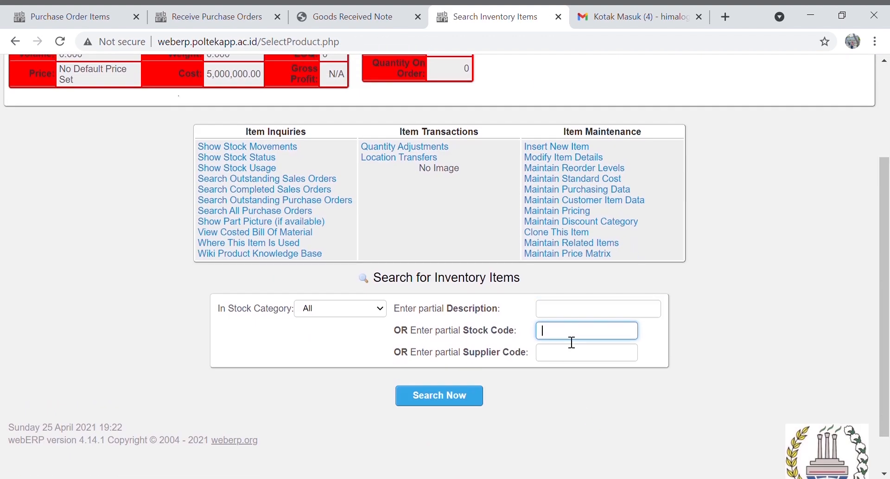
type("c2k1-tb")
key("BackSpace")
key("BackSpace")
type("tp")
left_click(467, 398)
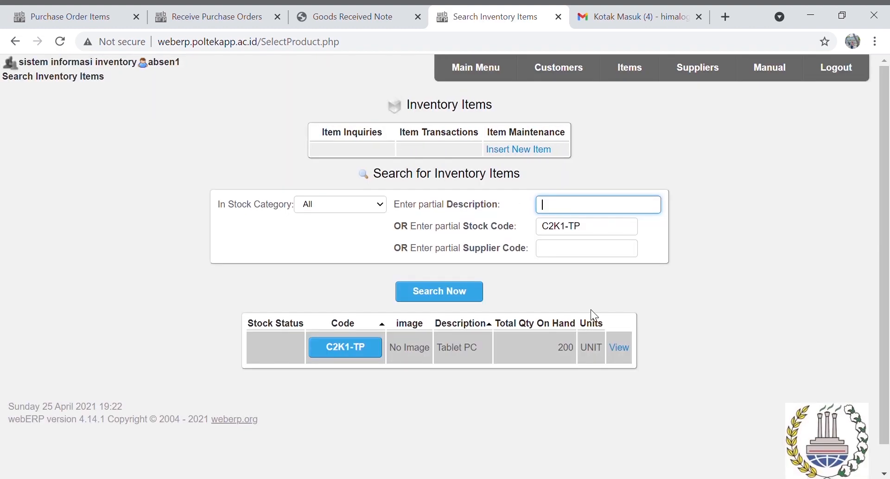
left_click(370, 347)
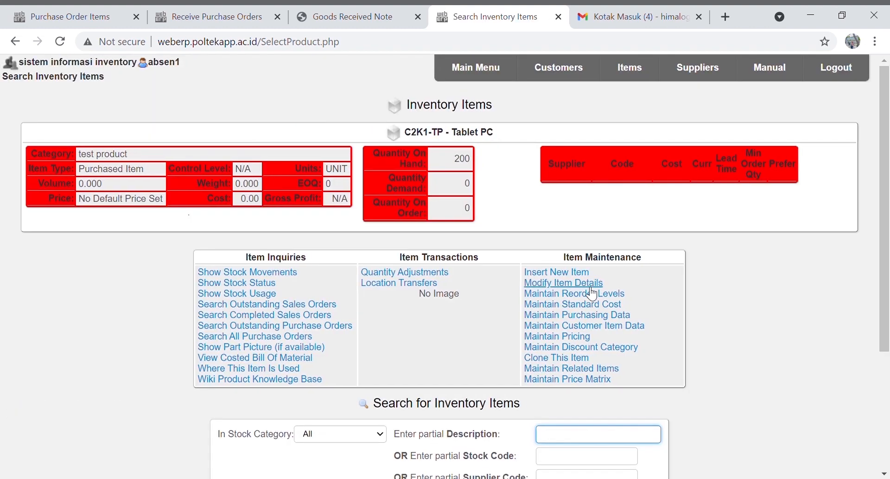
left_click(587, 283)
Set the Tablet PC's standard cost to 3,000,000, then go to the main menu
scroll(493, 320, "down", 4)
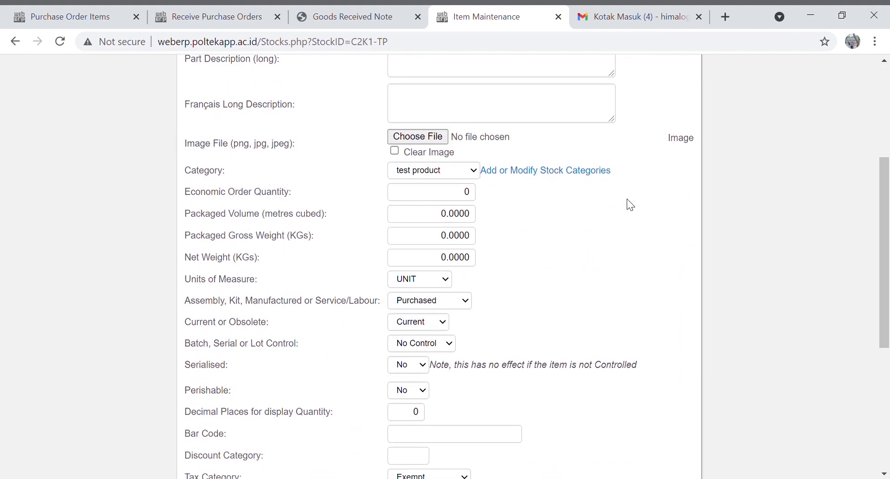
scroll(628, 201, "up", 4)
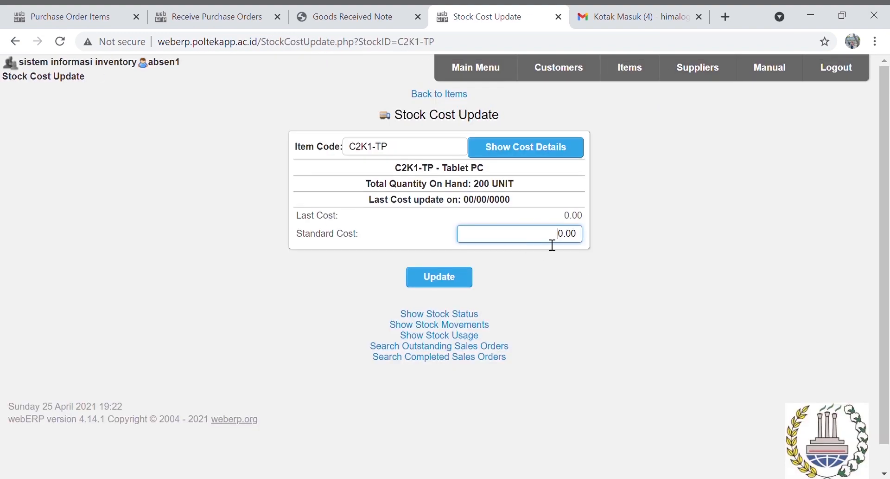
left_click_drag(552, 245, 586, 245)
type("3000000")
left_click(451, 276)
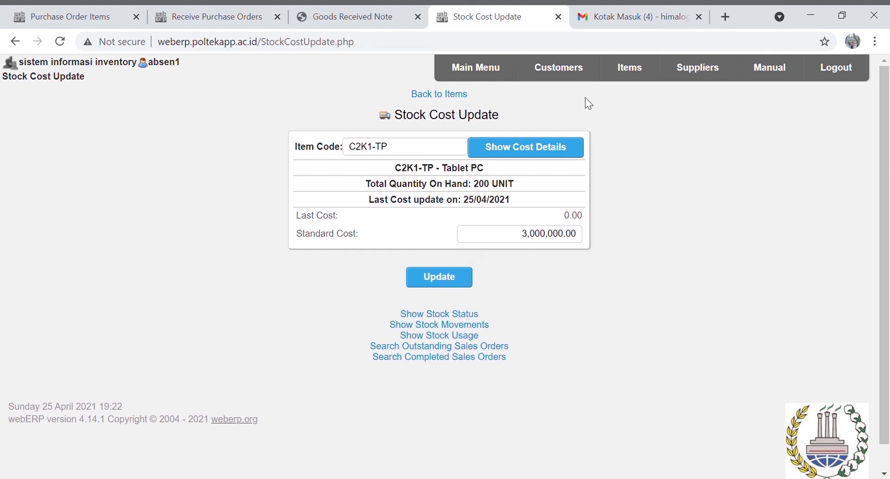
left_click(515, 78)
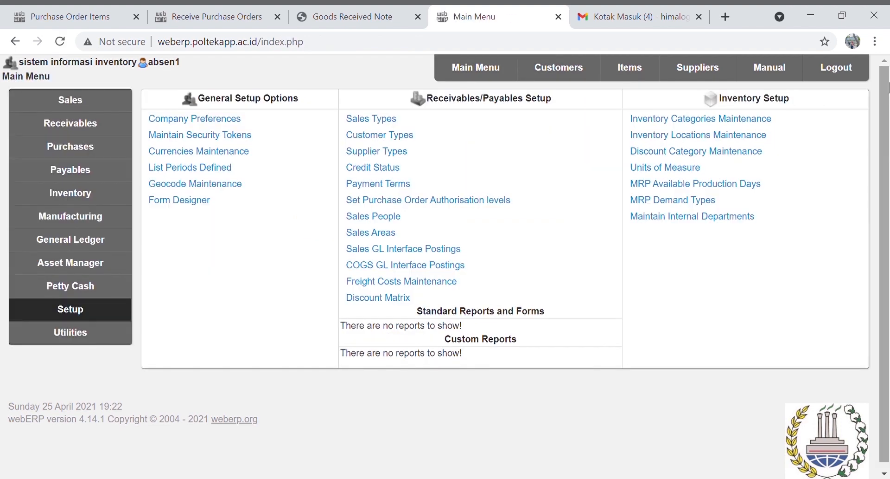
Begin a sales order for customer branch C2K11-CTM
left_click(536, 155)
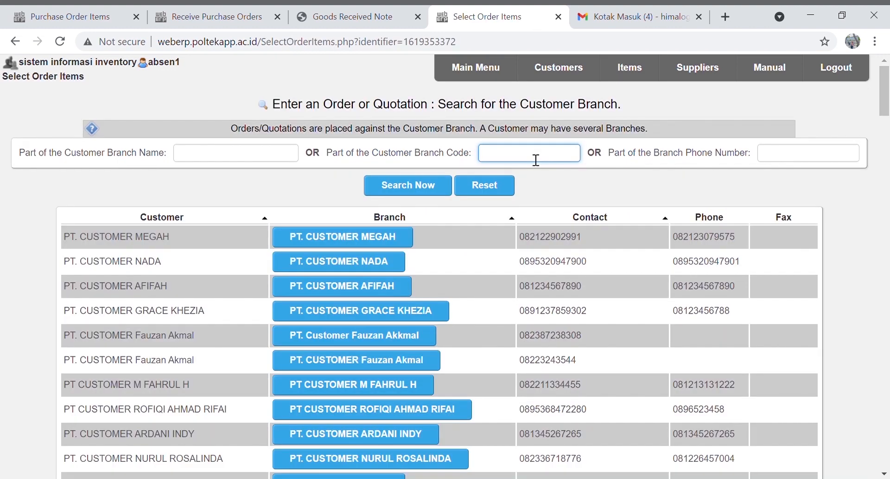
type("C2K11-CTM")
left_click(439, 186)
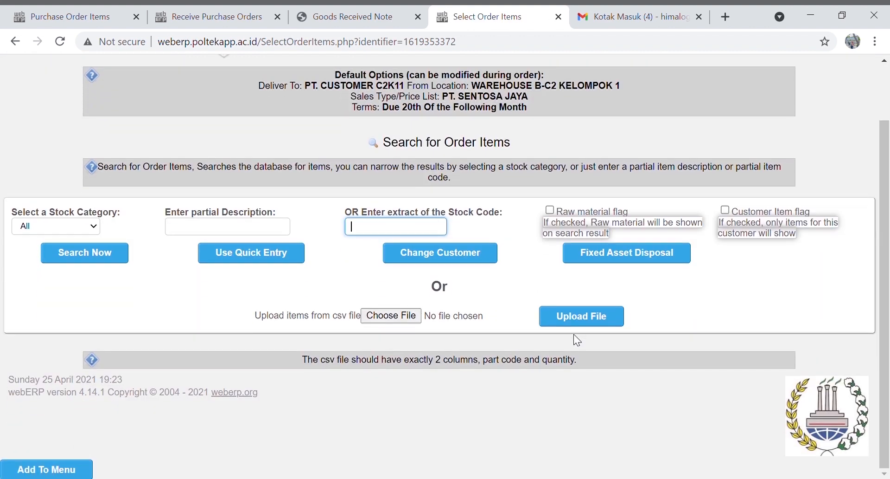
Find Laptop C2K1-LP and add it as a line on the order
type("C")
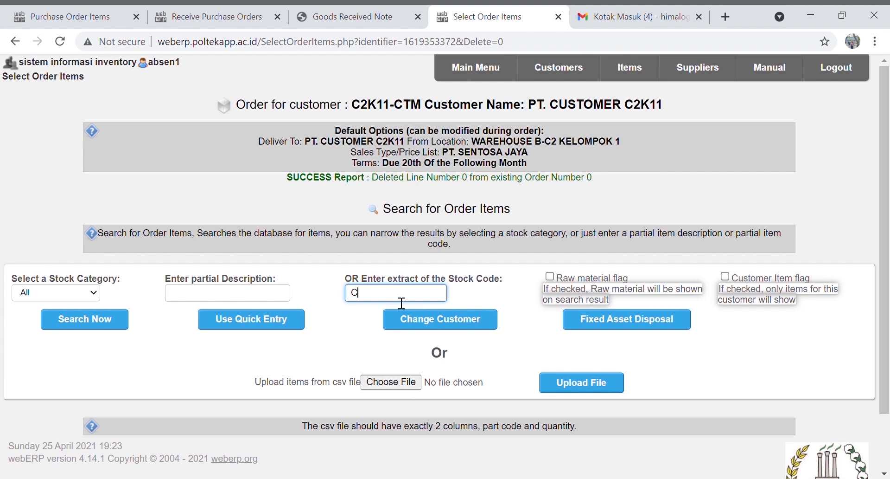
type("2K1-LP")
left_click(109, 324)
double_click(693, 296)
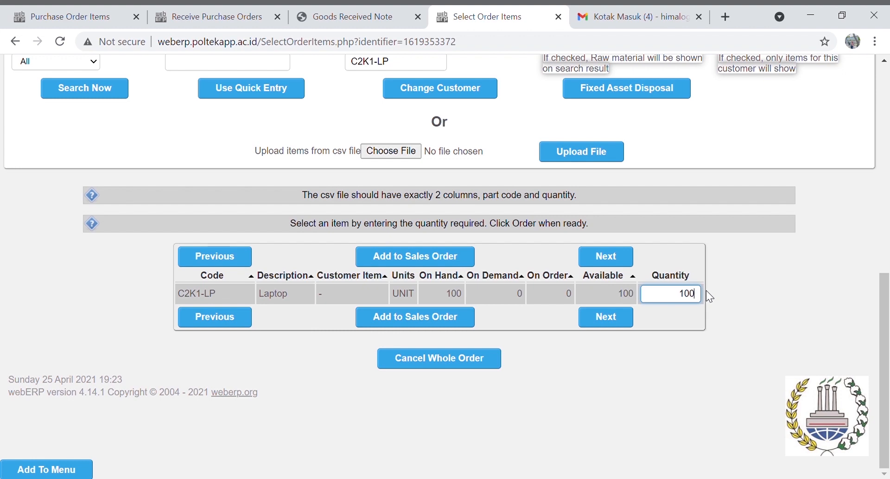
left_click(429, 317)
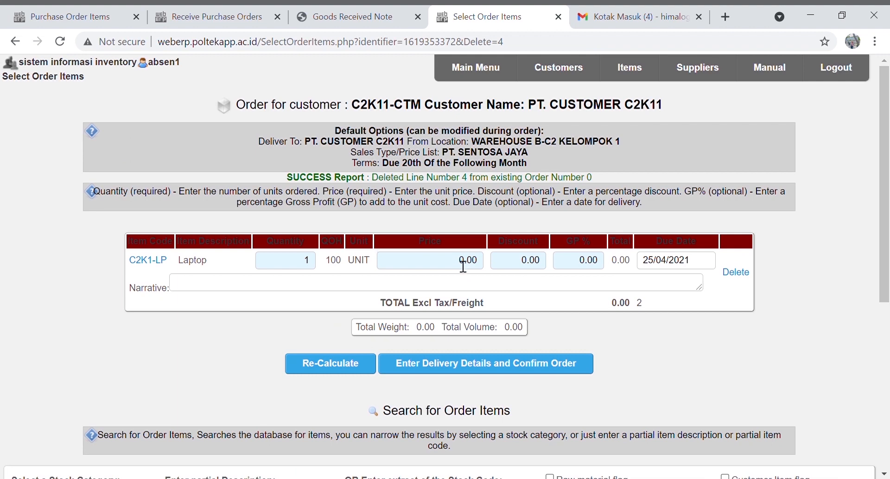
Try Laptop prices of 8,500,000 and then 8,750,000, recalculating each time
left_click_drag(460, 261, 492, 264)
type("85")
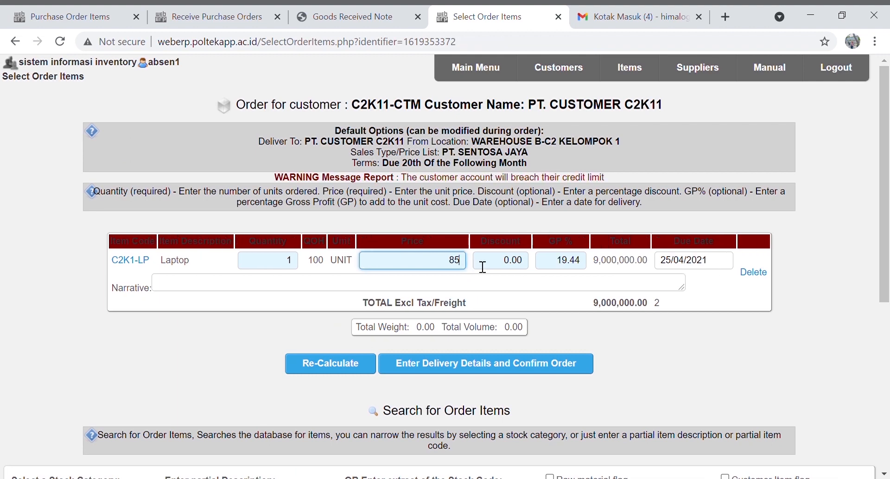
type("00000")
left_click(374, 364)
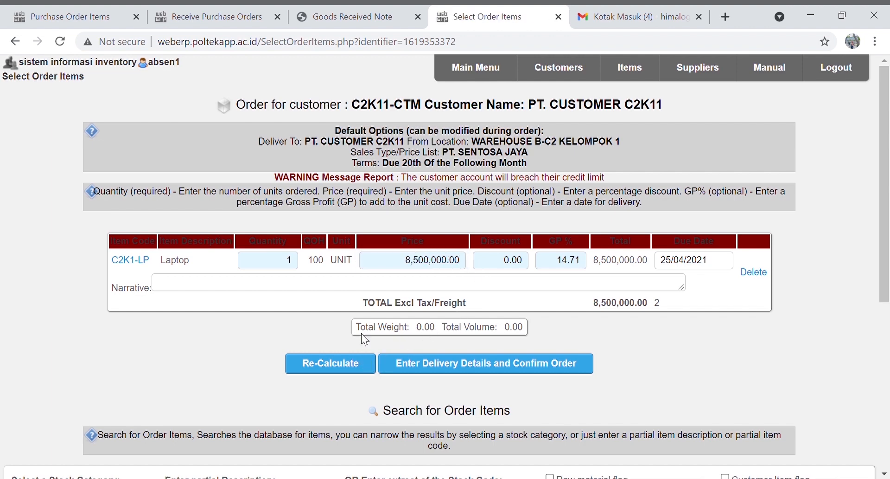
left_click(420, 261)
key("BackSpace")
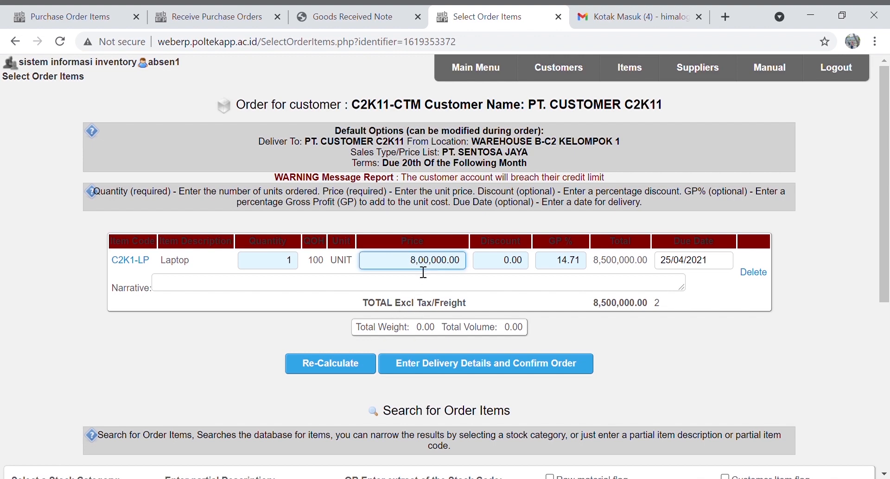
type("7")
key("Delete")
type("5")
left_click(309, 370)
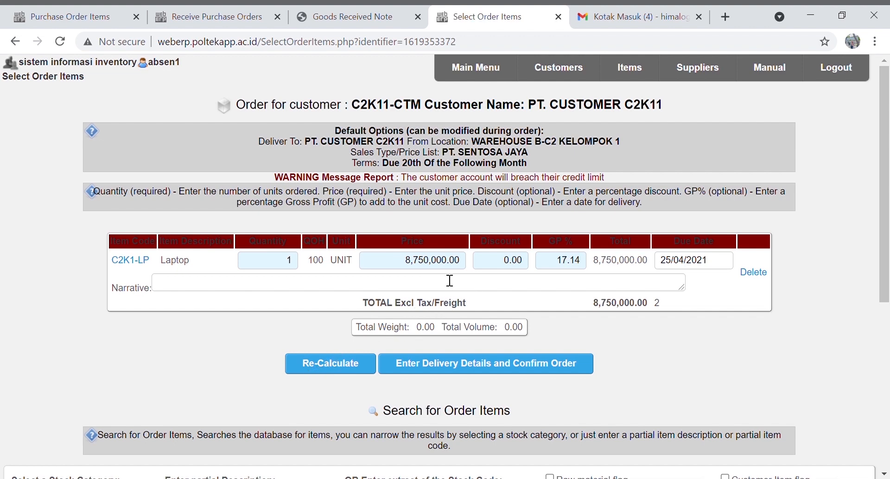
Lower the Laptop price to 8,650,000, then finally 8,600,000, recalculating the order
left_click(431, 268)
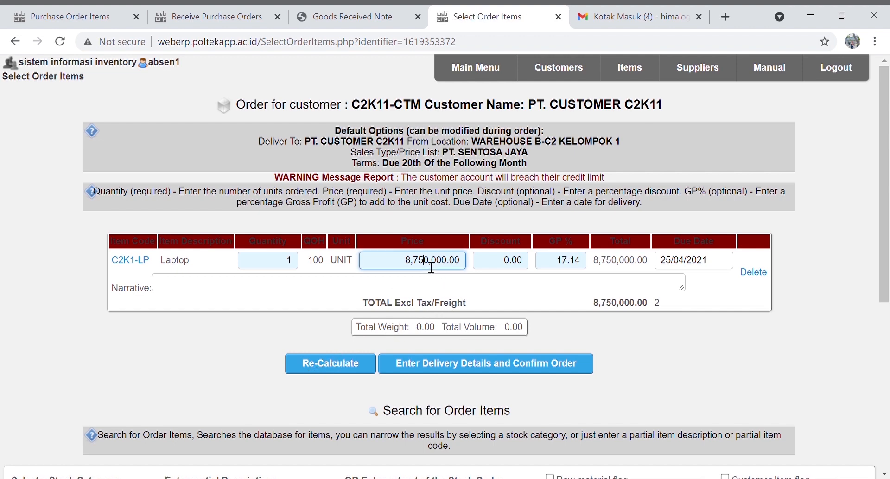
key("BackSpace")
key("BackSpace")
key("BackSpace")
type("650")
key("Delete")
left_click(351, 366)
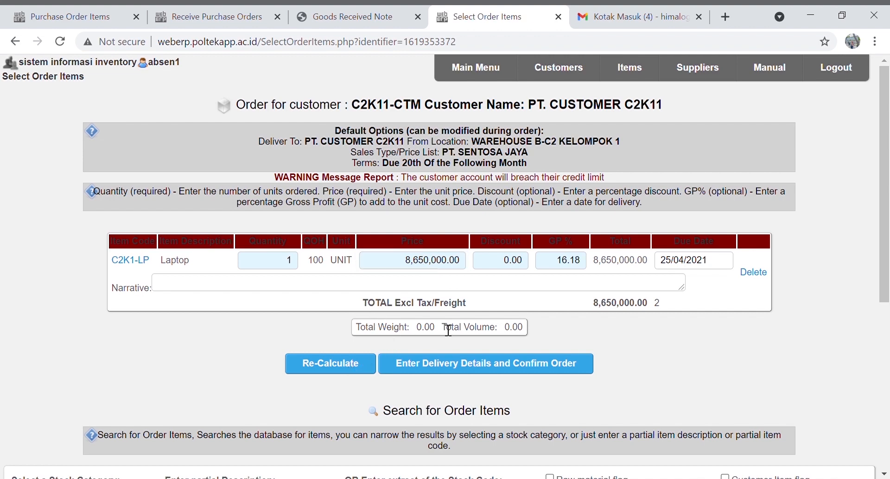
left_click(430, 265)
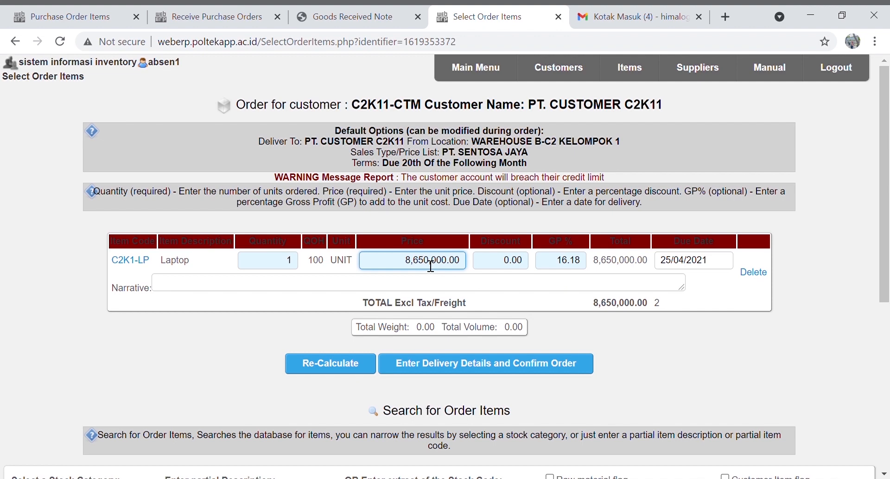
key("BackSpace")
type("0")
left_click(343, 364)
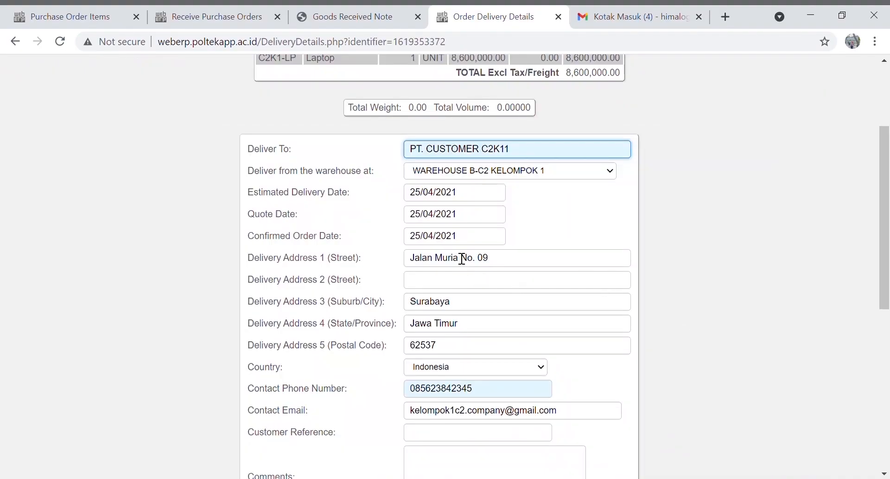
Accept the prefilled delivery details and place the order, creating order 125
scroll(505, 323, "down", 1)
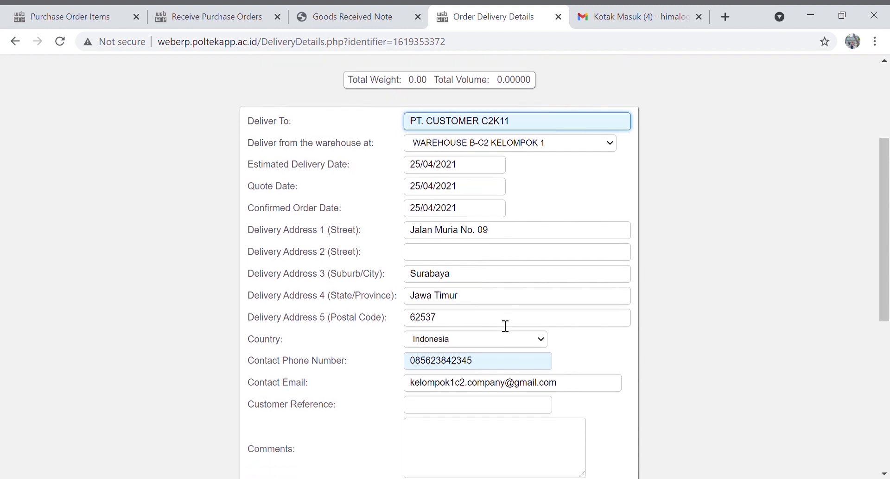
scroll(506, 352, "down", 1)
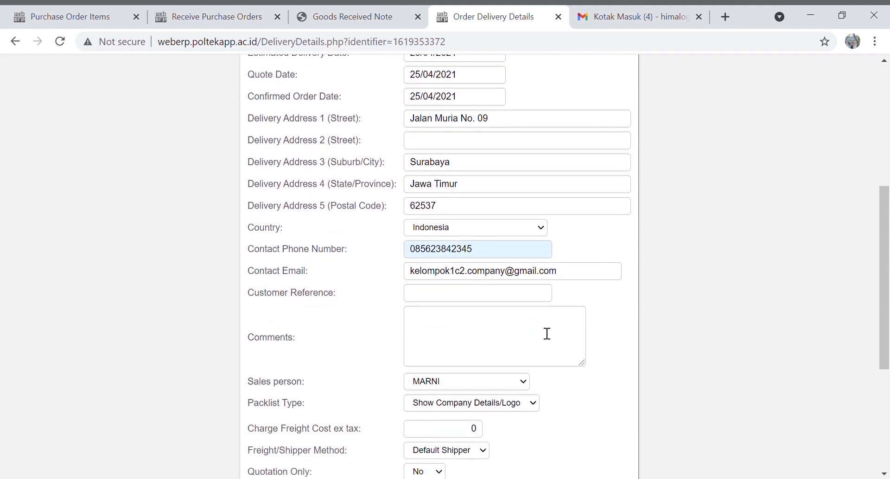
scroll(547, 334, "down", 1)
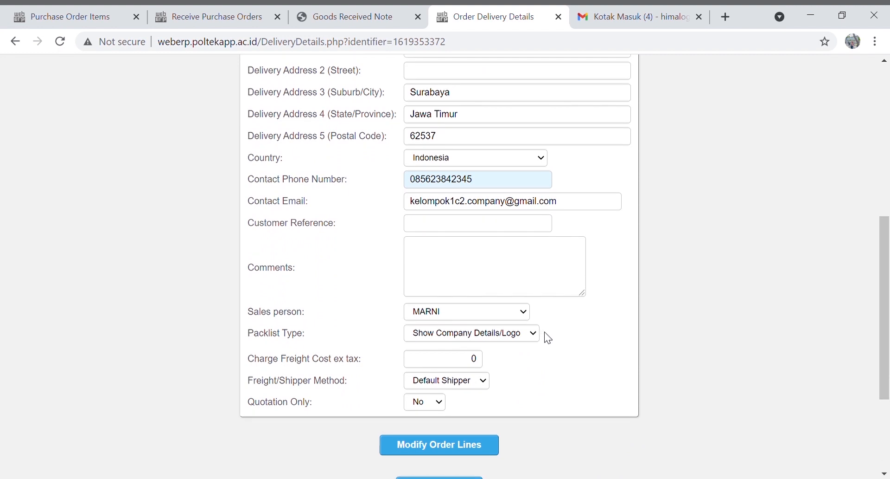
scroll(548, 338, "down", 1)
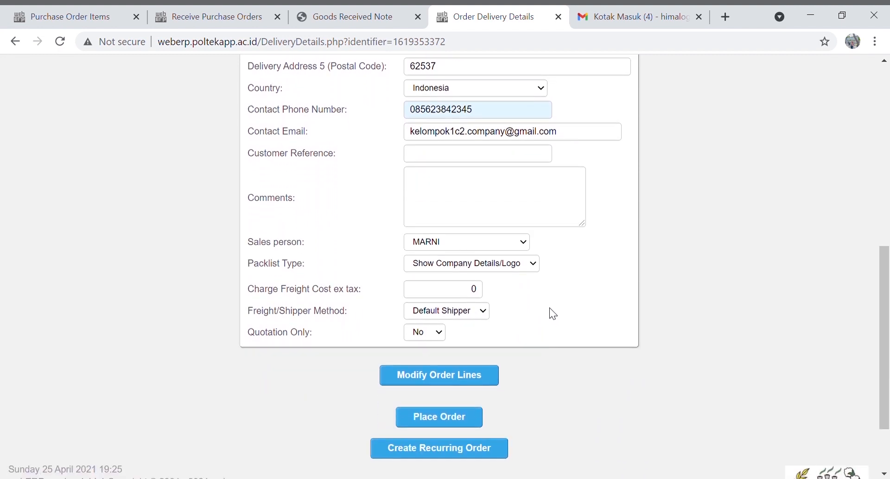
scroll(534, 241, "up", 1)
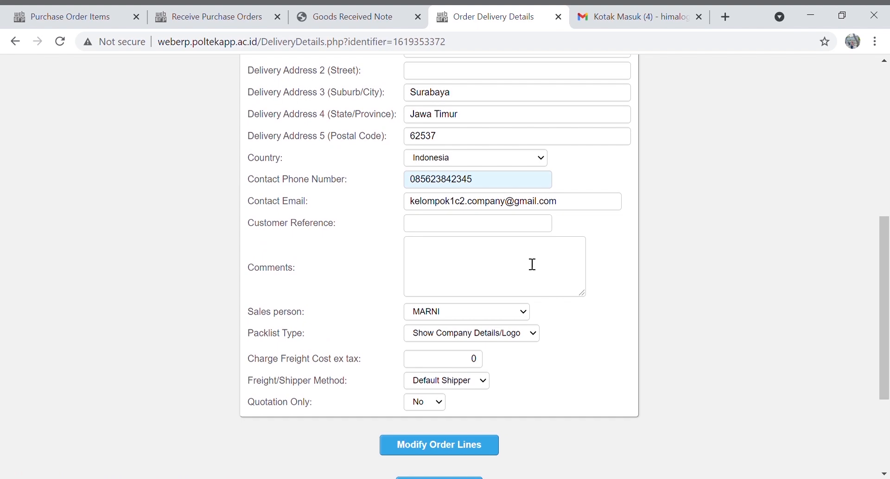
scroll(532, 264, "down", 2)
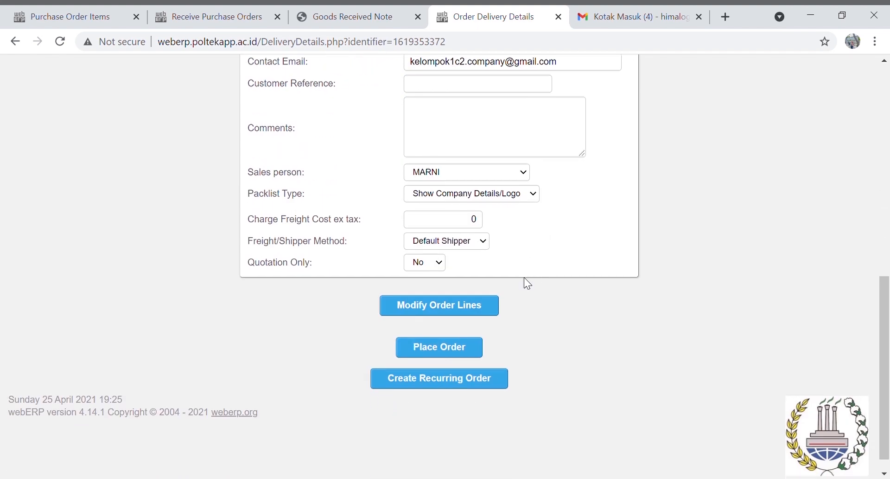
left_click(458, 355)
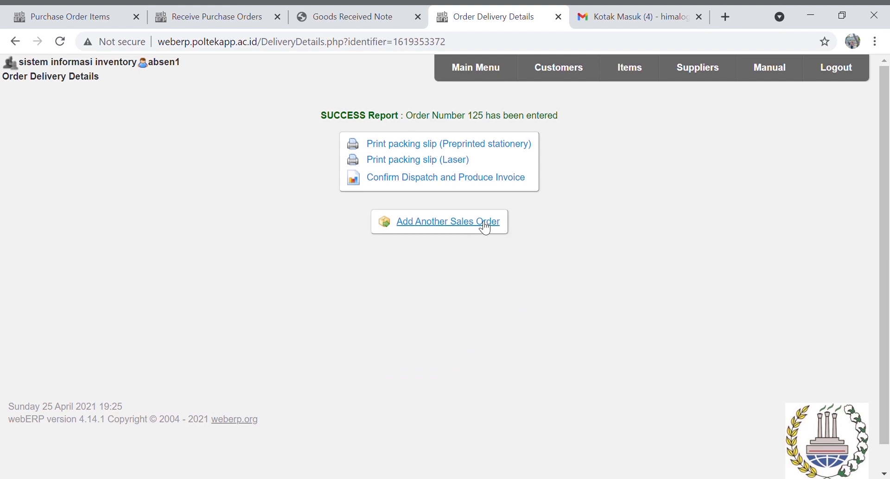
Download and open the preprinted-stationery packing slip PDF for order 125
left_click(448, 148)
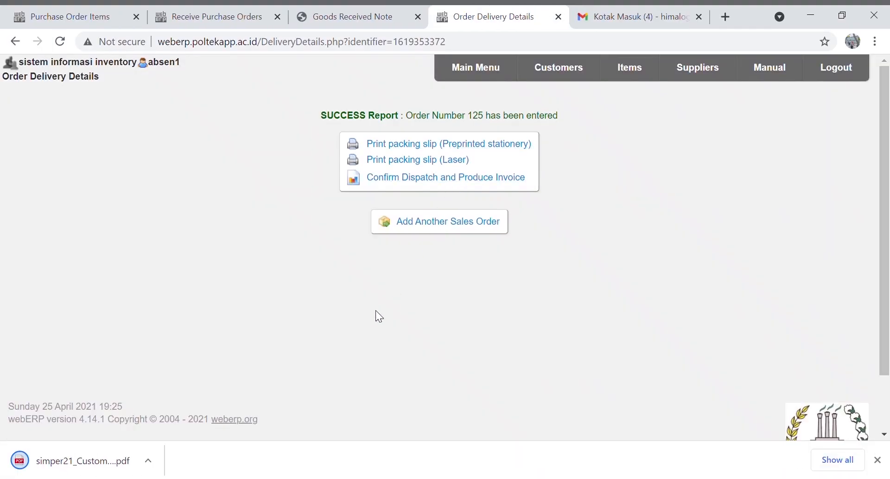
left_click(104, 457)
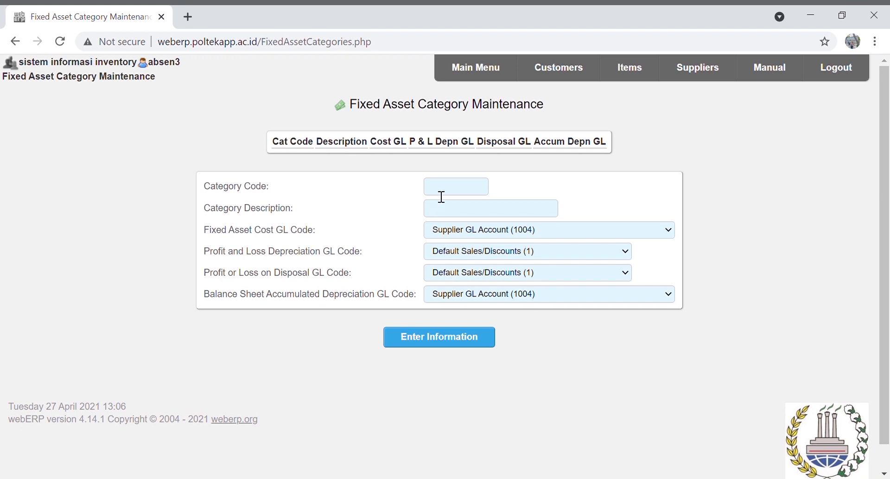
Create category C2K1AT 'Asset Tetap' using Buildings (1600) for cost and depreciation GL
left_click(442, 195)
type("C2K1AT")
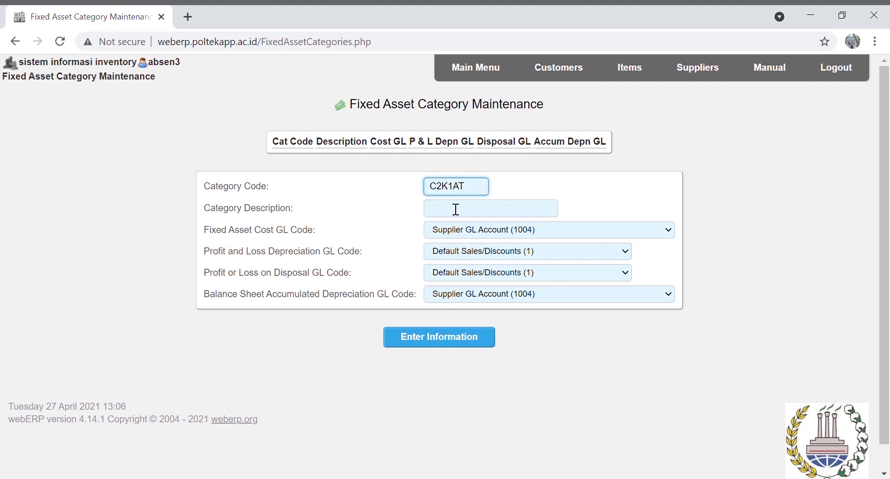
left_click(456, 210)
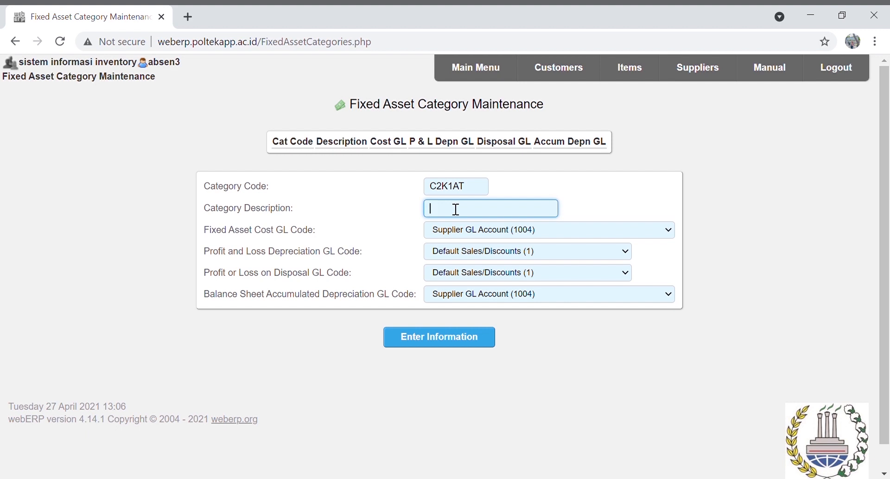
type("Asset Tetap")
key("Tab")
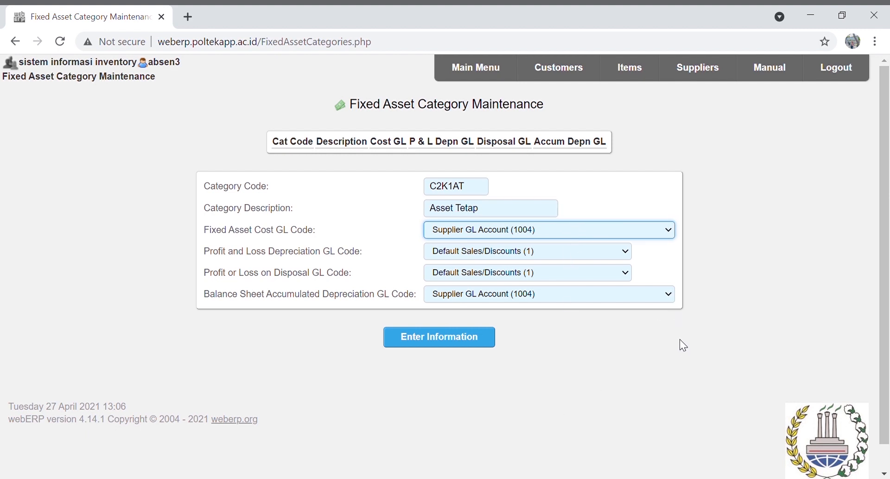
key("b")
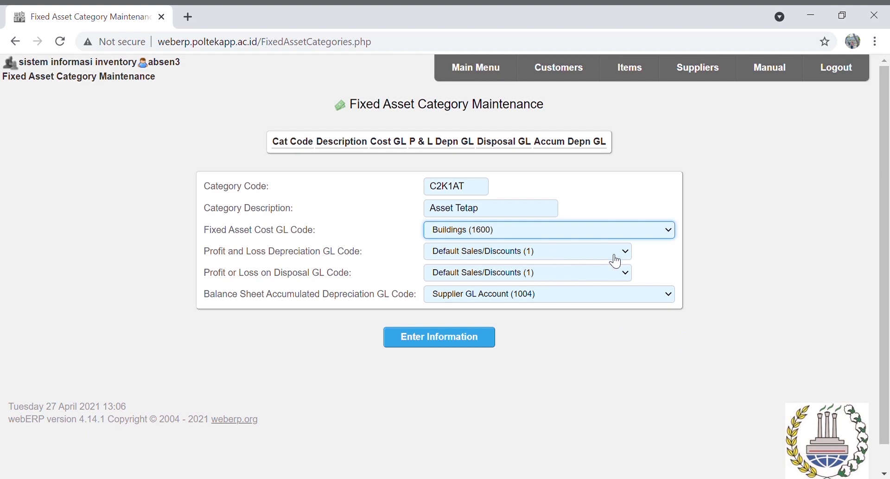
left_click(610, 300)
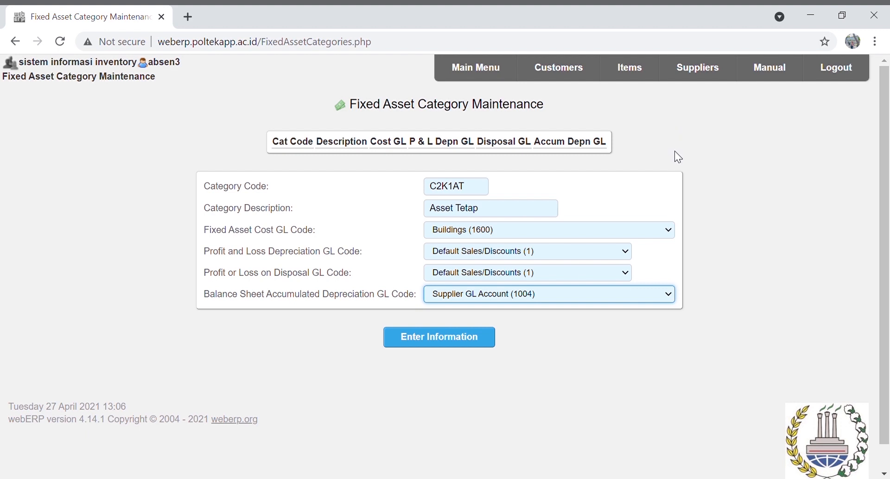
key("b")
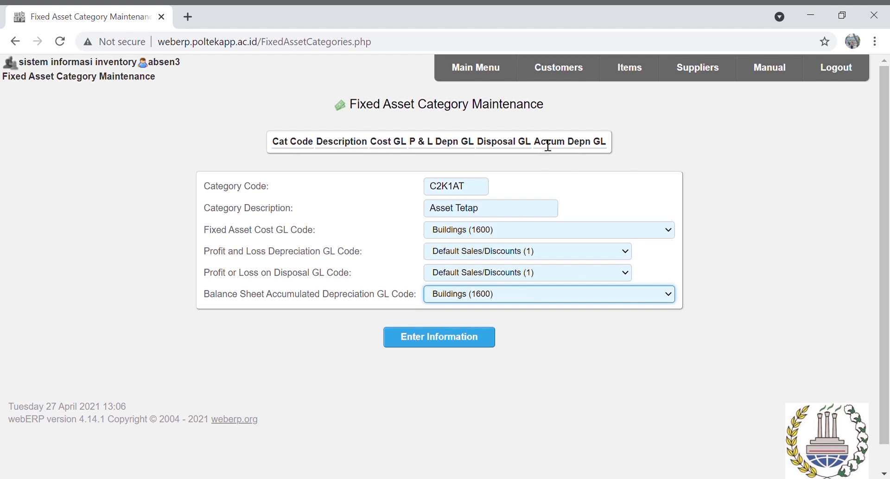
left_click(470, 343)
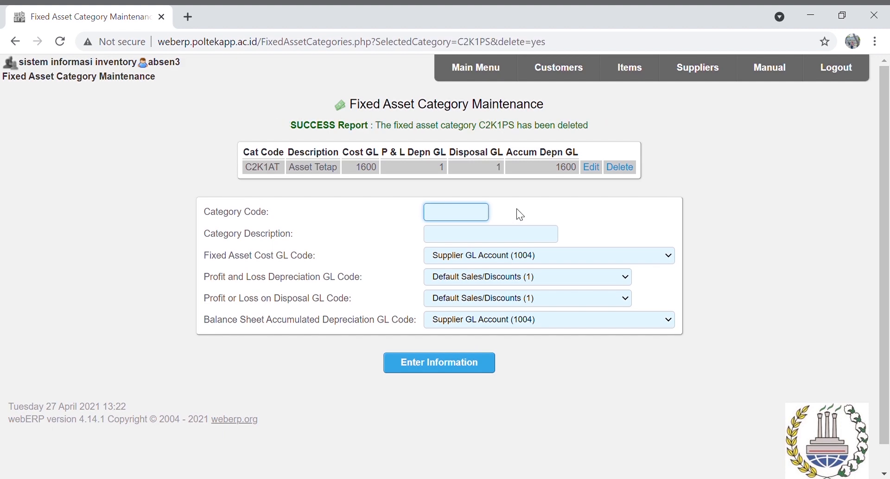
Enter category code C2K1RM with description 'Persediaan Raw Mtrl'
type("C2K1")
type("PS")
key("BackSpace")
type("R")
key("BackSpace")
key("BackSpace")
type("RM")
key("Tab")
type("Persediaan Raw Mater")
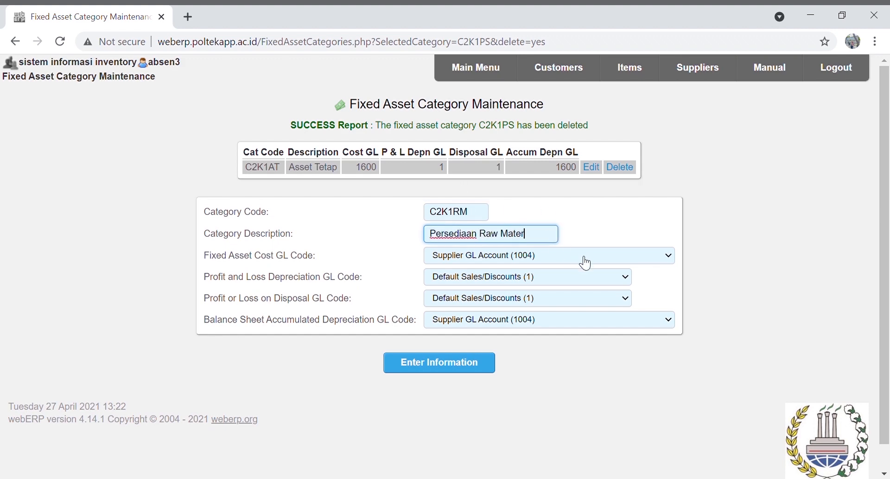
key("BackSpace")
key("BackSpace")
key("BackSpace")
key("BackSpace")
type("trl")
Choose Raw Material Inventory (1420) for both cost and accumulated depreciation GL
key("Tab")
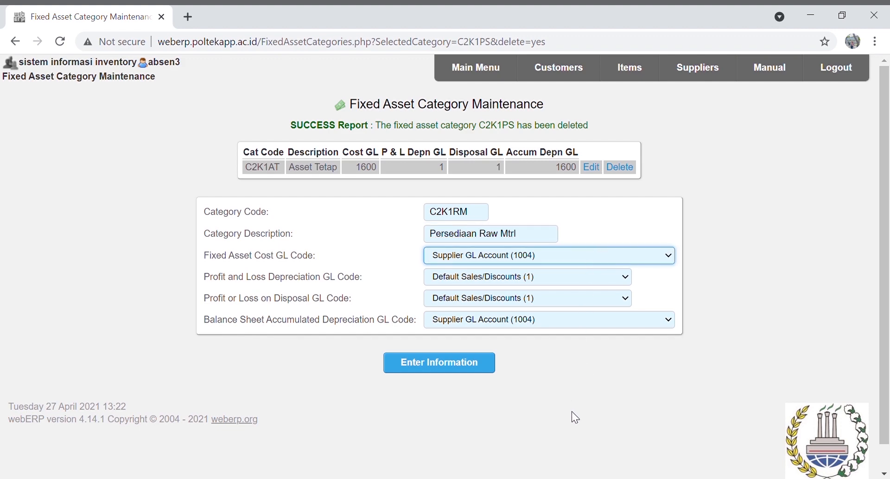
left_click(563, 318)
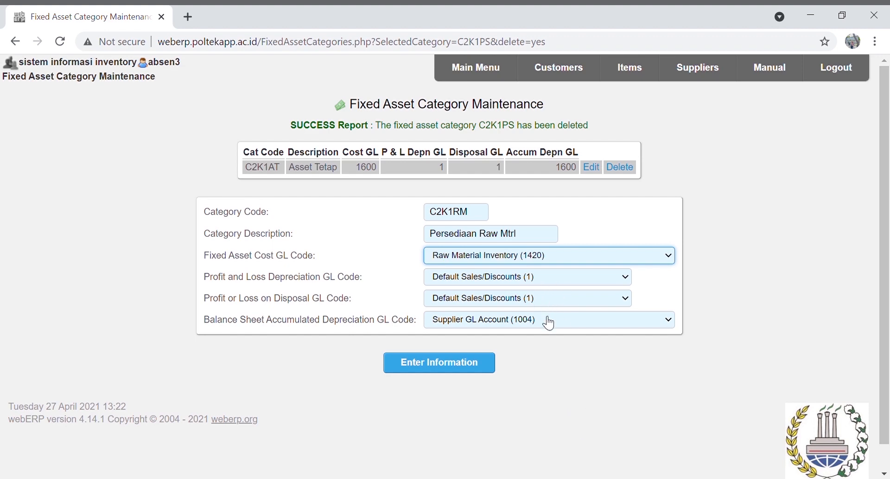
left_click(549, 321)
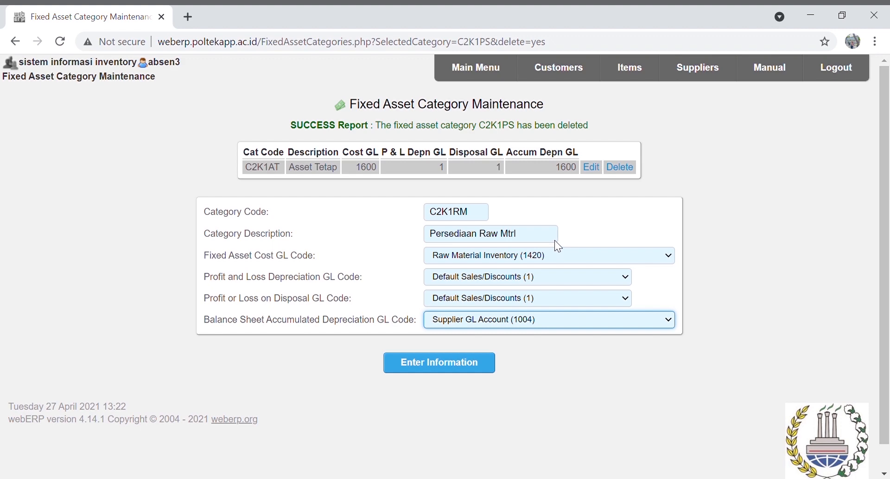
left_click(555, 264)
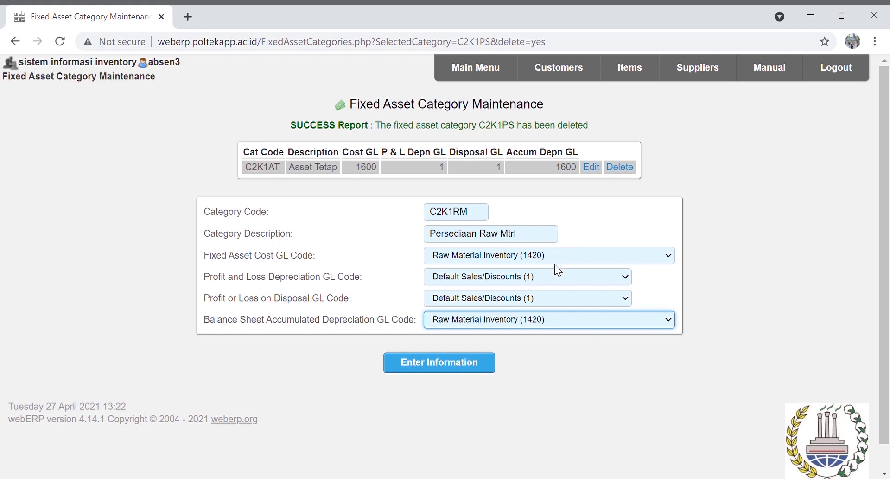
Save the raw material category, then add C2K1WP 'Persediaan WIP' on Work in Progress Inventory (1440)
left_click(481, 366)
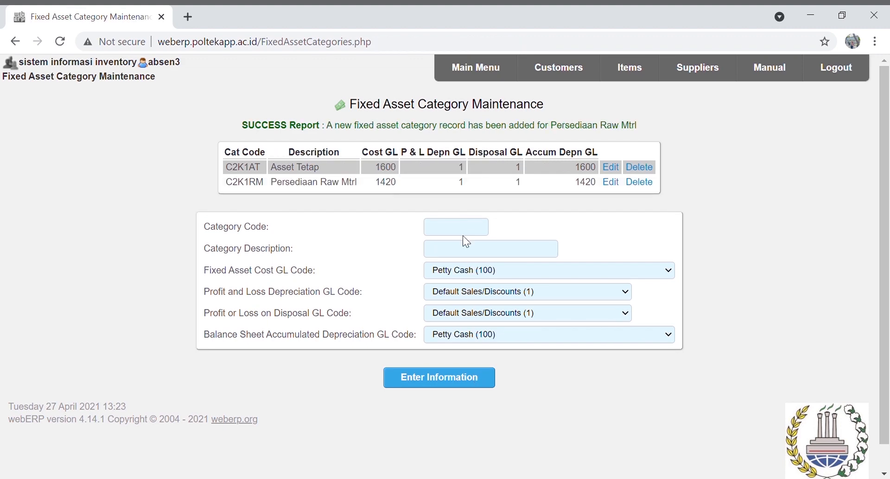
left_click(469, 232)
type("C2K1WP")
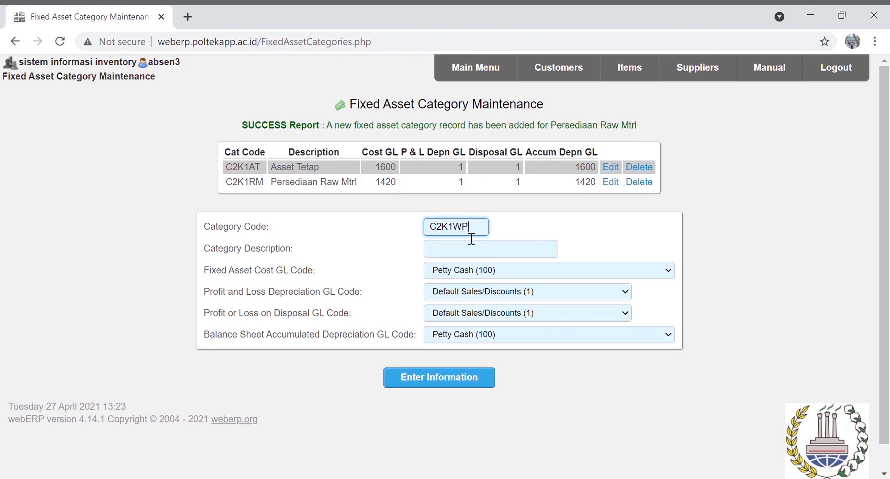
left_click(517, 244)
type("Pers")
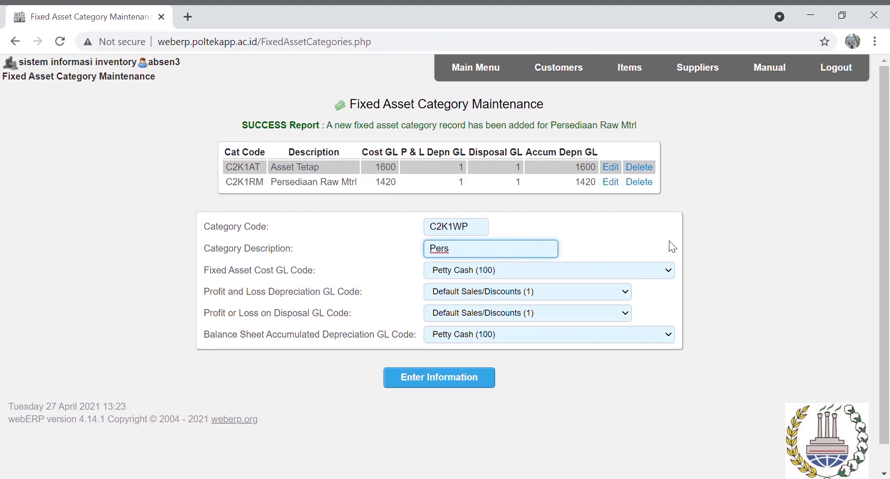
type("ediaan WIP")
key("Tab")
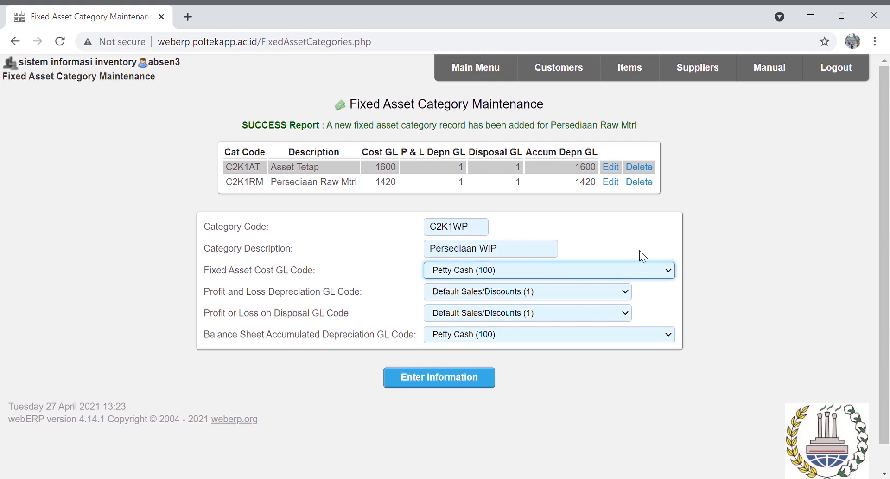
left_click(588, 256)
left_click(575, 333)
left_click(570, 317)
left_click(460, 377)
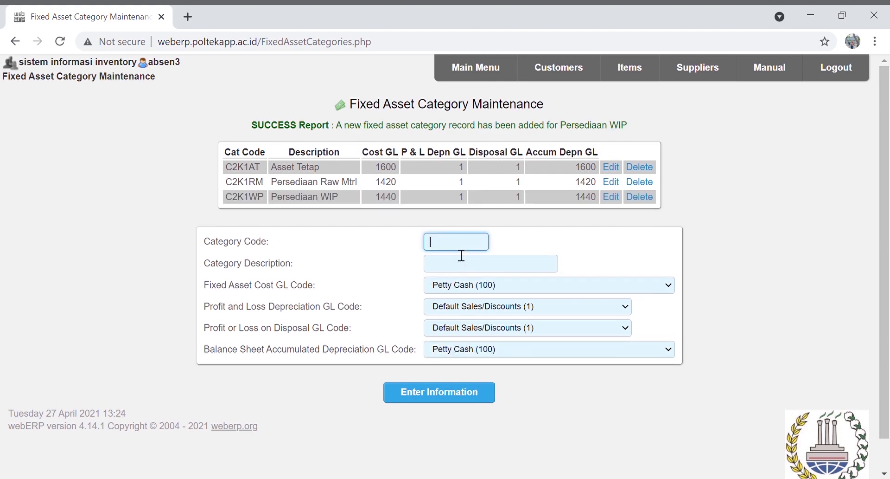
Add category C2K1FG 'Persediaan FG' with cost and depreciation accounts Finished Goods Inventory (1460)
type("C2K1FG")
left_click(472, 272)
type("Perse")
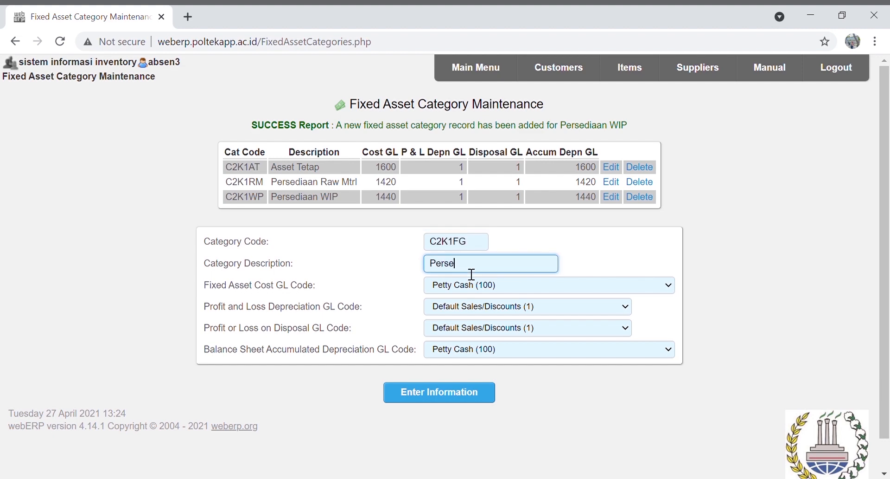
type("diaan FG")
left_click(498, 289)
left_click(501, 270)
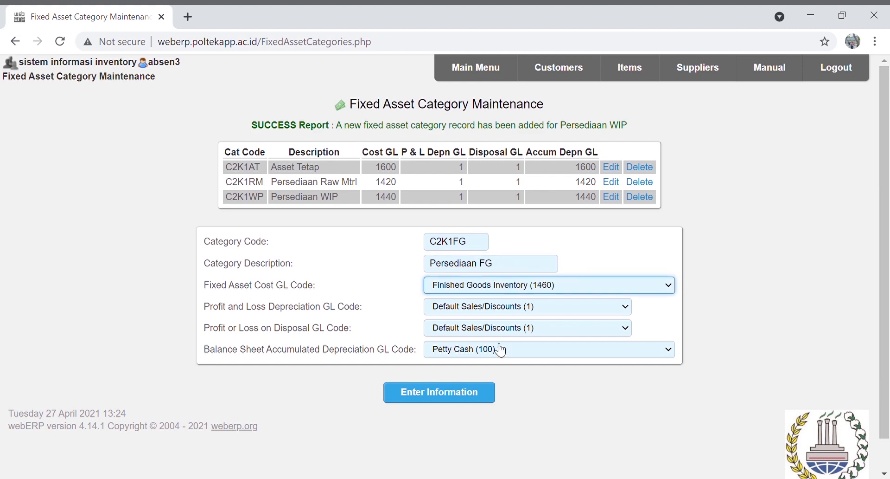
left_click(499, 348)
left_click(461, 392)
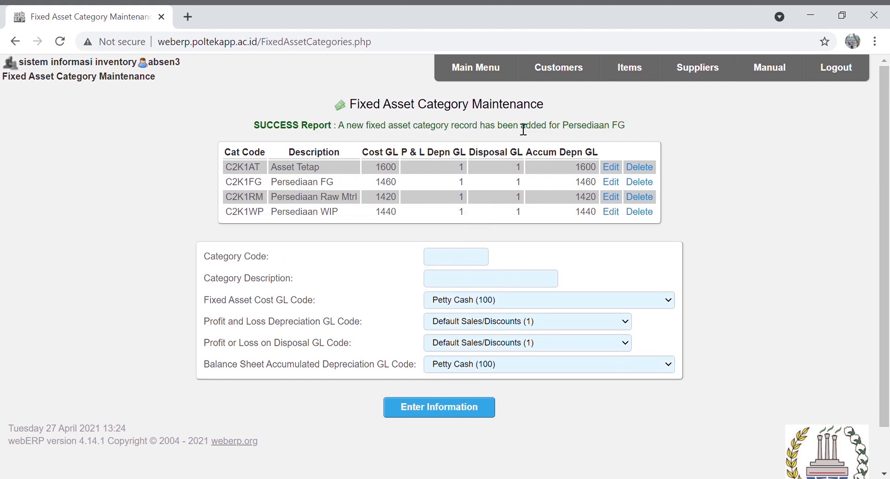
Add asset location C2K1-A with description 'Building A'
left_click(495, 80)
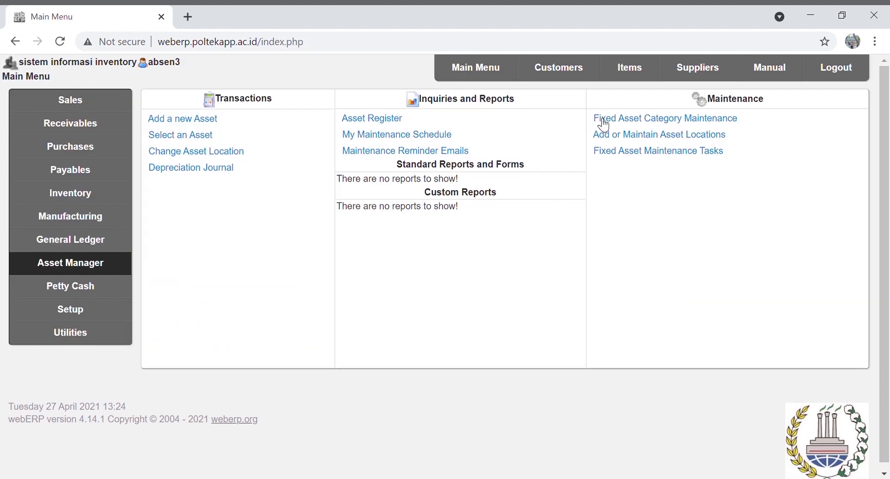
left_click(622, 141)
left_click(464, 156)
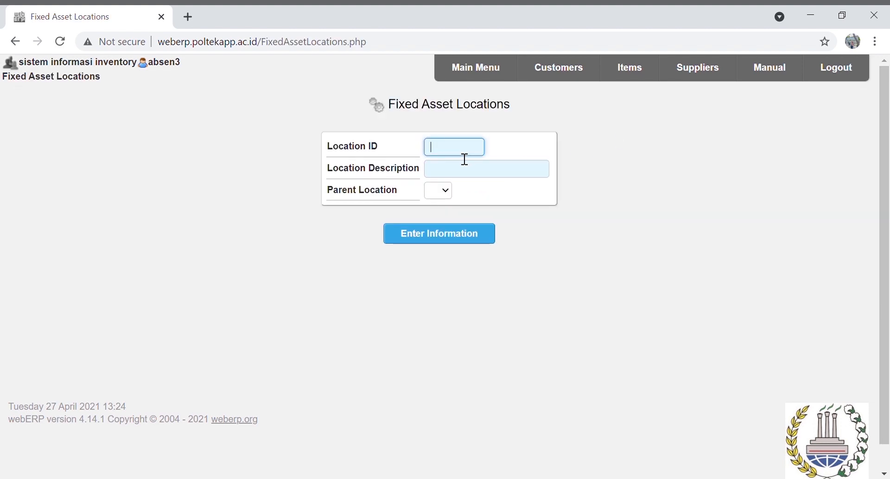
type("C2K1-A")
left_click(446, 175)
type("B")
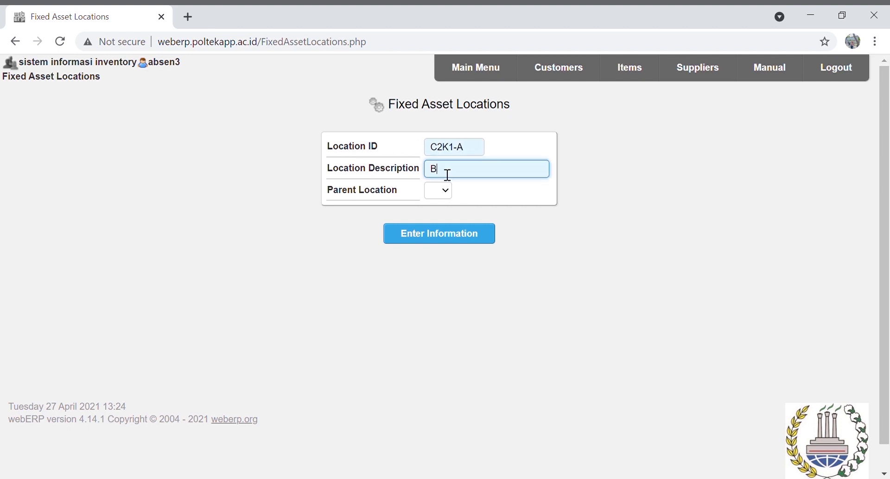
type("uilding A")
left_click(481, 234)
Add asset location C2K1-B with description 'WH-RM'
type("C2K1-")
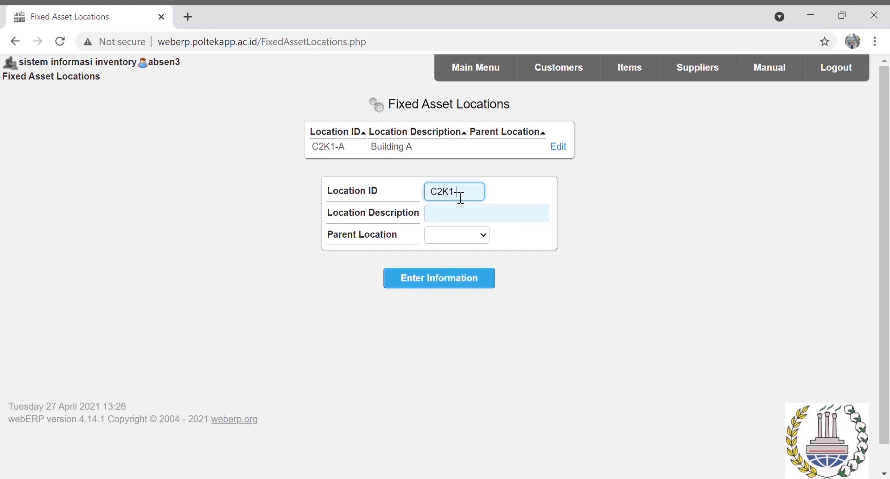
type("B")
left_click(469, 218)
type("W")
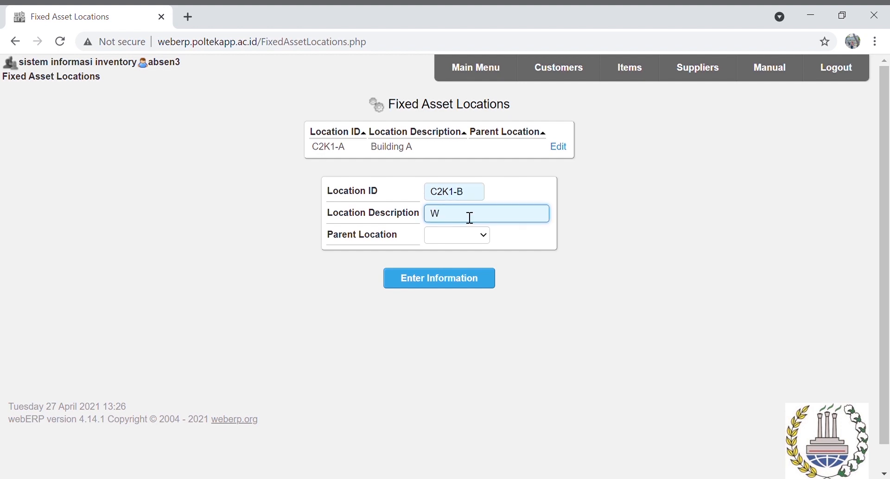
type("H-RM")
key("Return")
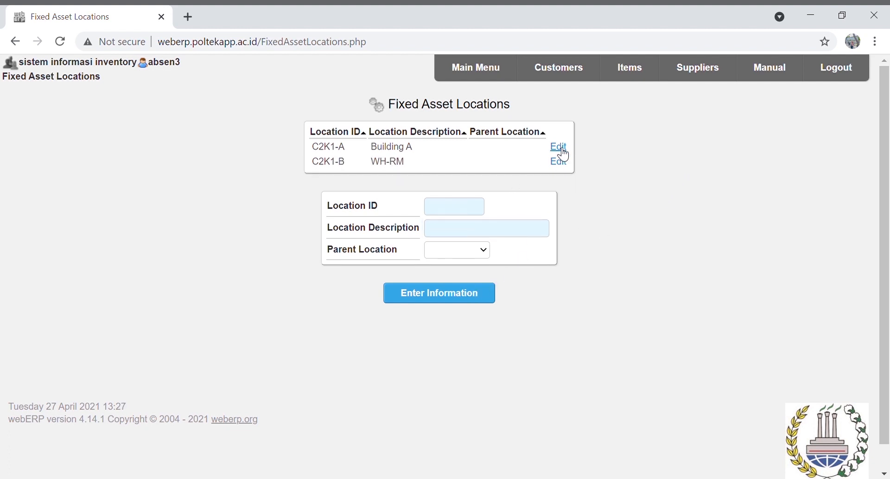
left_click(559, 147)
Change C2K1-A's description to 'Building' and add location C2K1-C 'WH-WIP'
key("BackSpace")
left_click(485, 285)
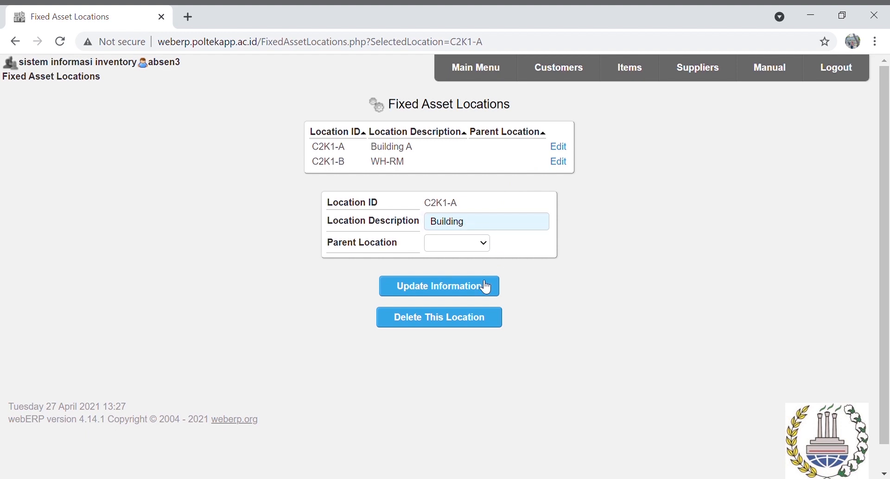
left_click(469, 210)
type("C")
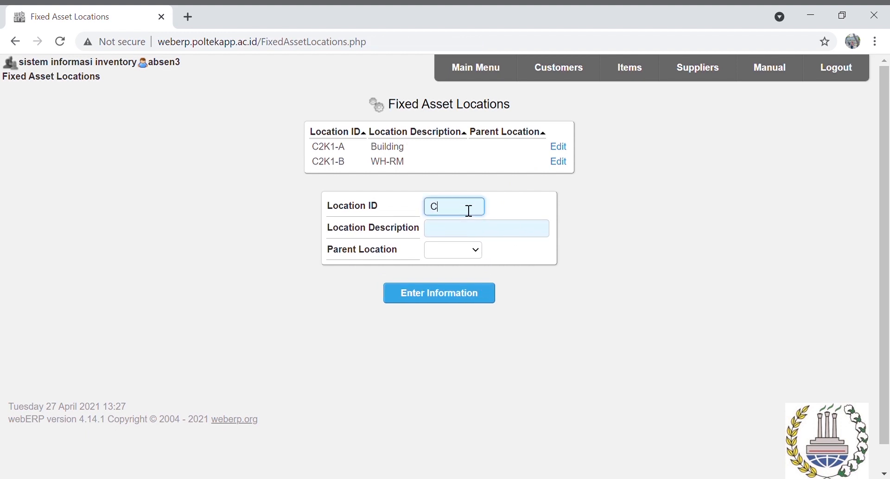
type("2K1-C")
left_click(469, 235)
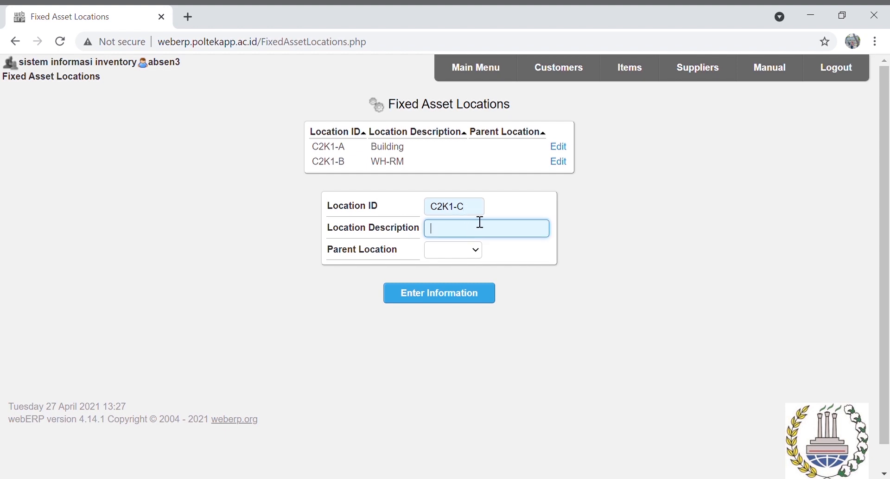
type("WH-WIP")
left_click(468, 293)
Add asset location C2K1-D with description 'WH-FG'
left_click(468, 227)
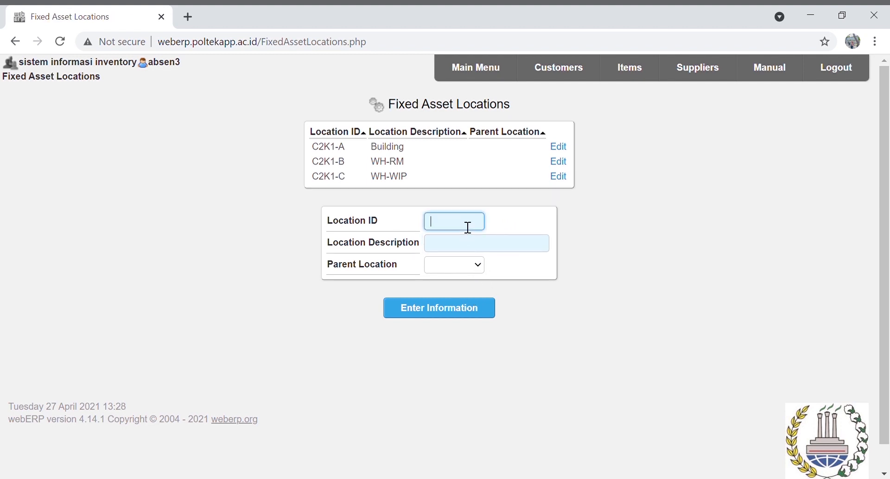
type("C2K1-D")
left_click(480, 250)
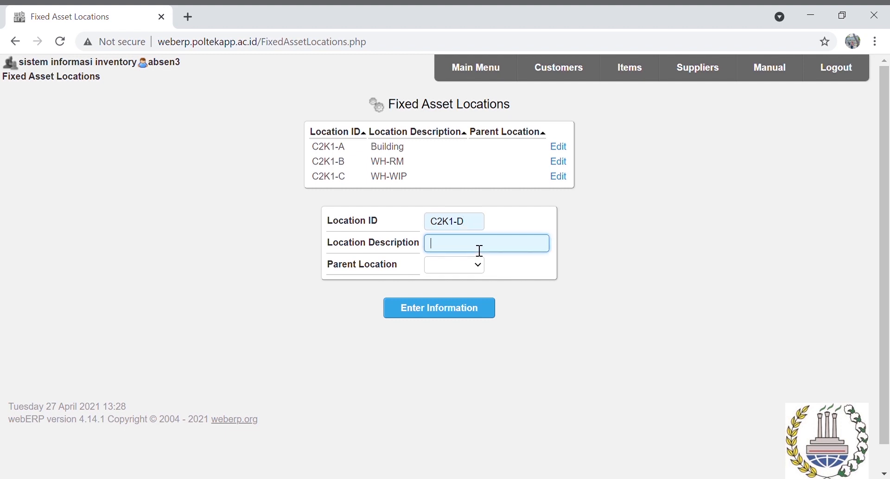
type("WH-FG")
left_click(475, 314)
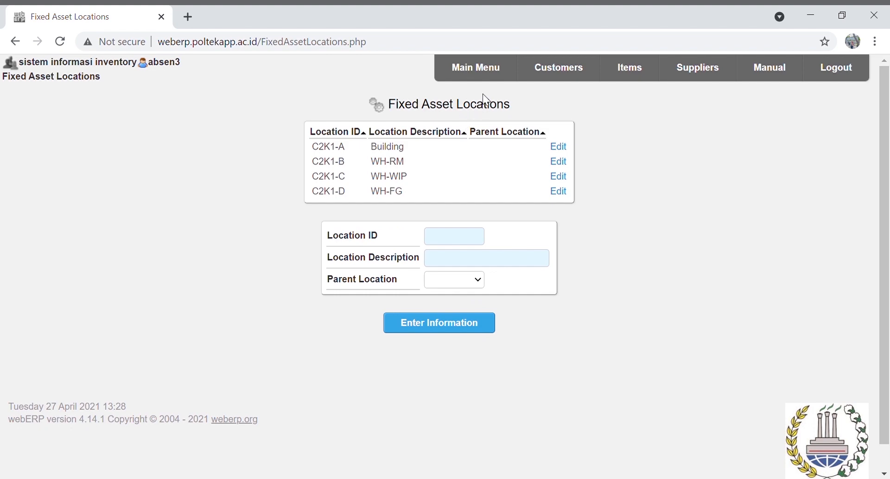
Start a new fixed asset 'Asset Bangunan' described as 'Asset tetap berupa bangunan'
left_click(498, 73)
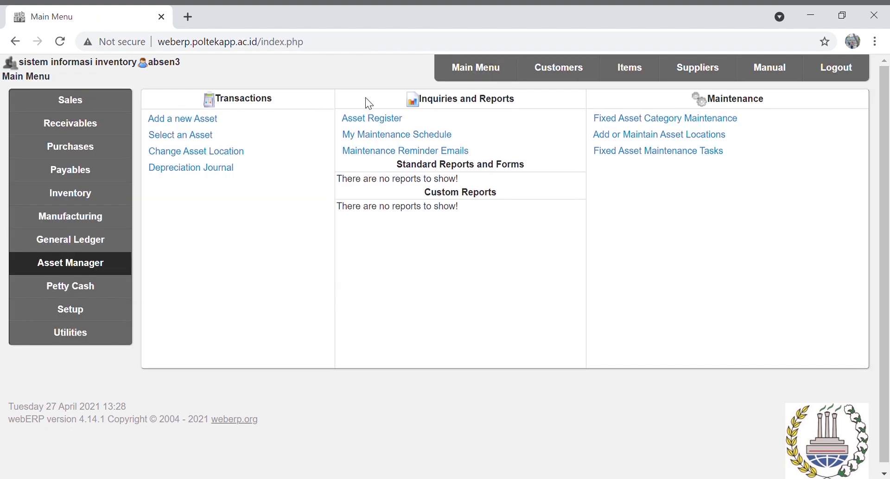
left_click(202, 121)
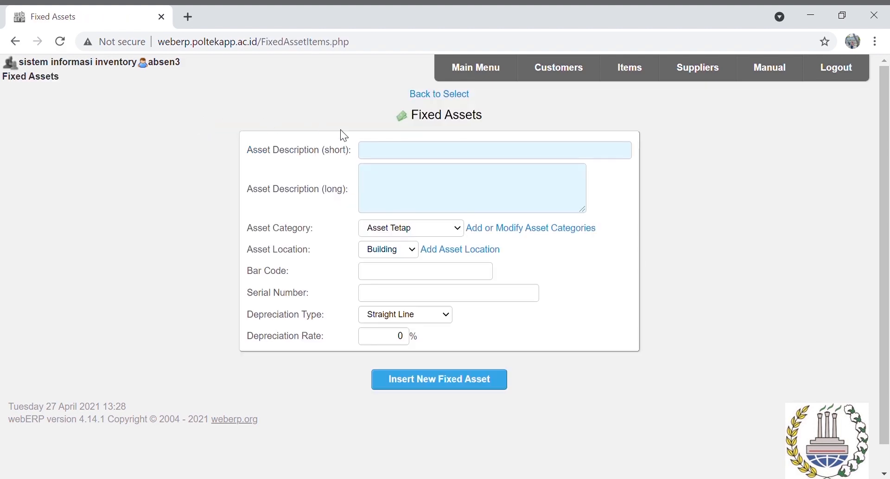
left_click(380, 154)
type("A")
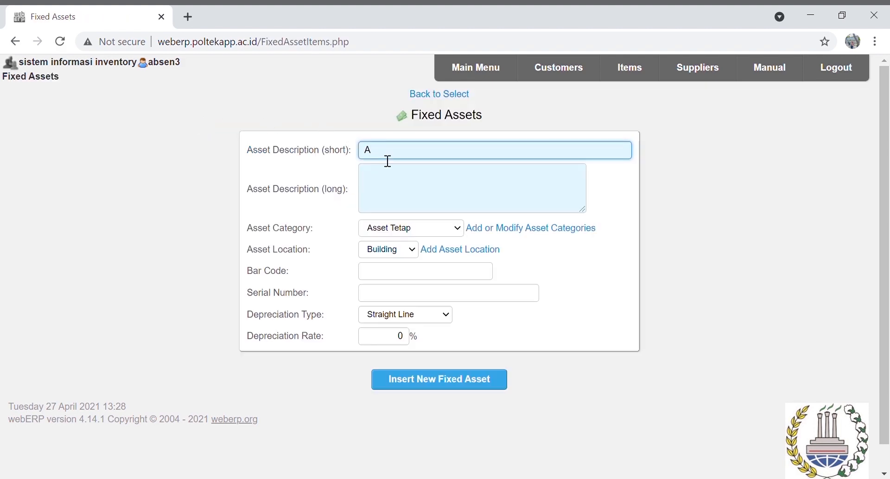
type("sset Bangunan")
left_click(401, 184)
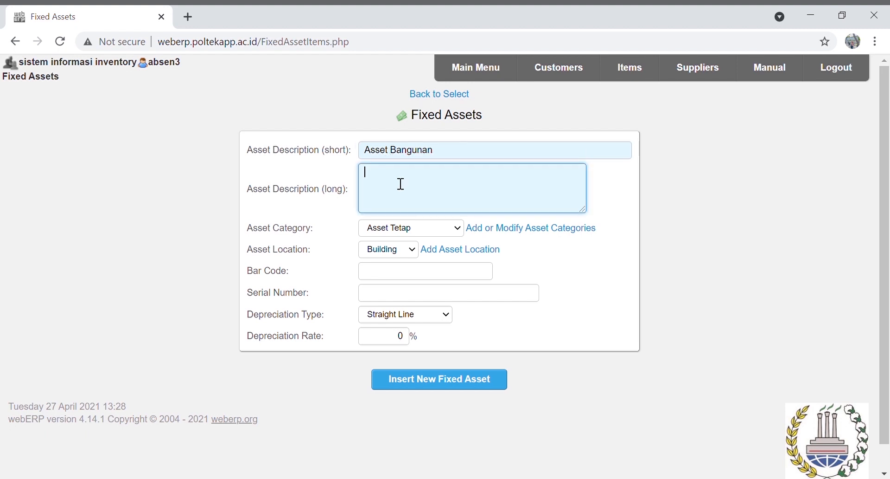
type("Asset tetap berupa bangunan")
Enter bar code 012345678 and serial number 876543210 for the asset
left_click(388, 274)
type("011111111")
key("BackSpace")
key("BackSpace")
key("BackSpace")
key("BackSpace")
key("BackSpace")
key("BackSpace")
key("BackSpace")
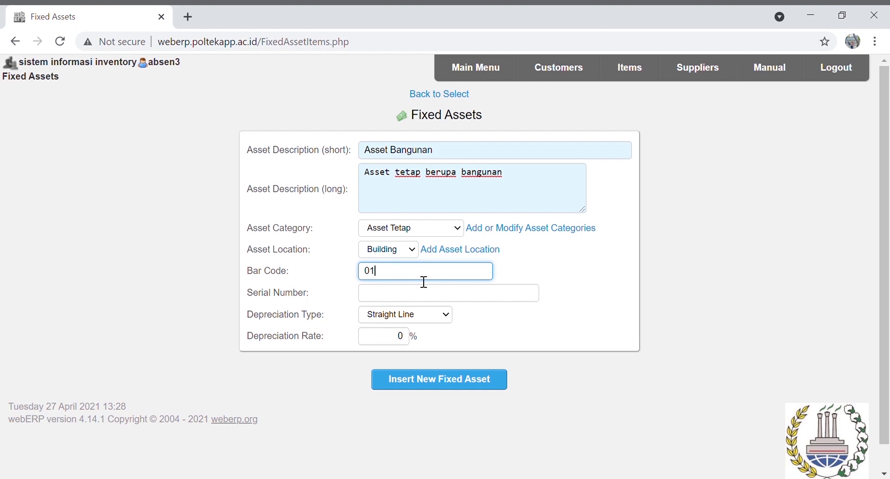
type("2345678")
left_click(424, 293)
type("012345")
key("BackSpace")
key("BackSpace")
key("BackSpace")
key("BackSpace")
key("BackSpace")
key("BackSpace")
type("01")
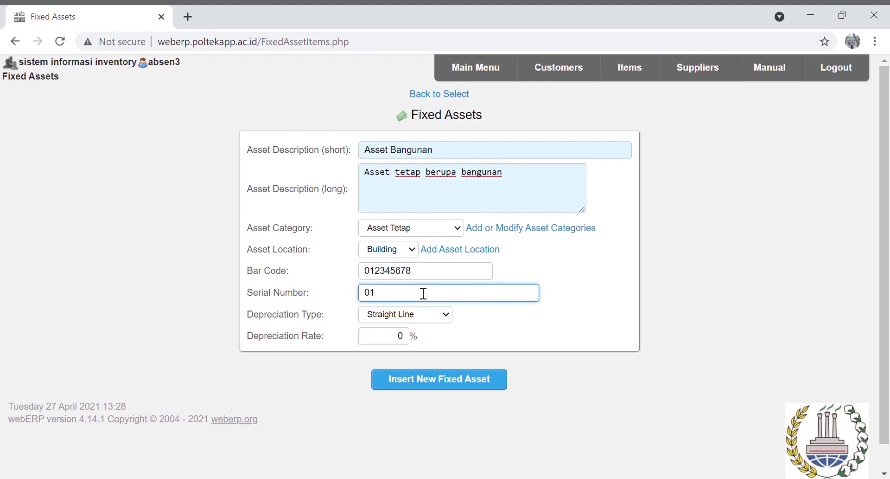
key("BackSpace")
key("BackSpace")
type("876543210")
Keep Straight Line depreciation and set the depreciation rate to 5%
key("Tab")
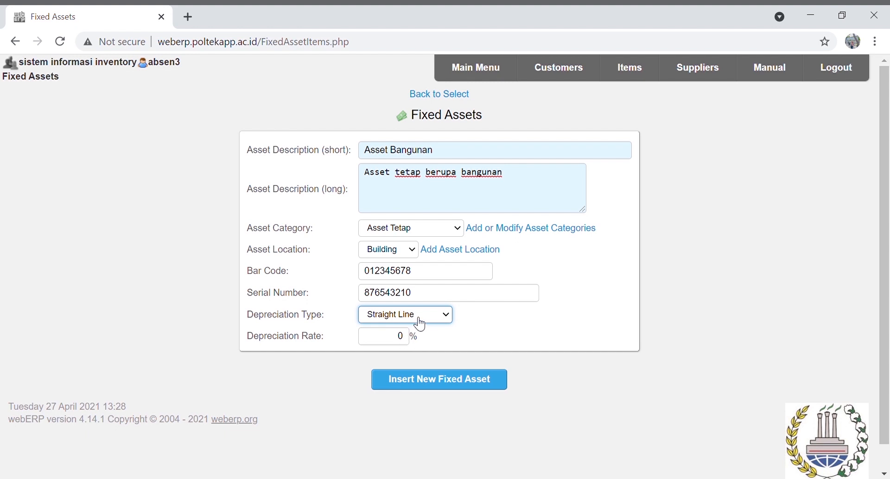
key("Down")
key("Up")
key("Tab")
type("5")
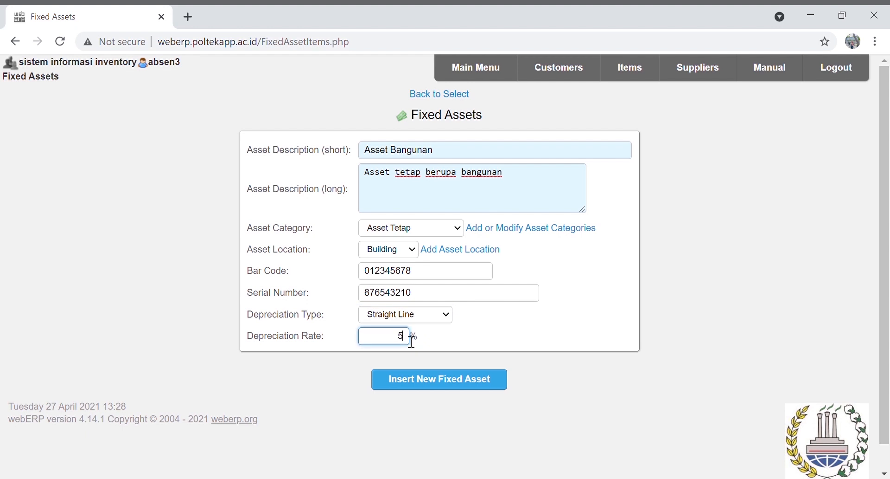
Insert Asset Bangunan as fixed asset code 2 and go back to the main menu
left_click(440, 385)
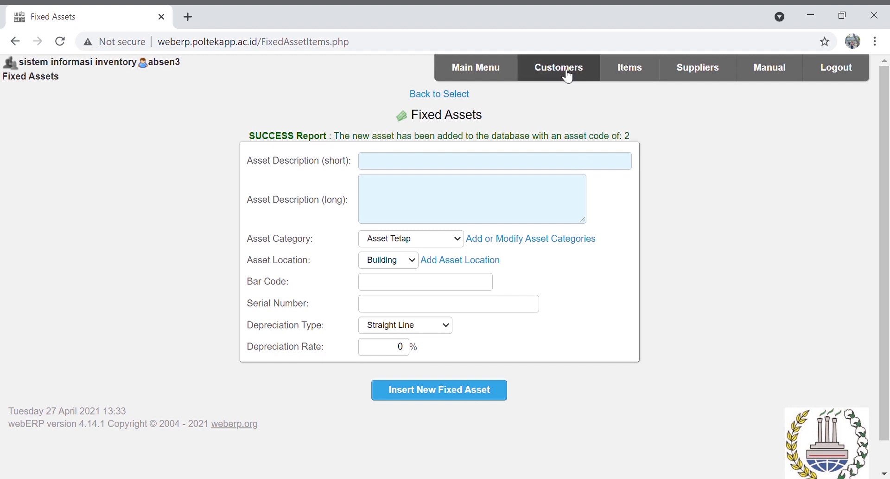
left_click(502, 83)
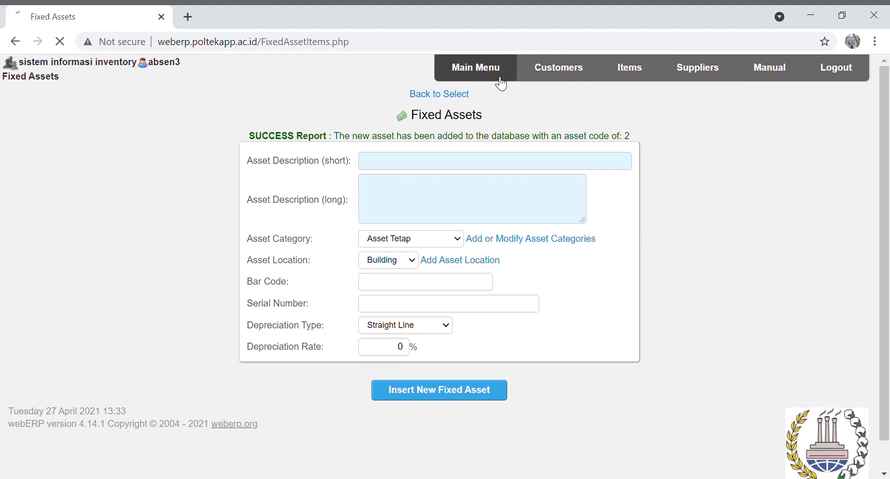